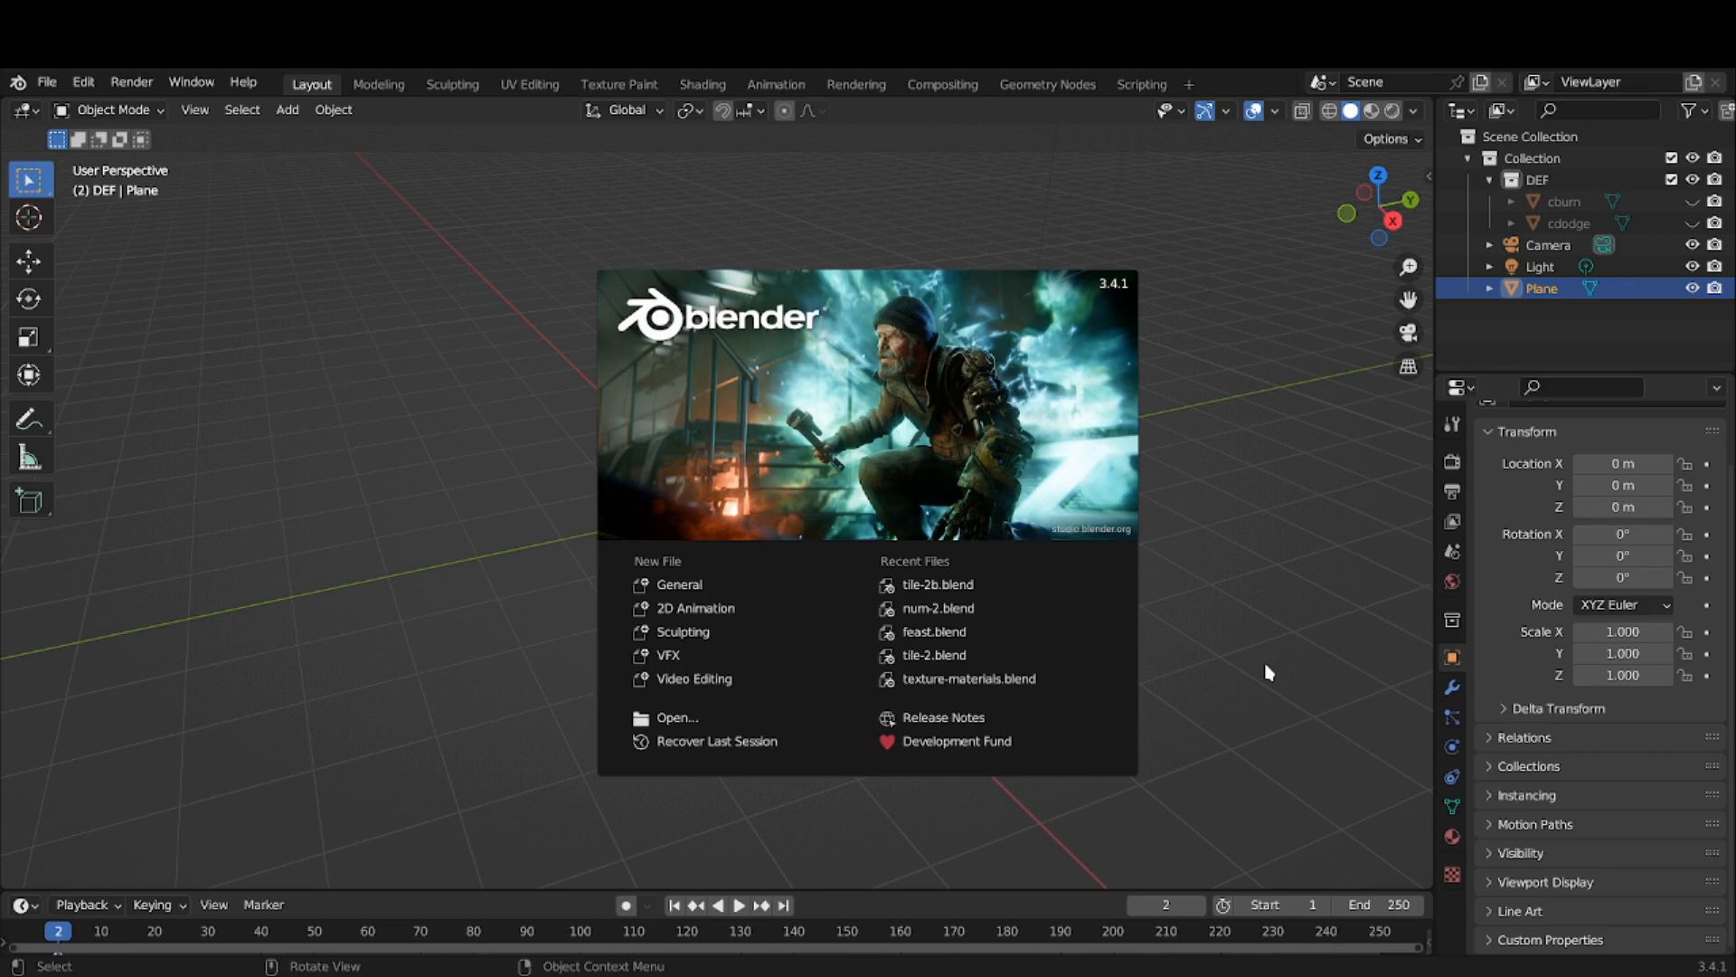
- Dismiss the splash screen and switch to the Shading workspace
click(1269, 671)
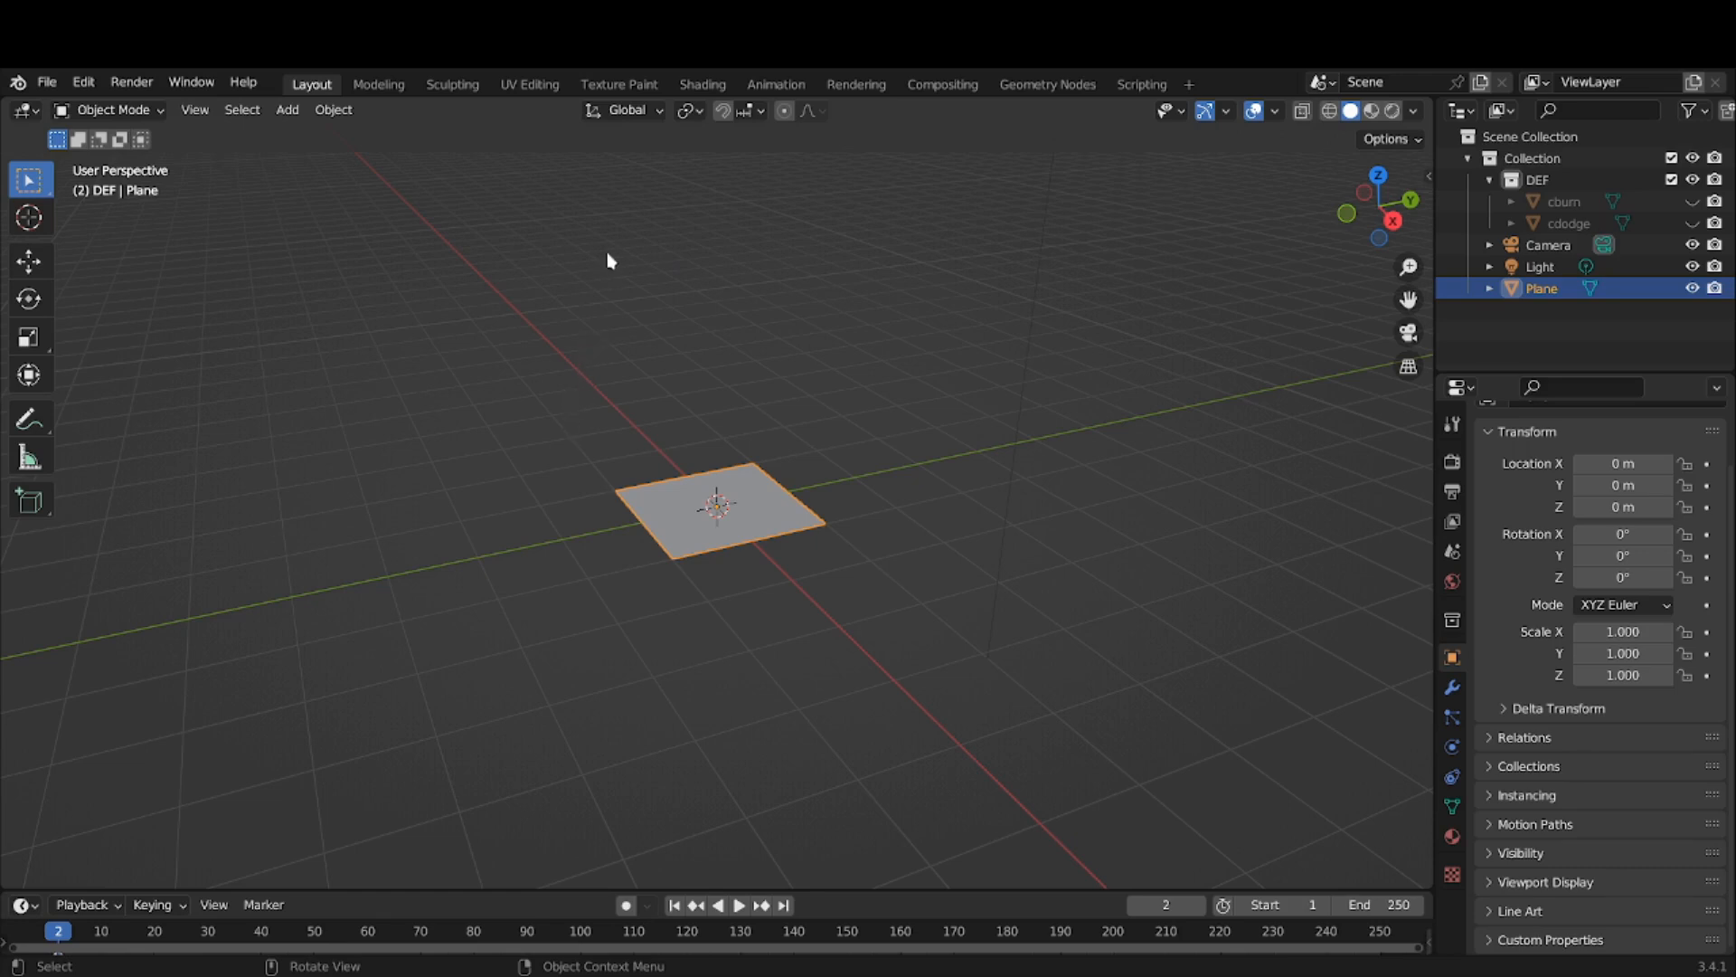
click(705, 85)
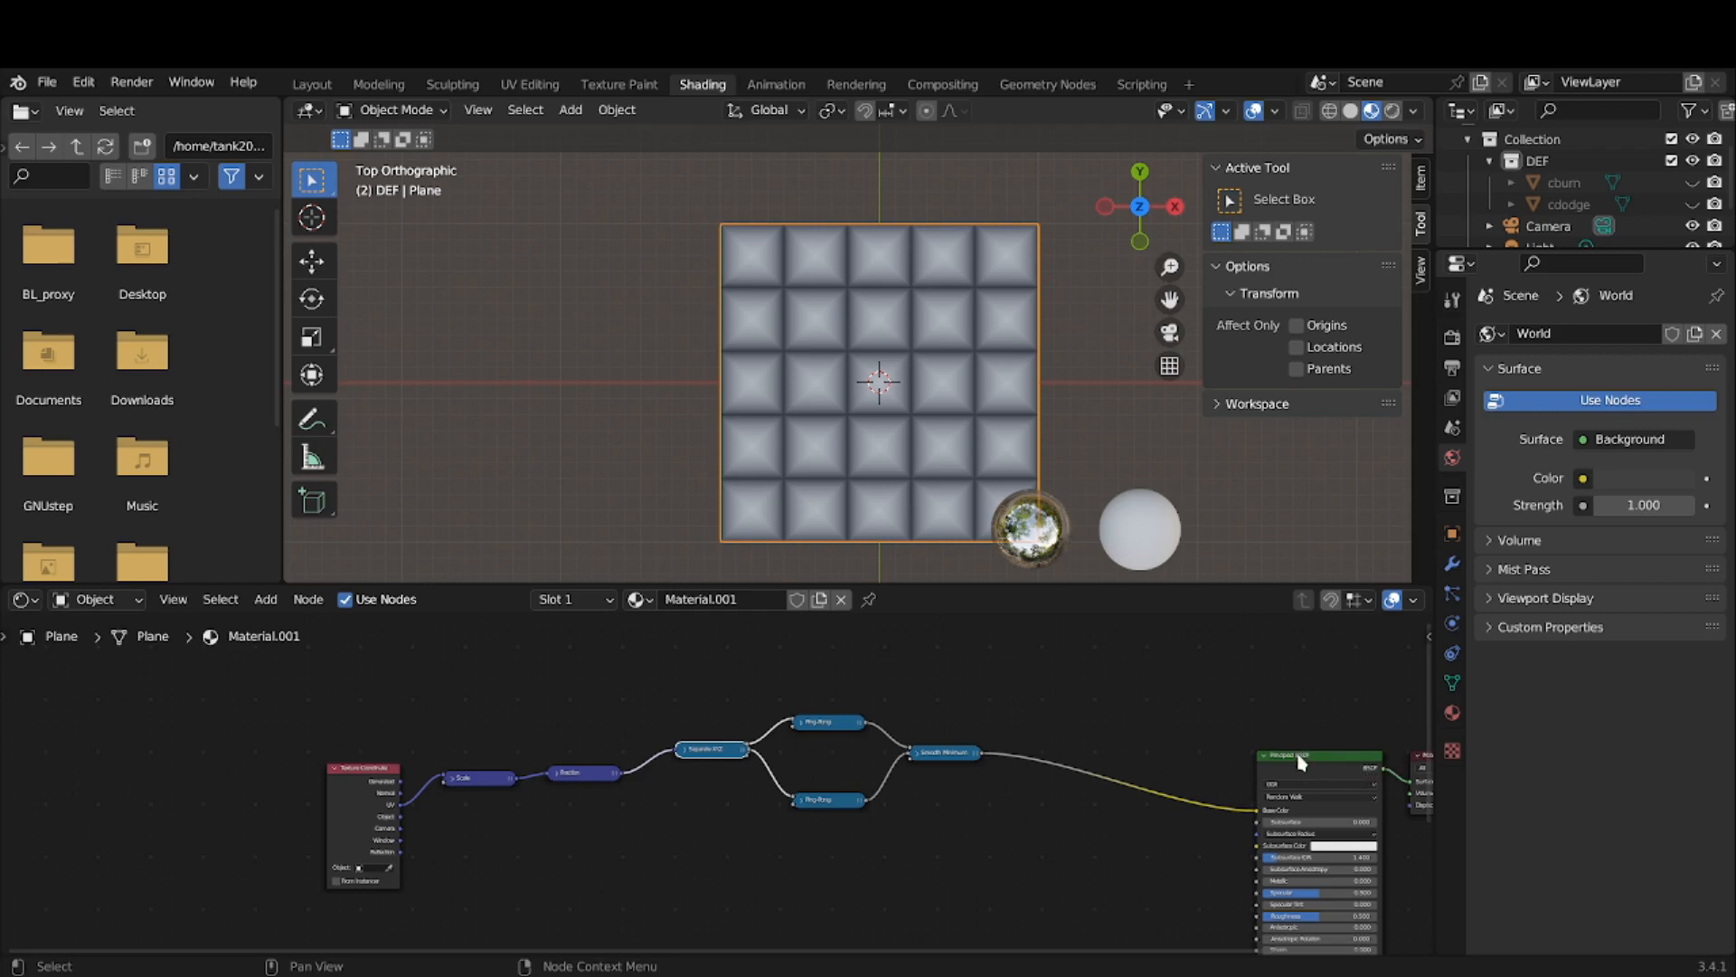
- Examine the plane material's node chain from texture coordinates to Smooth Minimum and the settings of the Scale node
middle_drag(1300, 763, 1381, 767)
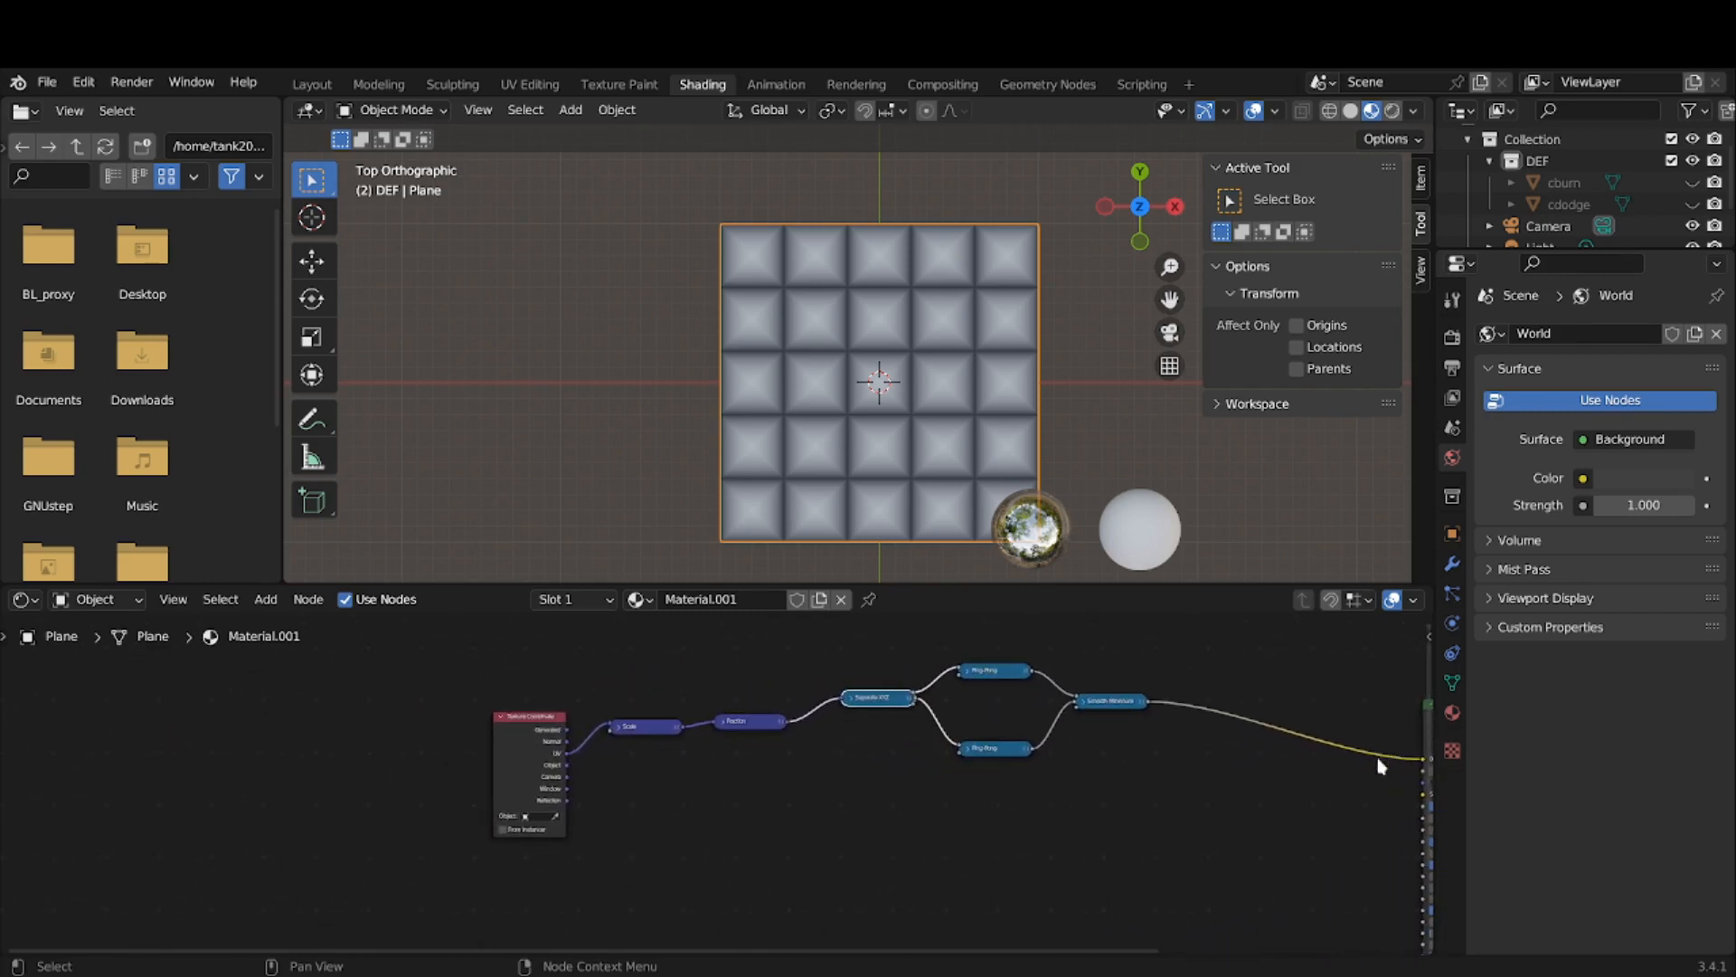
scroll(1338, 771, up, 3)
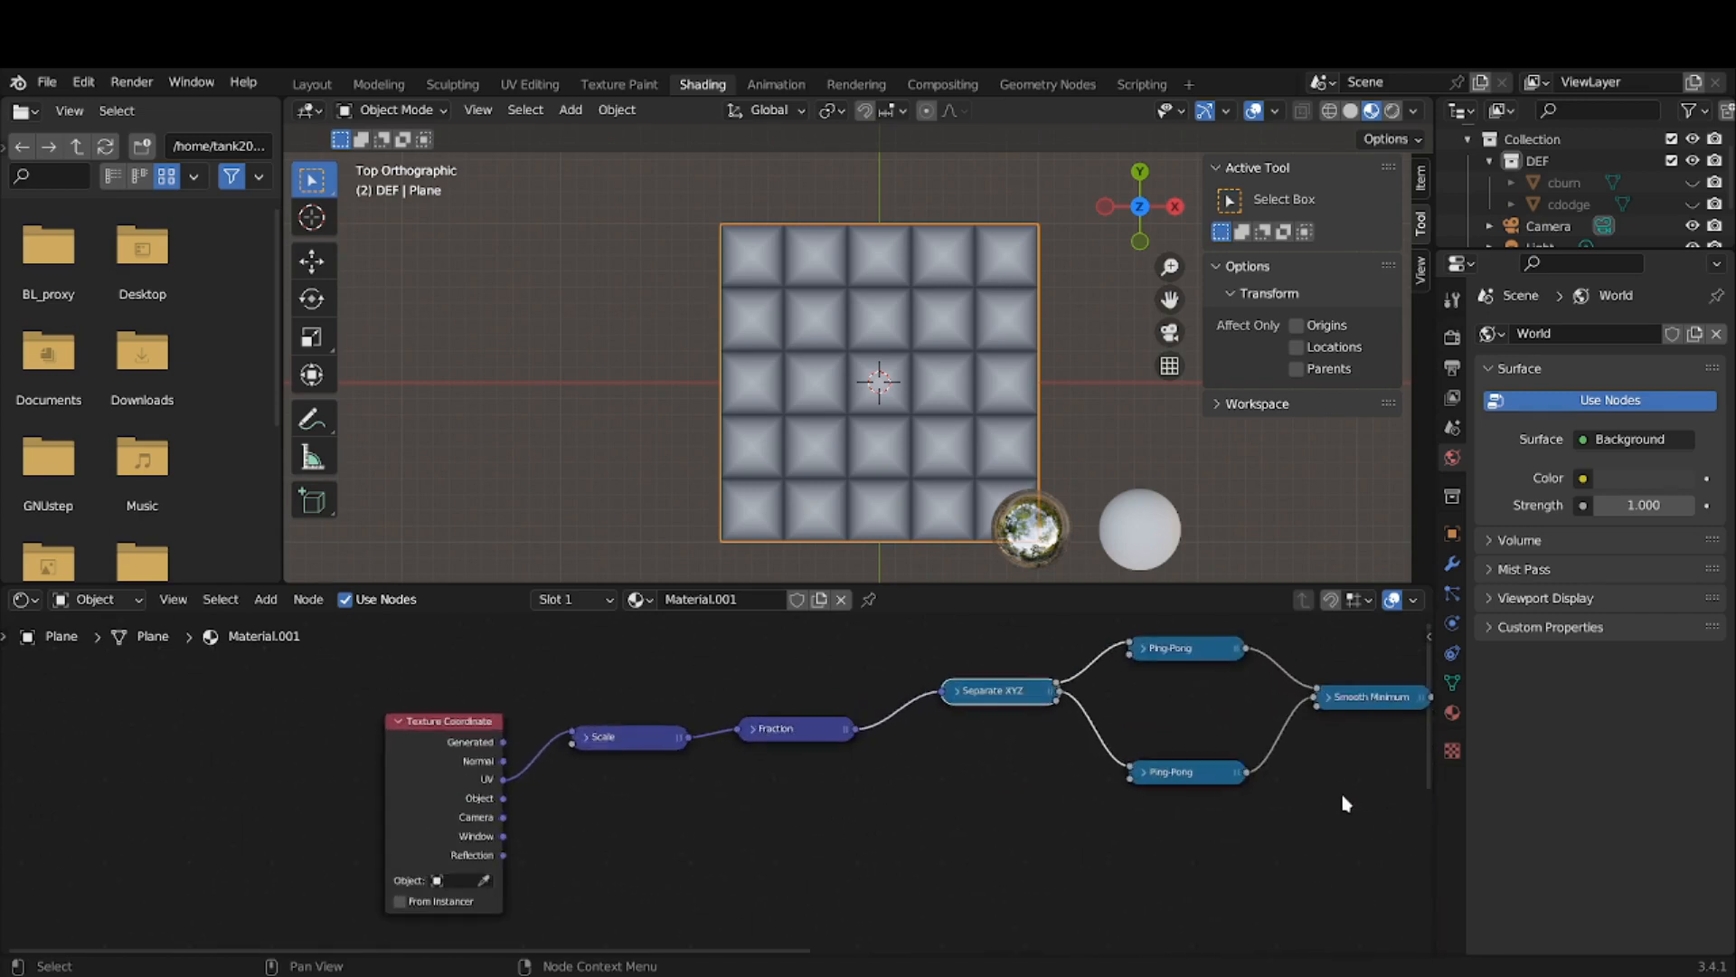
scroll(1343, 796, up, 1)
middle_drag(1341, 797, 1143, 817)
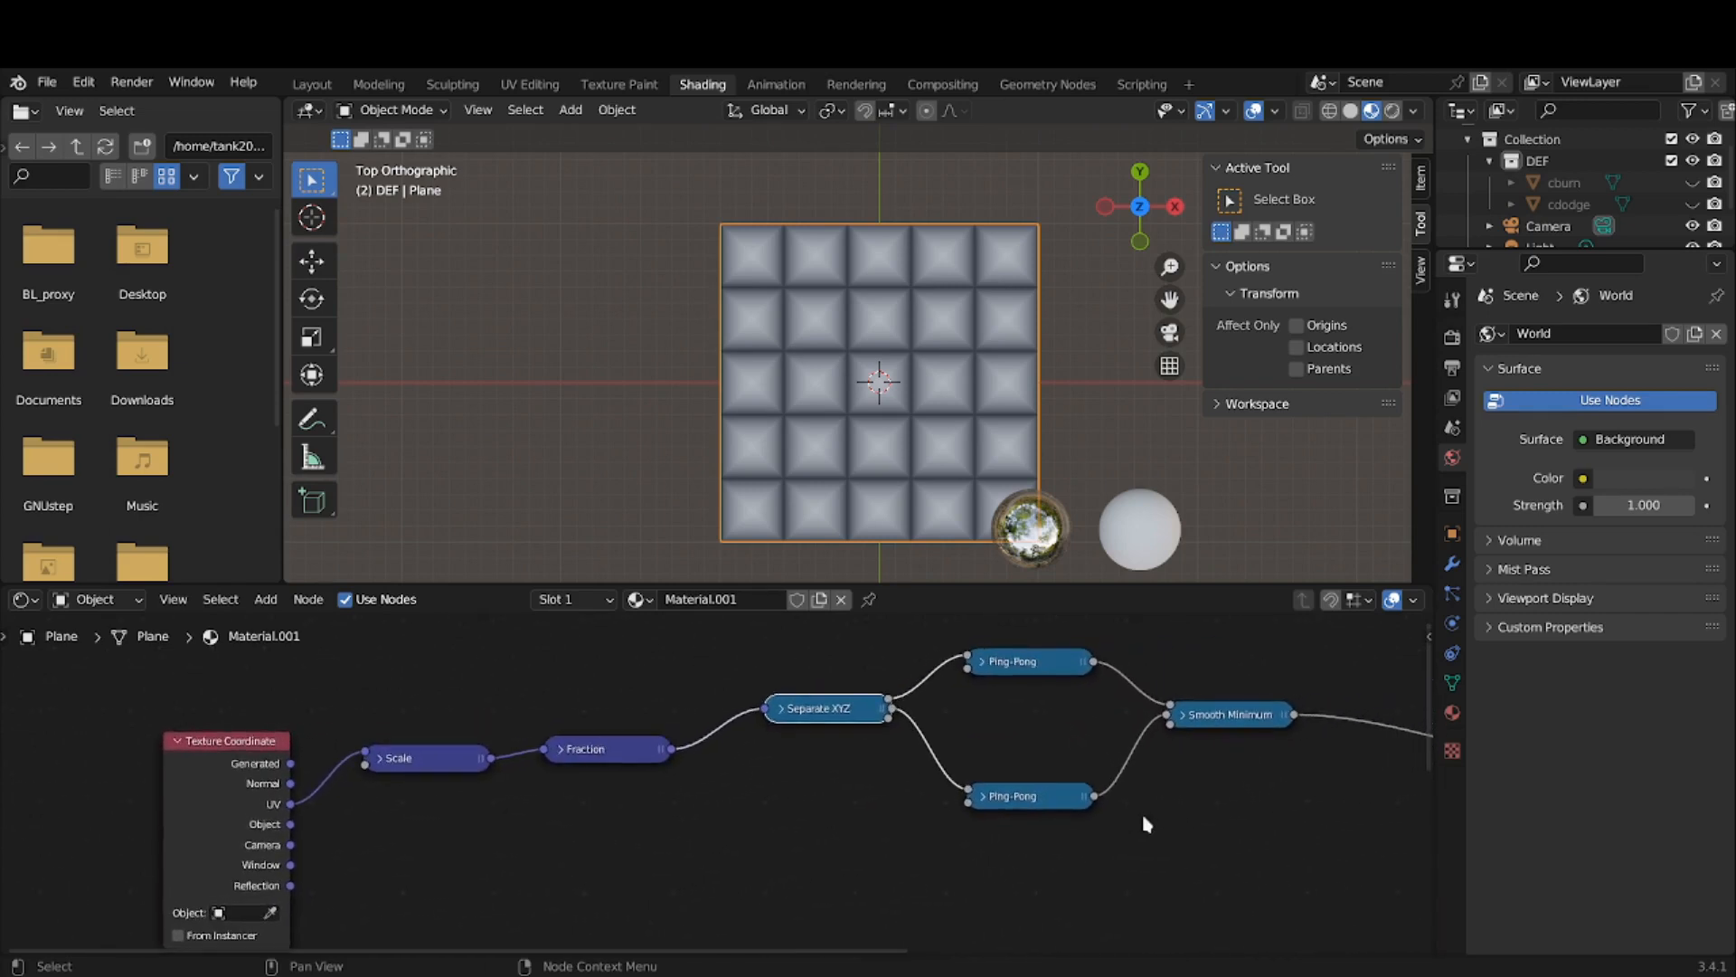
scroll(1147, 823, up, 1)
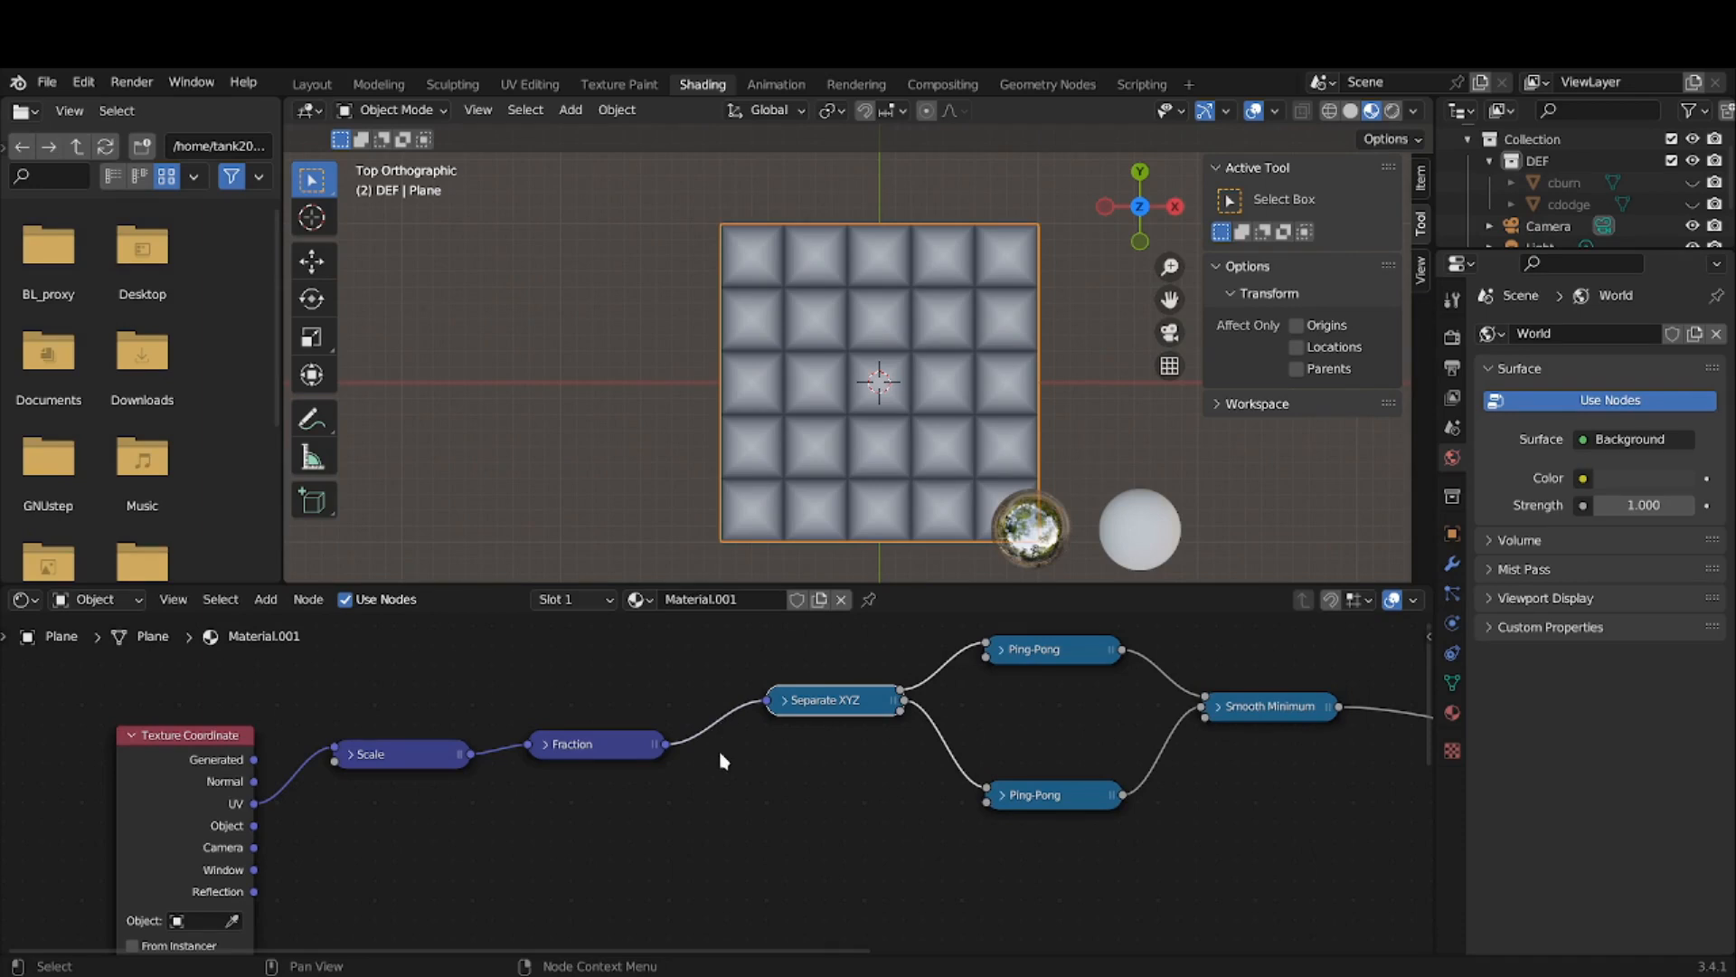
click(351, 756)
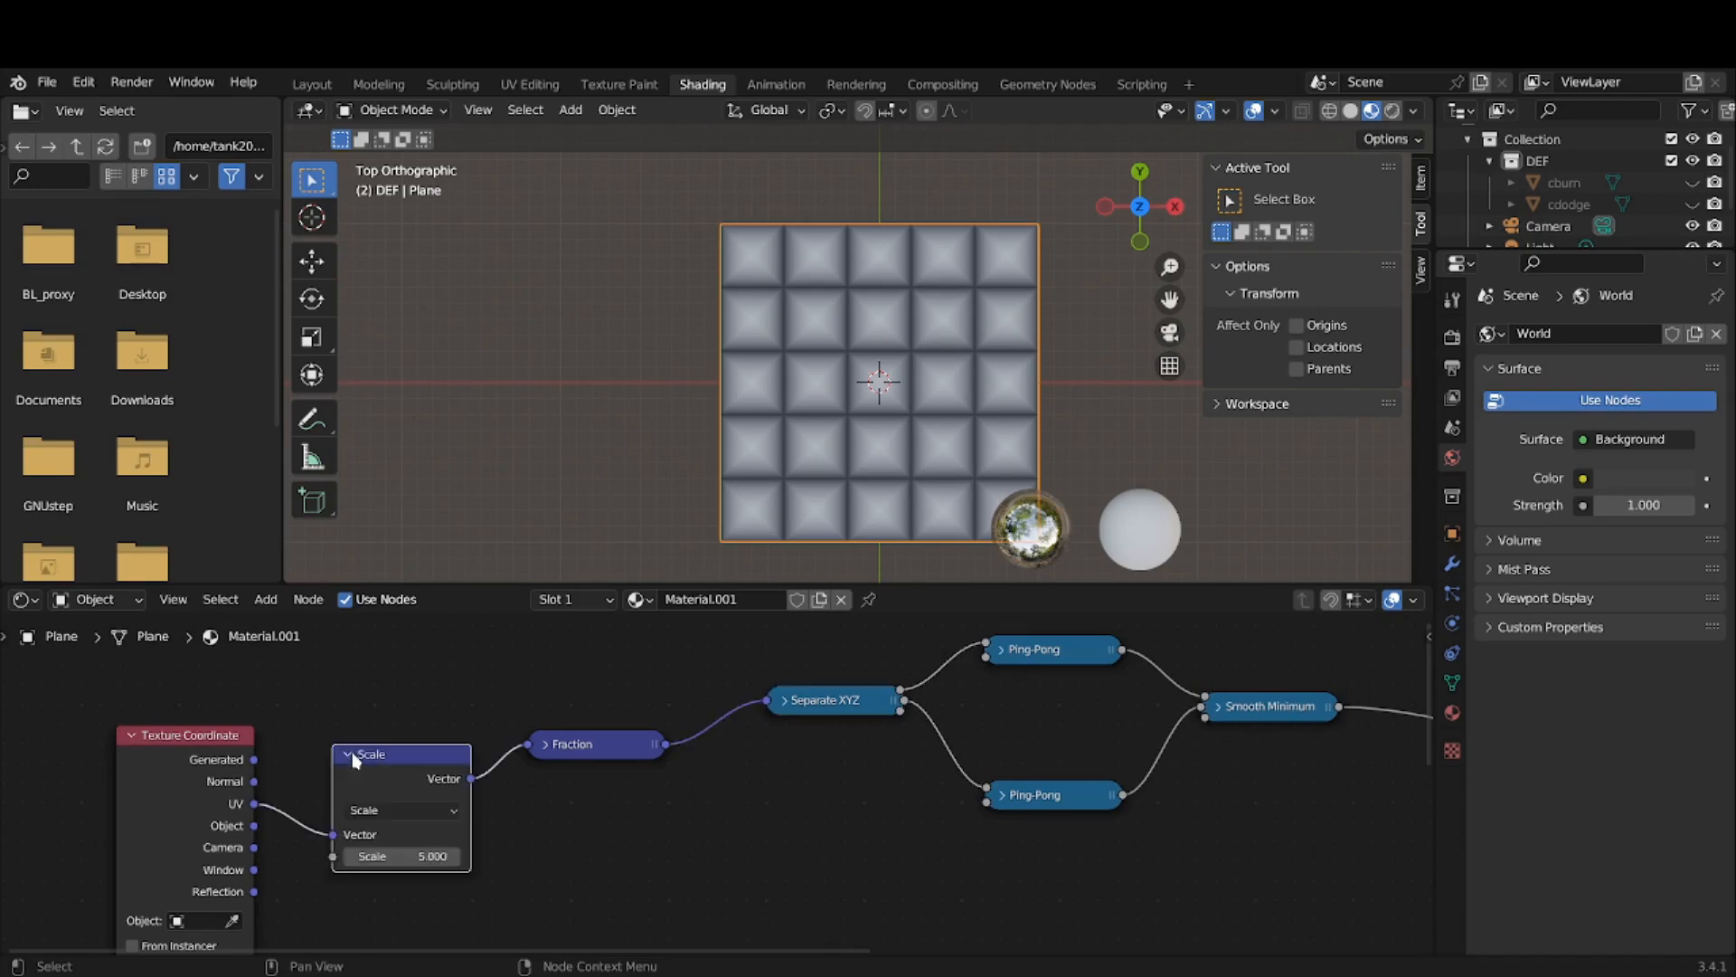
click(351, 756)
middle_drag(612, 806, 734, 784)
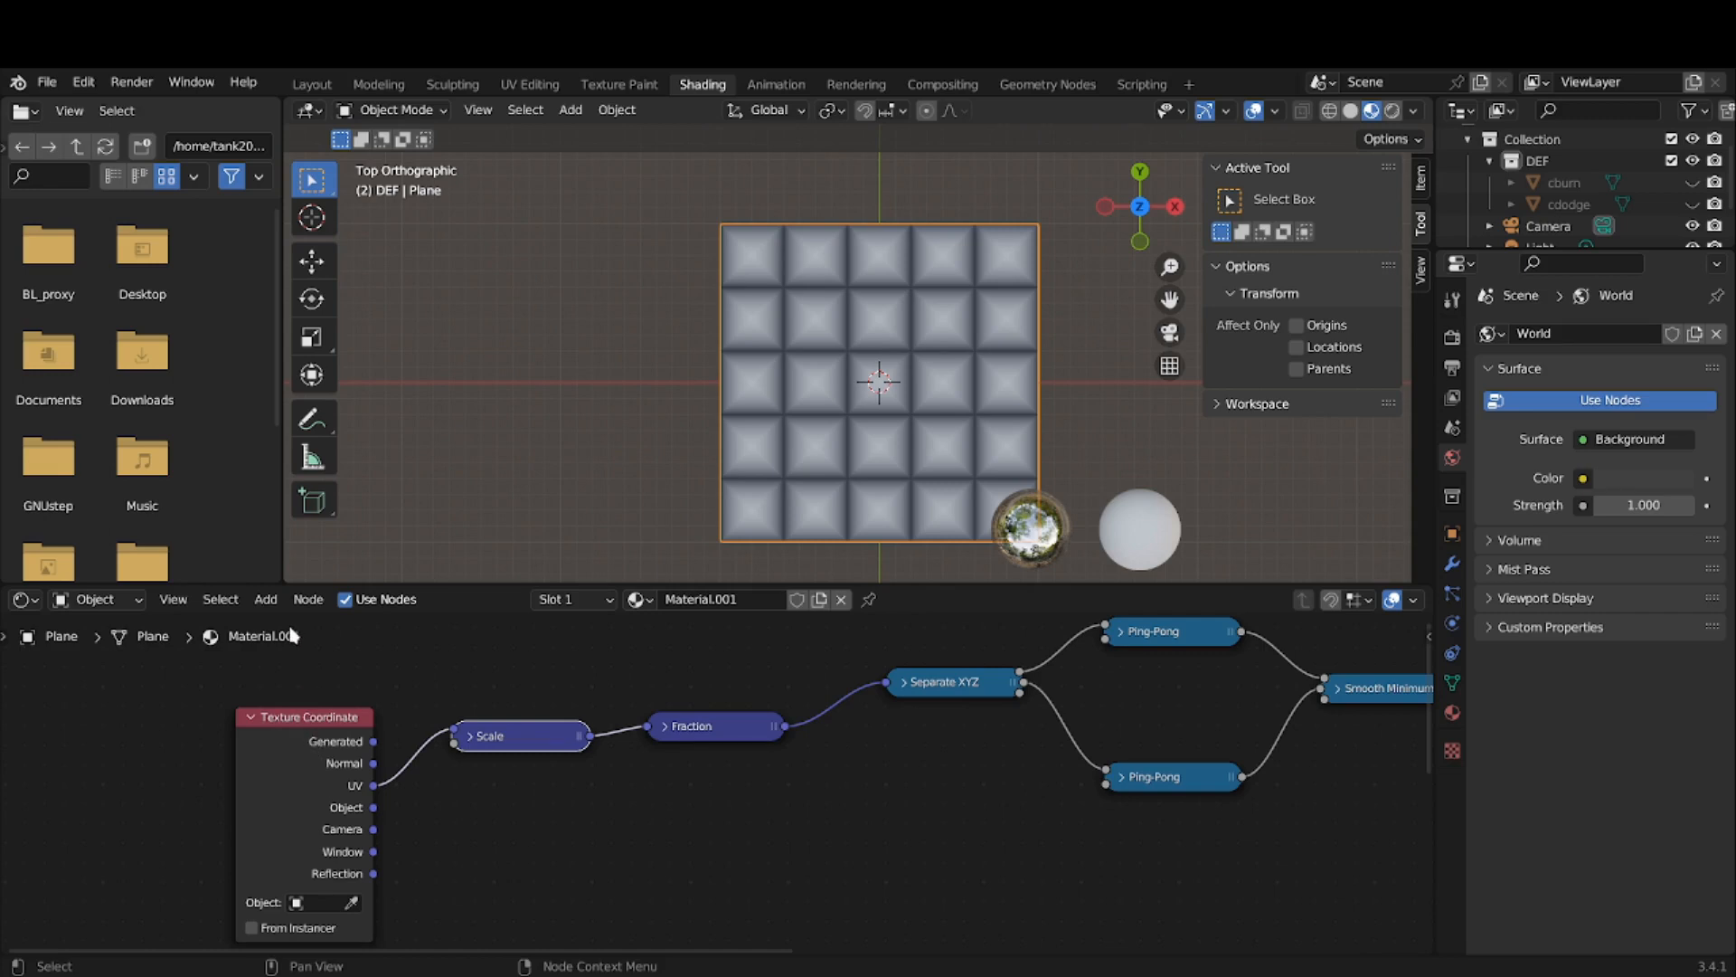
click(471, 741)
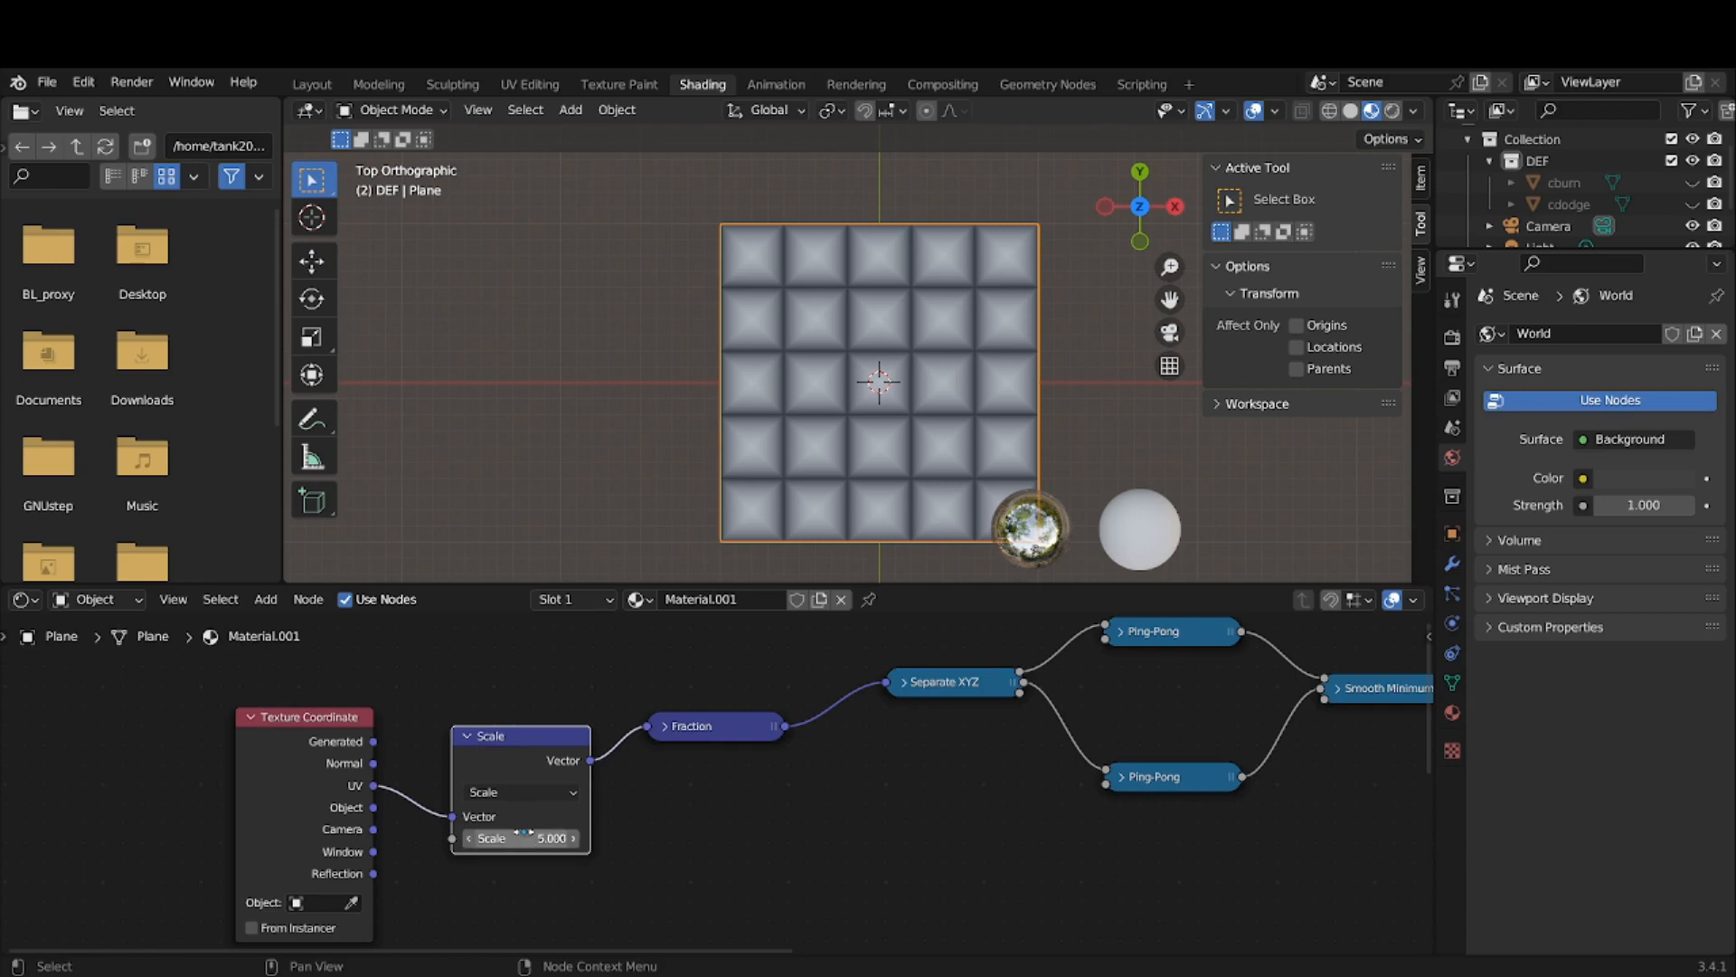
click(470, 736)
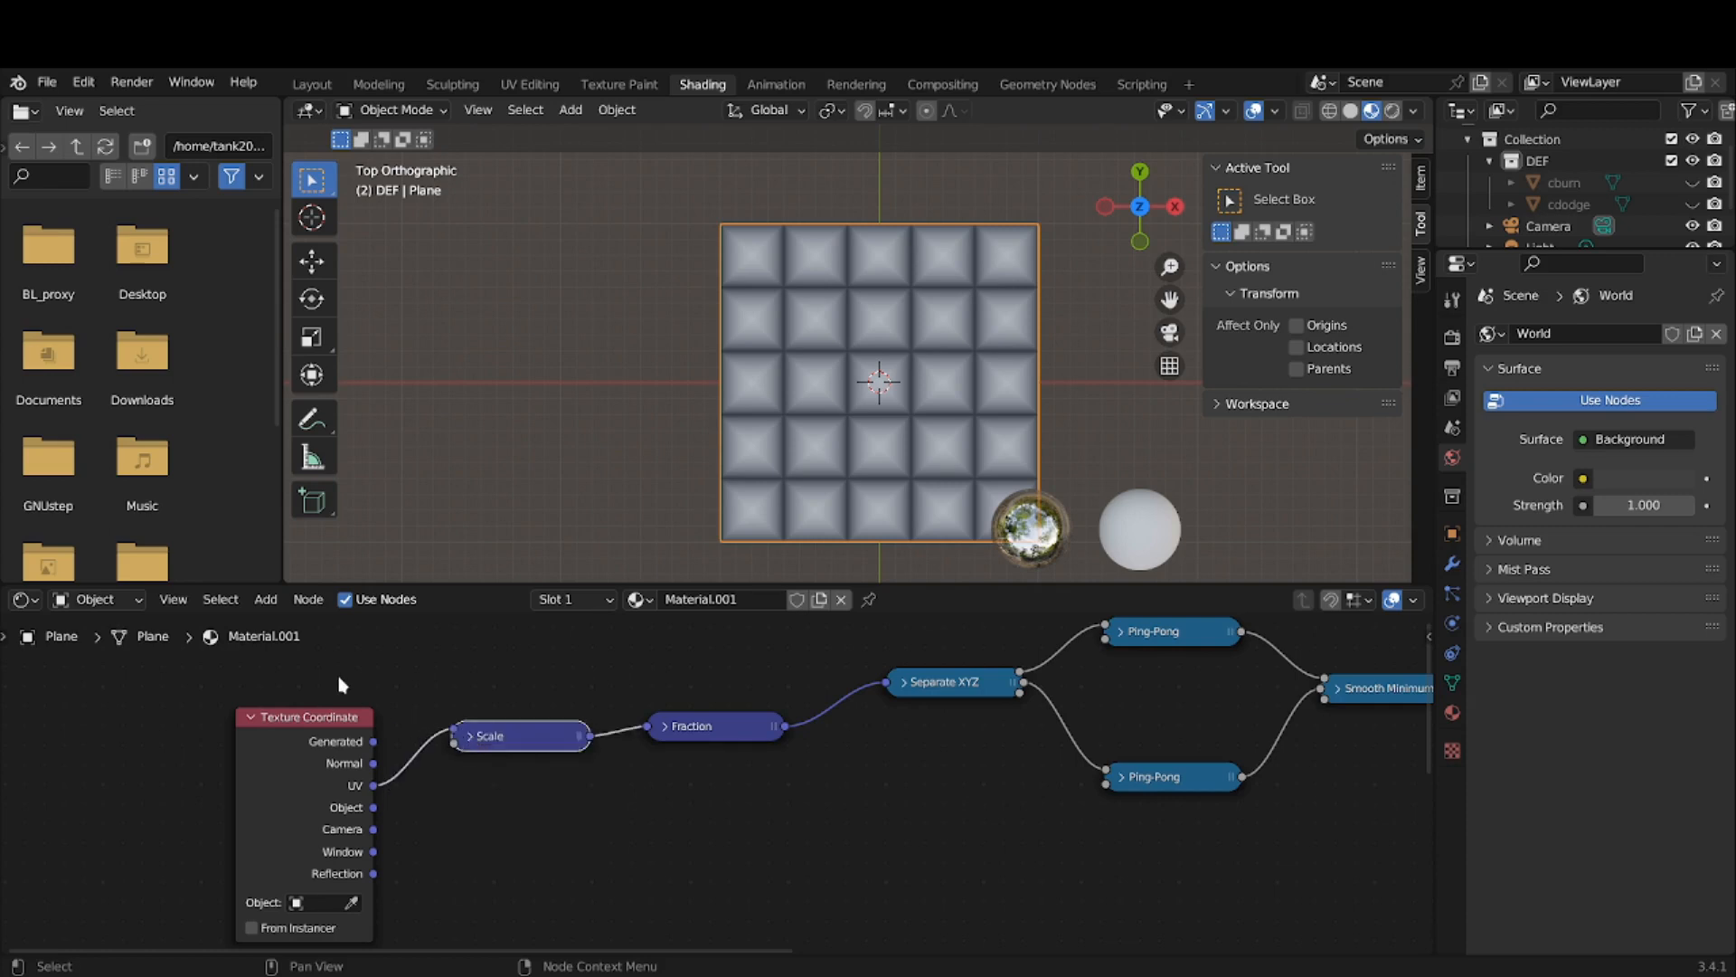
- Add a Value input node below the Scale node
click(266, 602)
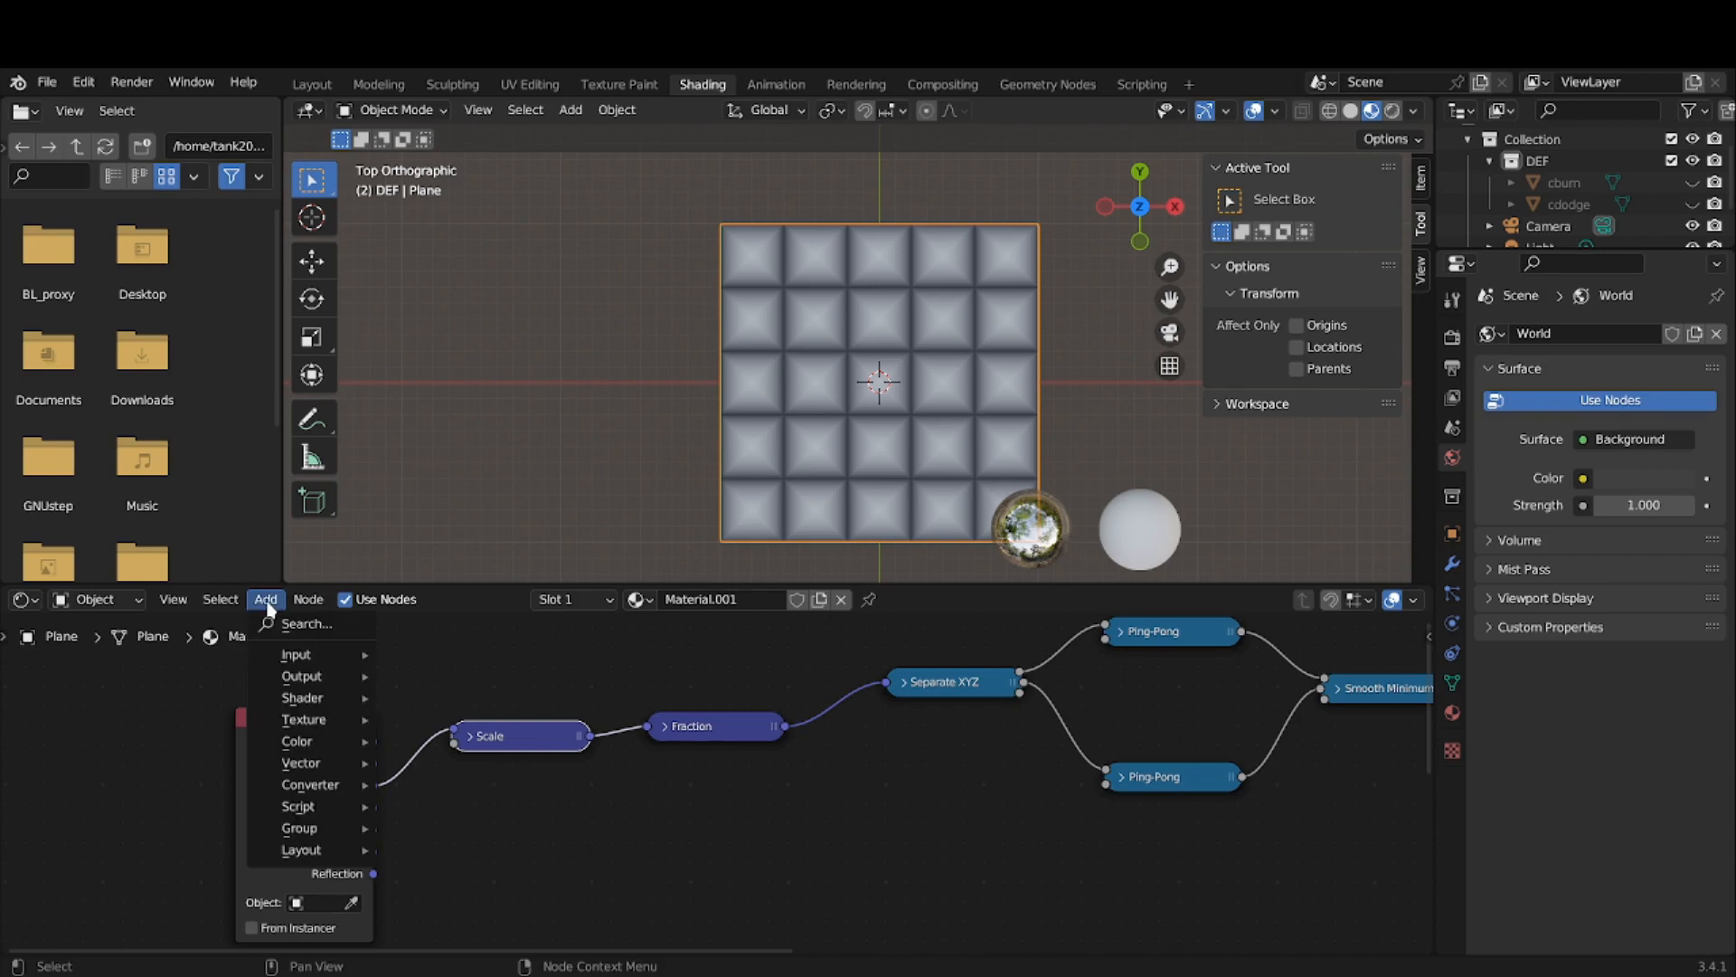
mouse_move(293, 660)
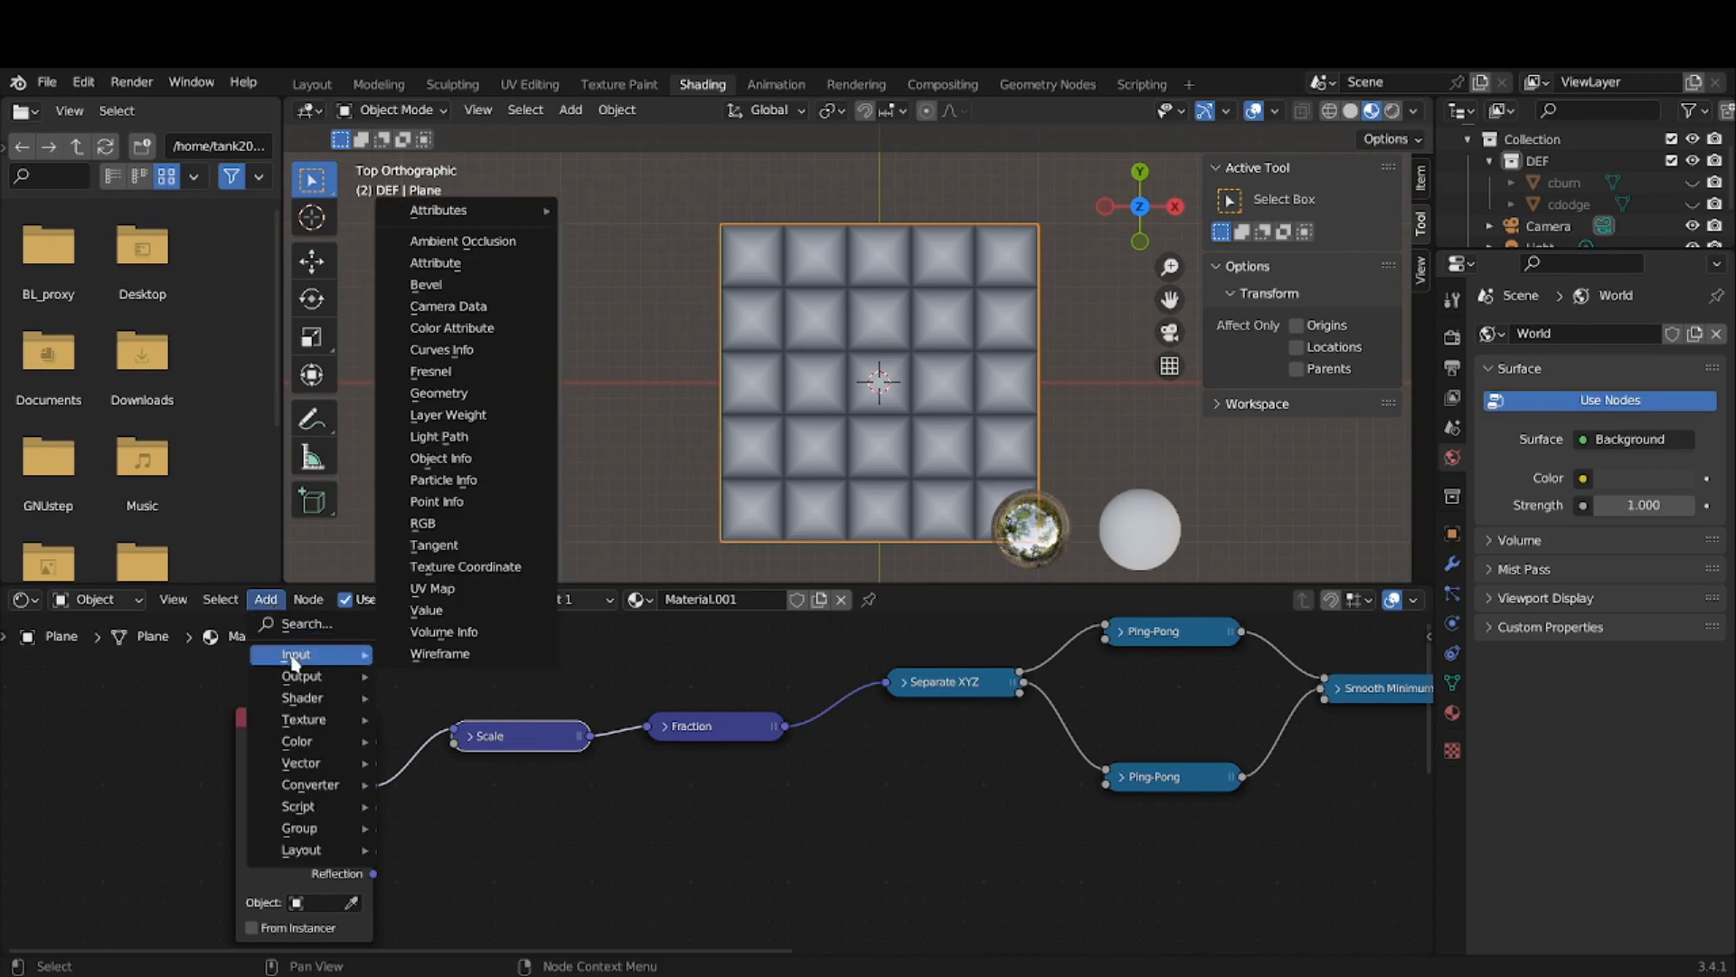
click(425, 609)
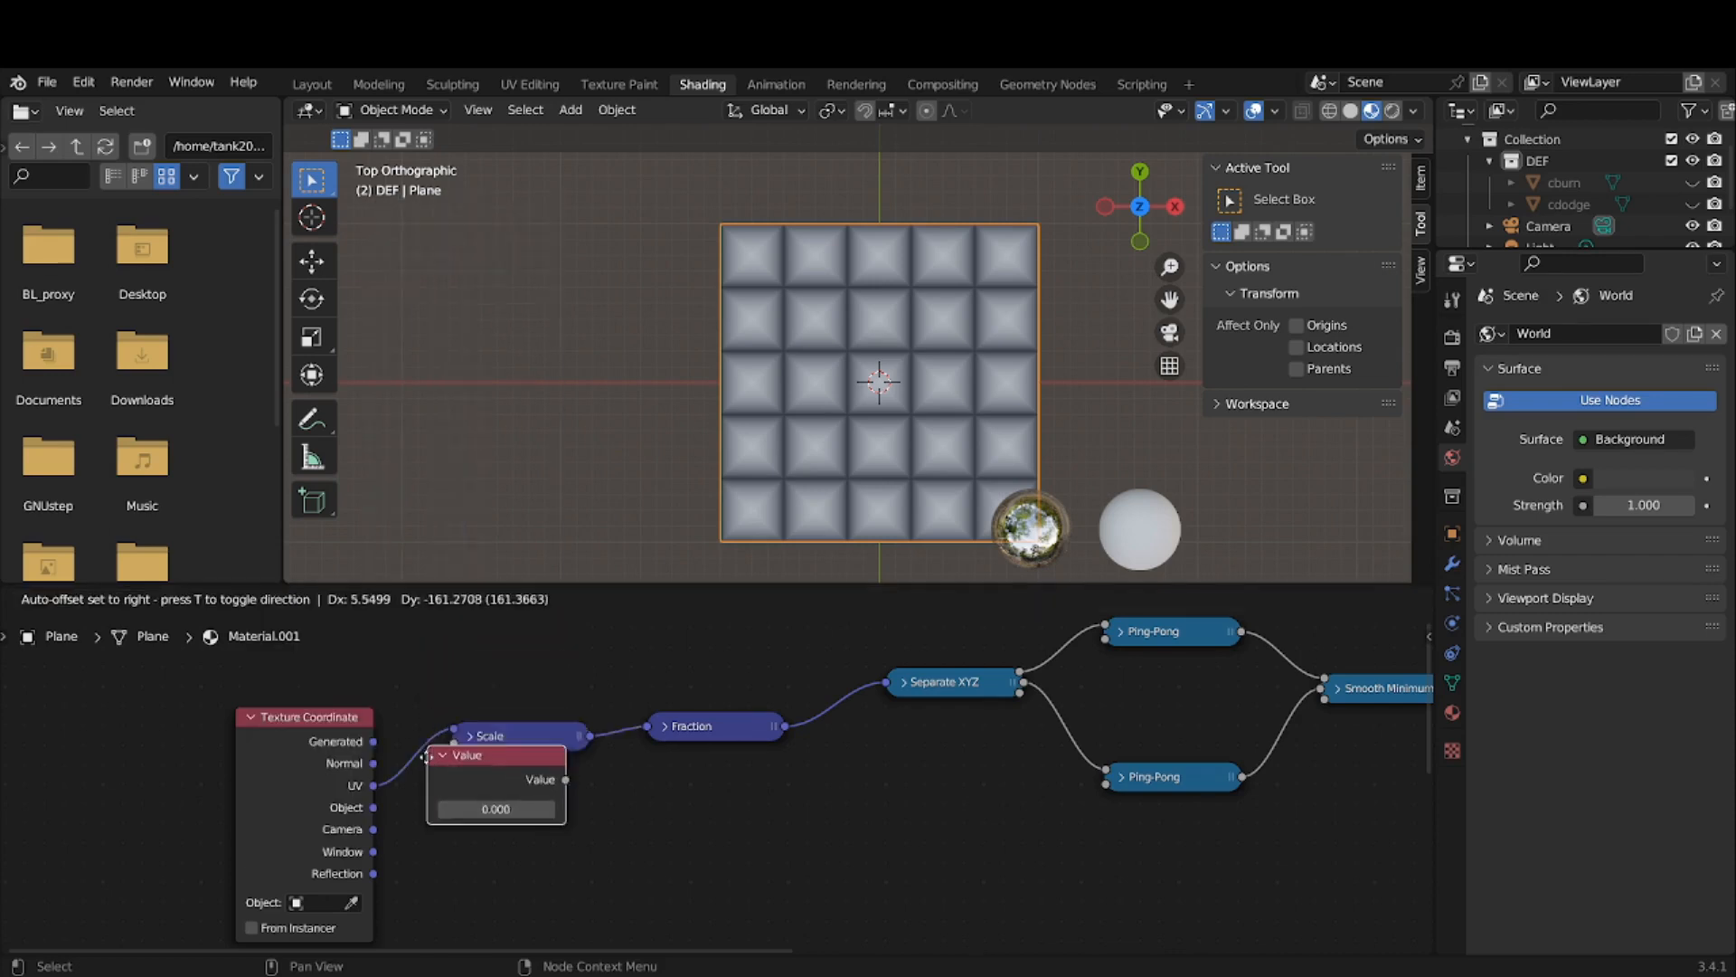
click(425, 813)
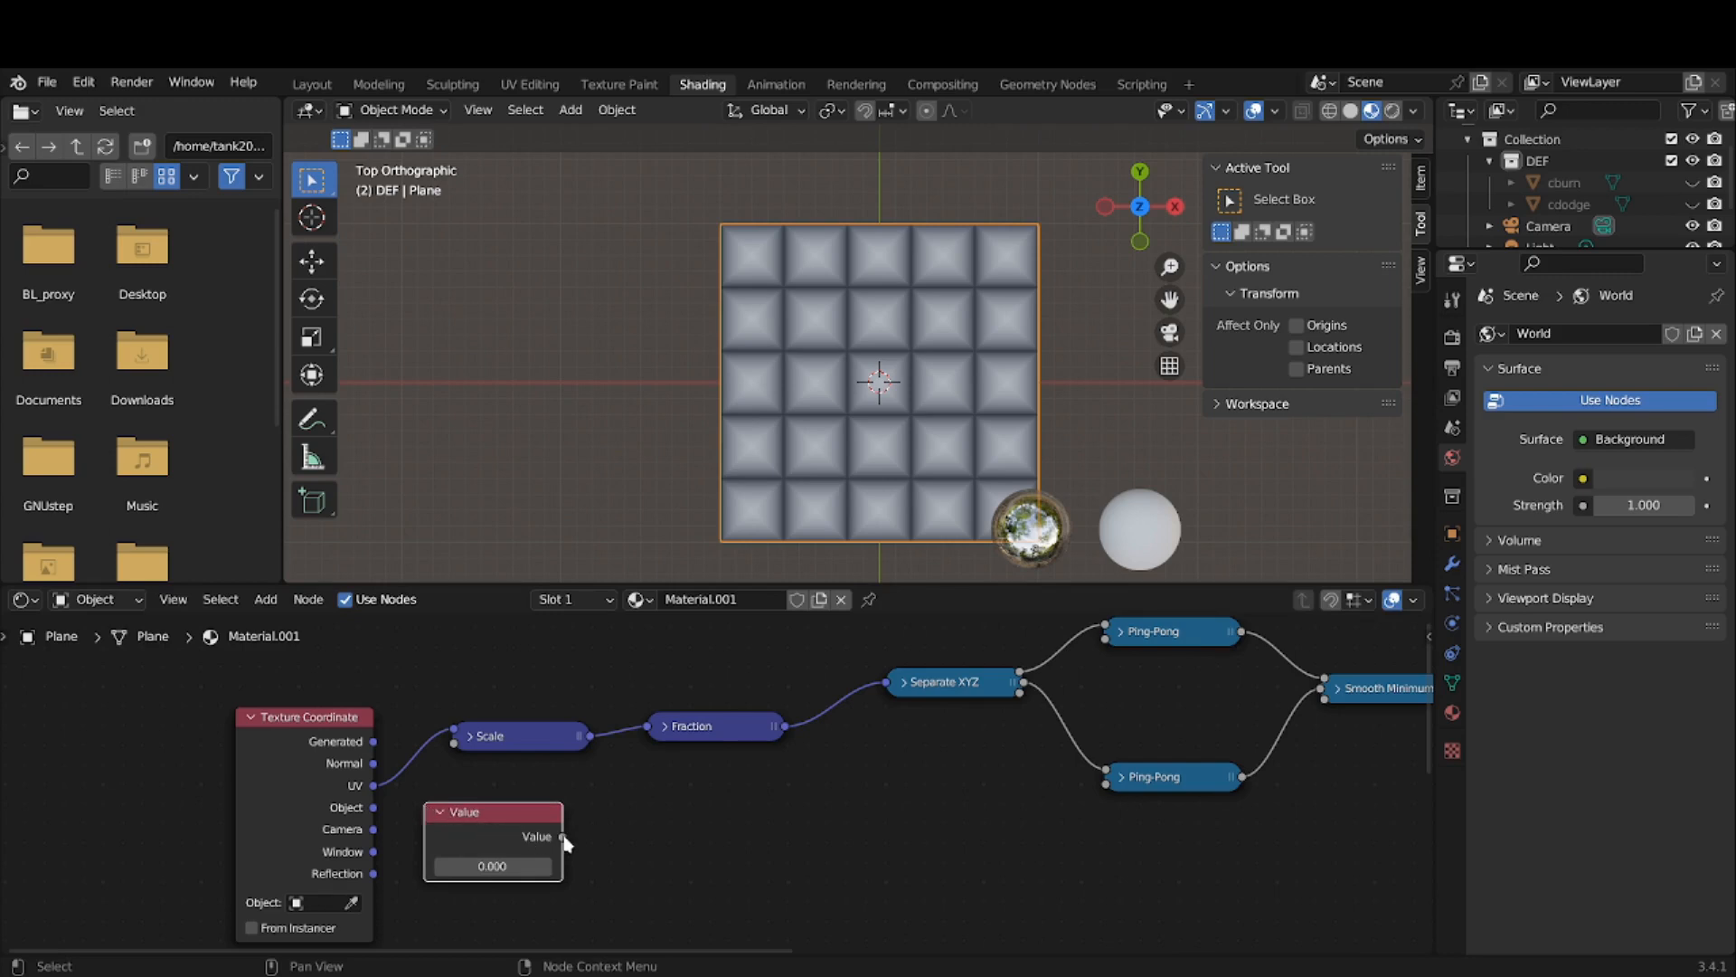
drag(564, 837, 455, 745)
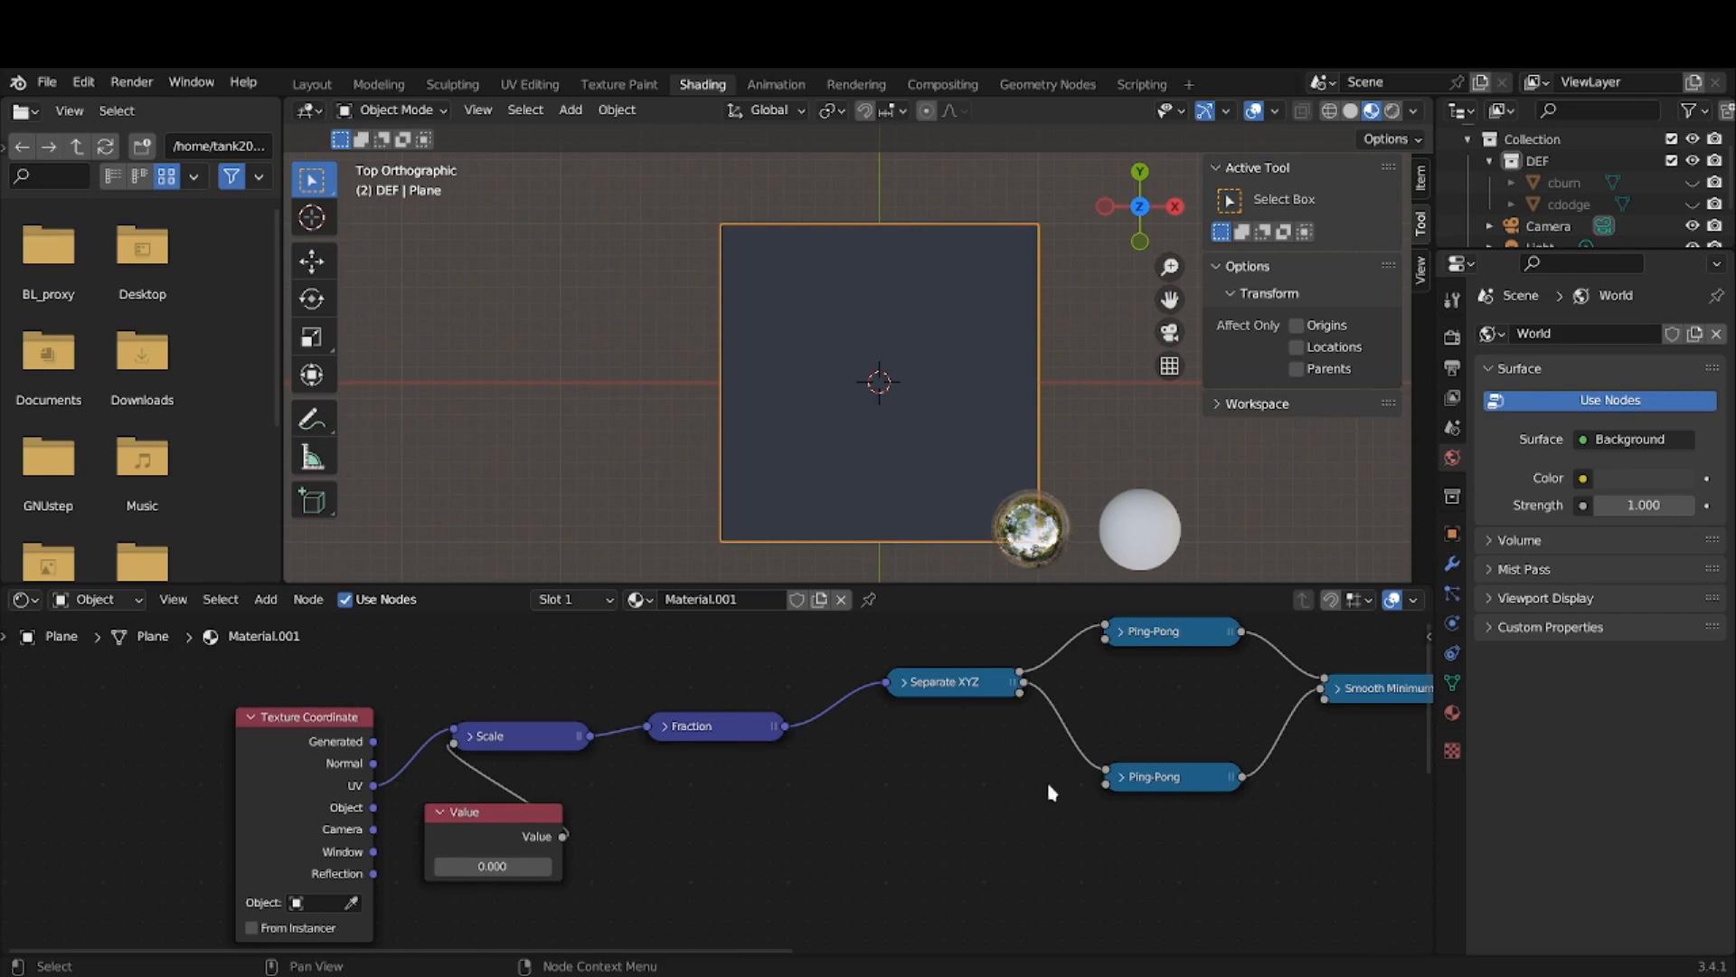
drag(453, 744, 447, 762)
click(470, 736)
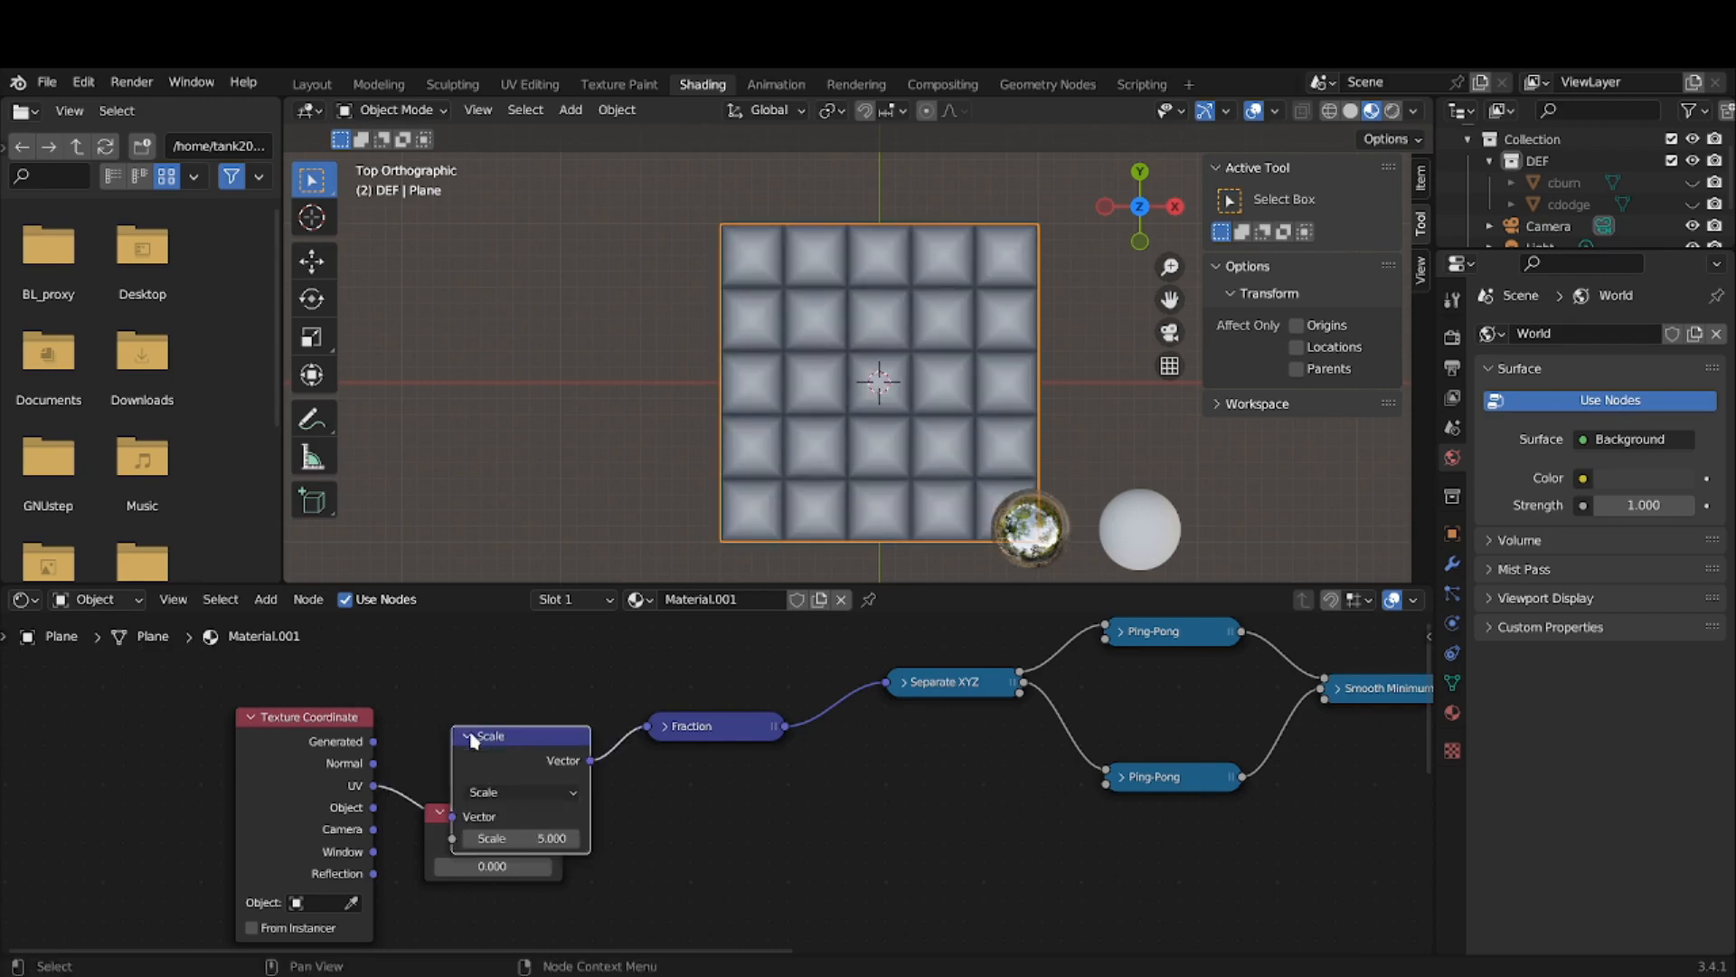
click(470, 737)
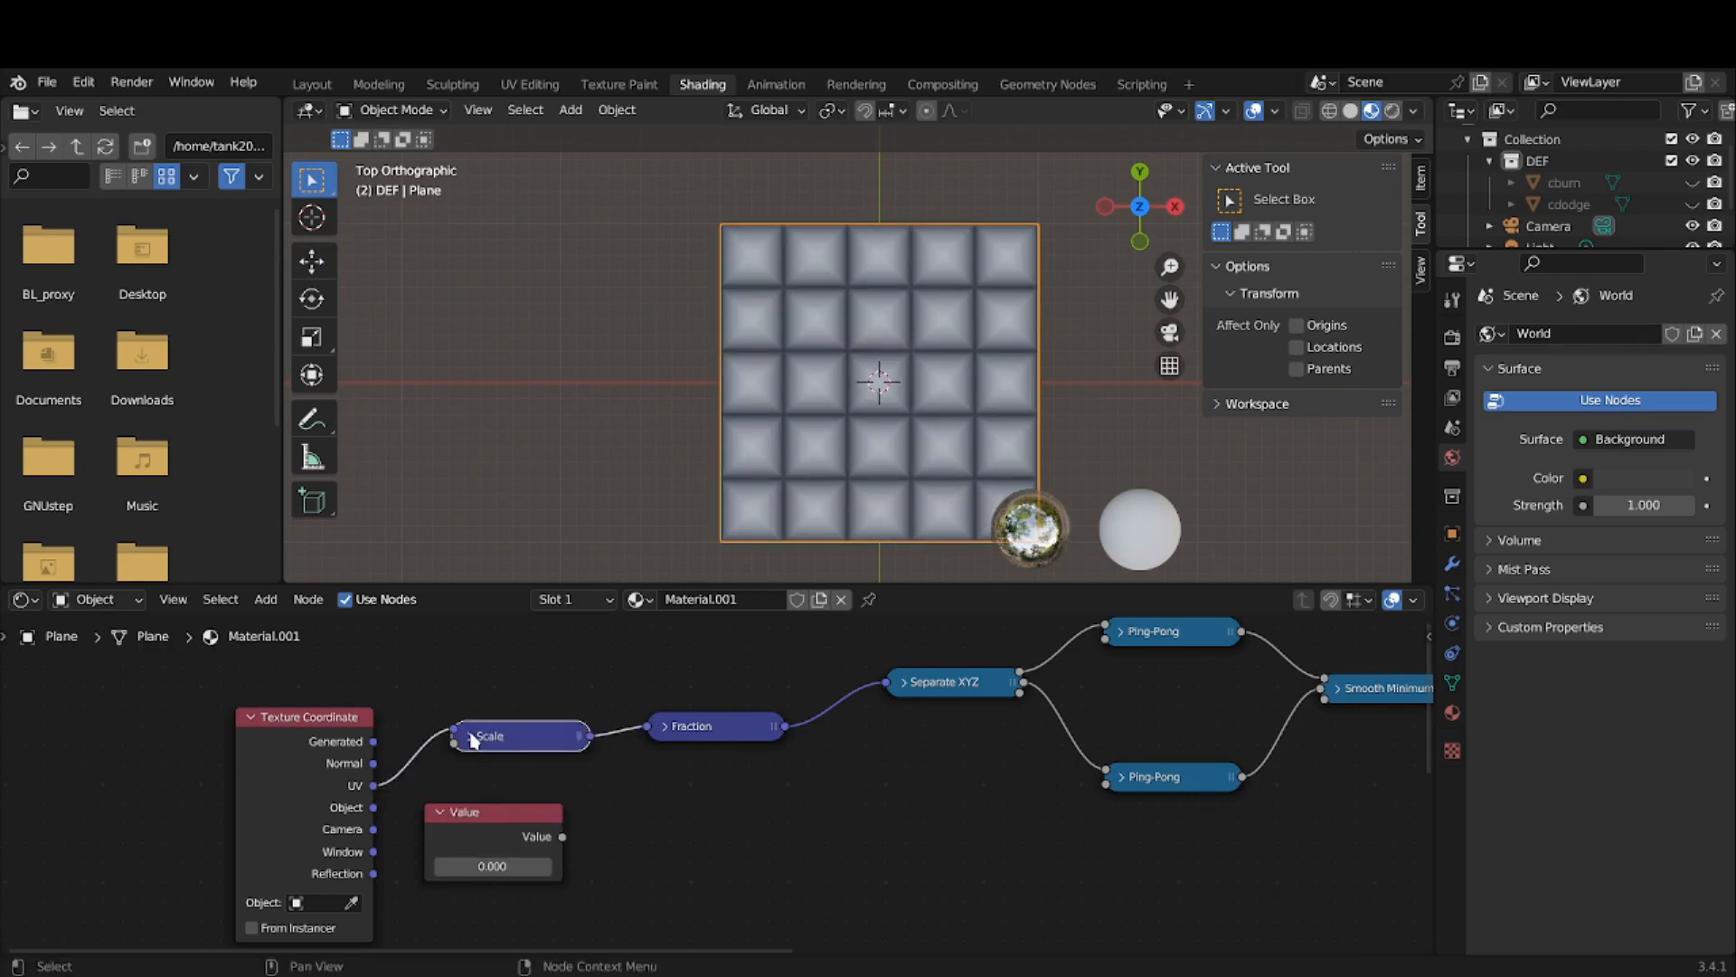
- Set the Value node to 5 and link it to the Scale node's scale input, arranging it just below that node
click(485, 868)
text(5)
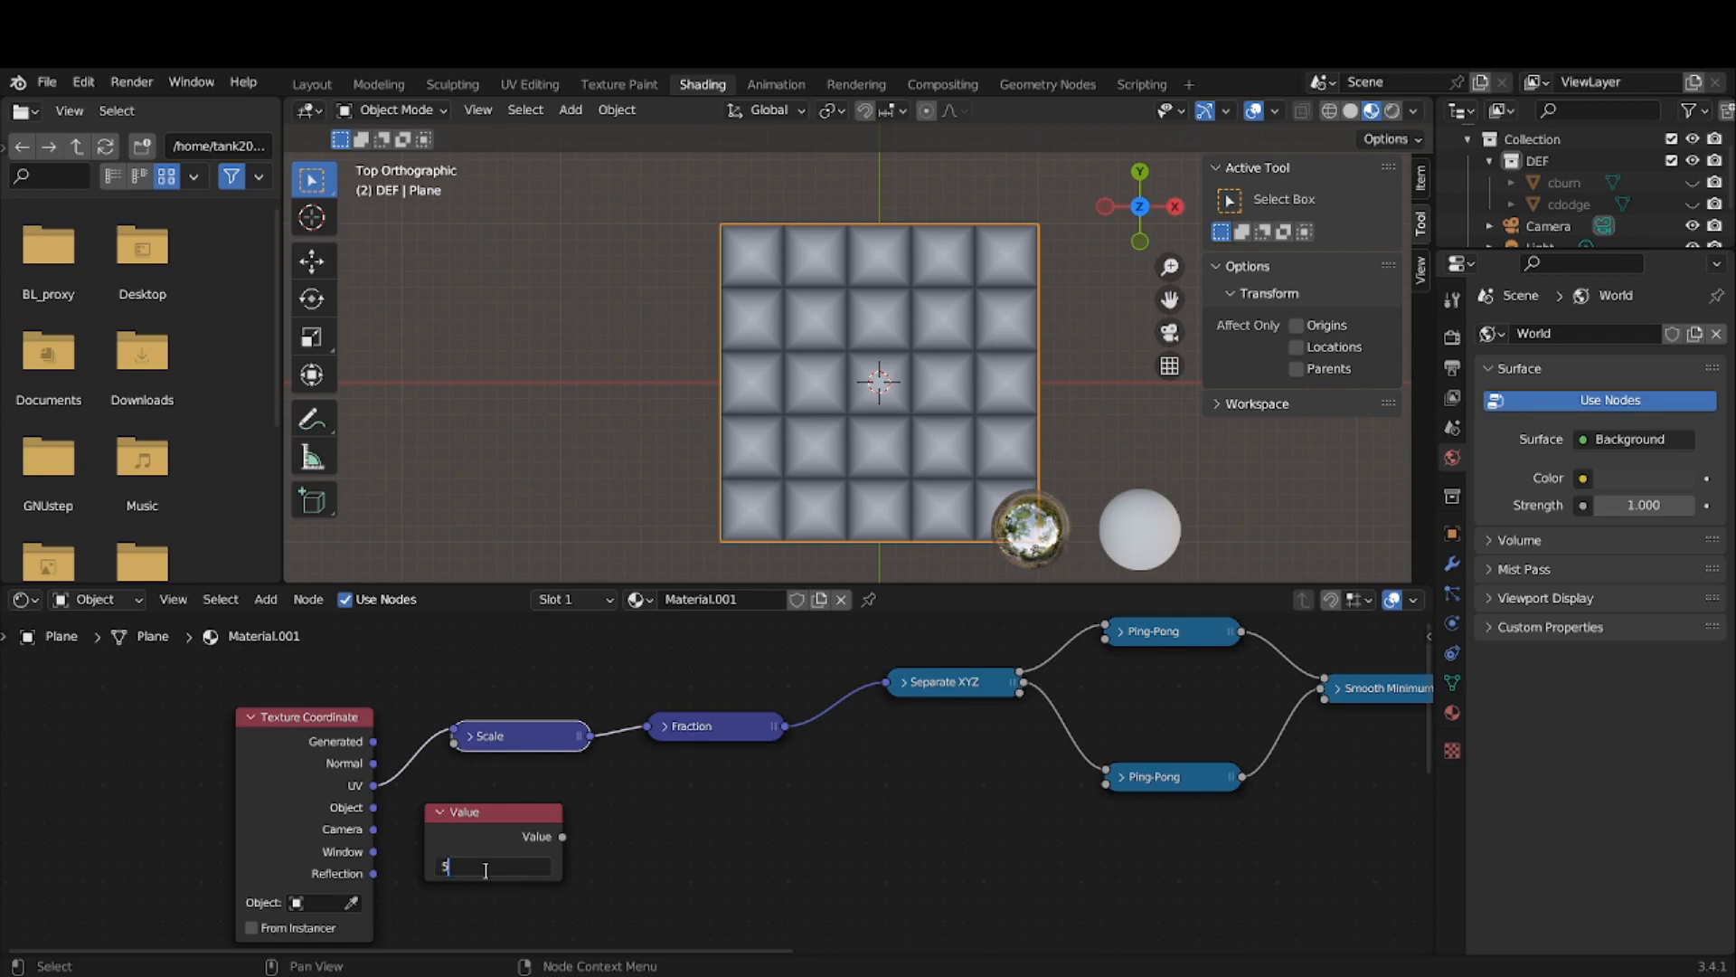
key(Return)
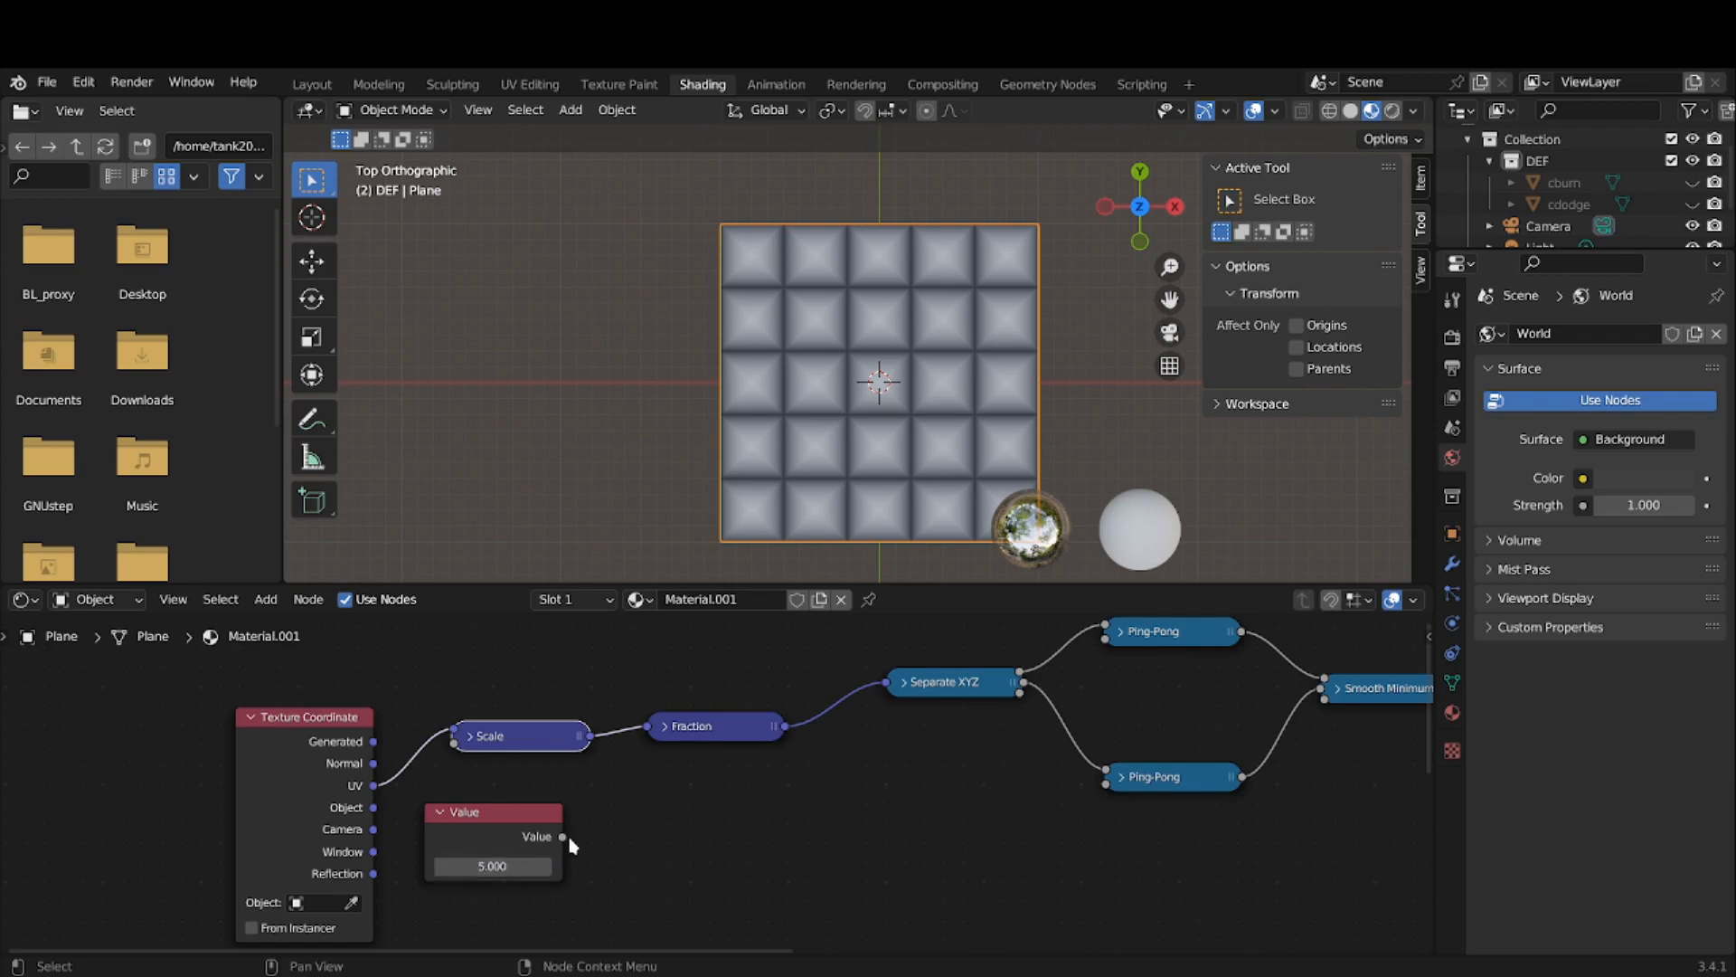
drag(562, 836, 508, 674)
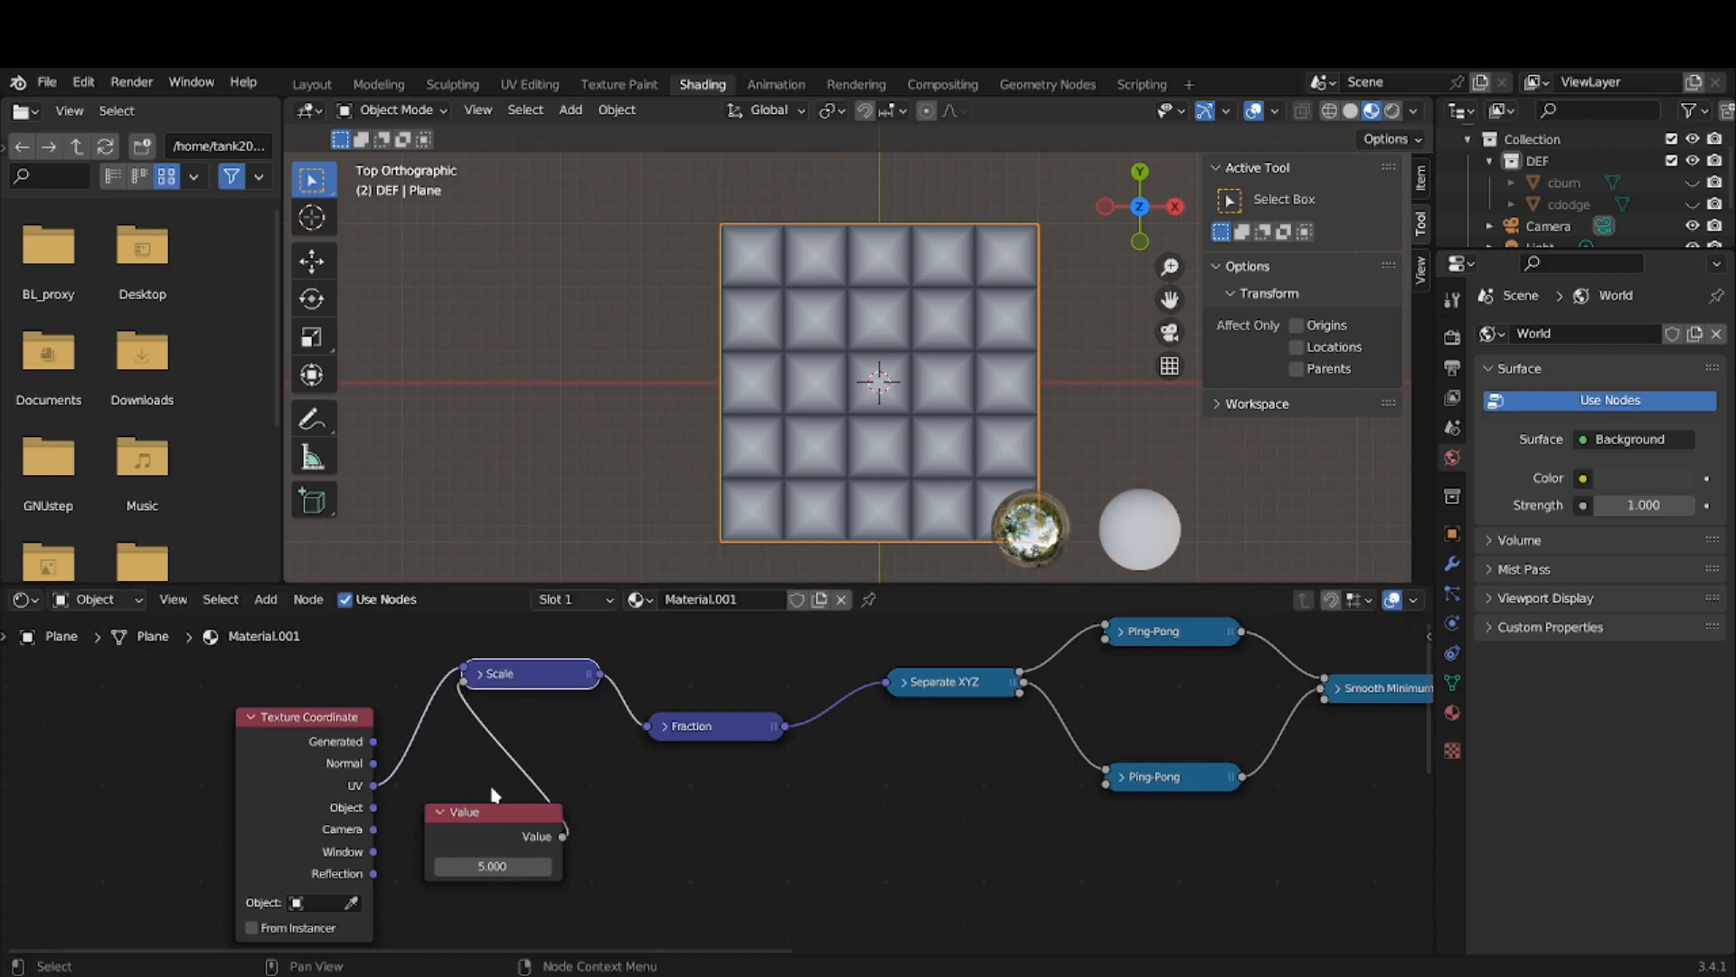
drag(479, 808, 489, 747)
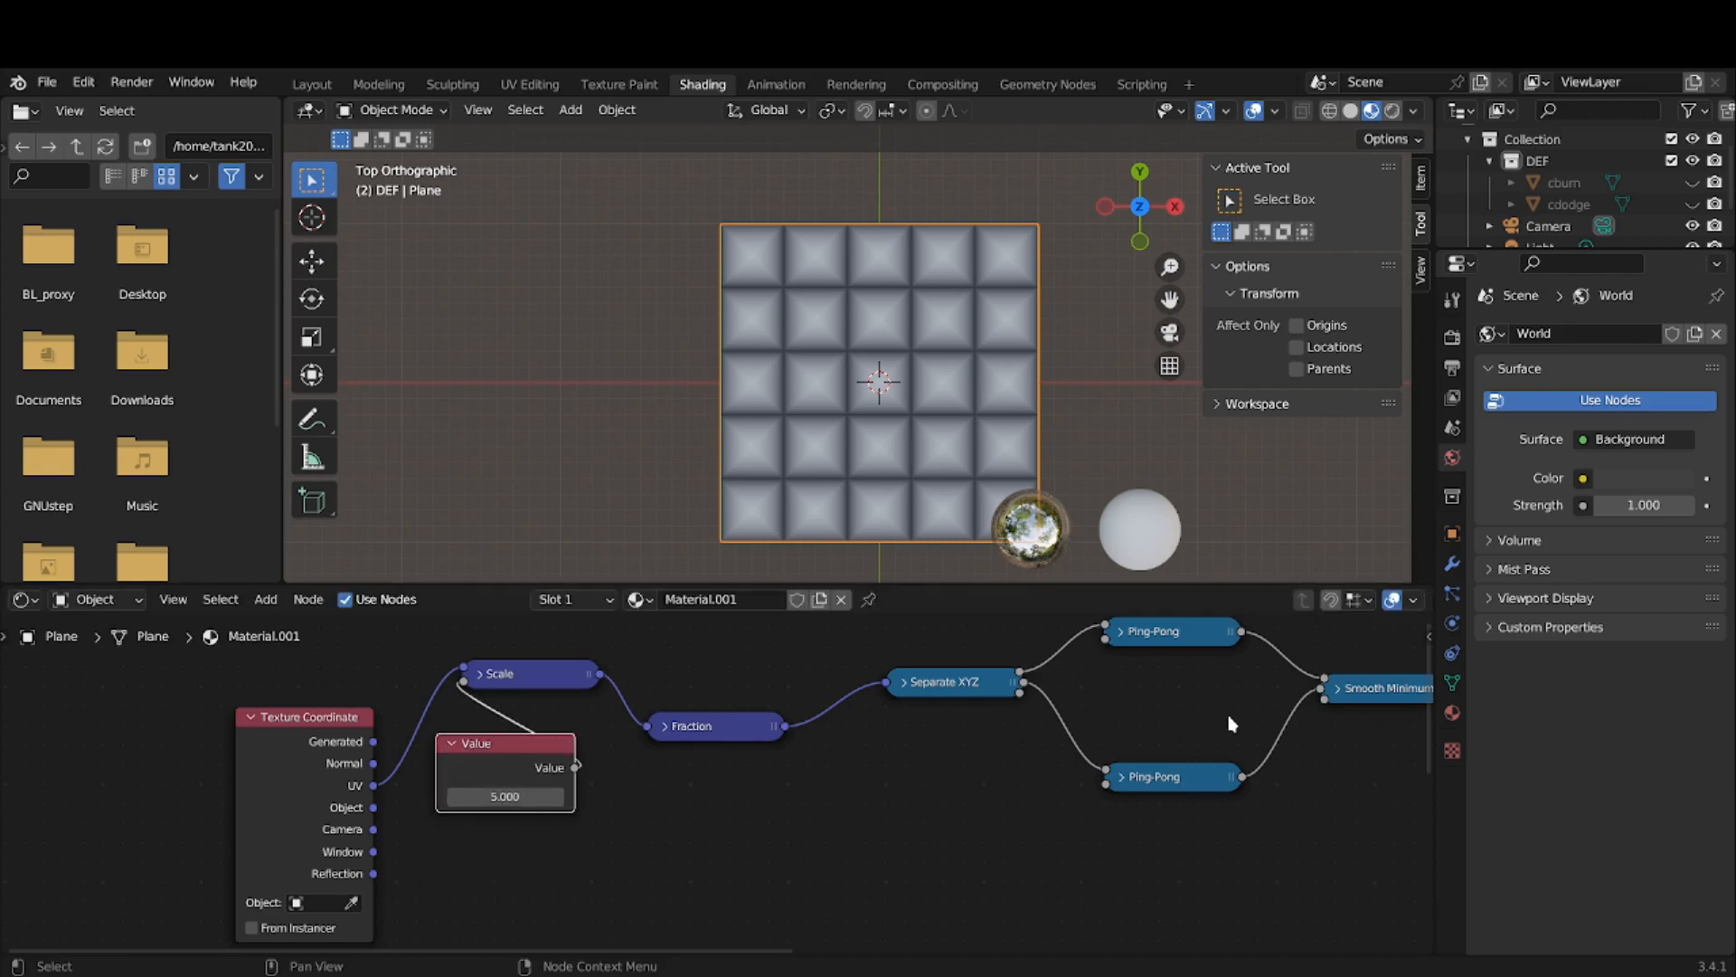
- Set both the name and the label of the Value node to "Number Tiles"
key(n)
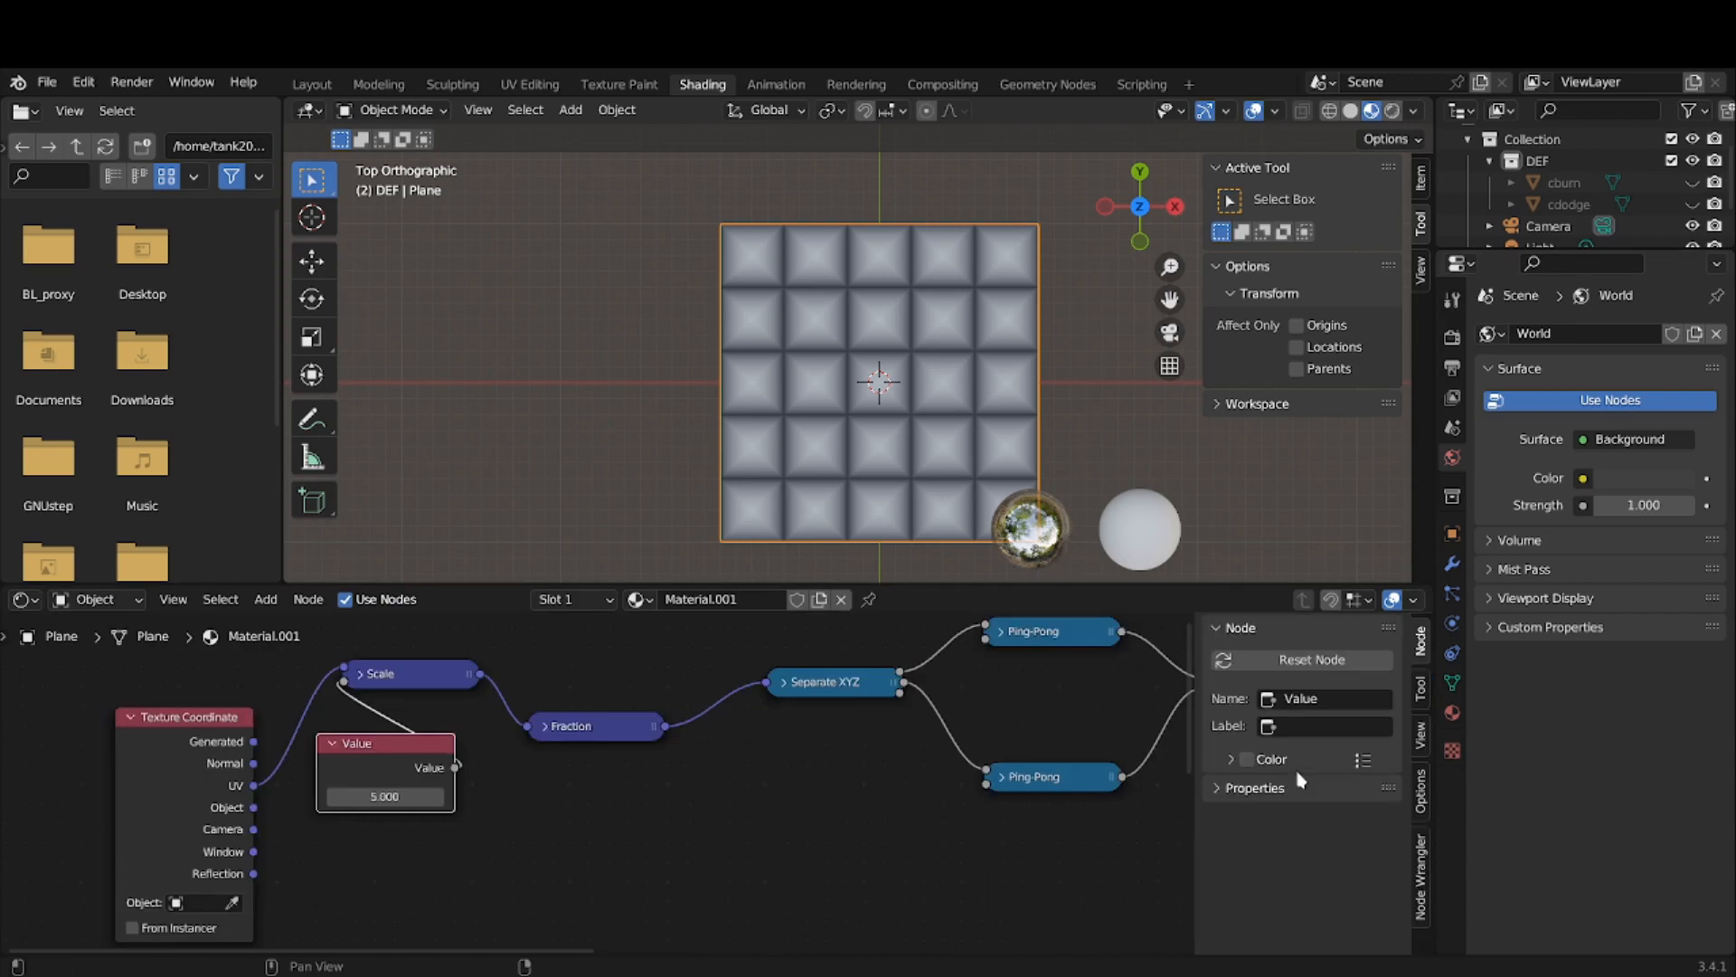
click(1305, 701)
text(Number Te)
key(BackSpace)
text(iles)
key(ctrl+a)
key(ctrl+c)
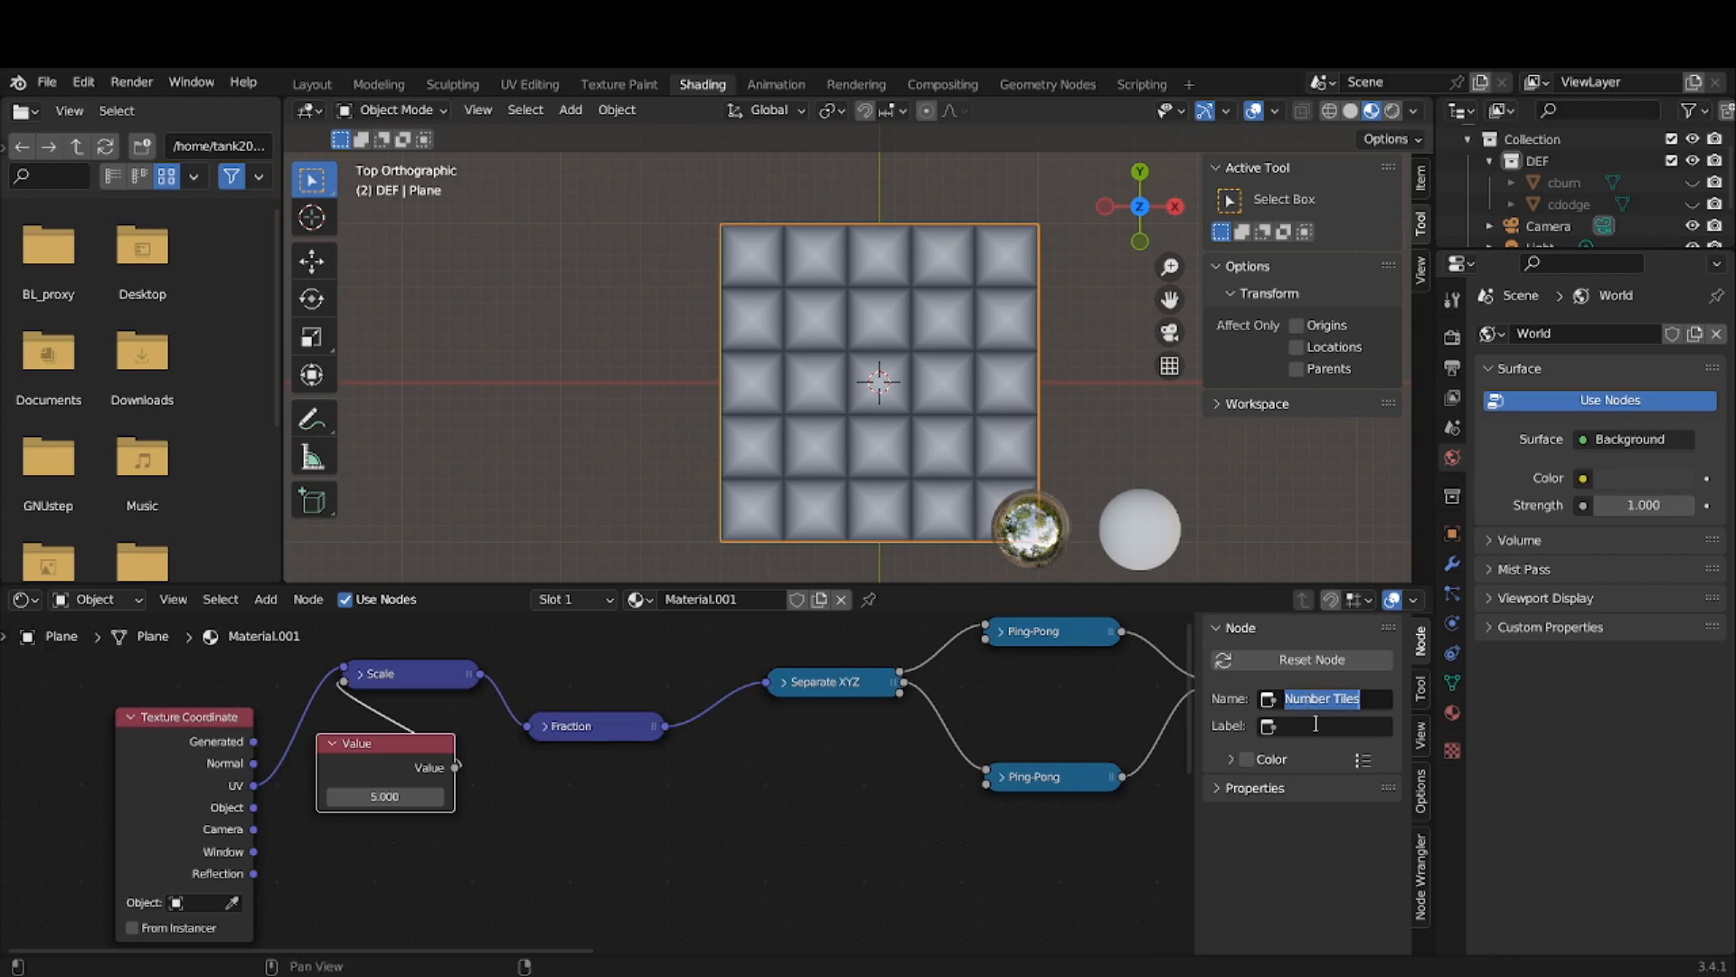
click(1315, 726)
click(1315, 728)
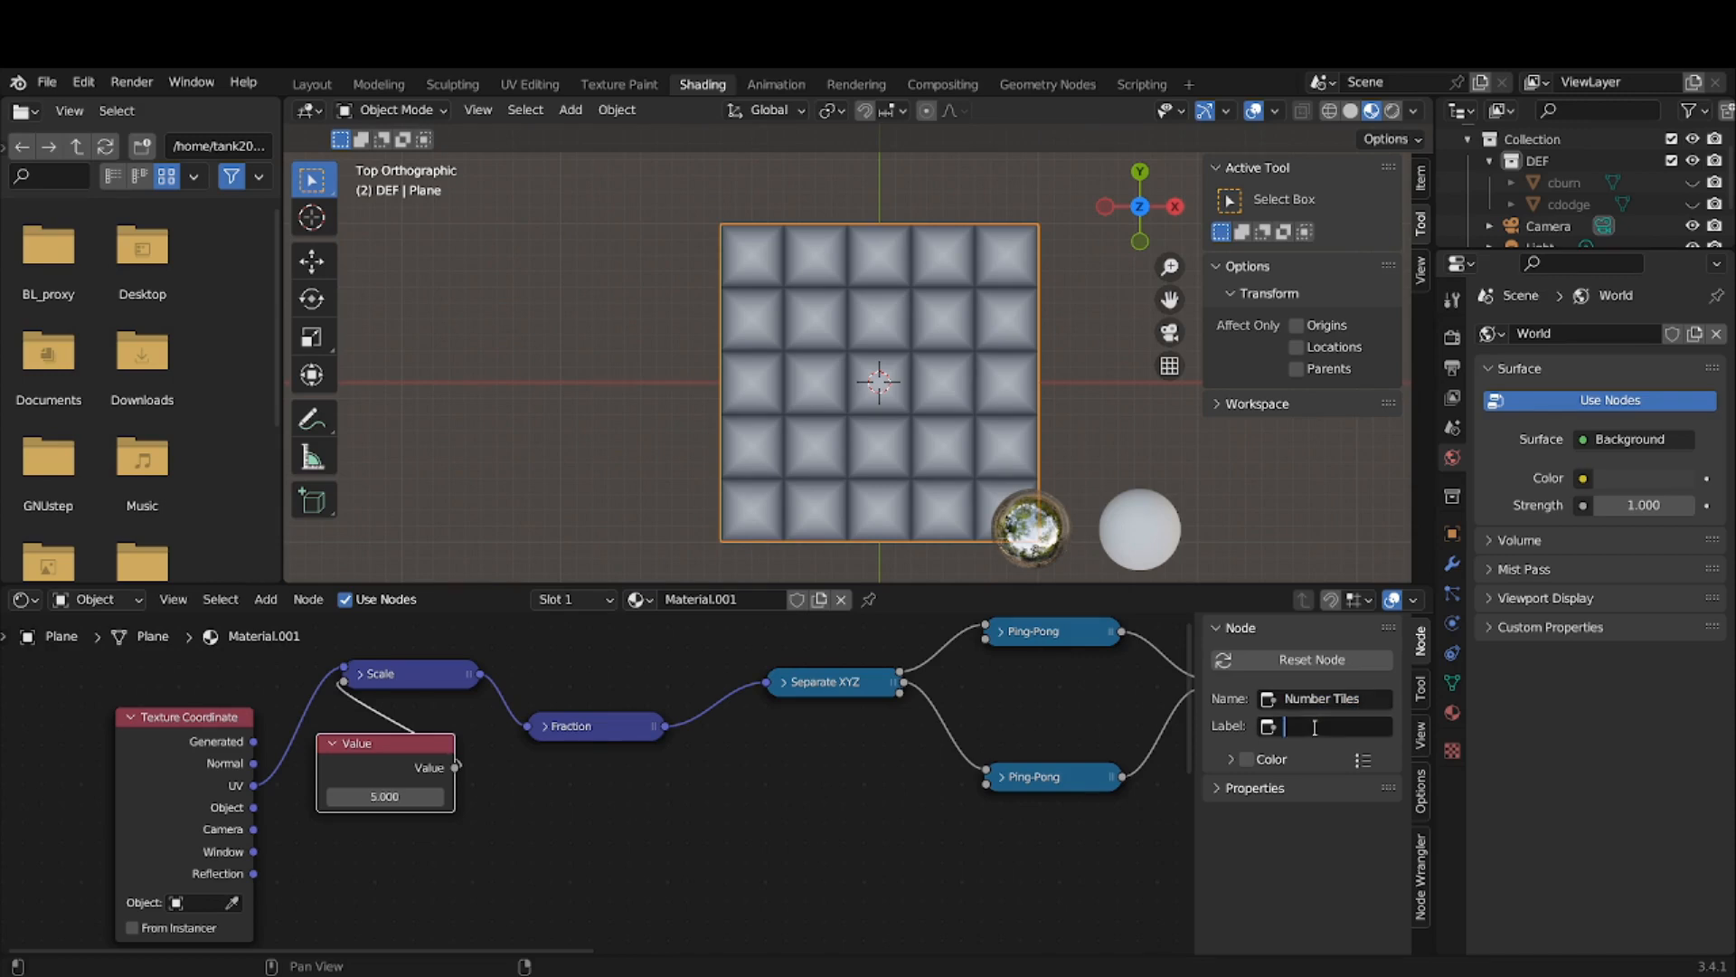
key(ctrl+v)
key(Return)
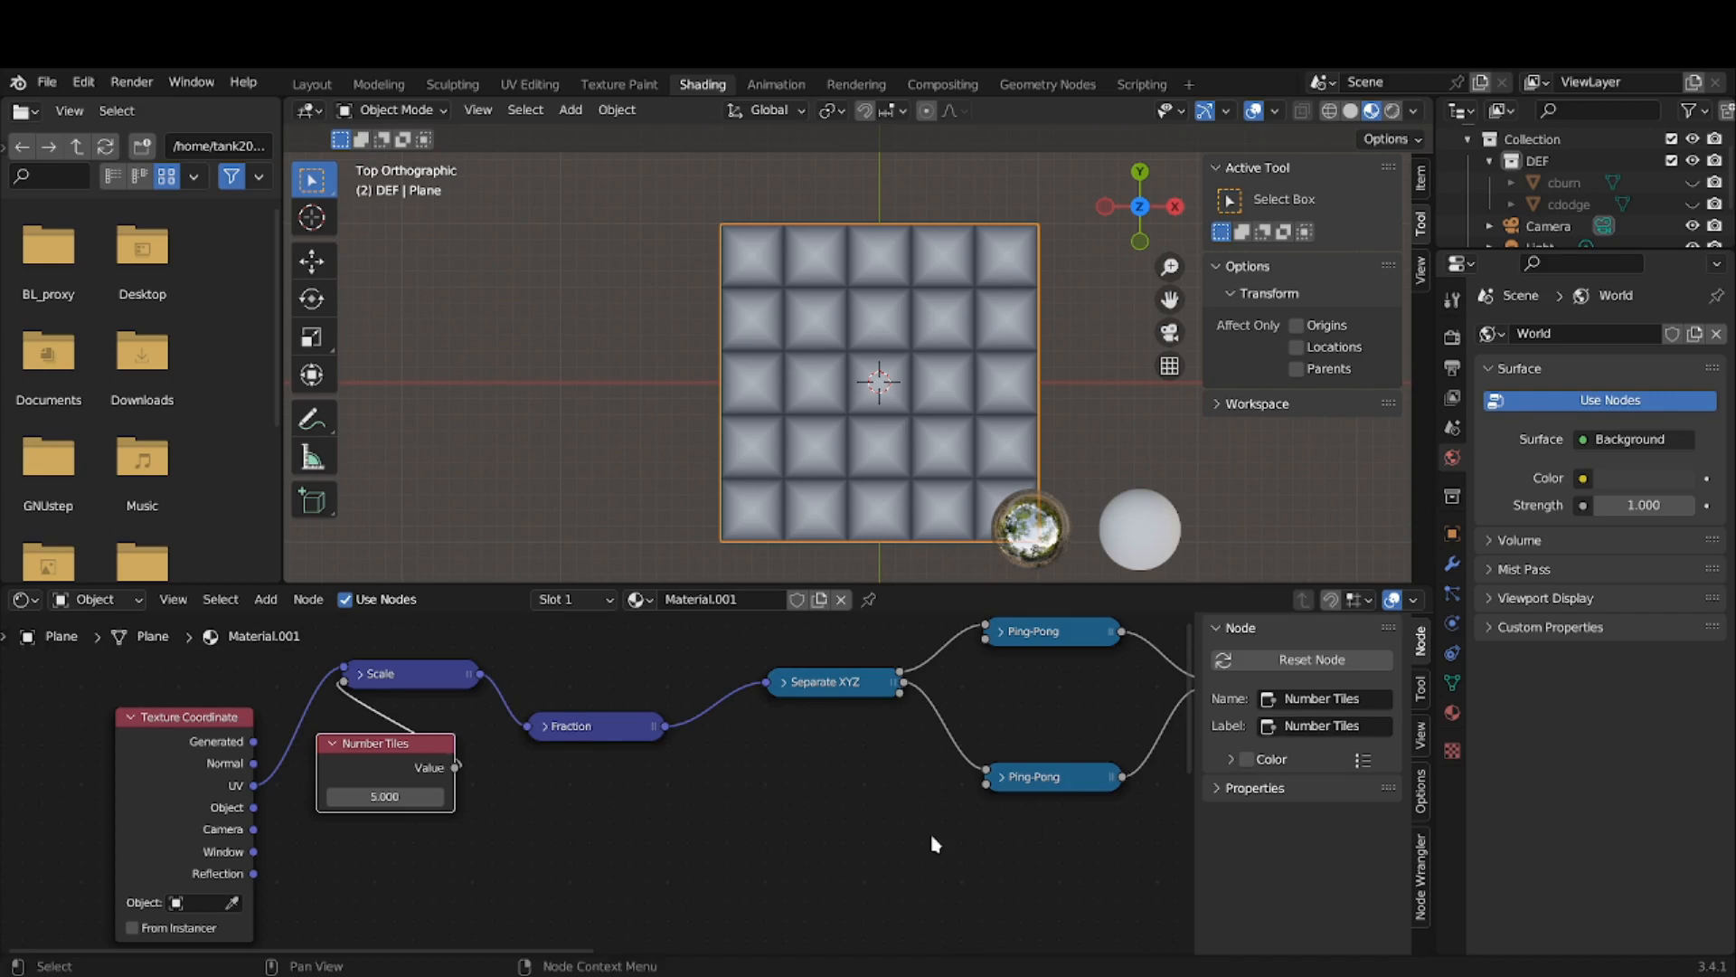
key(n)
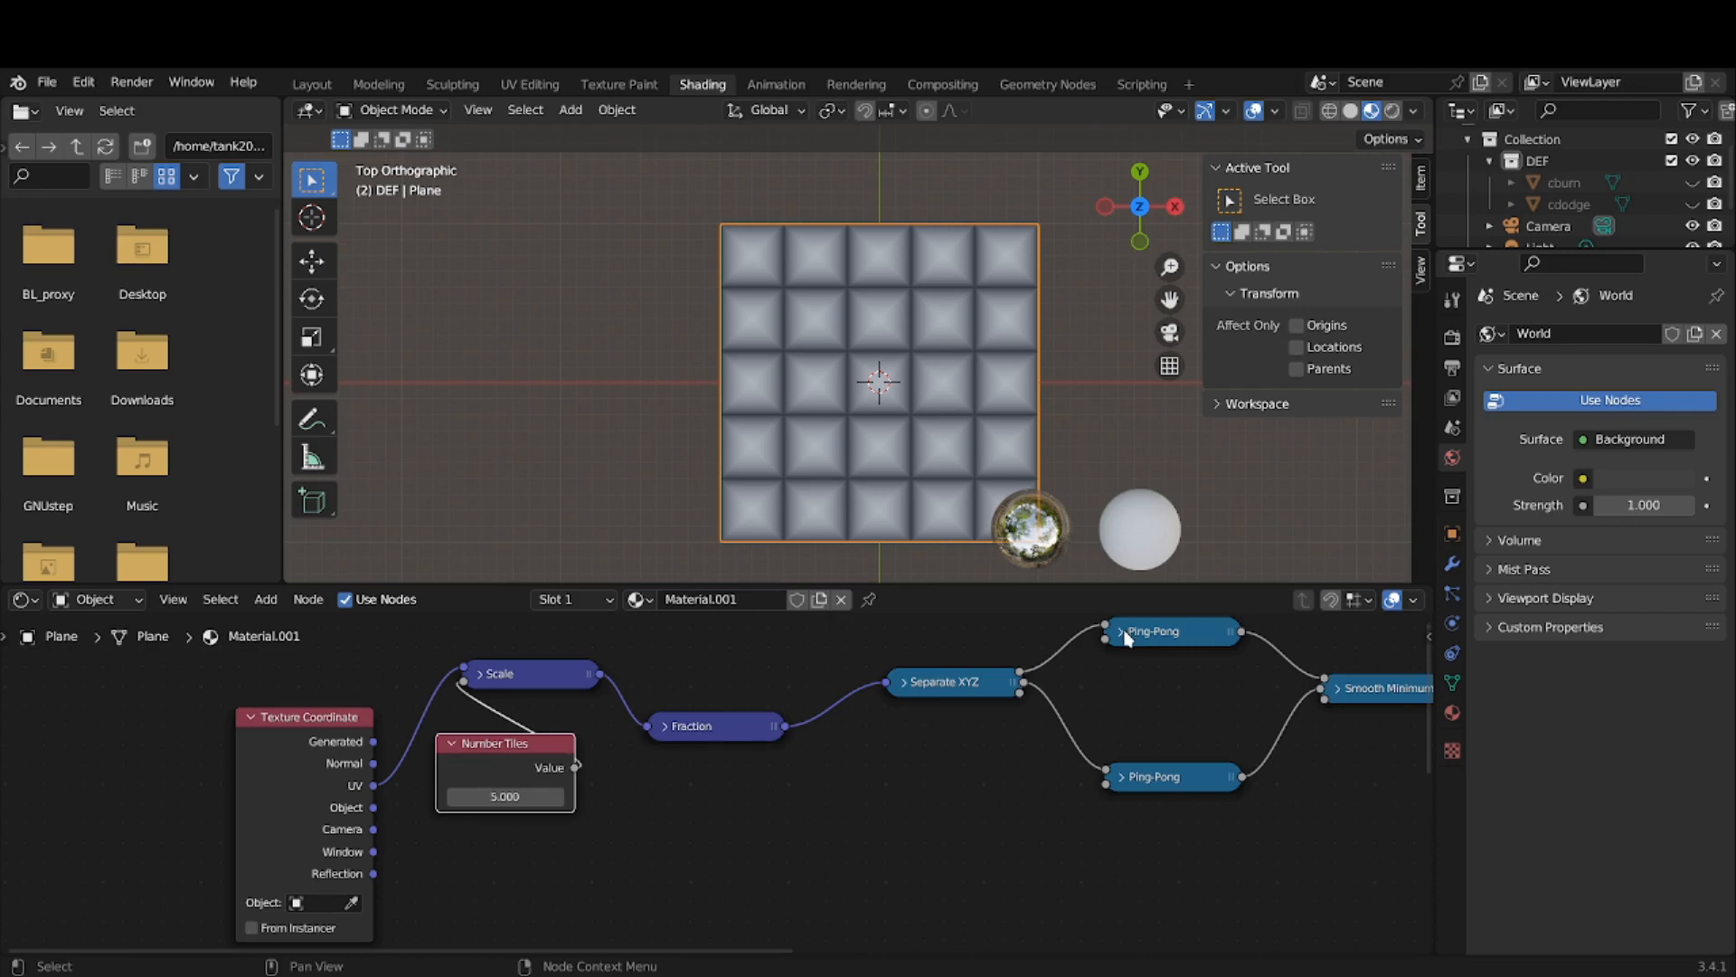
- Add a second Value input node directly below the Number Tiles node
click(267, 601)
mouse_move(345, 656)
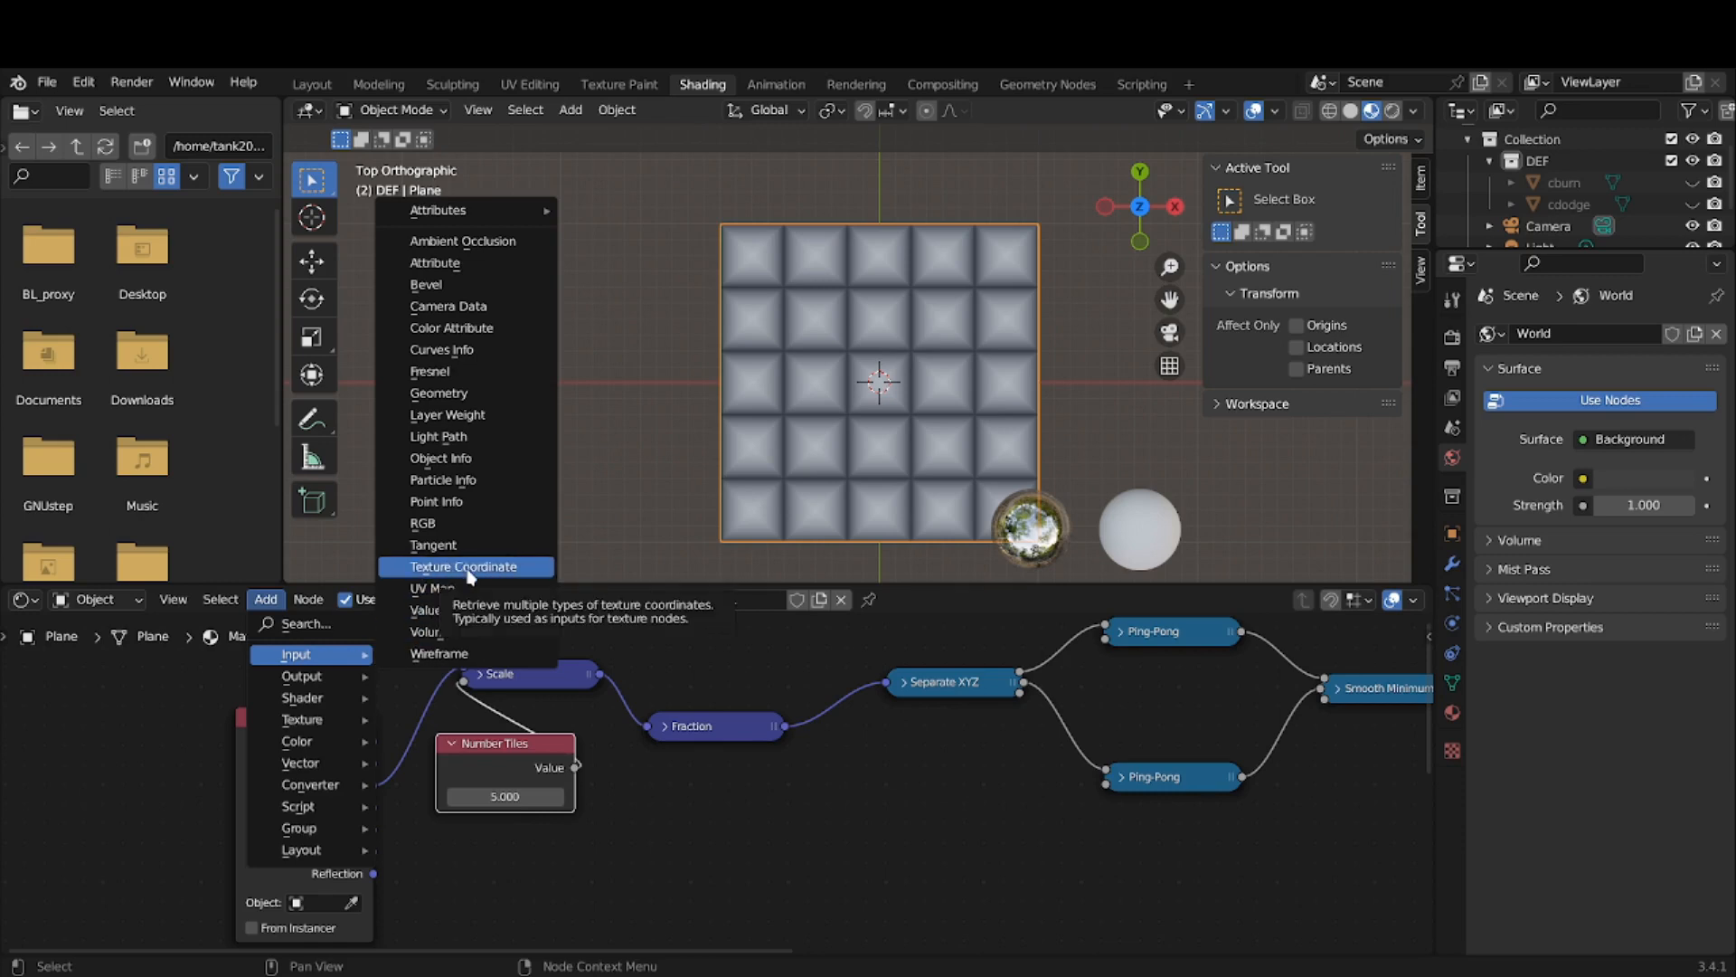
click(477, 611)
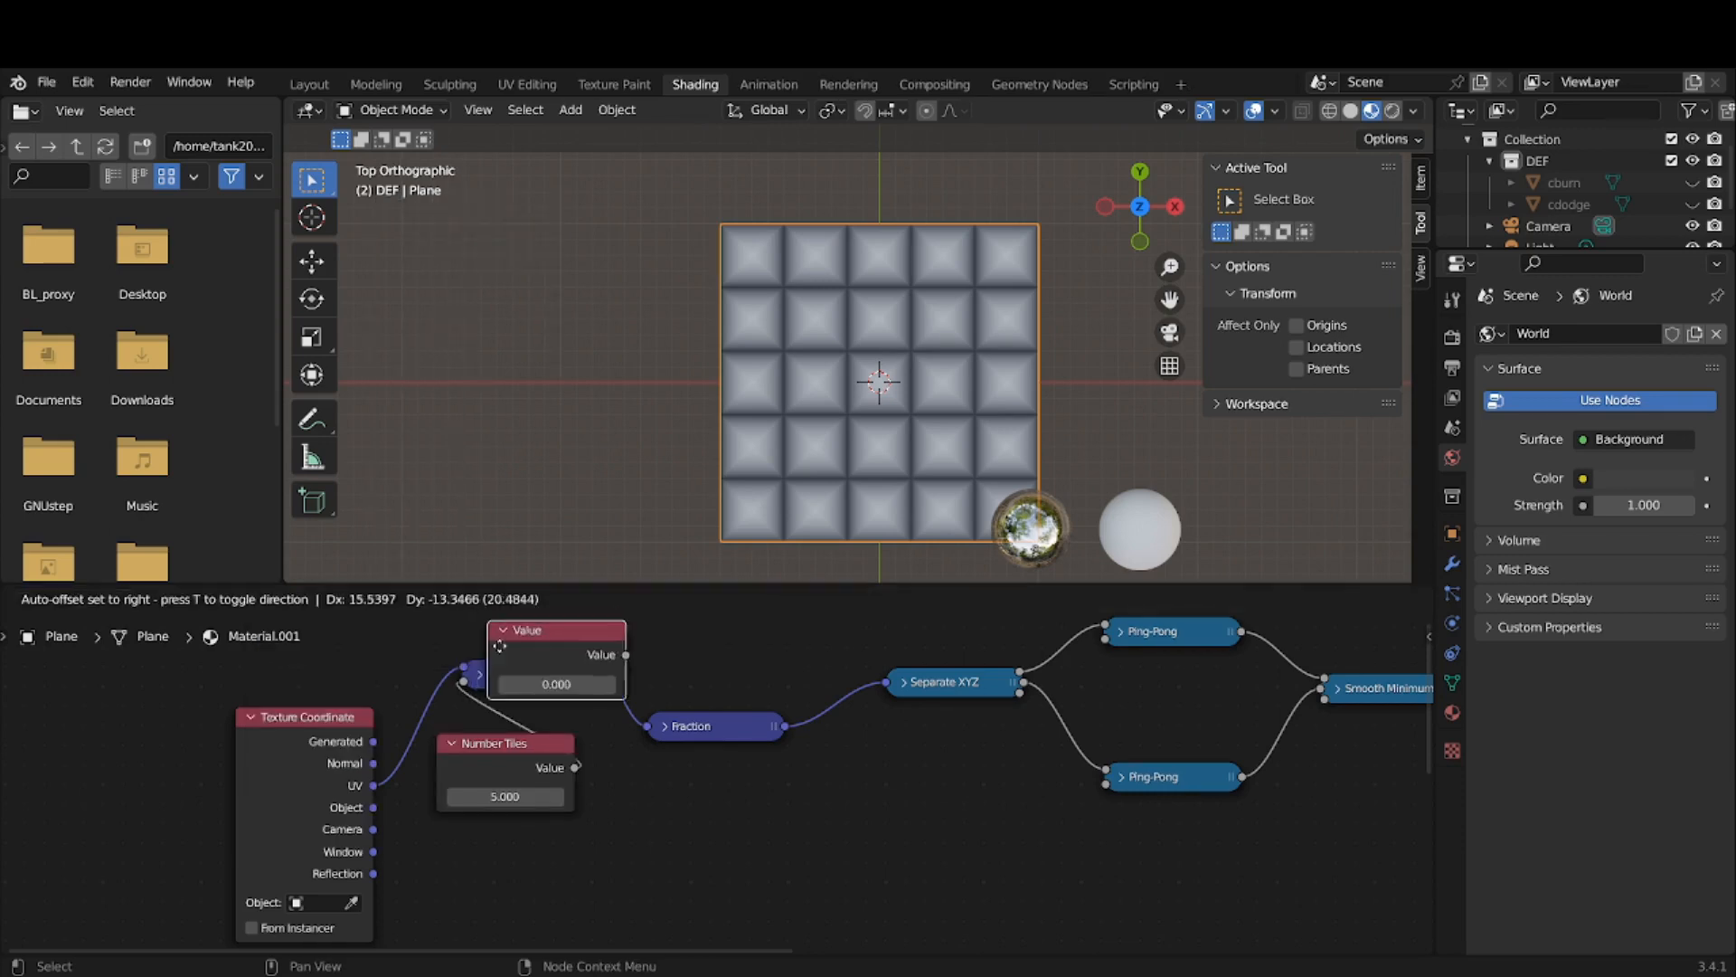
click(434, 819)
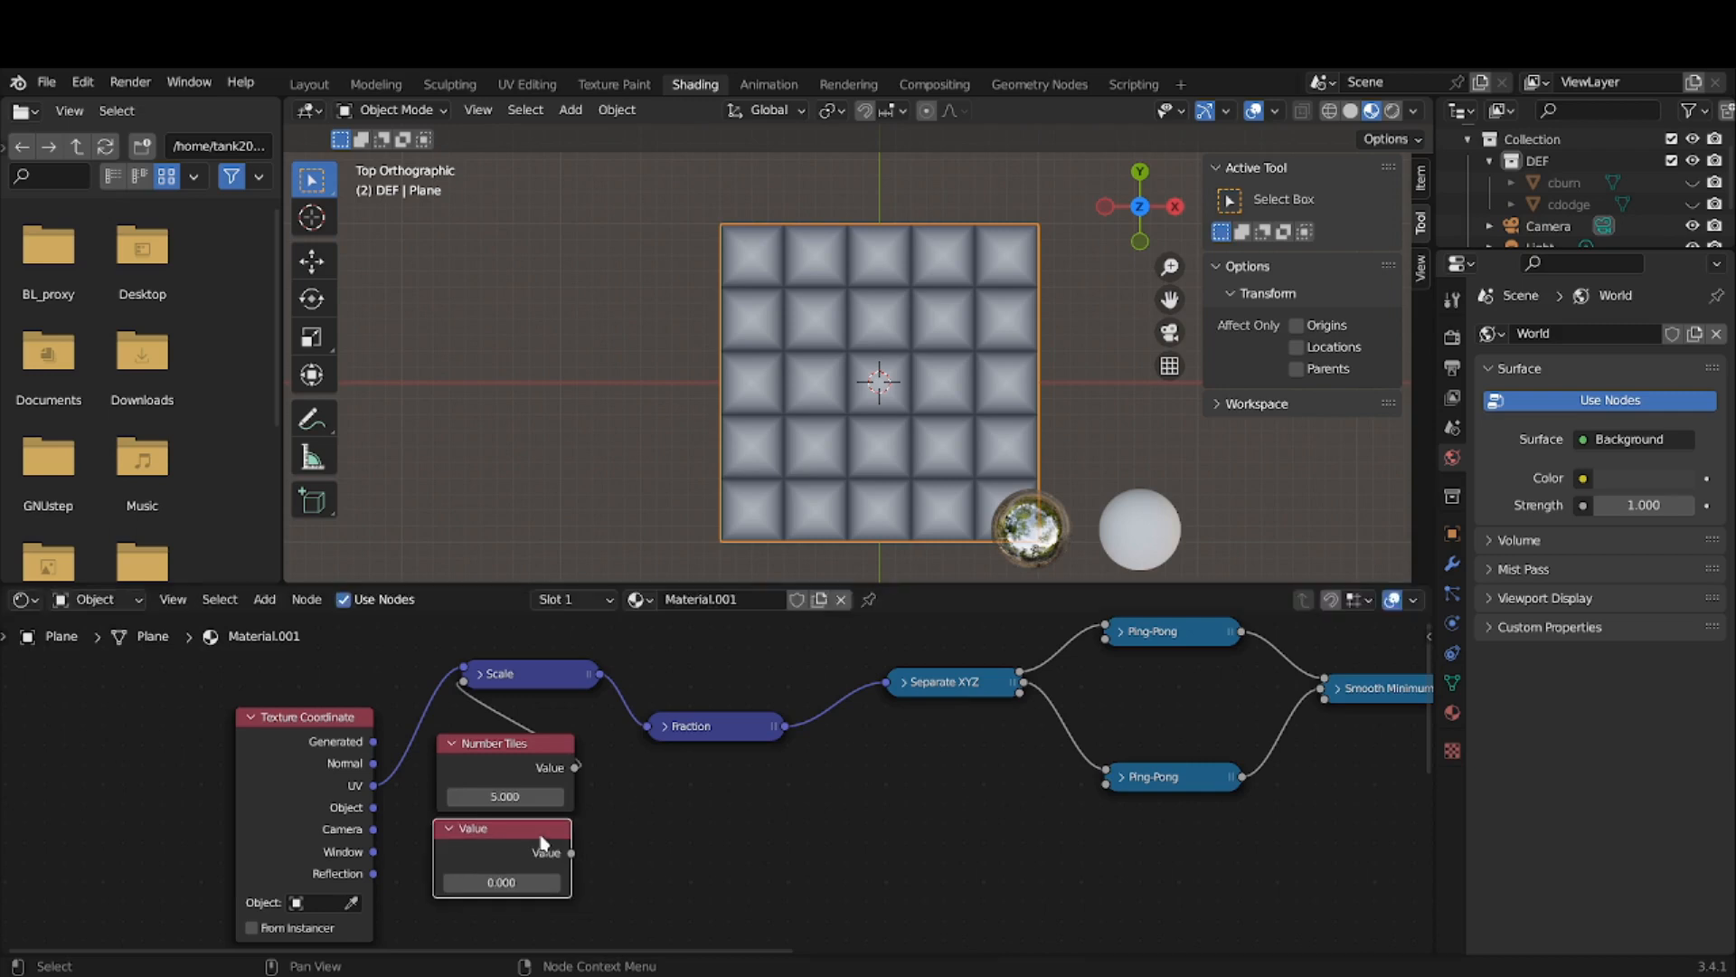
- Try a scale of 1.3 on the upper Ping-Pong node and undo the change
middle_drag(697, 848, 674, 842)
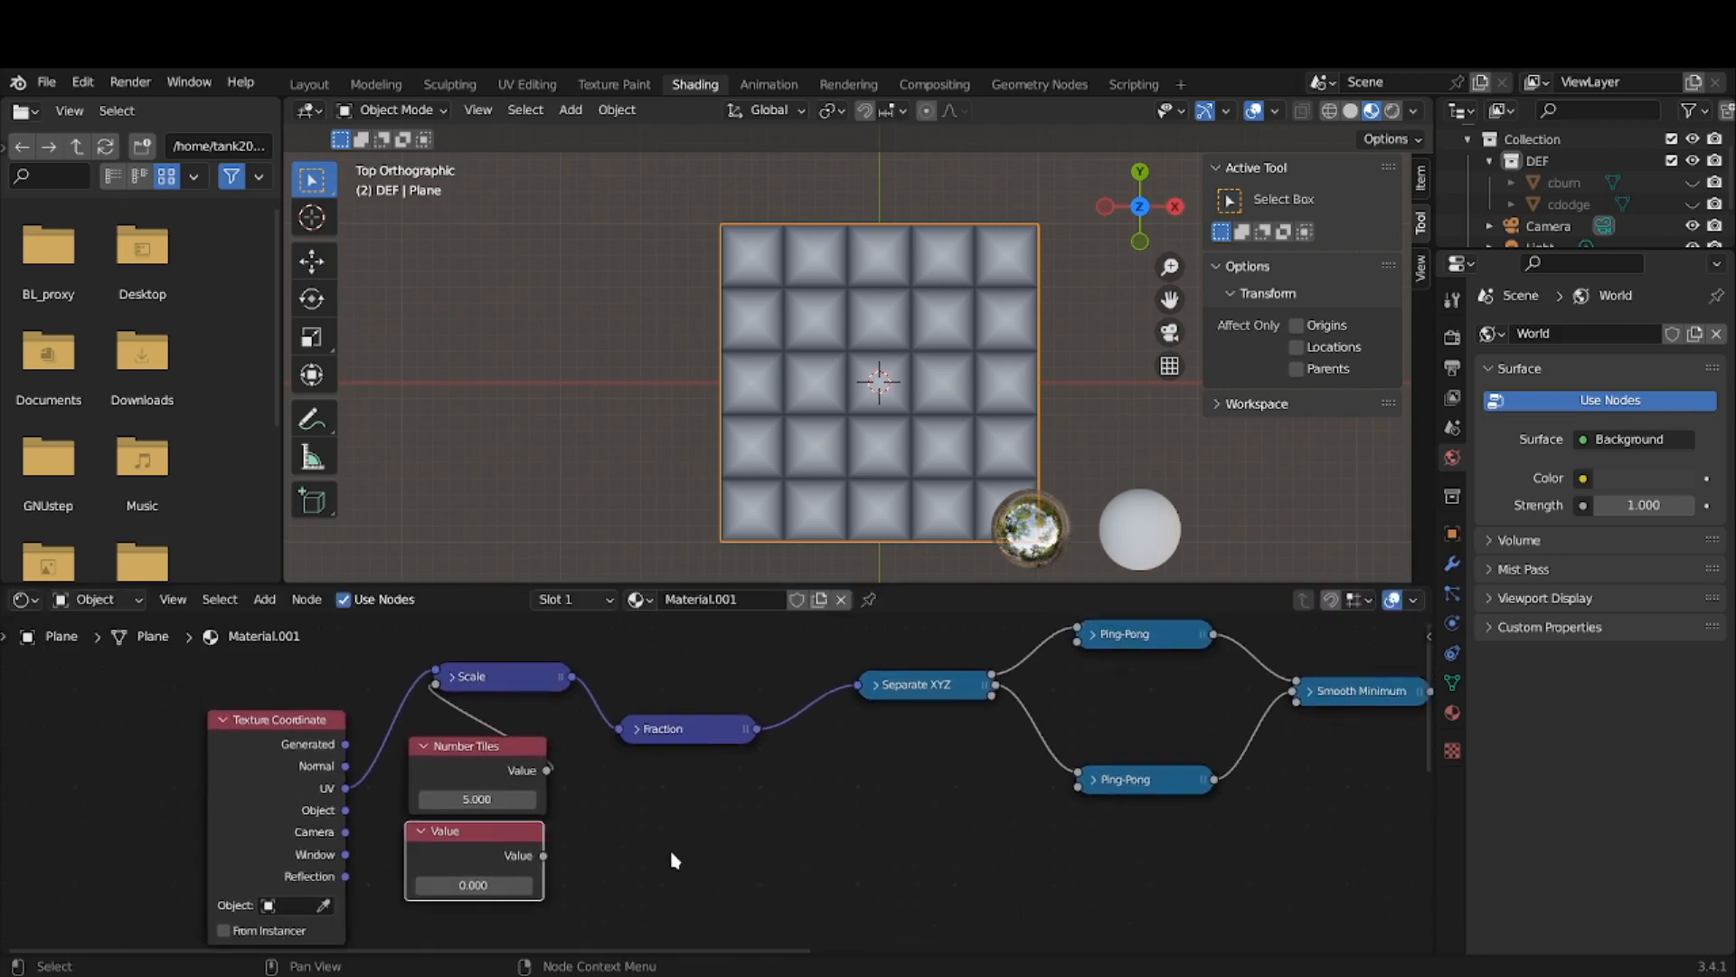
click(1096, 638)
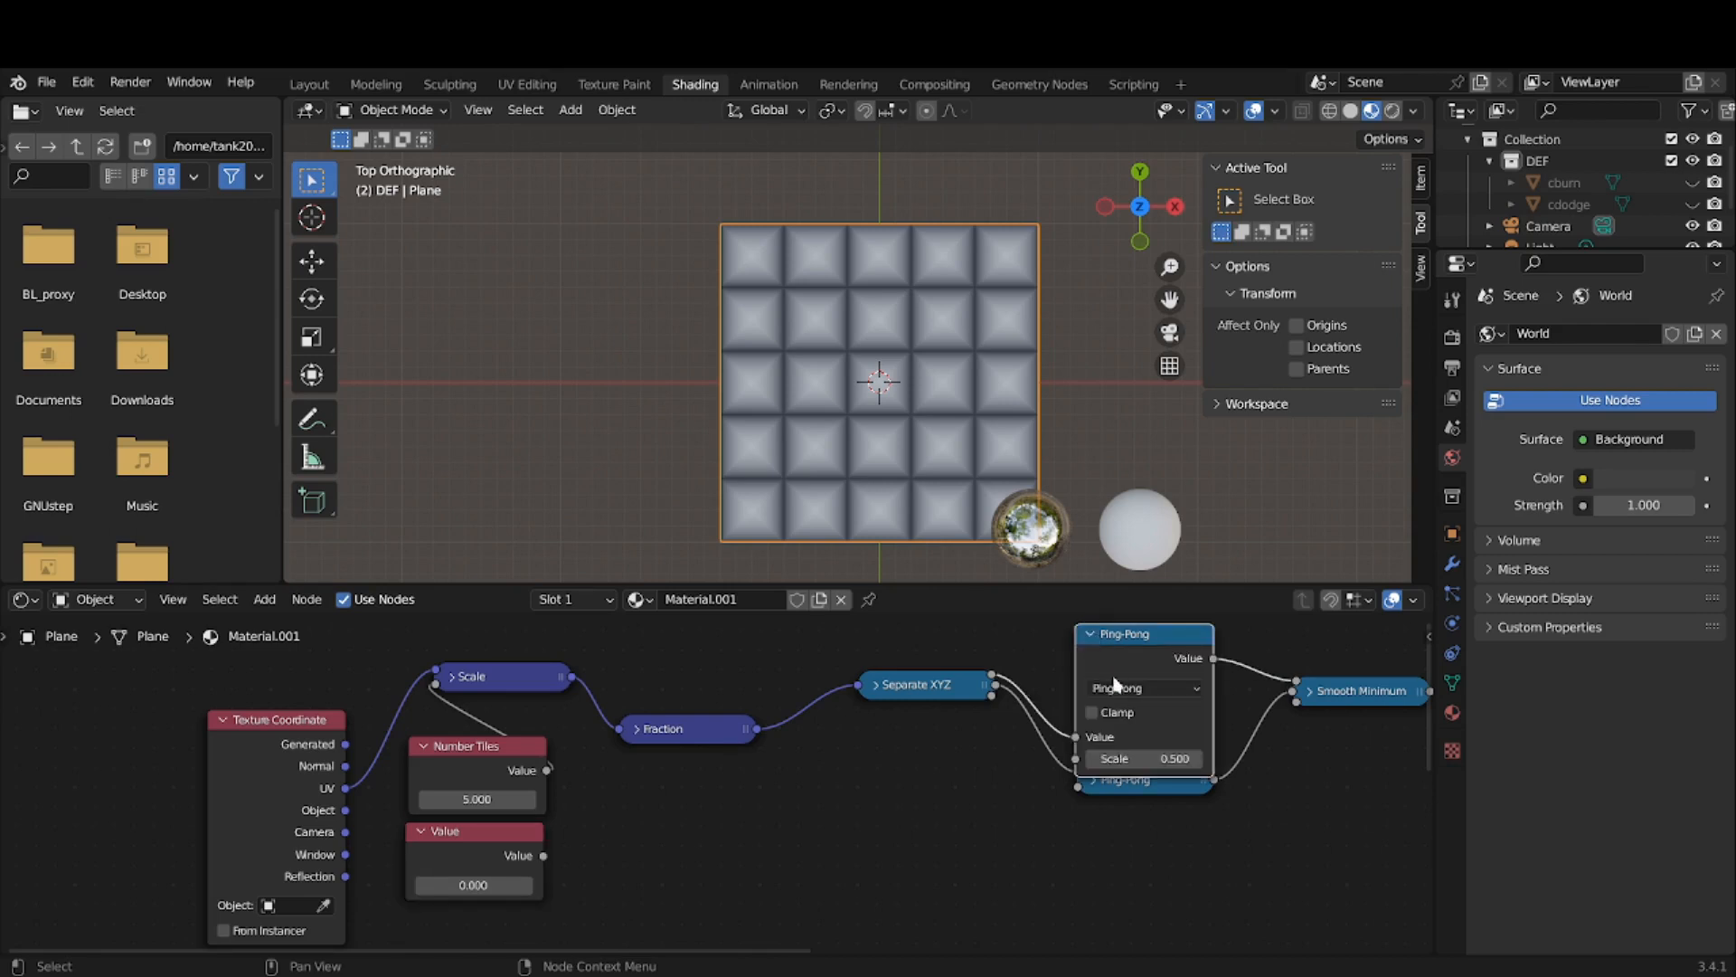
drag(1144, 757, 1193, 758)
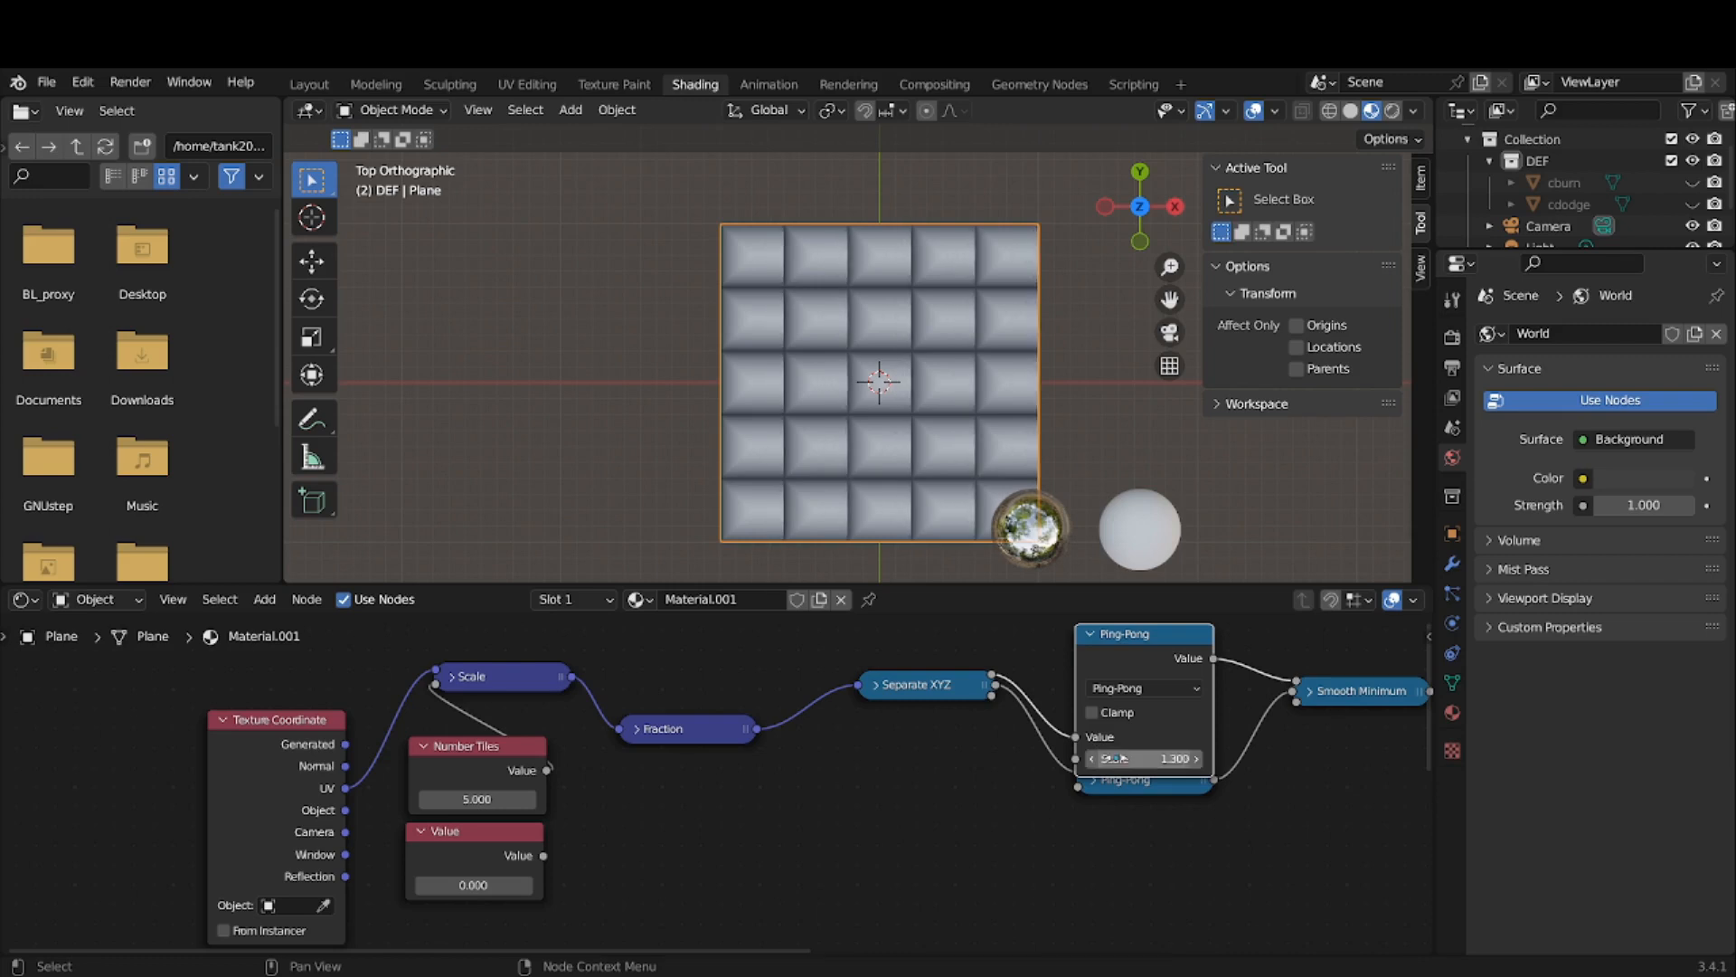
key(ctrl+z)
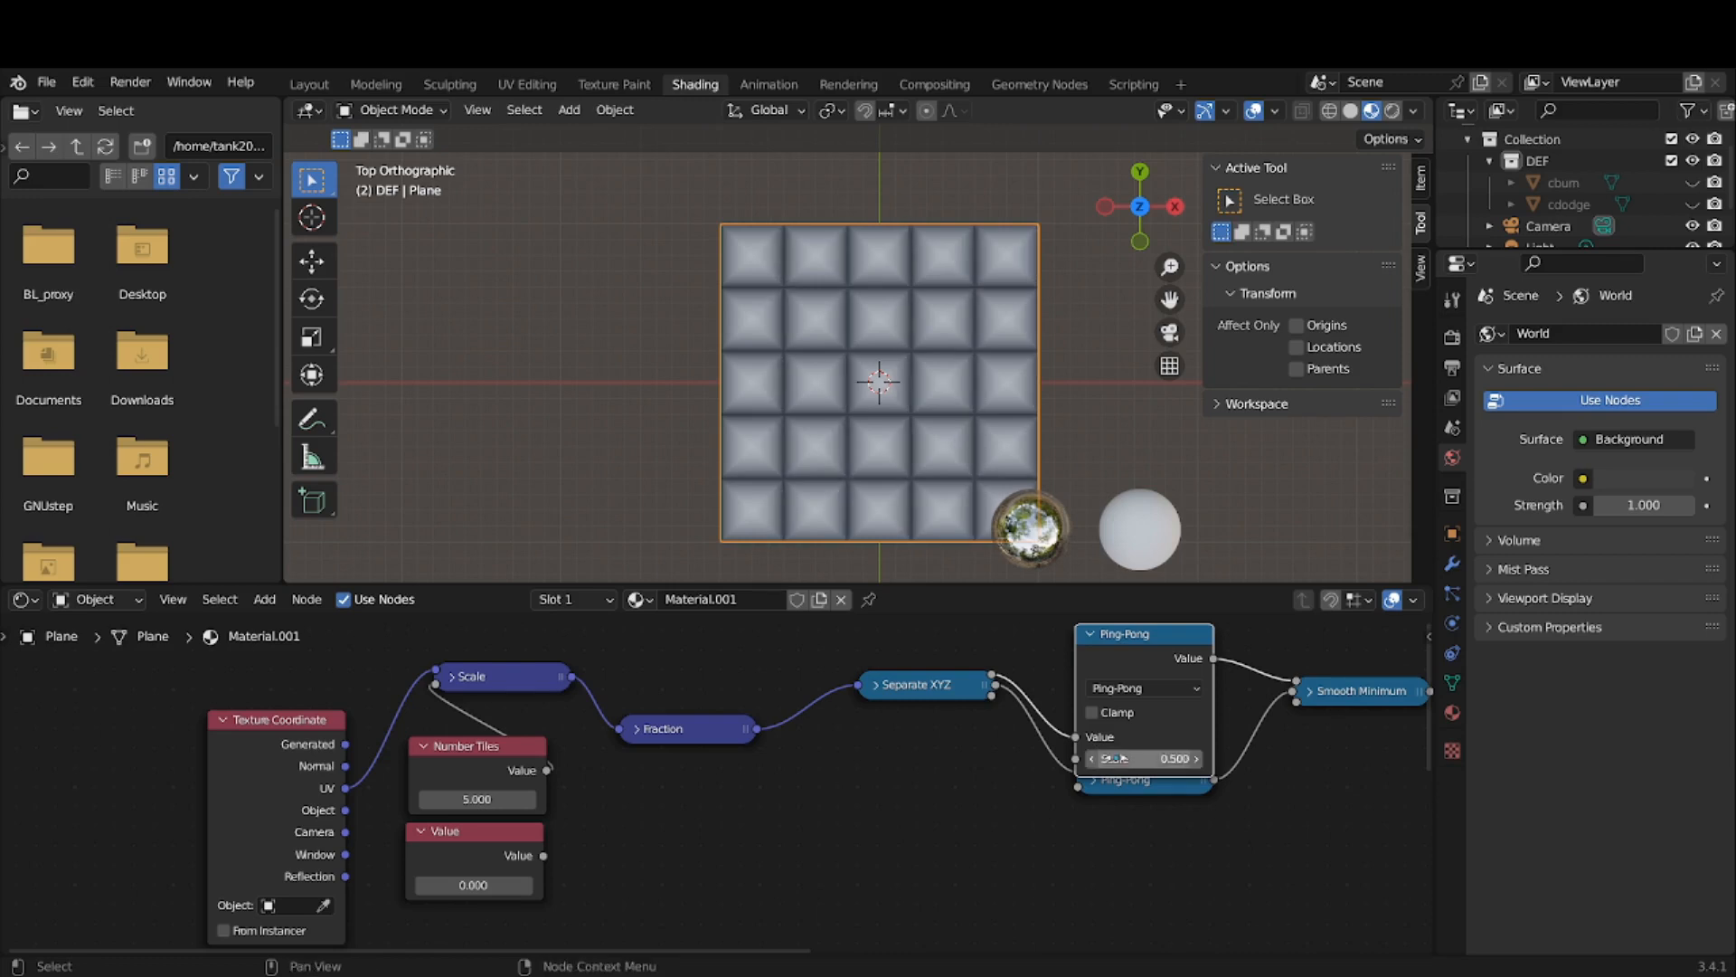
click(1092, 634)
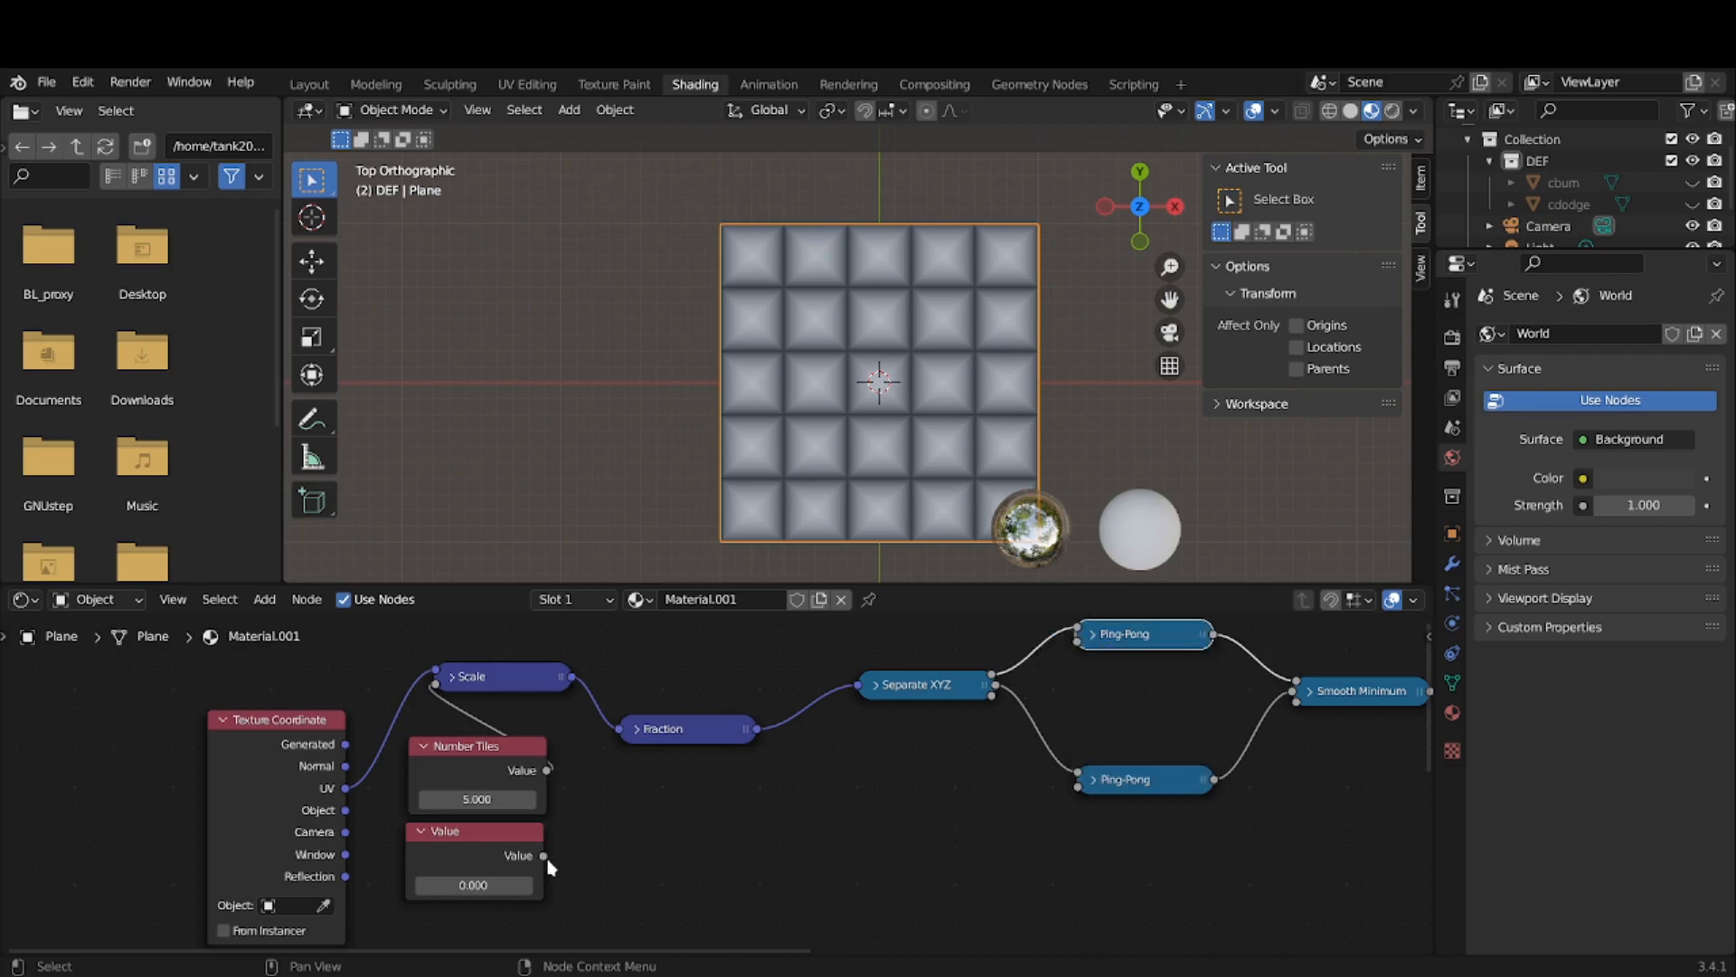
- Link the second Value node to the scale input of the upper Ping-Pong node
drag(544, 856, 1078, 750)
middle_drag(1028, 828, 1039, 698)
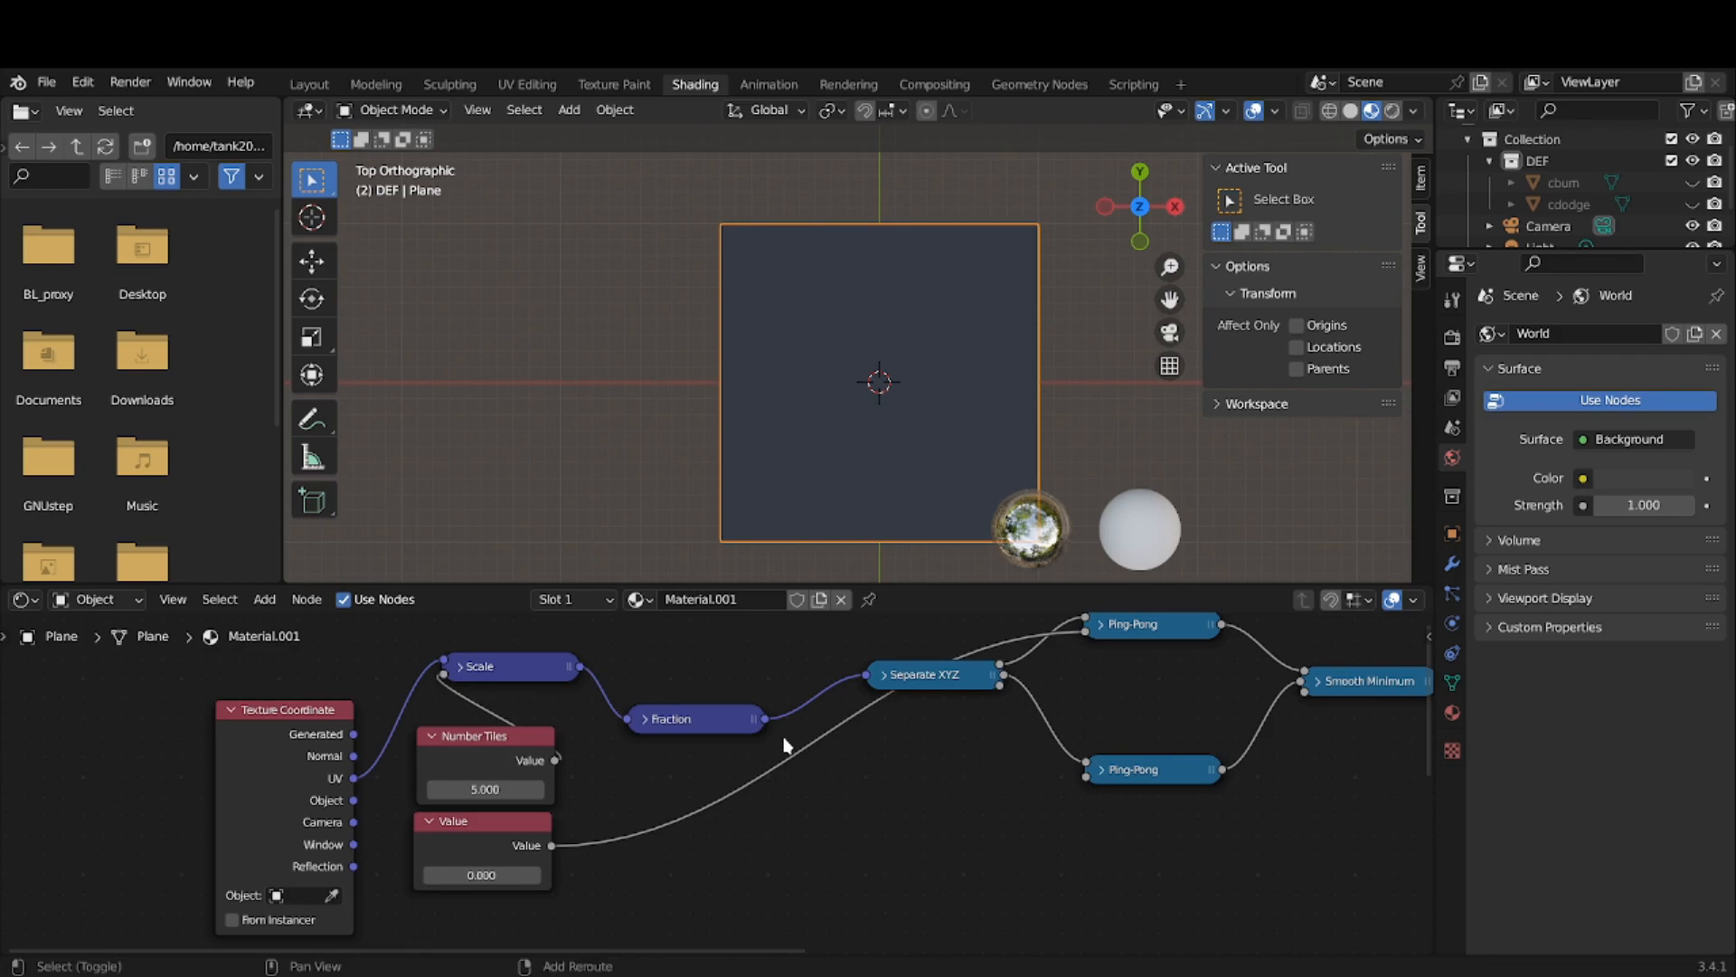
- Add a reroute point on the link from the second Value node and place it below the lower Ping-Pong node's inputs
shift+right_drag(785, 743, 809, 776)
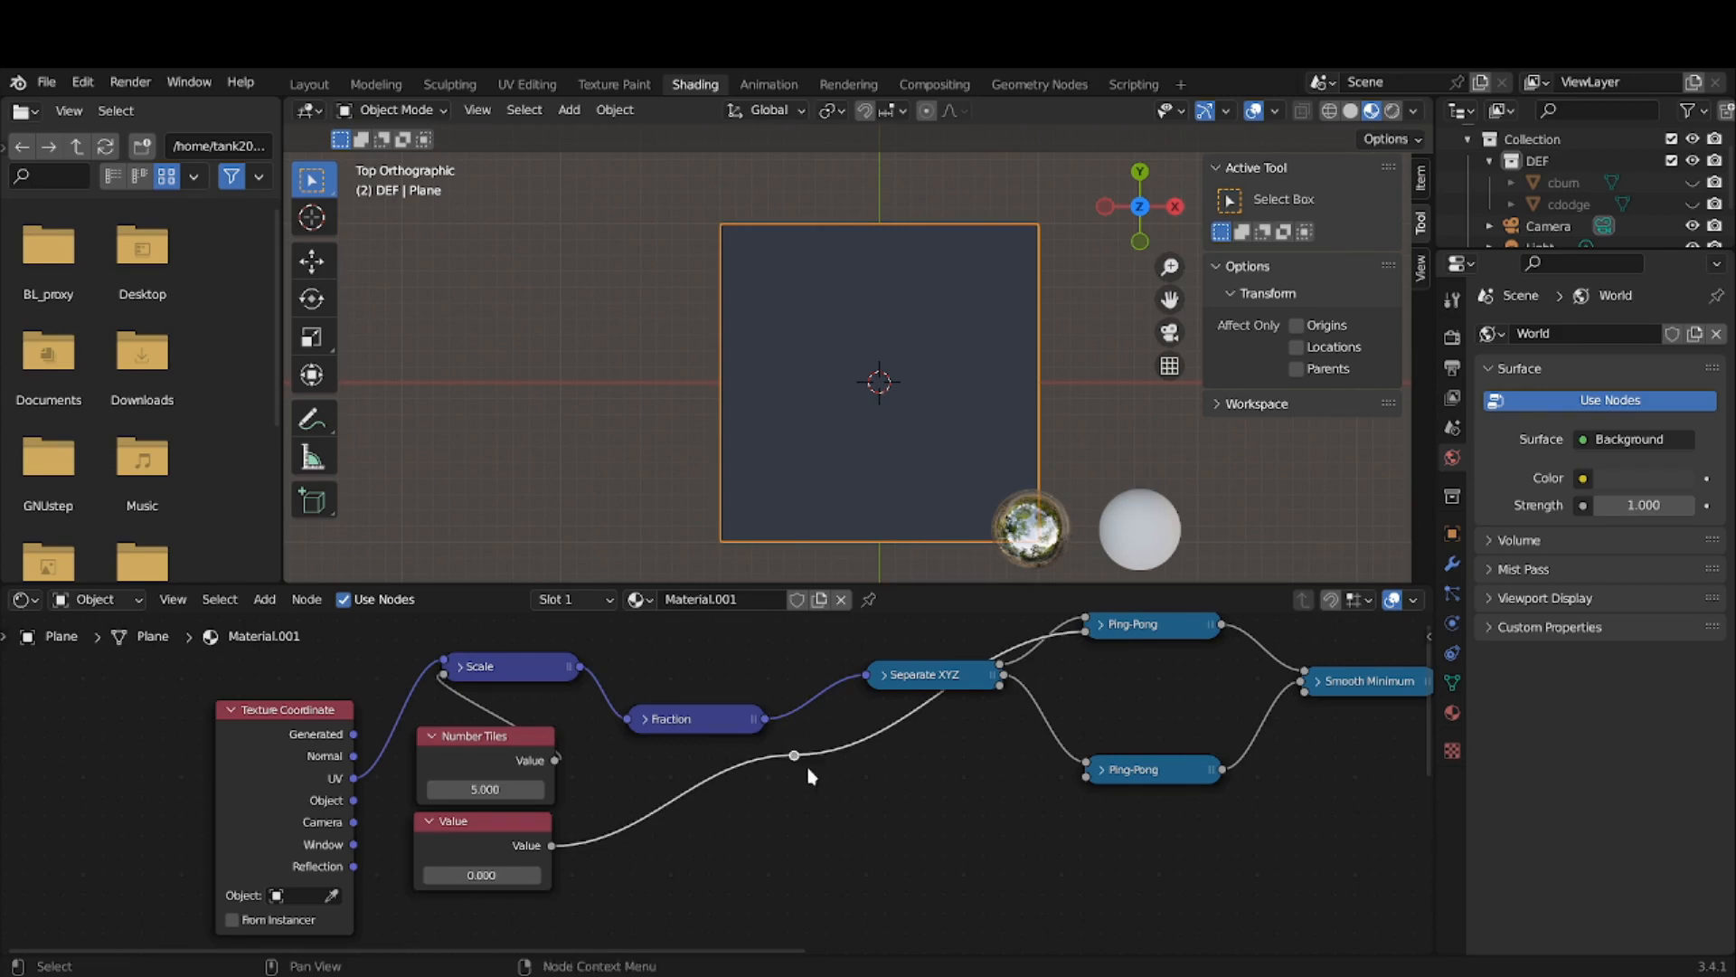
drag(794, 756, 1079, 847)
key(Escape)
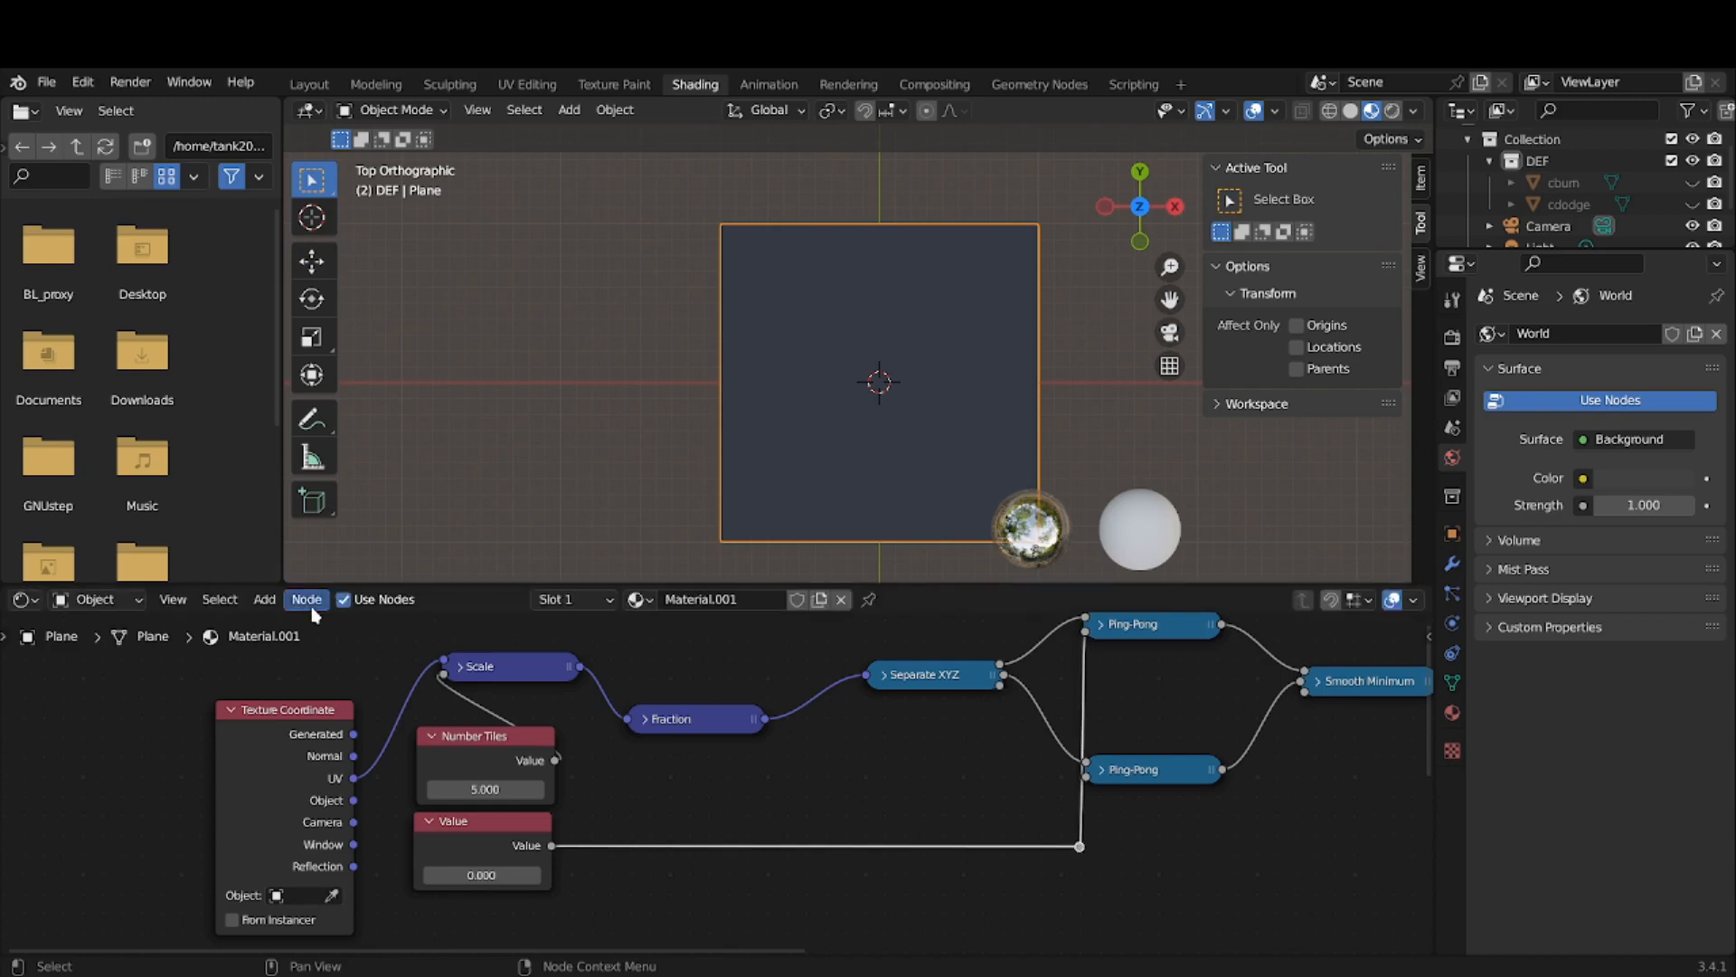
click(265, 599)
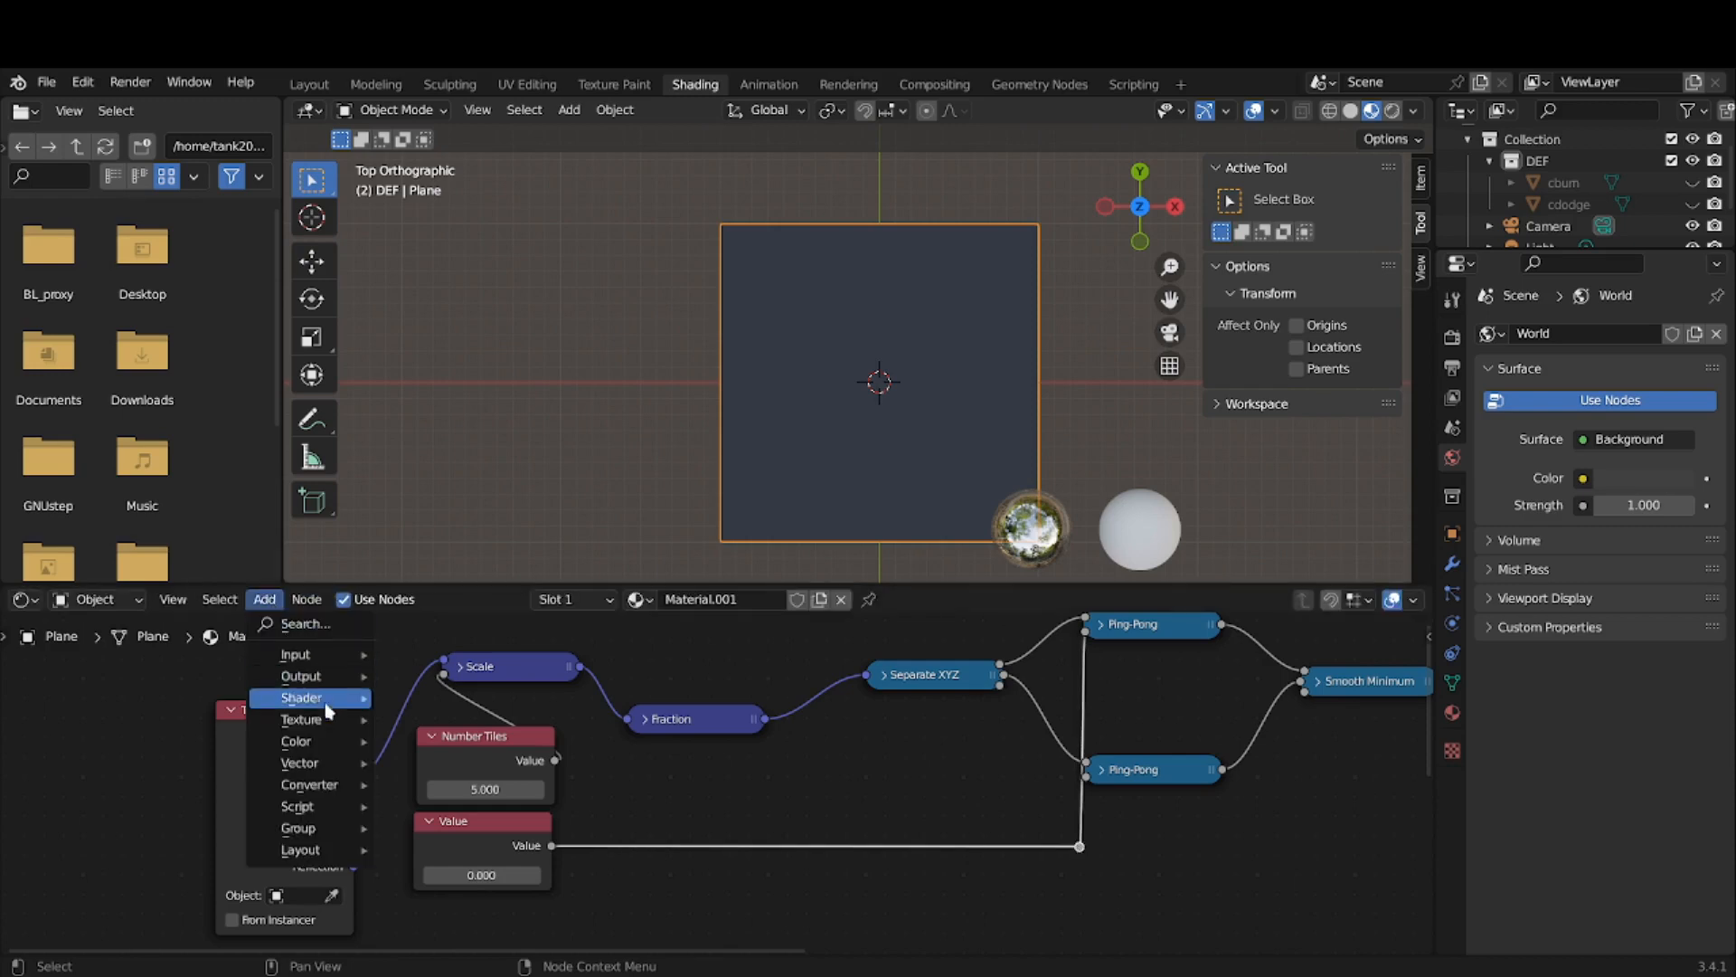
mouse_move(327, 850)
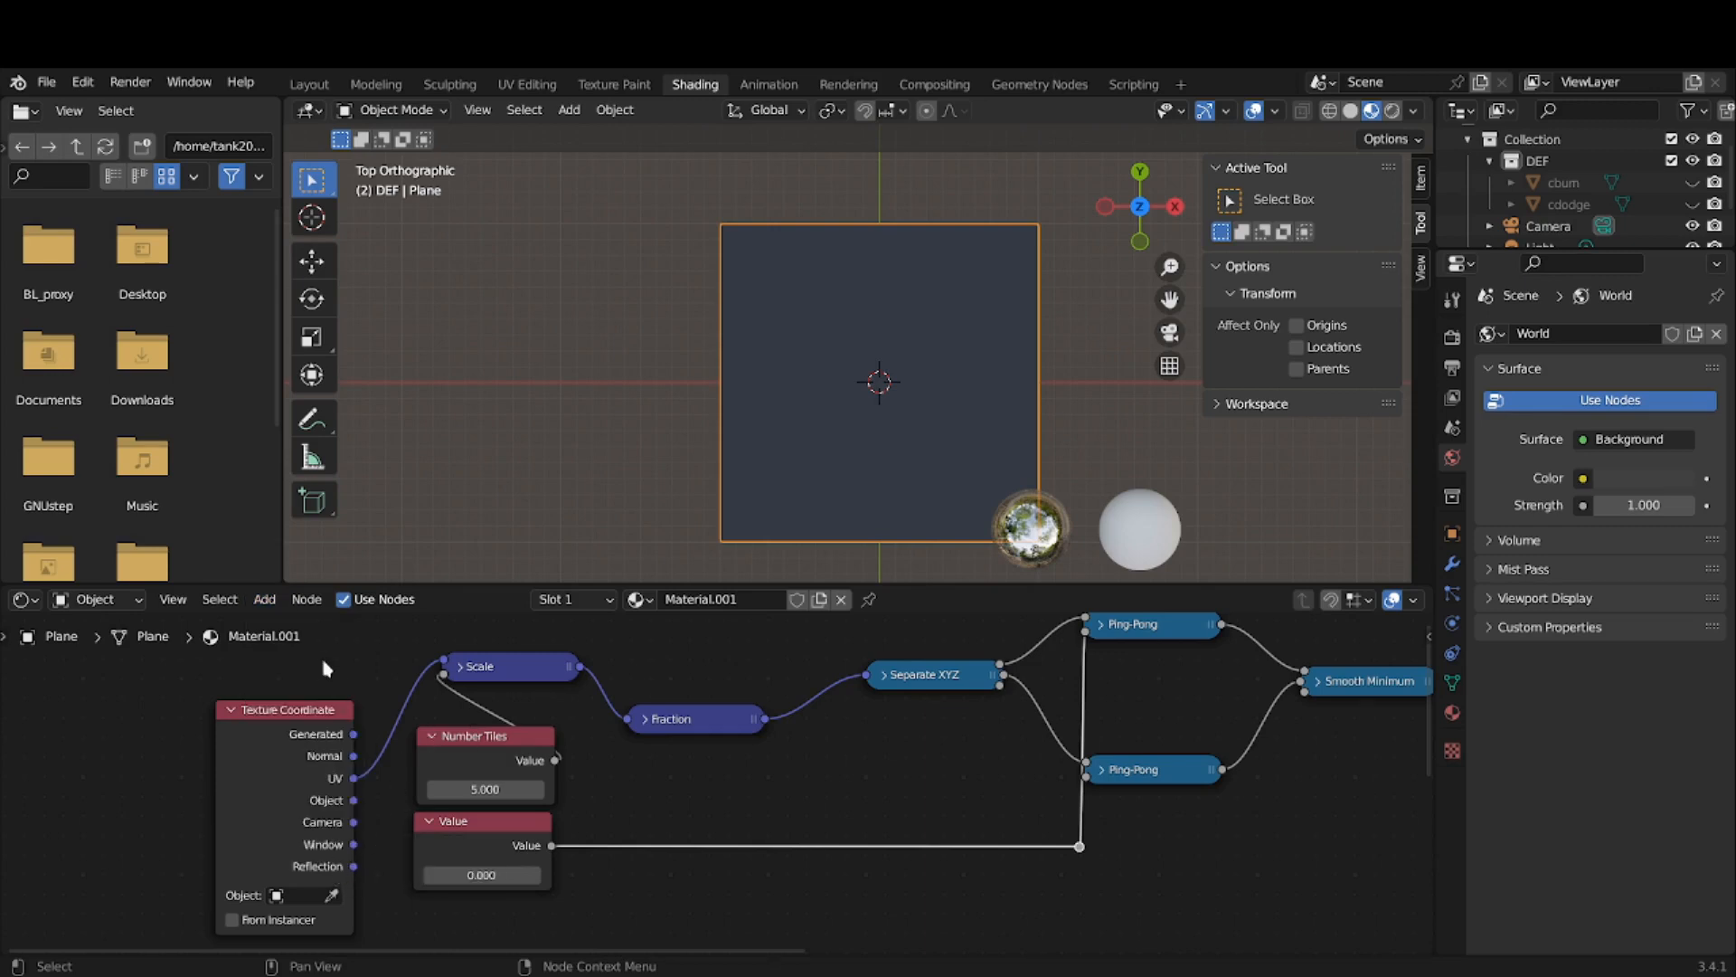
click(265, 600)
- Label the second Value node "x Change"
mouse_move(318, 850)
click(488, 825)
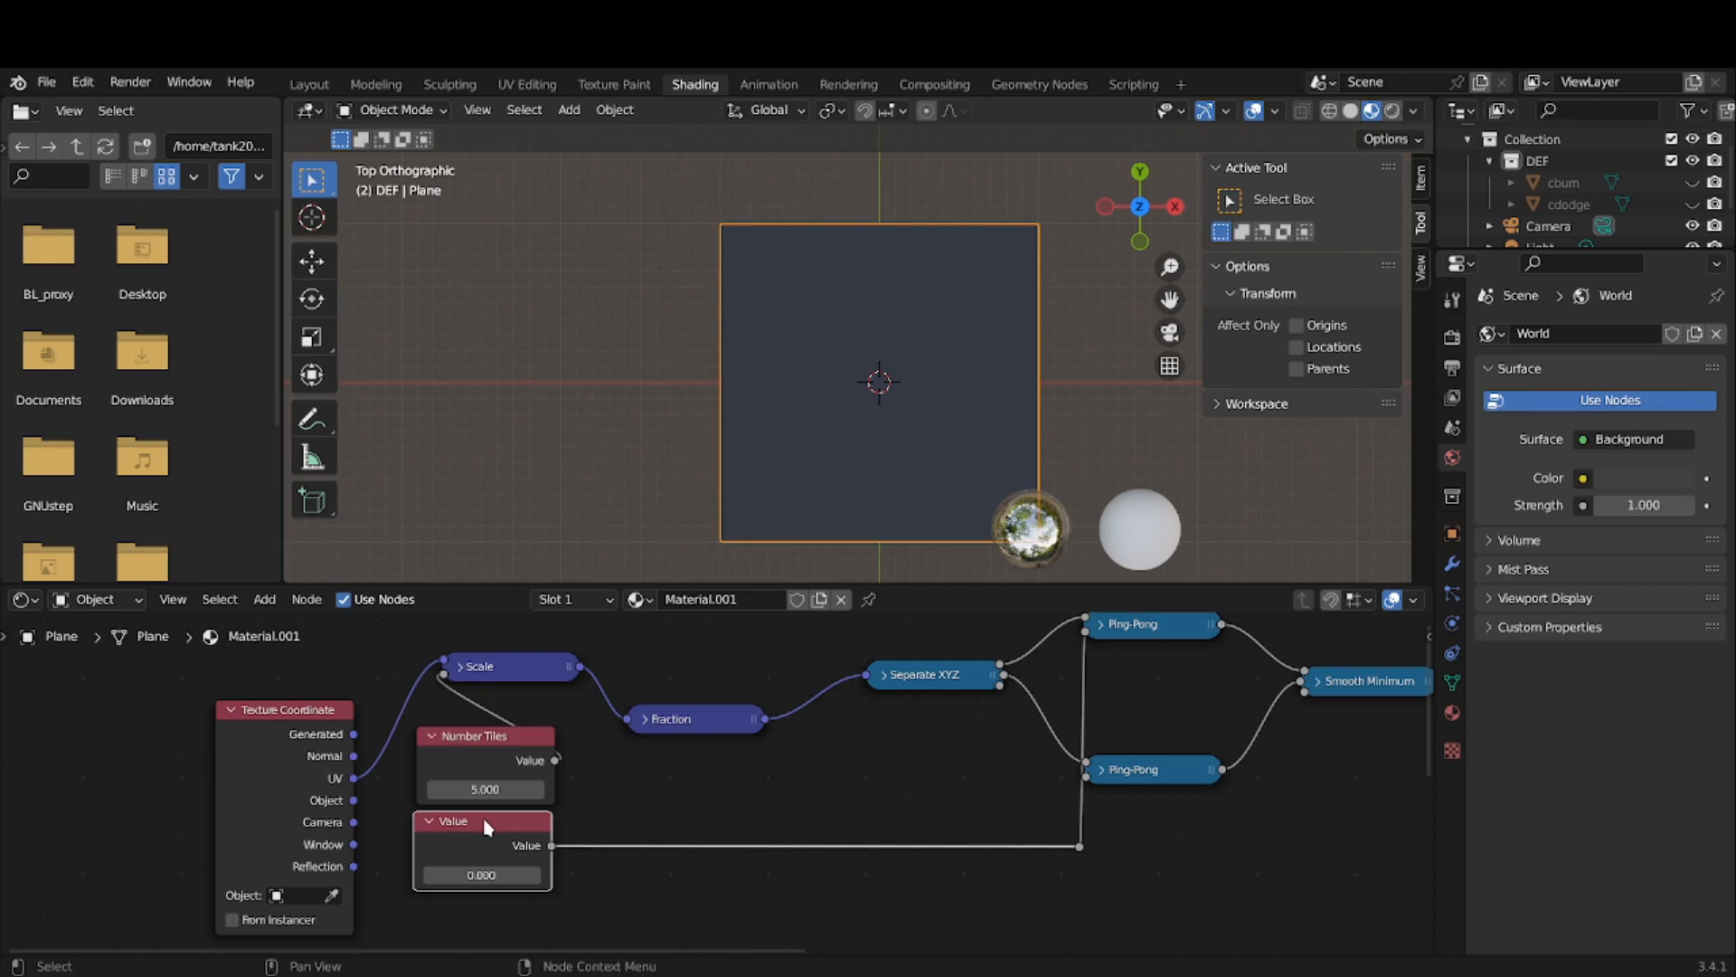
key(F2)
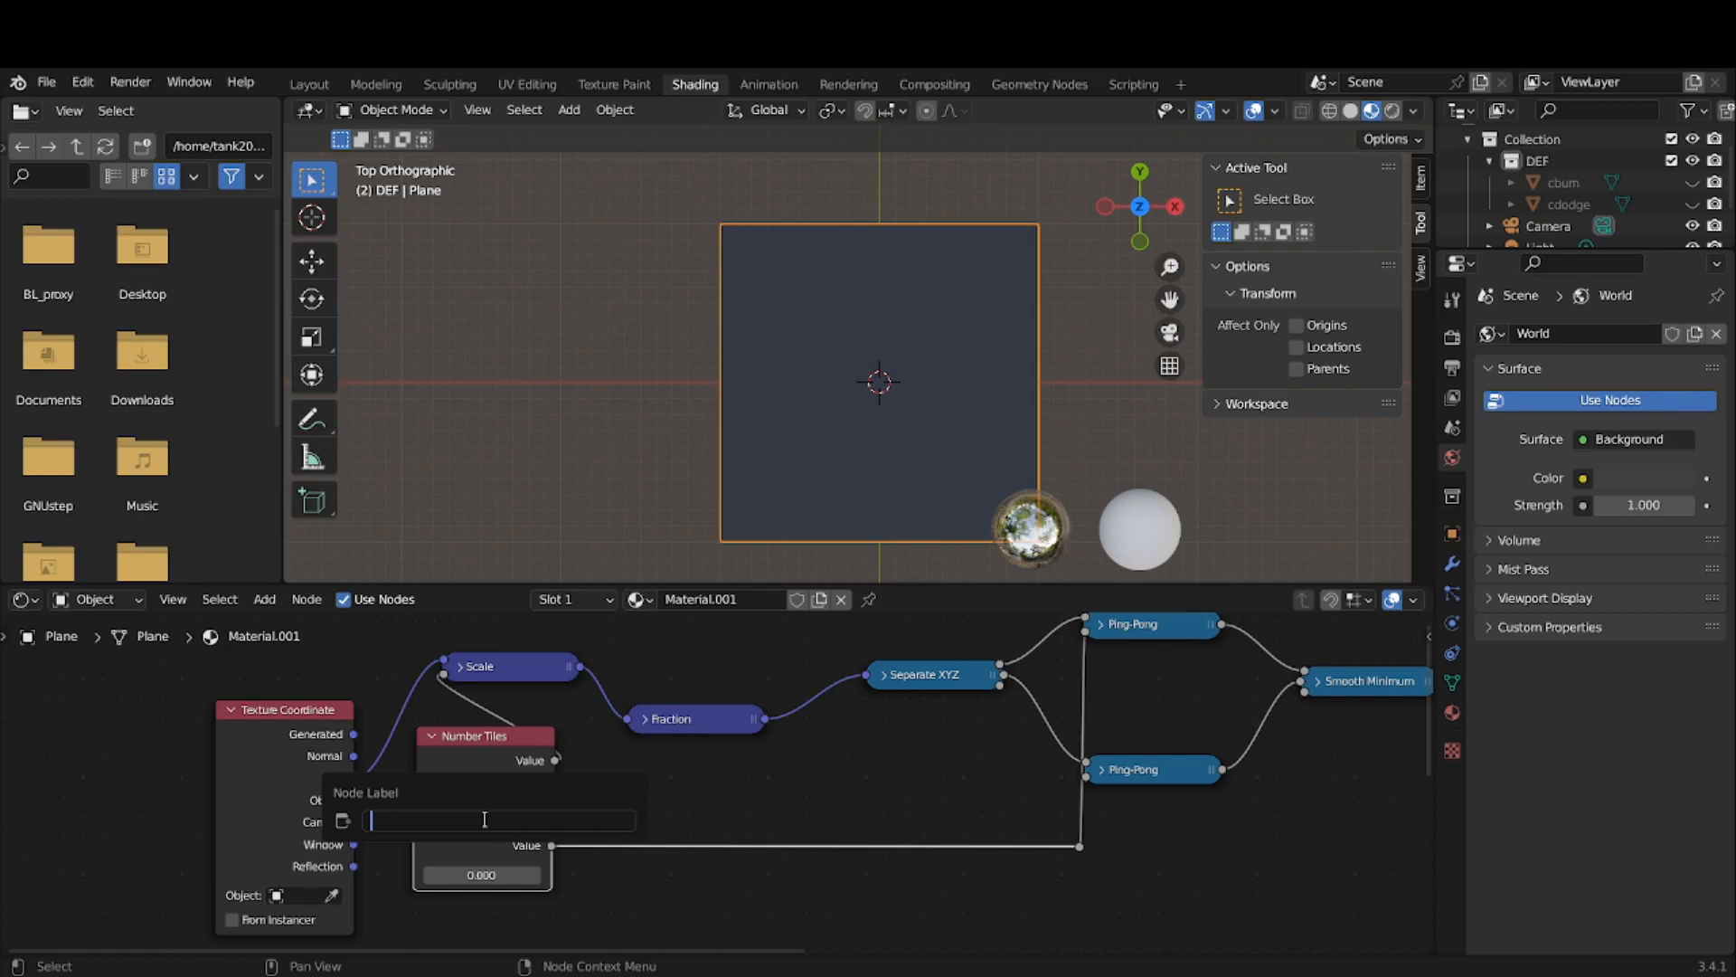
text(x Change)
key(Return)
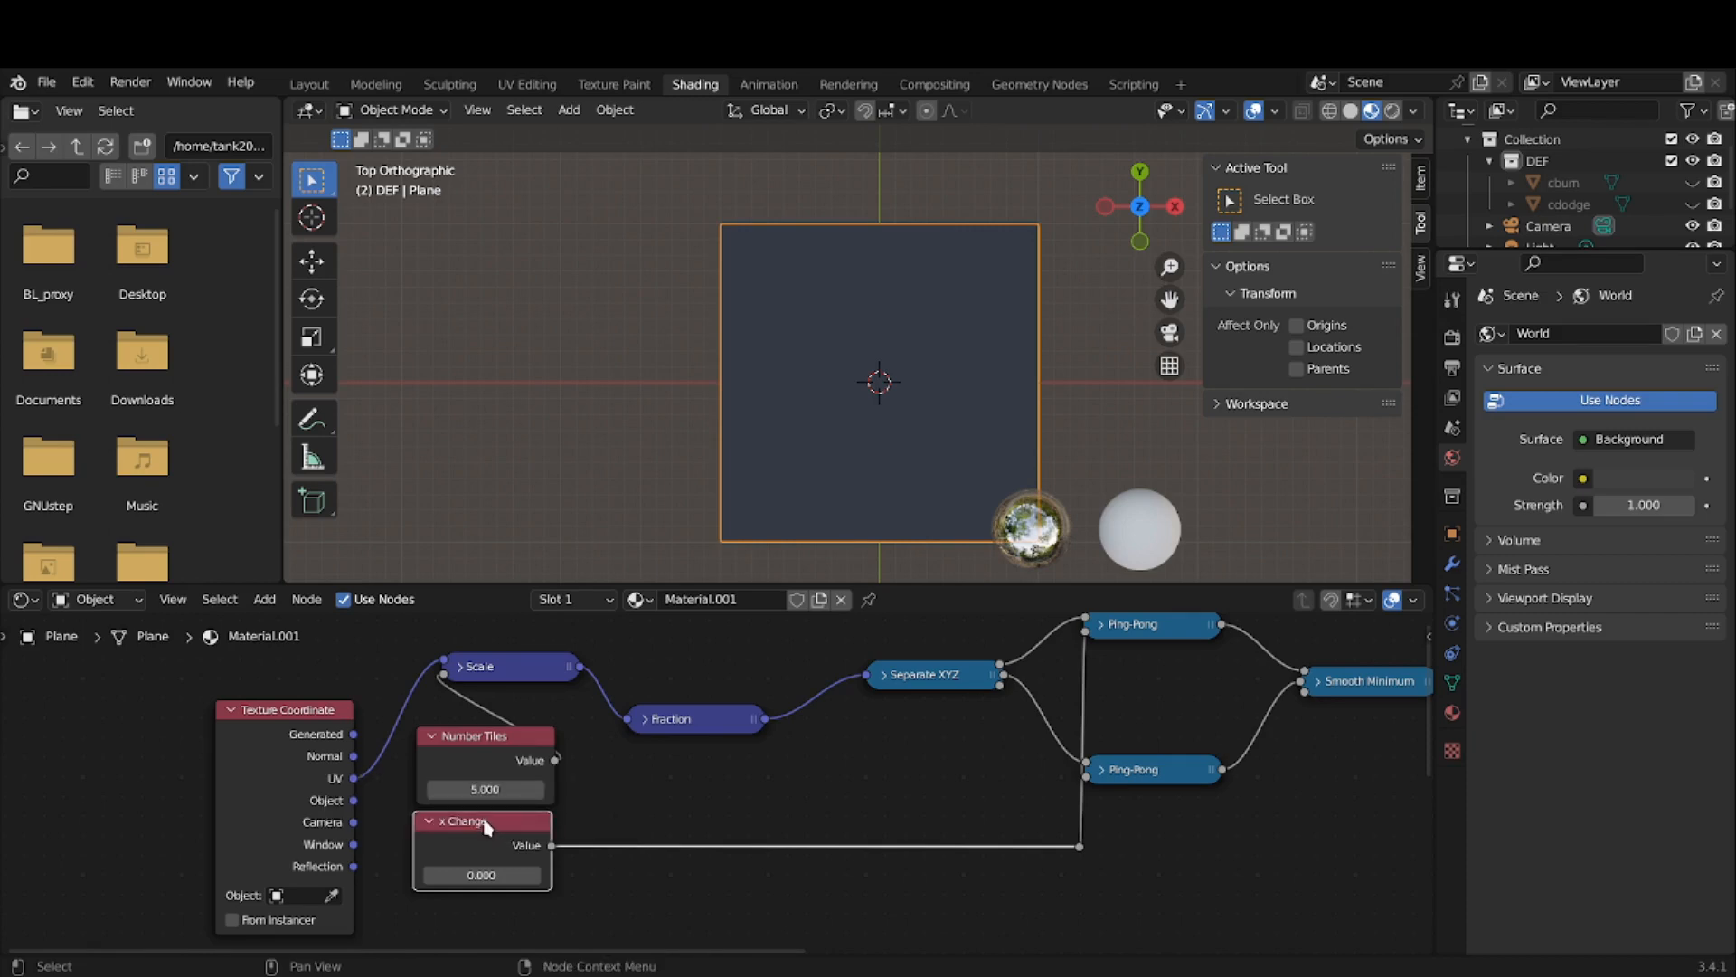
- Collapse the Number Tiles and x Change nodes and stack them closely beneath the Scale node
click(433, 737)
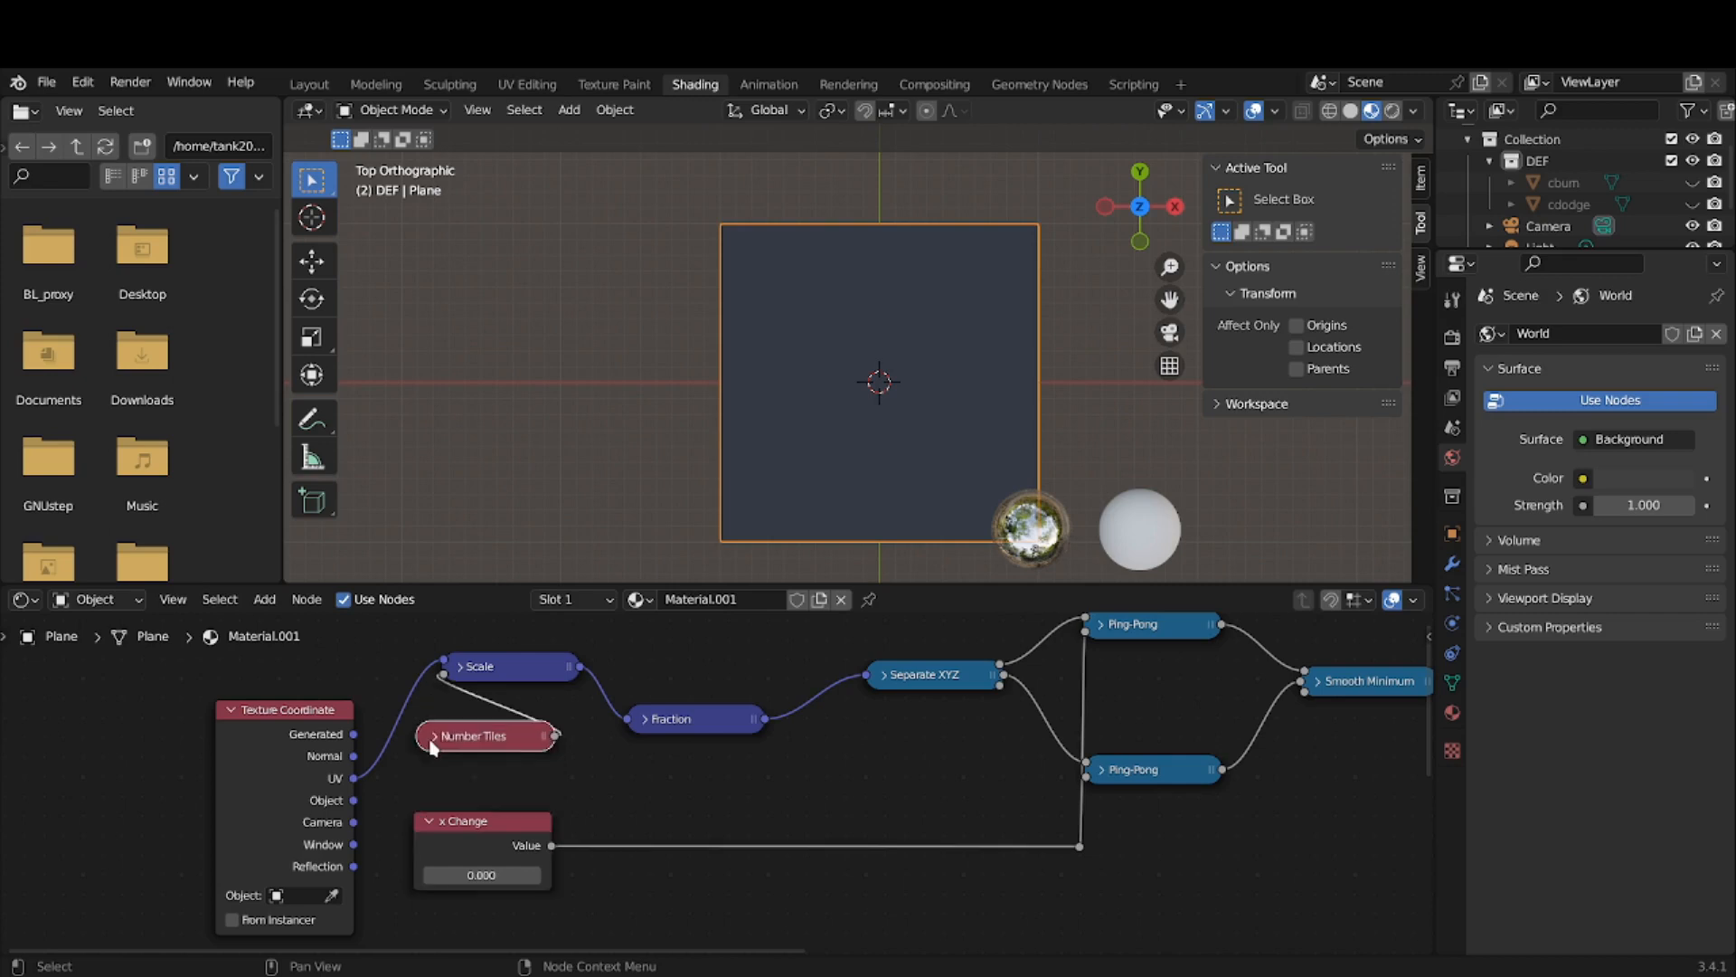
drag(496, 732, 491, 739)
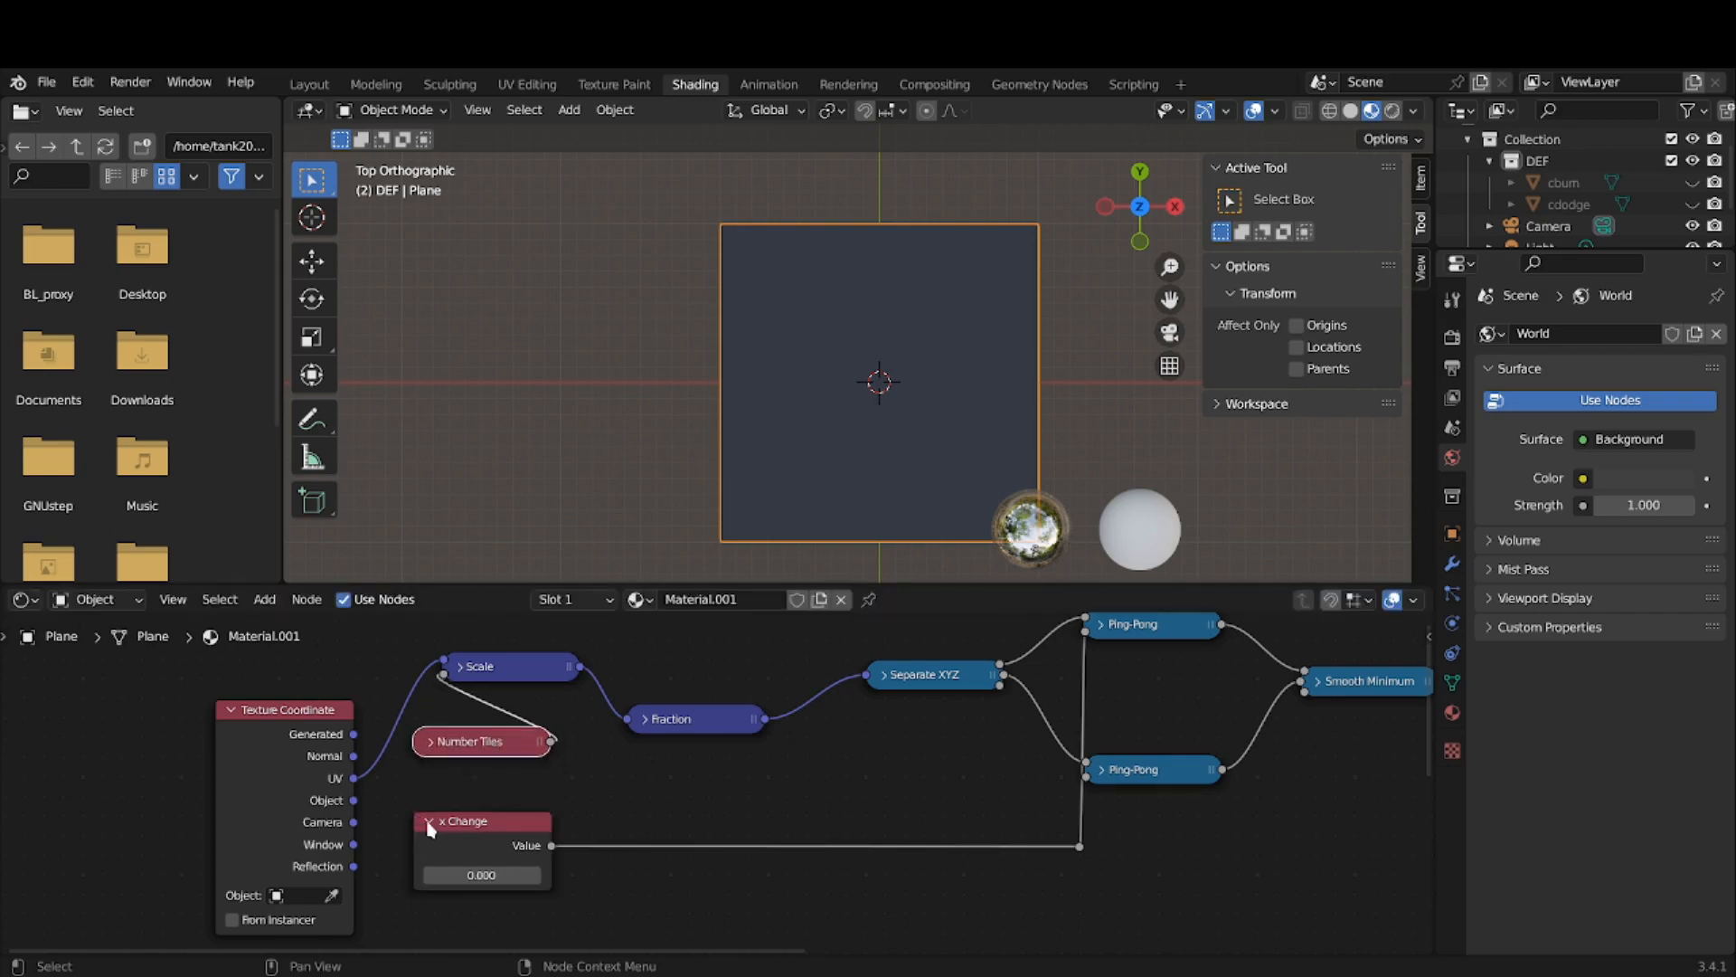
click(429, 822)
drag(456, 814, 455, 792)
- Move the reroute point up until its link from the x Change node runs nearly horizontal
drag(1081, 845, 1082, 846)
key(Escape)
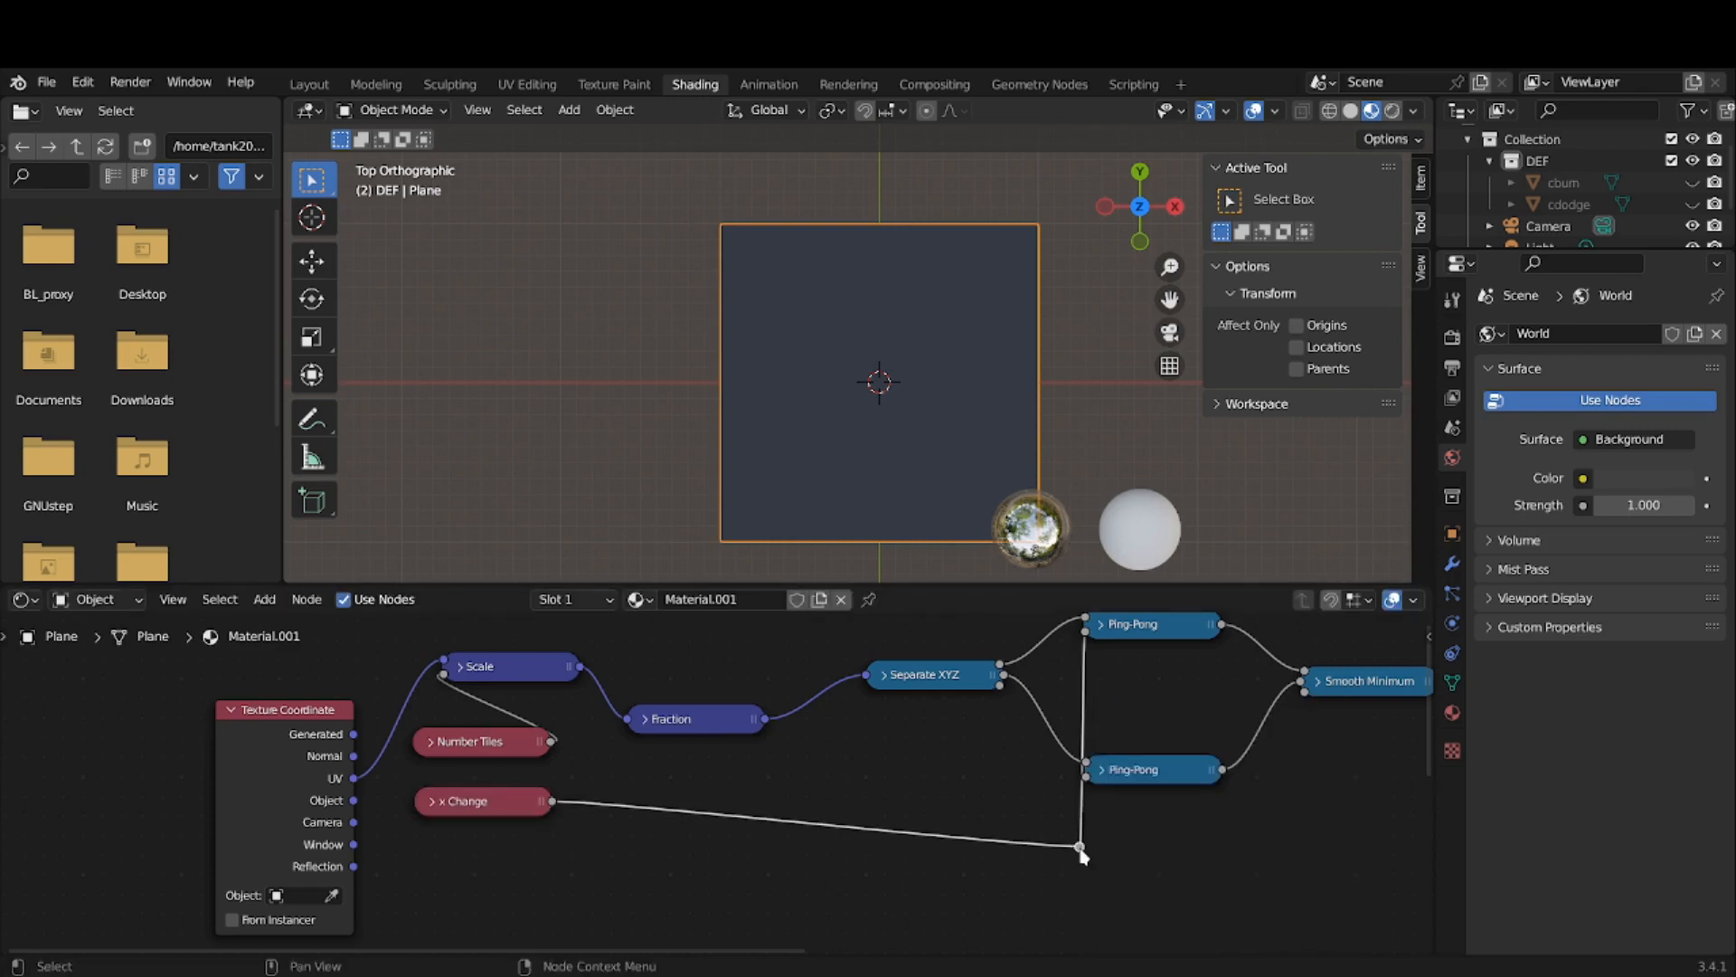
key(g)
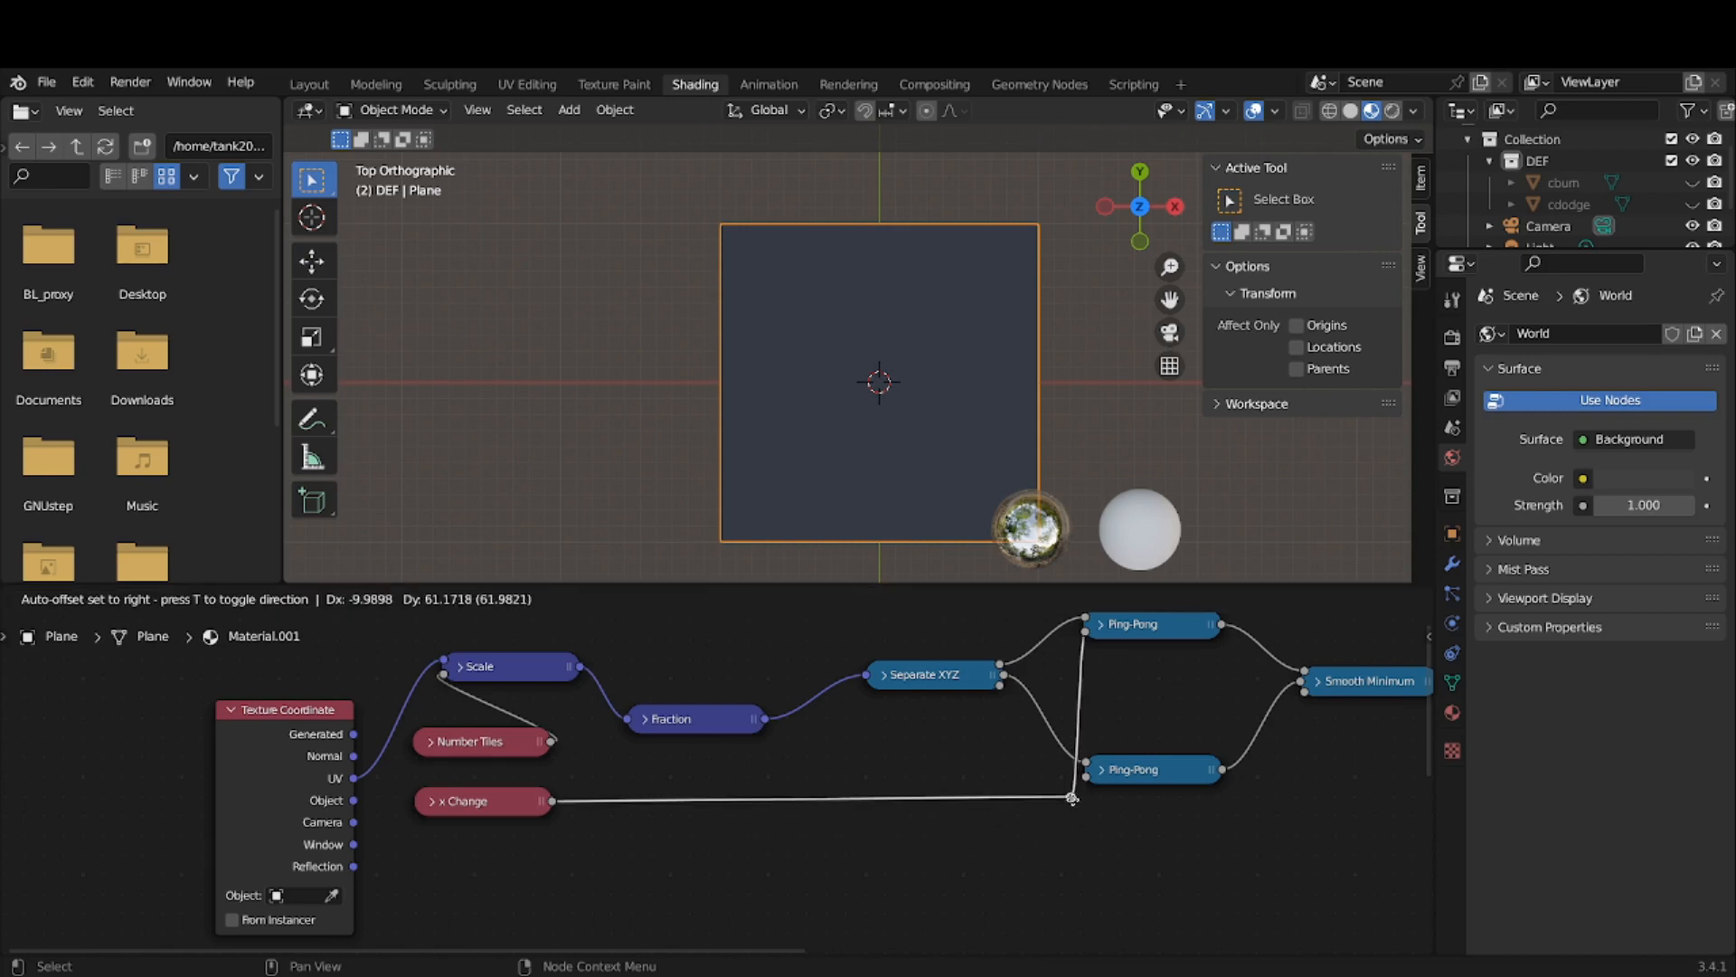
click(1071, 797)
- Shift the lower Ping-Pong node slightly to the right of the reroute point and expand it
click(1145, 767)
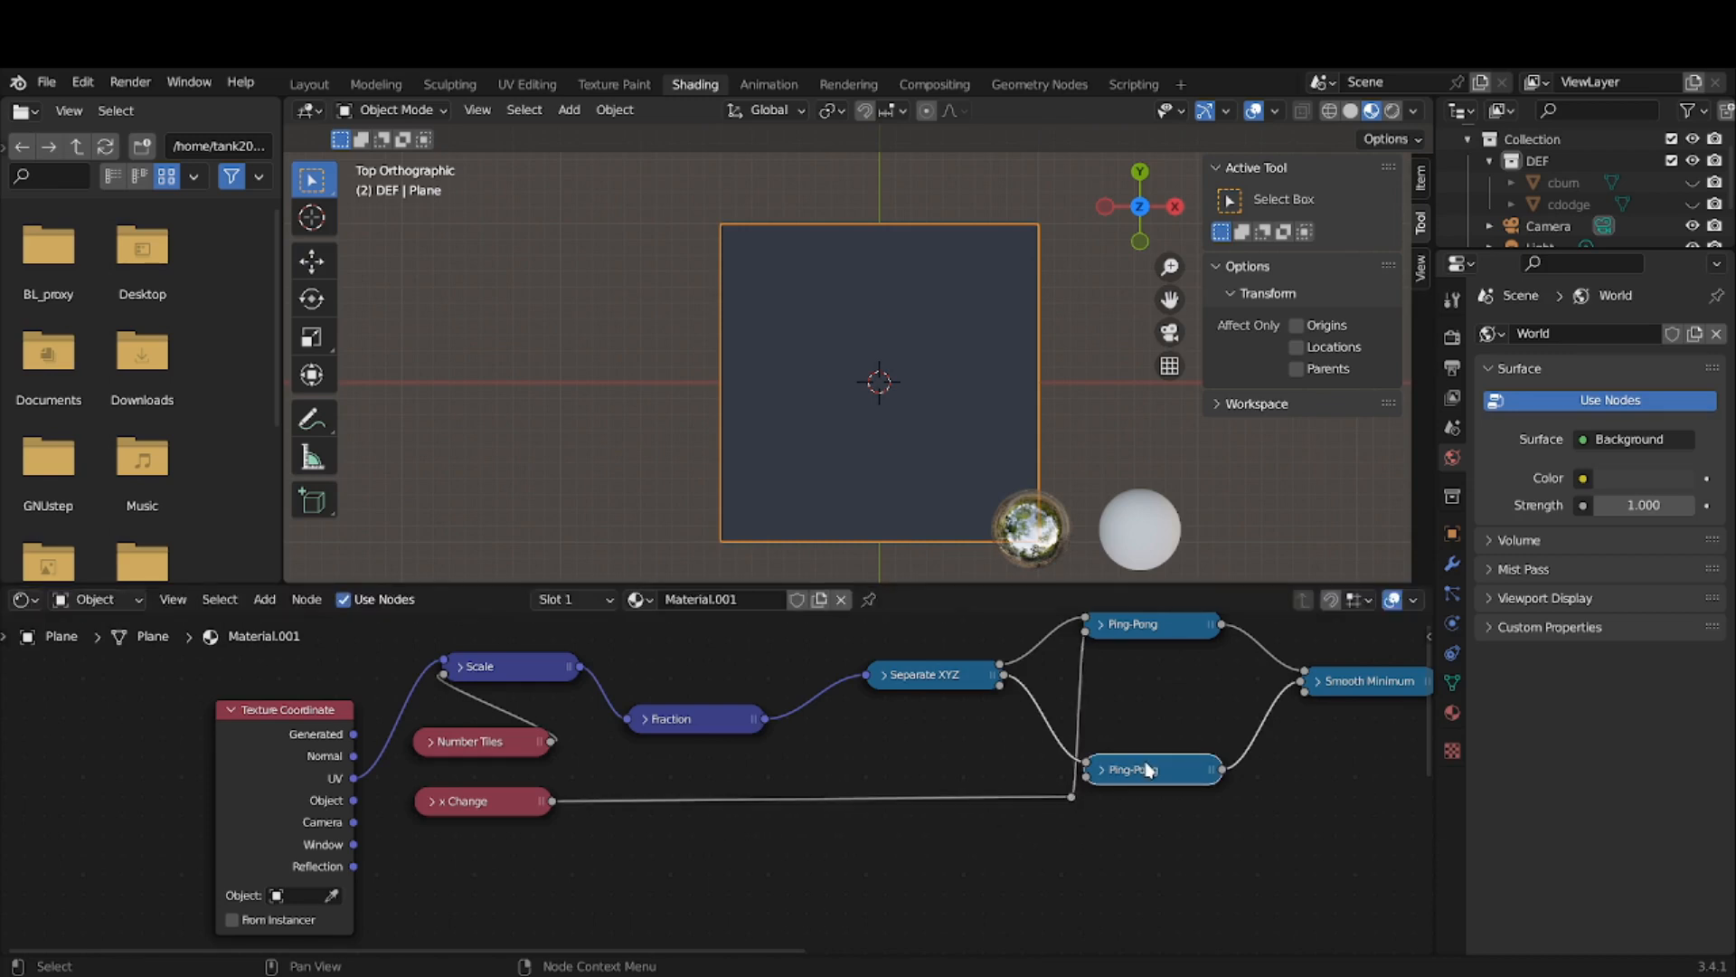
key(g)
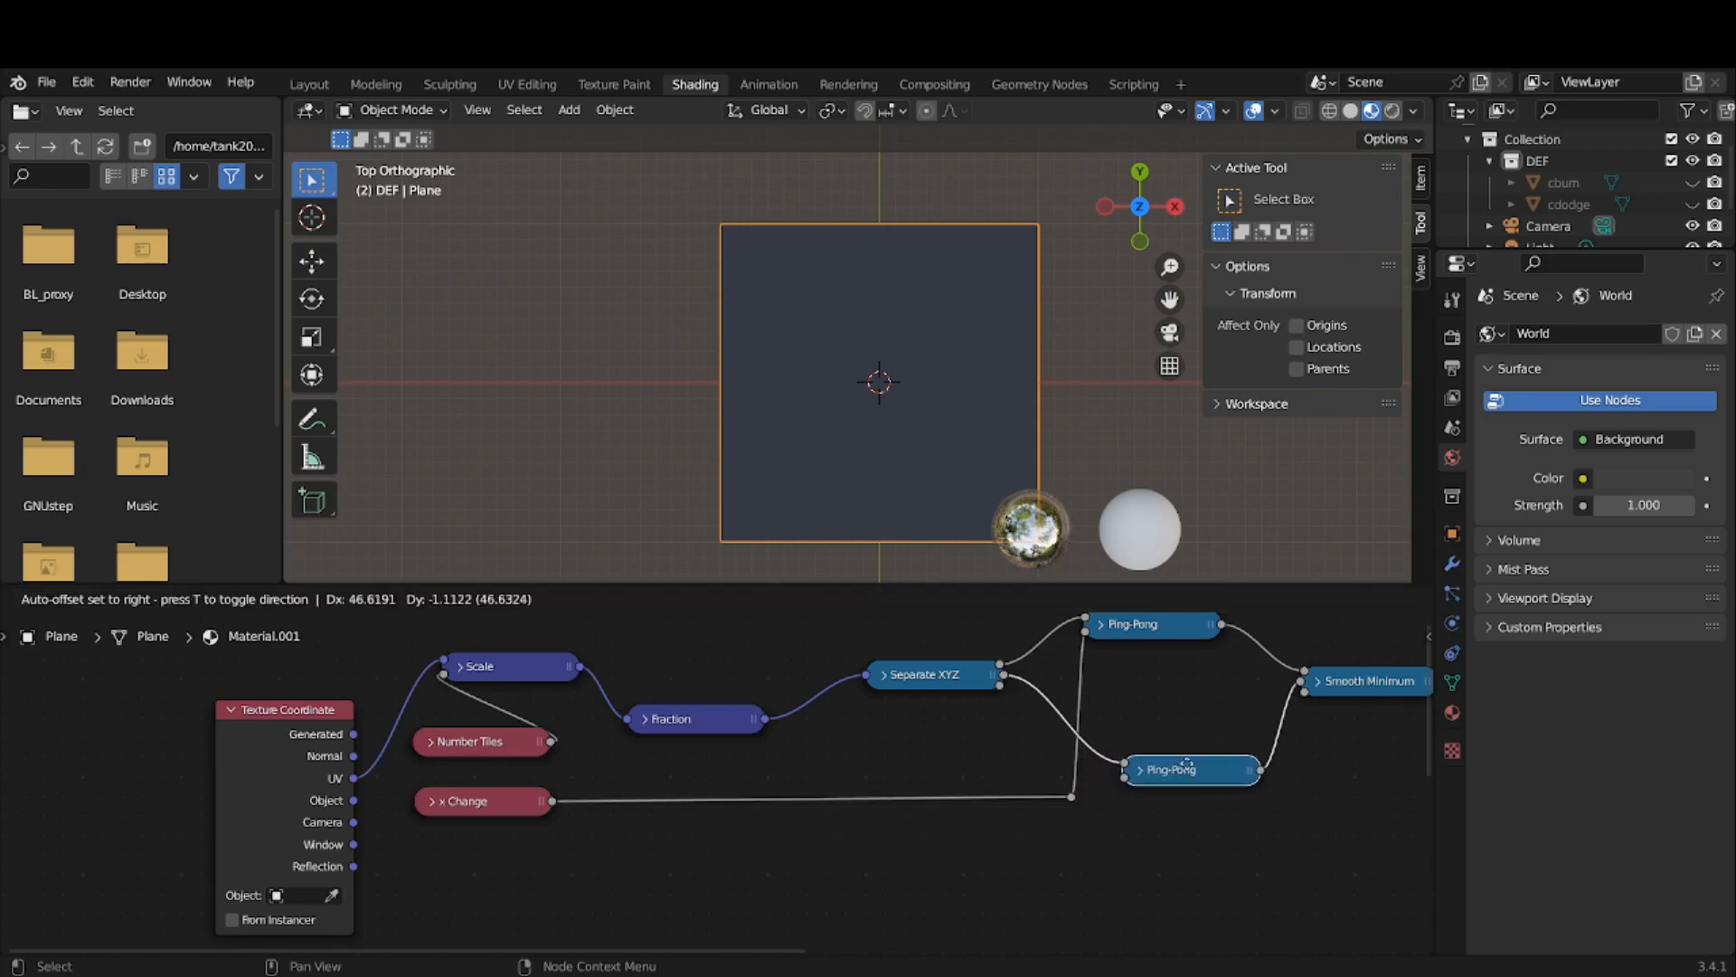
click(1192, 768)
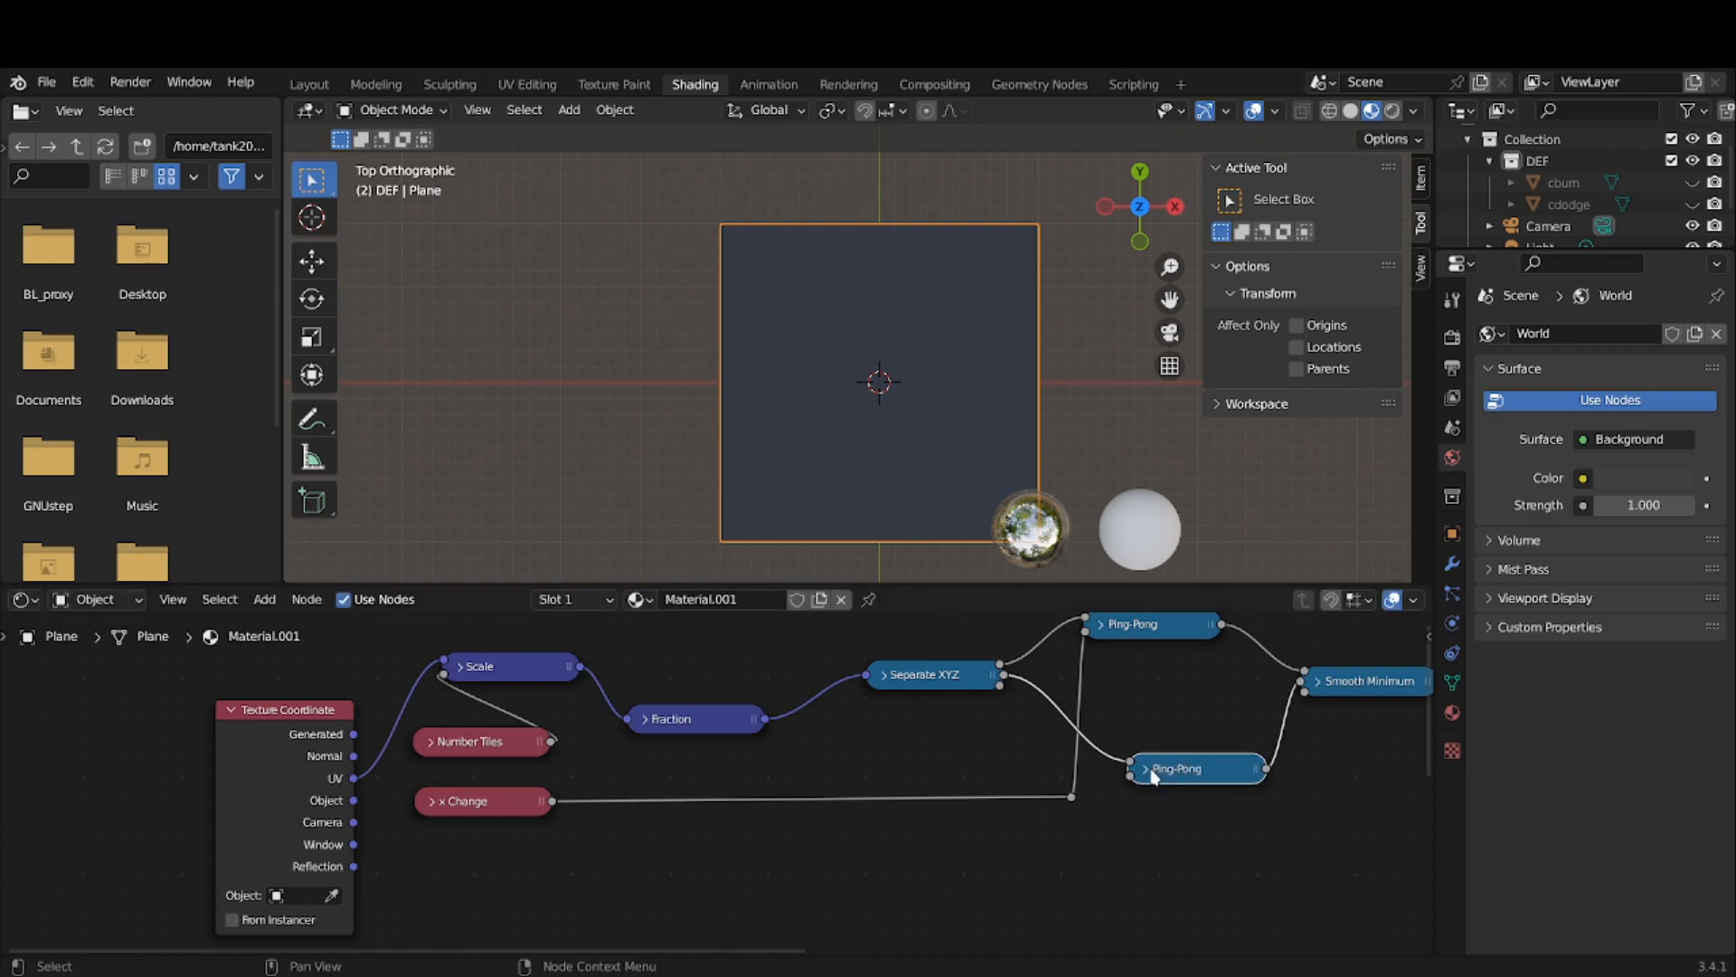
click(1152, 771)
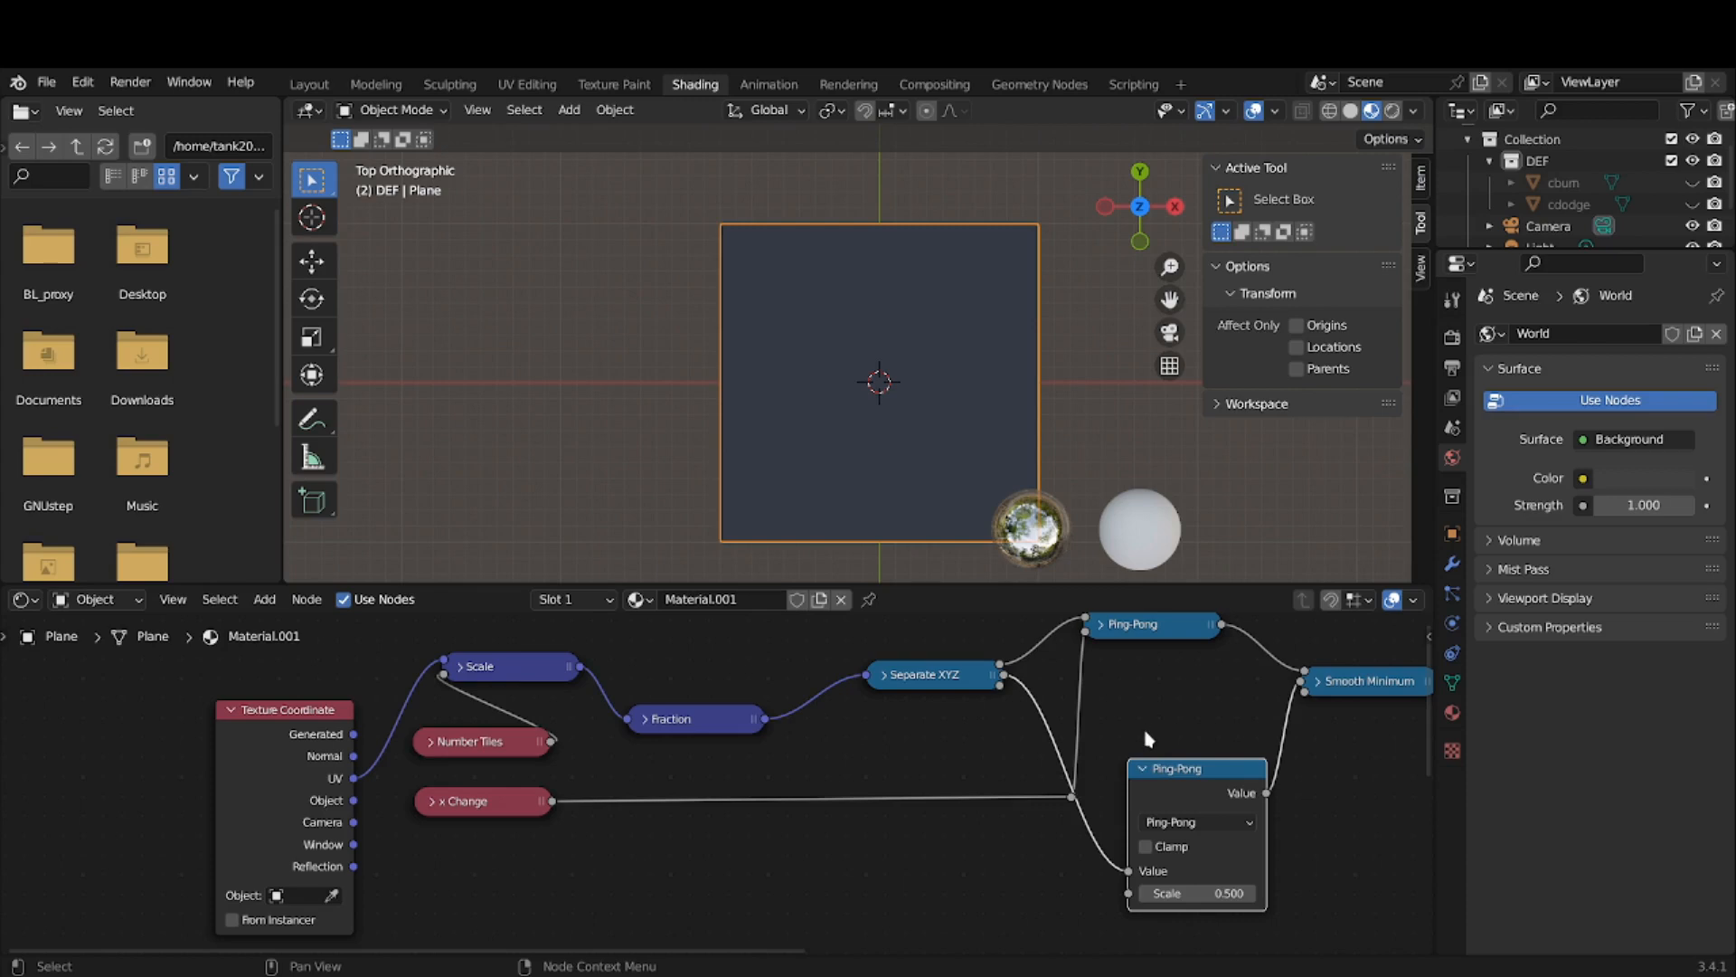
- Expand the x Change and upper Ping-Pong nodes, and move the upper Ping-Pong node up and to the right
click(430, 801)
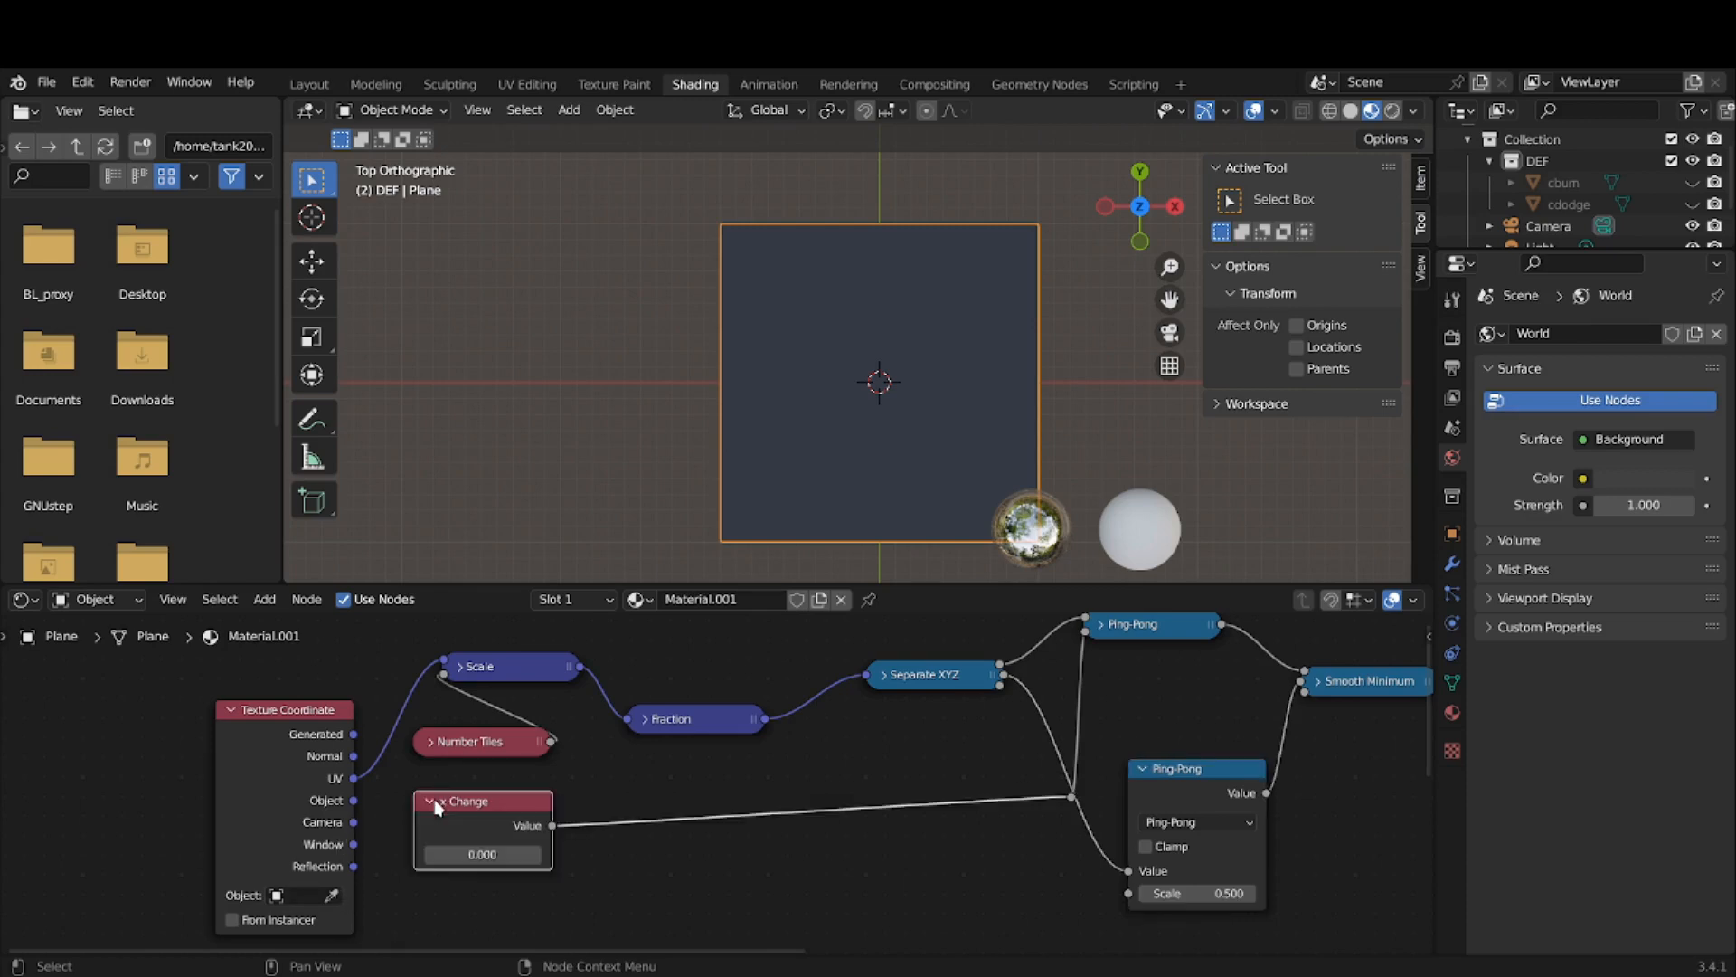
click(1099, 624)
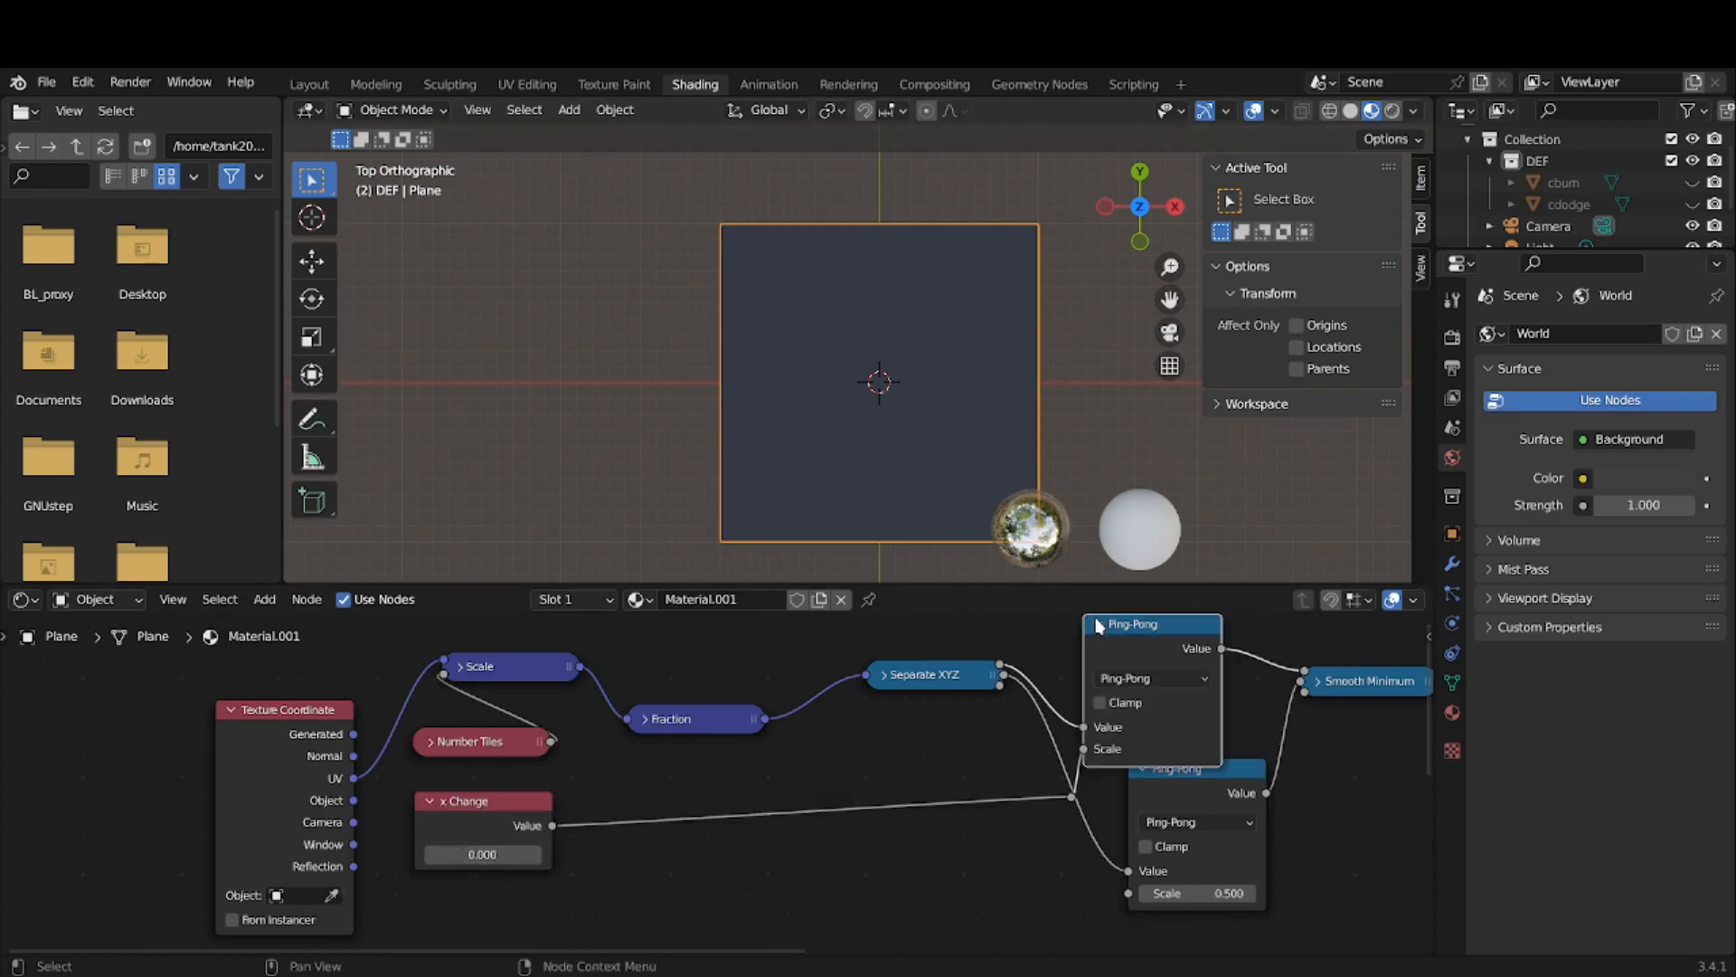
drag(1118, 624, 1184, 604)
- Disconnect the scale input of the upper Ping-Pong node and link the reroute point back into it
drag(1149, 728, 1114, 737)
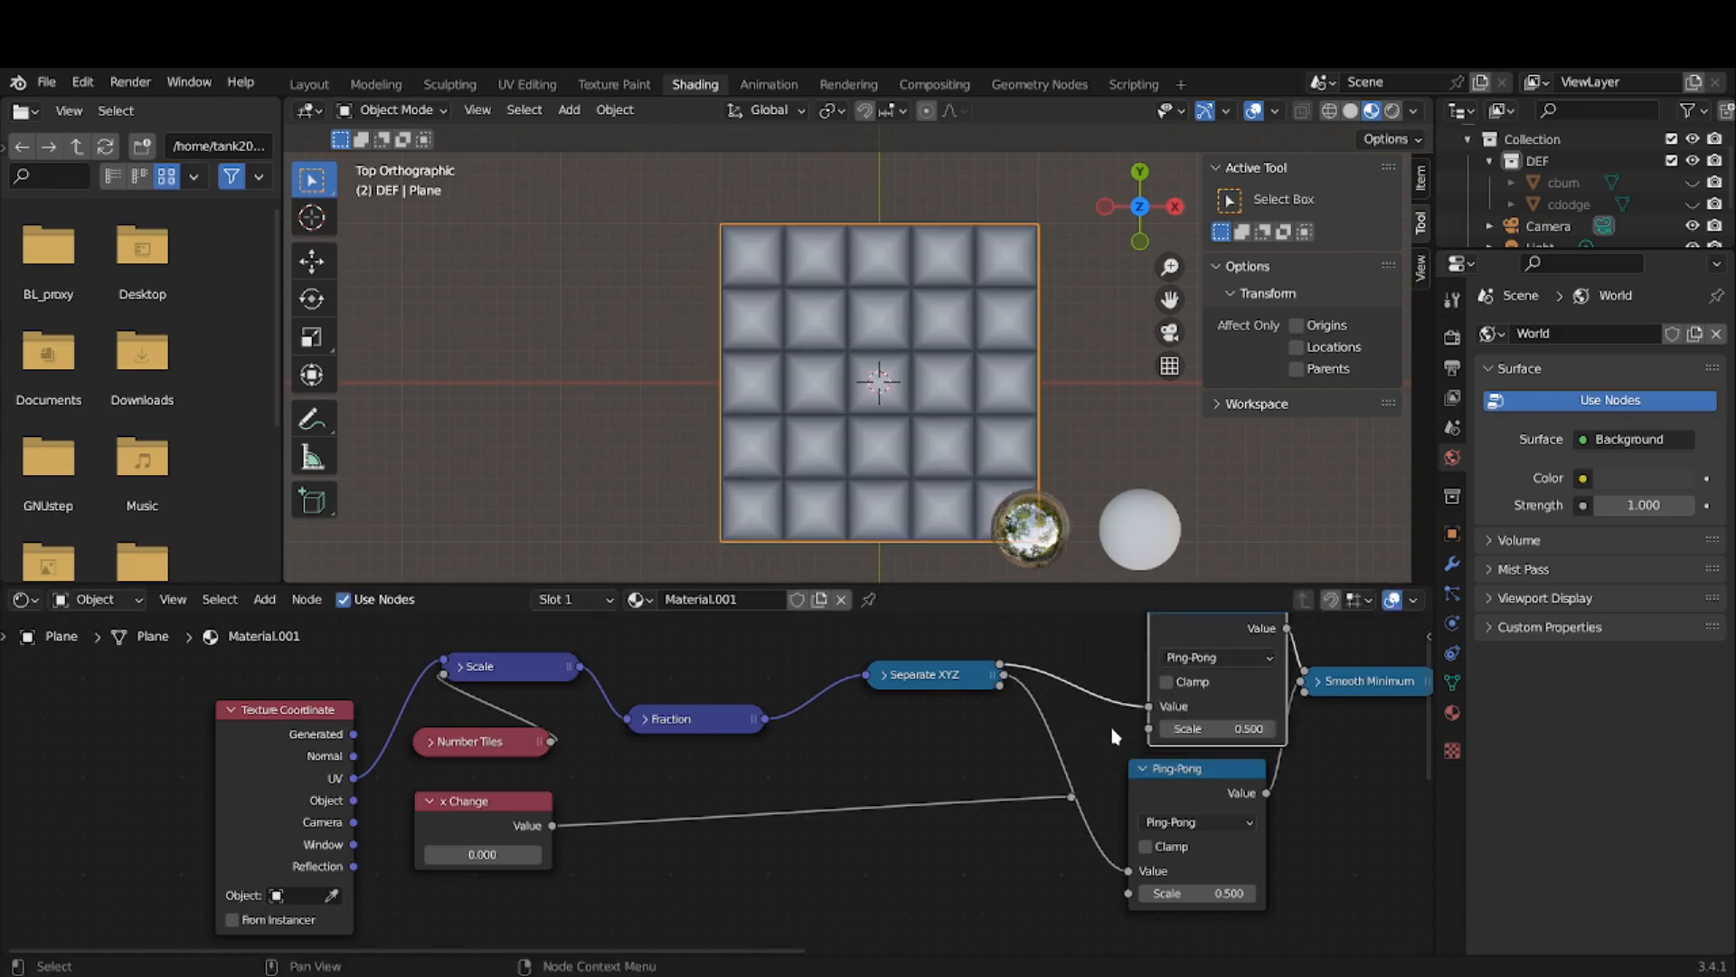
click(1072, 797)
drag(1074, 800, 1148, 728)
- Set the x Change value to 0.5 and collapse the node
click(444, 859)
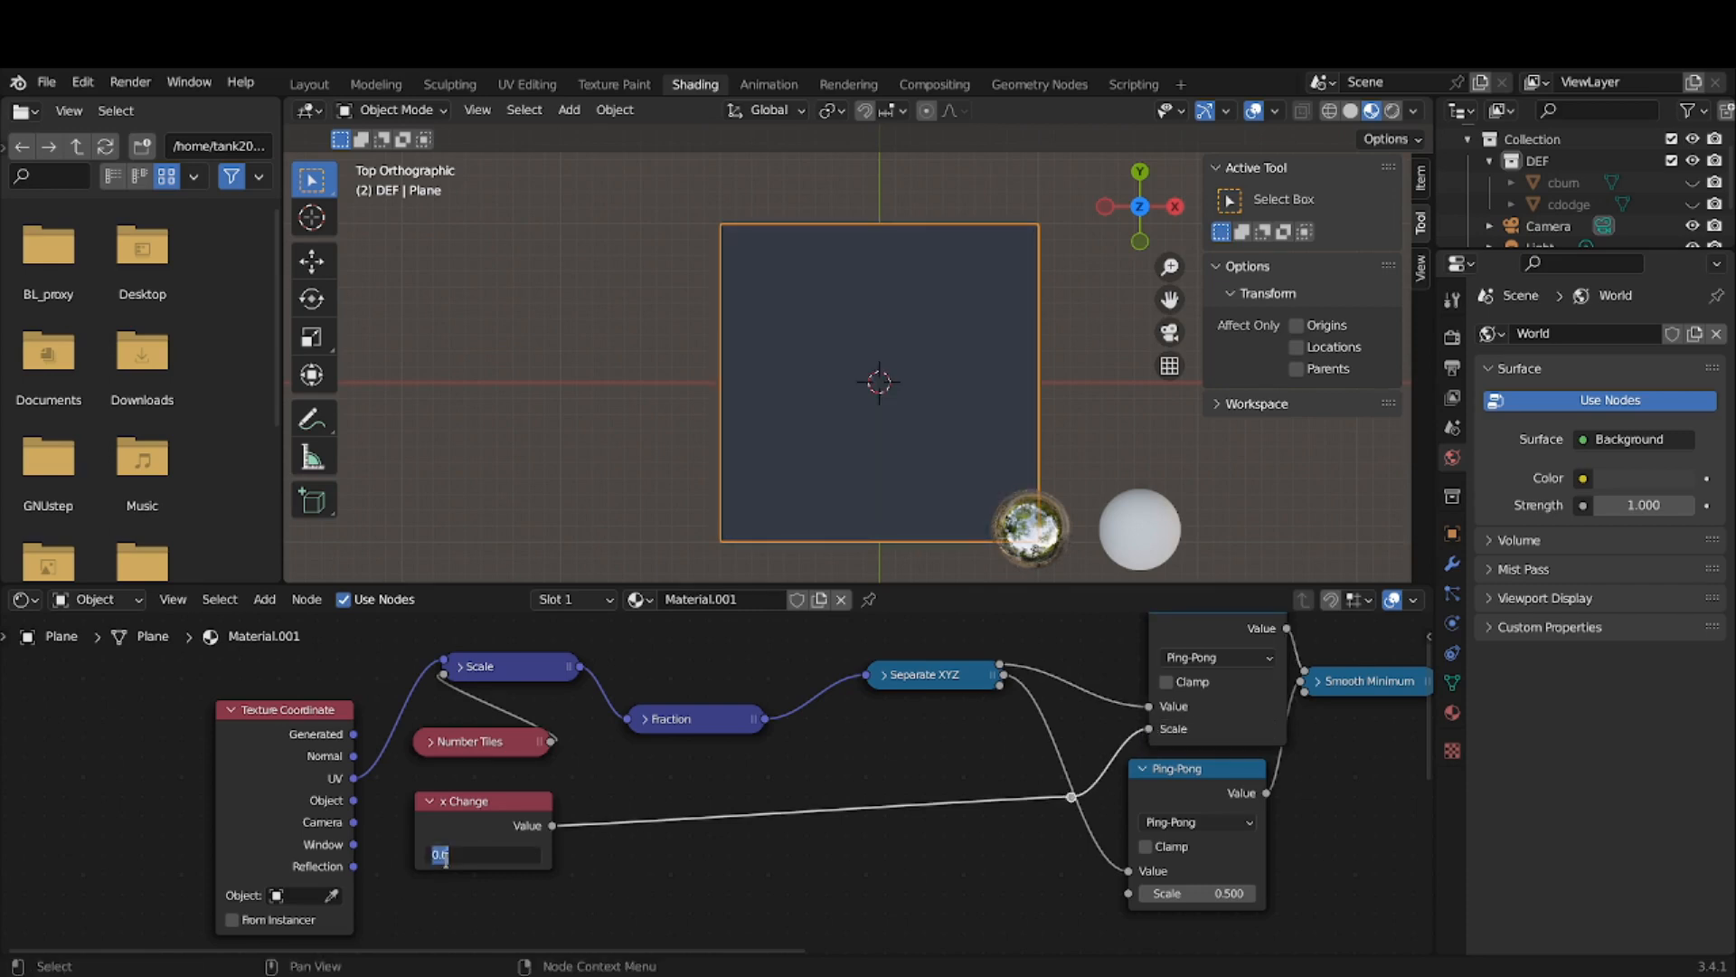
text(0.5)
key(Return)
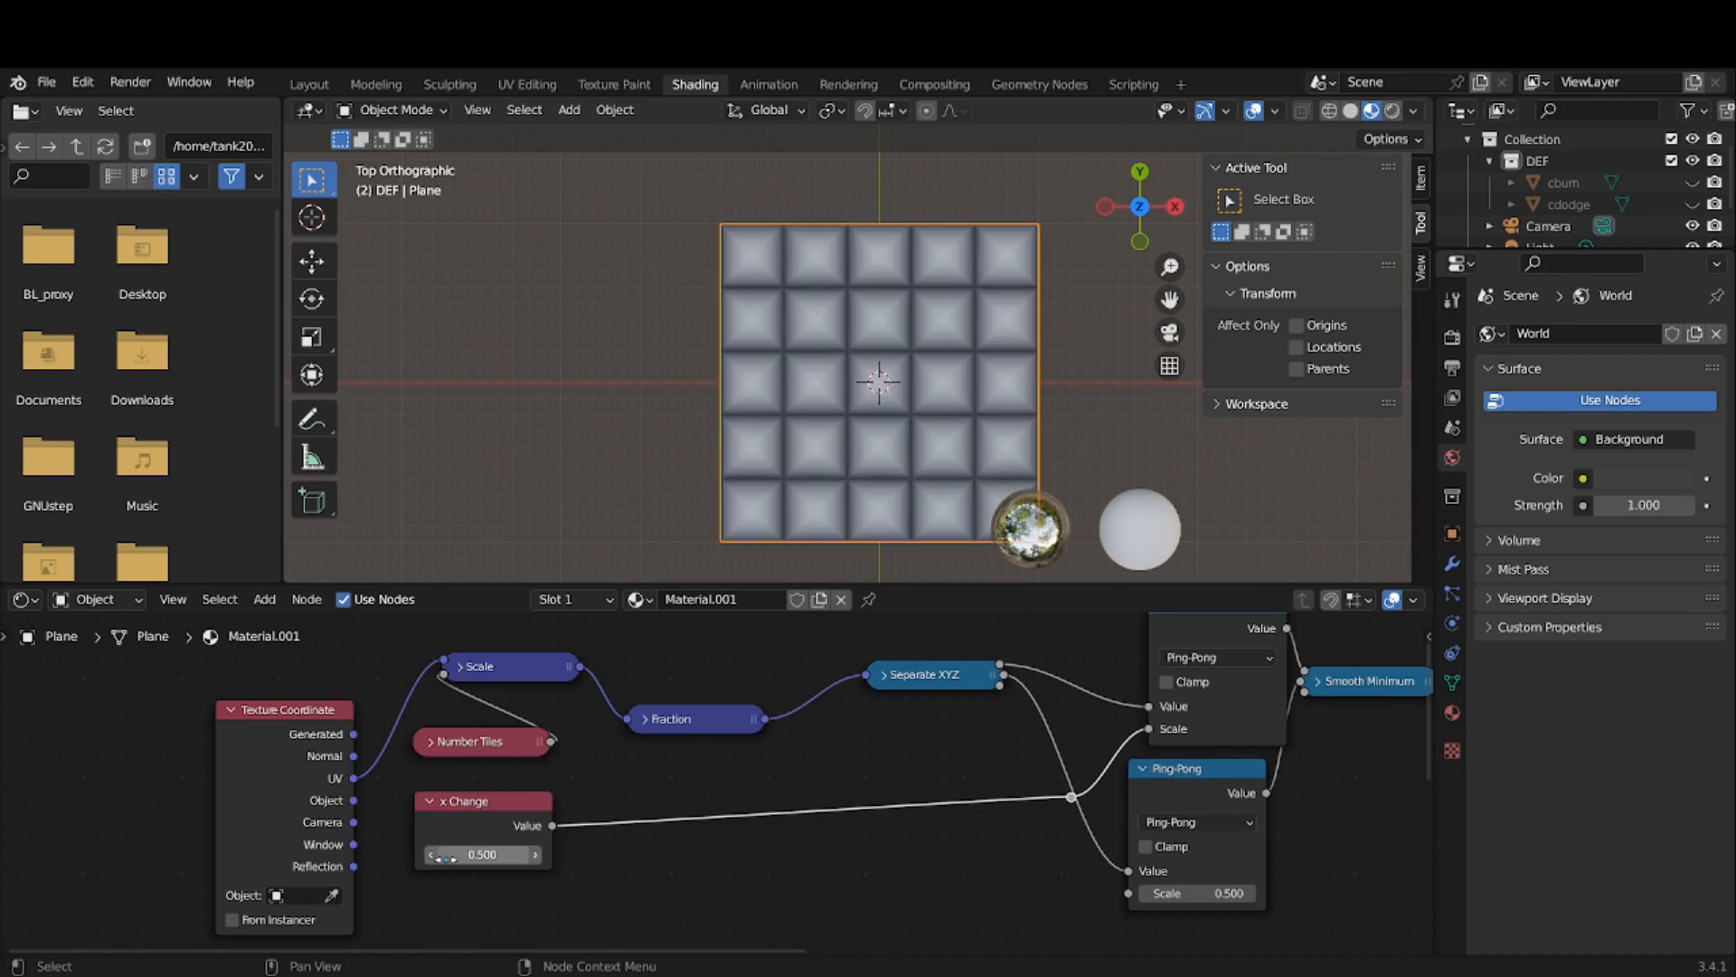
click(431, 800)
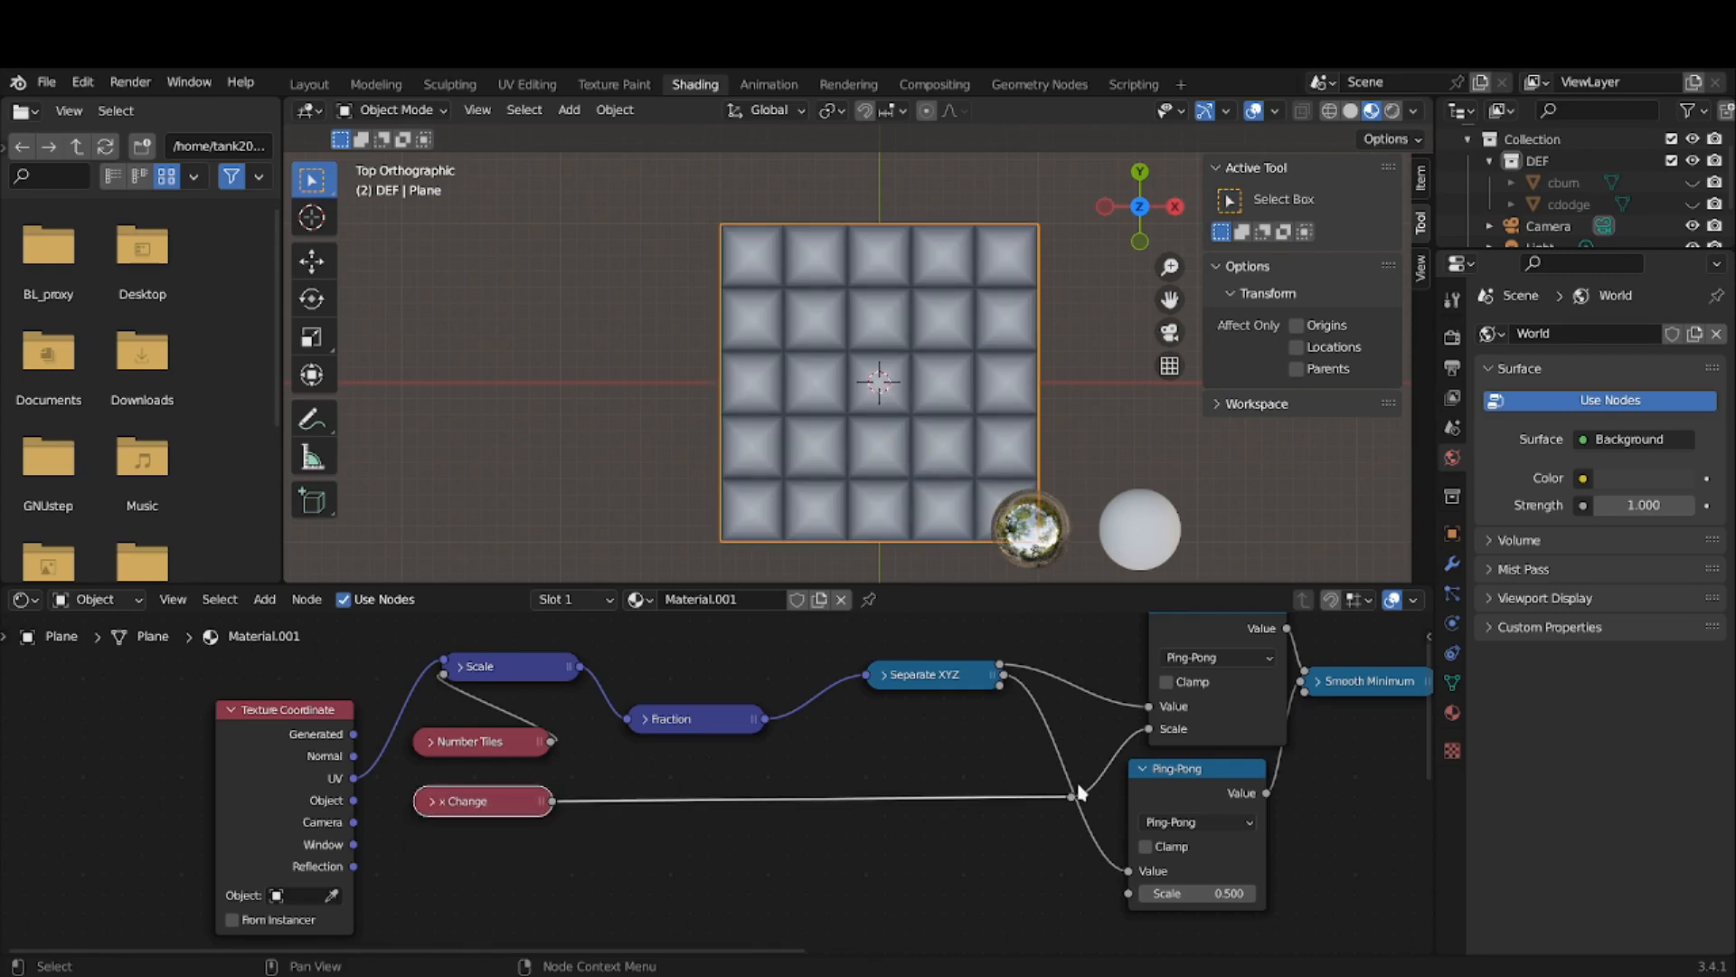
mouse_move(1071, 796)
mouse_down()
mouse_move(1077, 838)
mouse_move(1081, 806)
mouse_up()
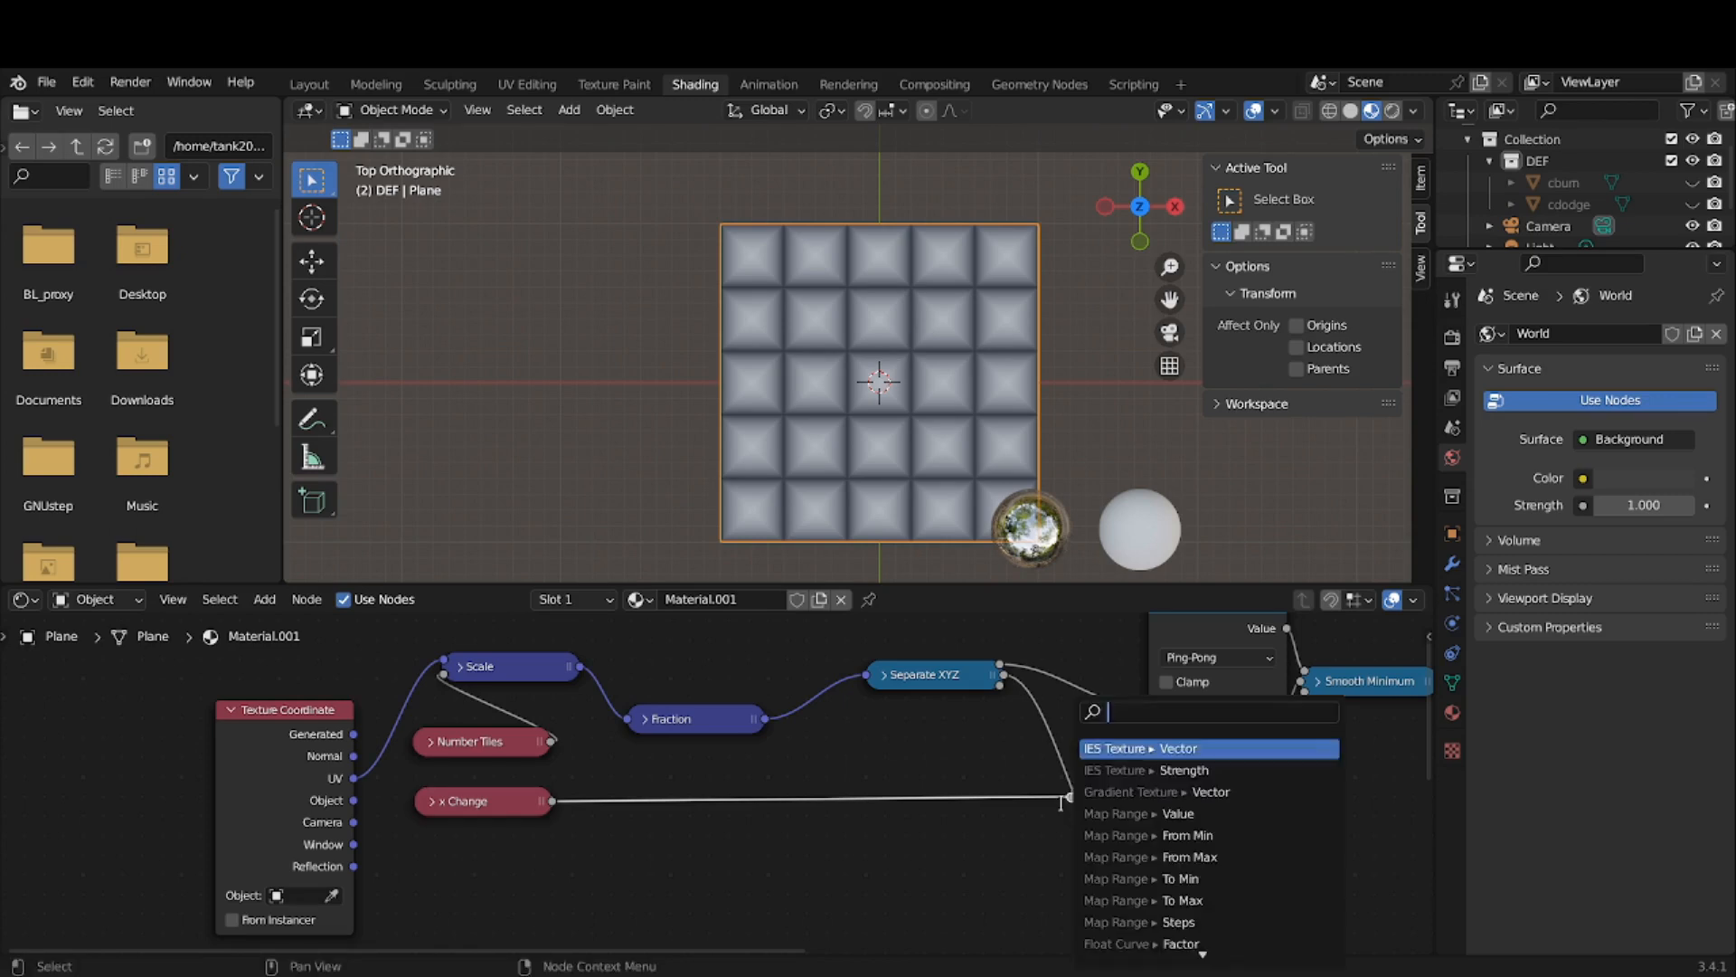
click(1083, 793)
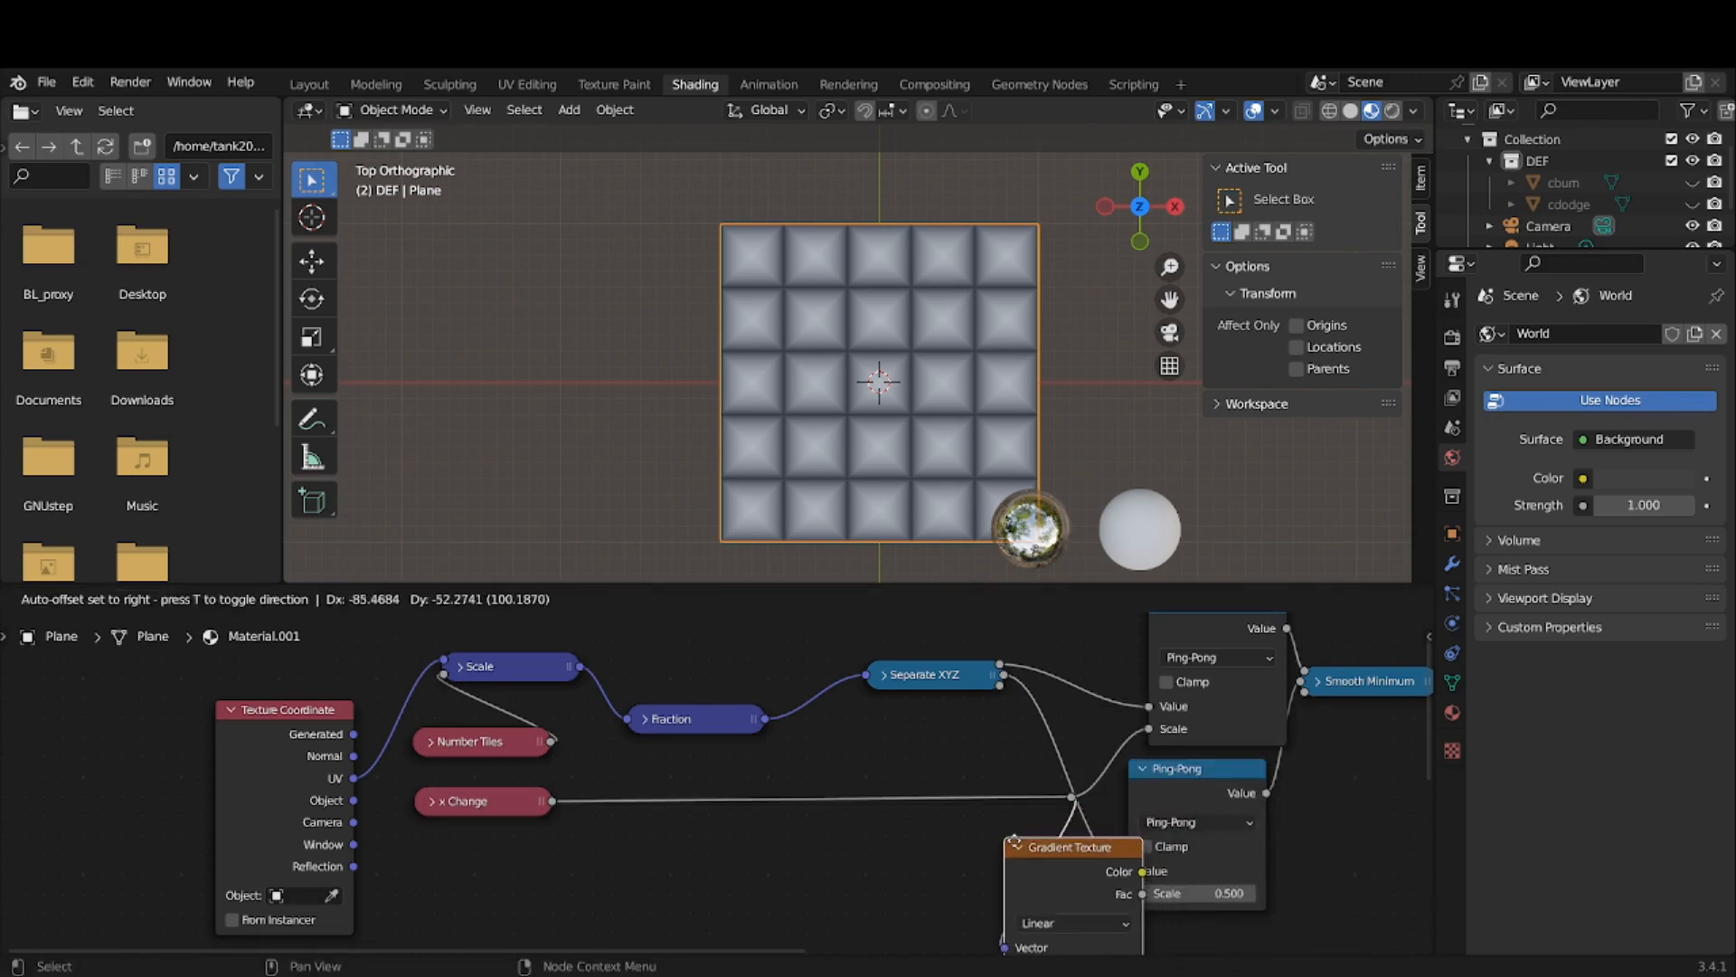
key(Escape)
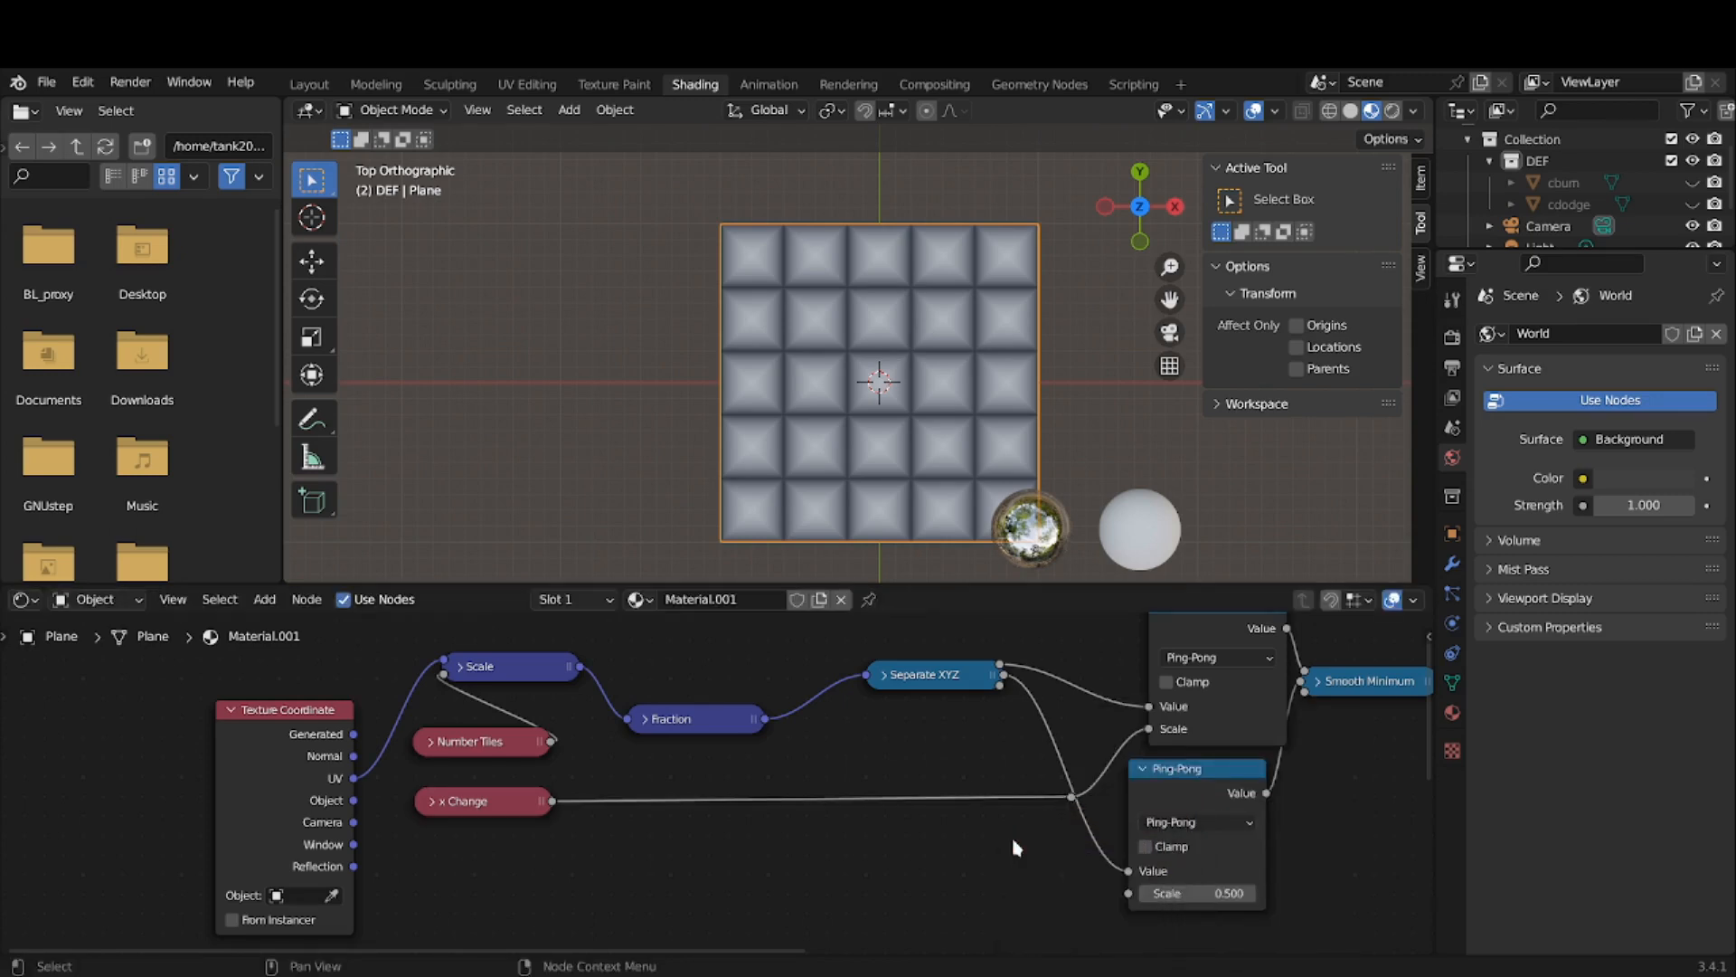
- Move the reroute point down, away from the Separate XYZ link, and collapse the upper Ping-Pong node
click(1072, 799)
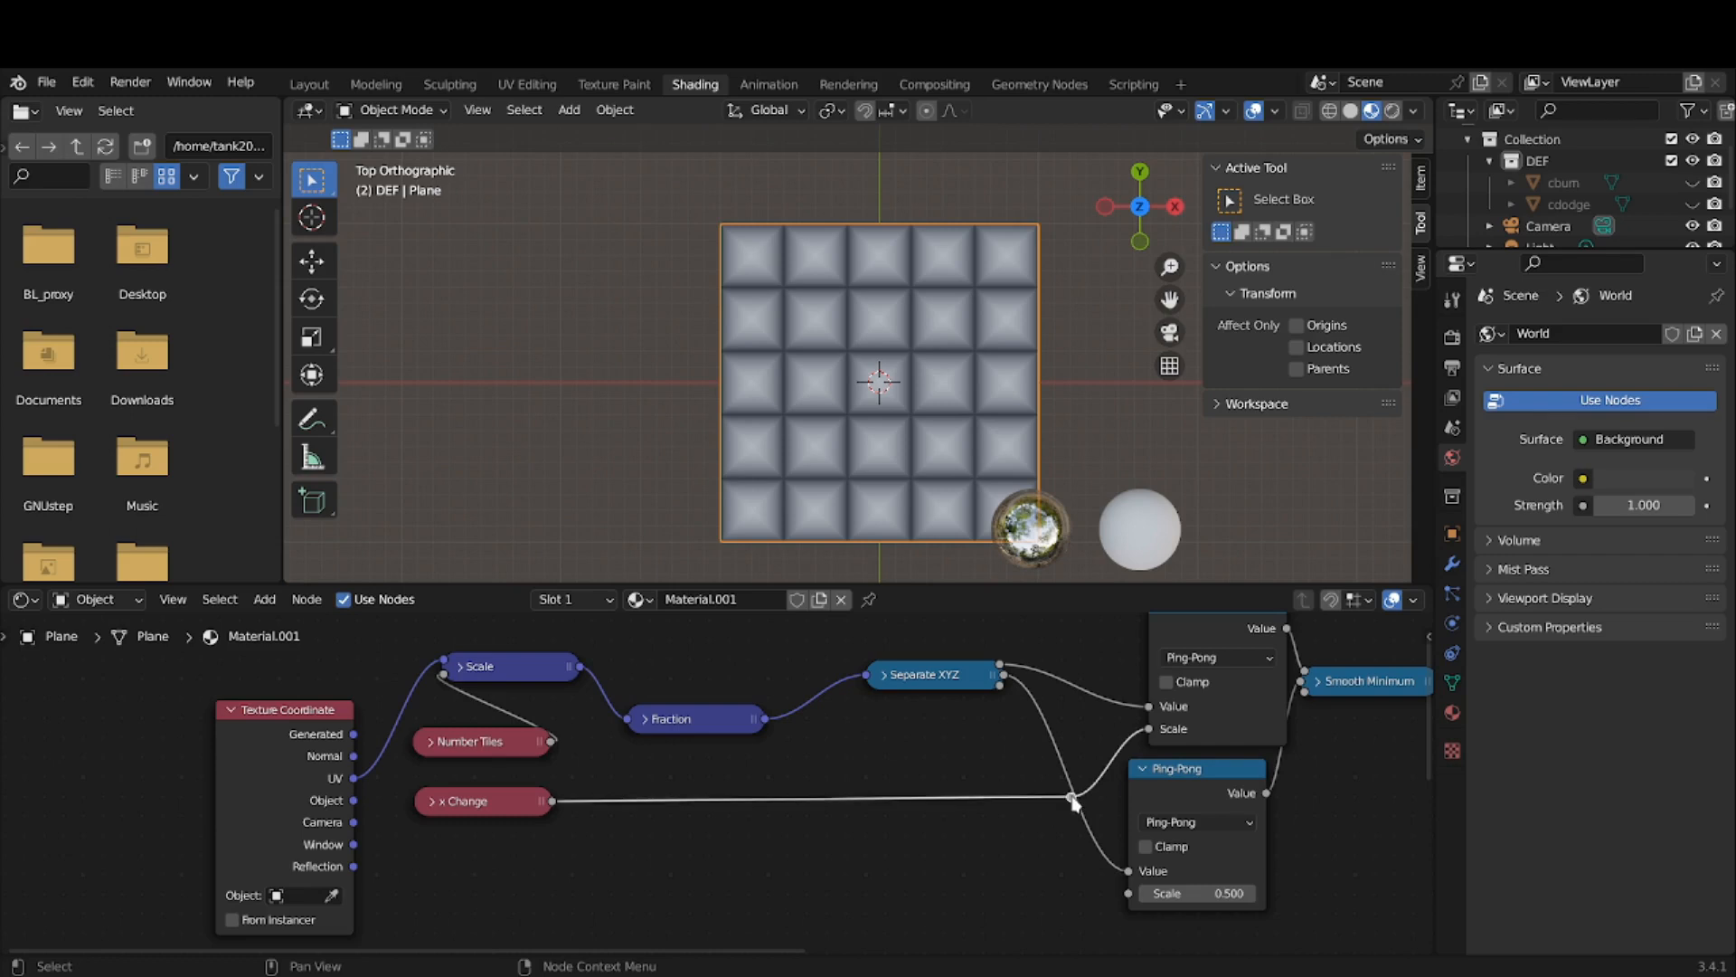
drag(1072, 798, 1061, 850)
middle_drag(1244, 737, 1182, 794)
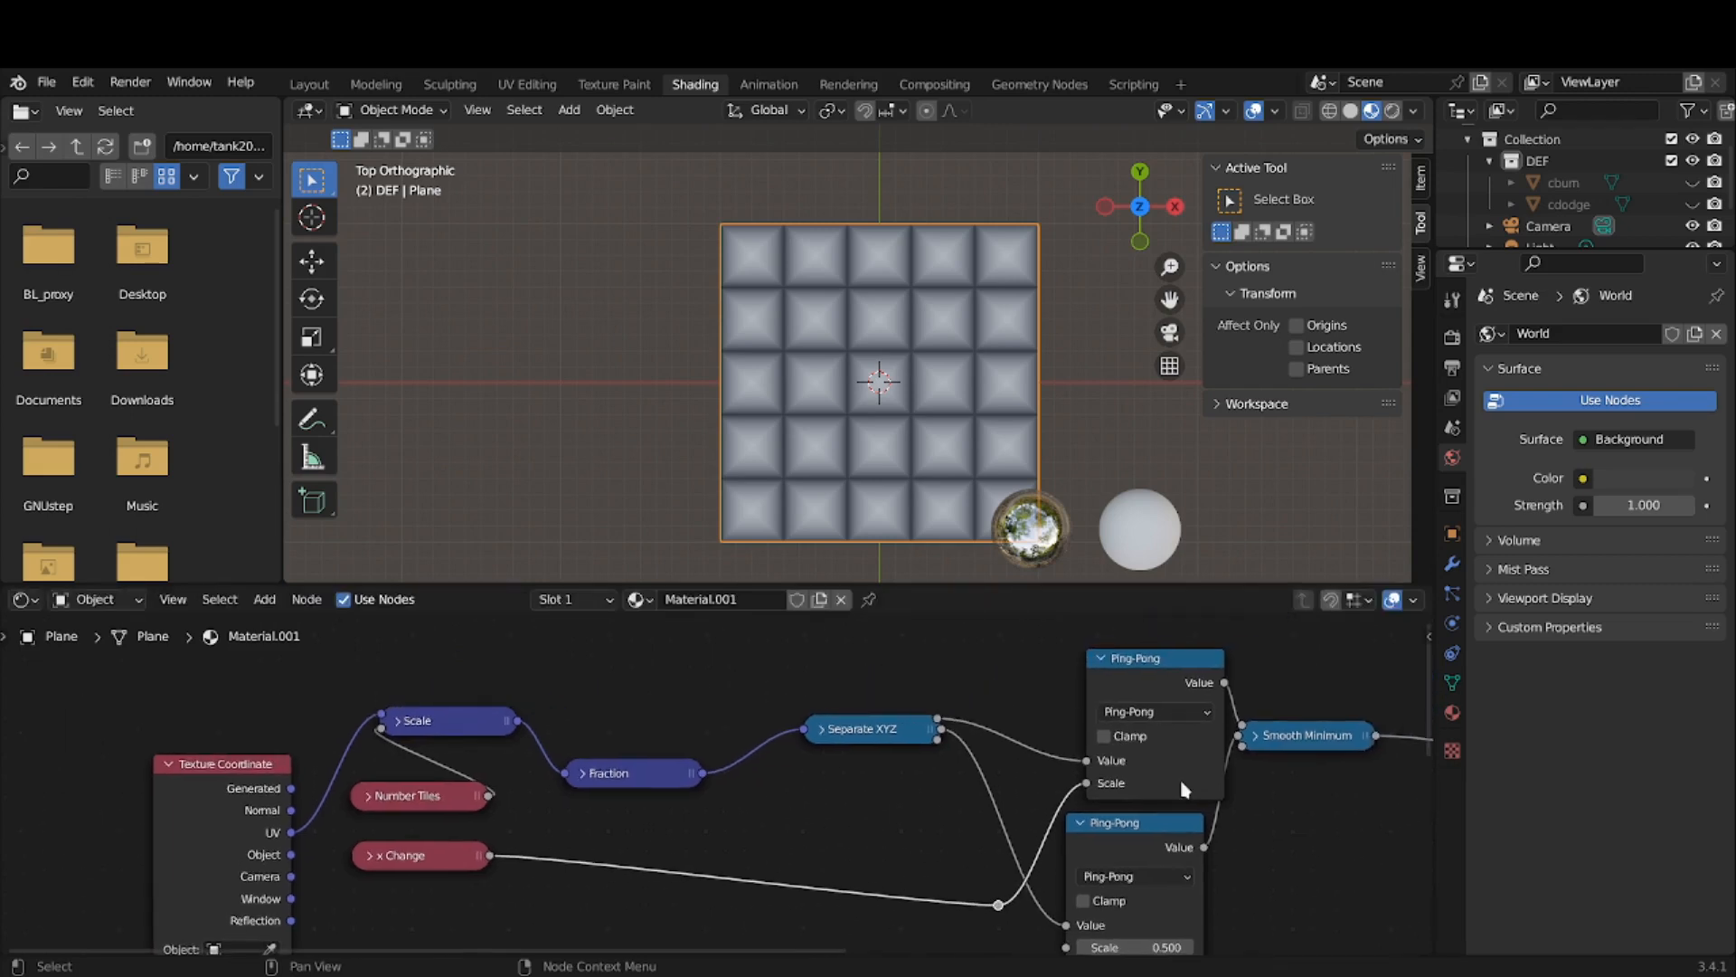
scroll(1182, 792, up, 1)
click(1133, 646)
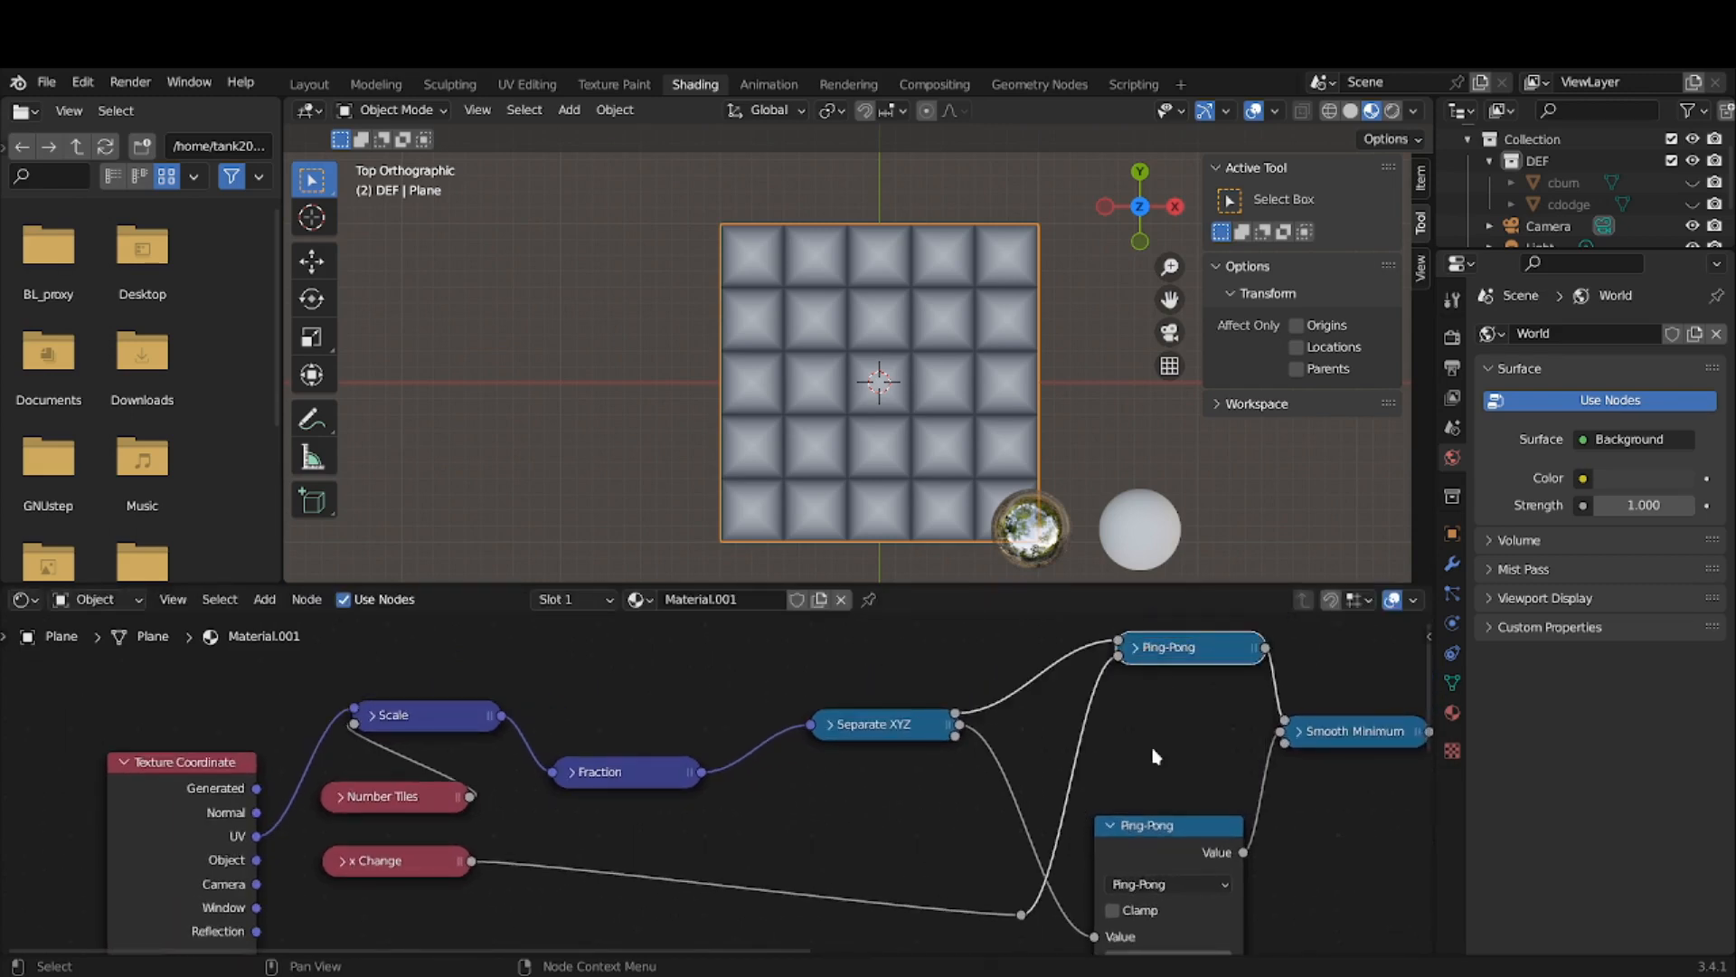
- Try a scale of 0.2 on the lower Ping-Pong node and undo the change
middle_drag(1165, 785, 1219, 706)
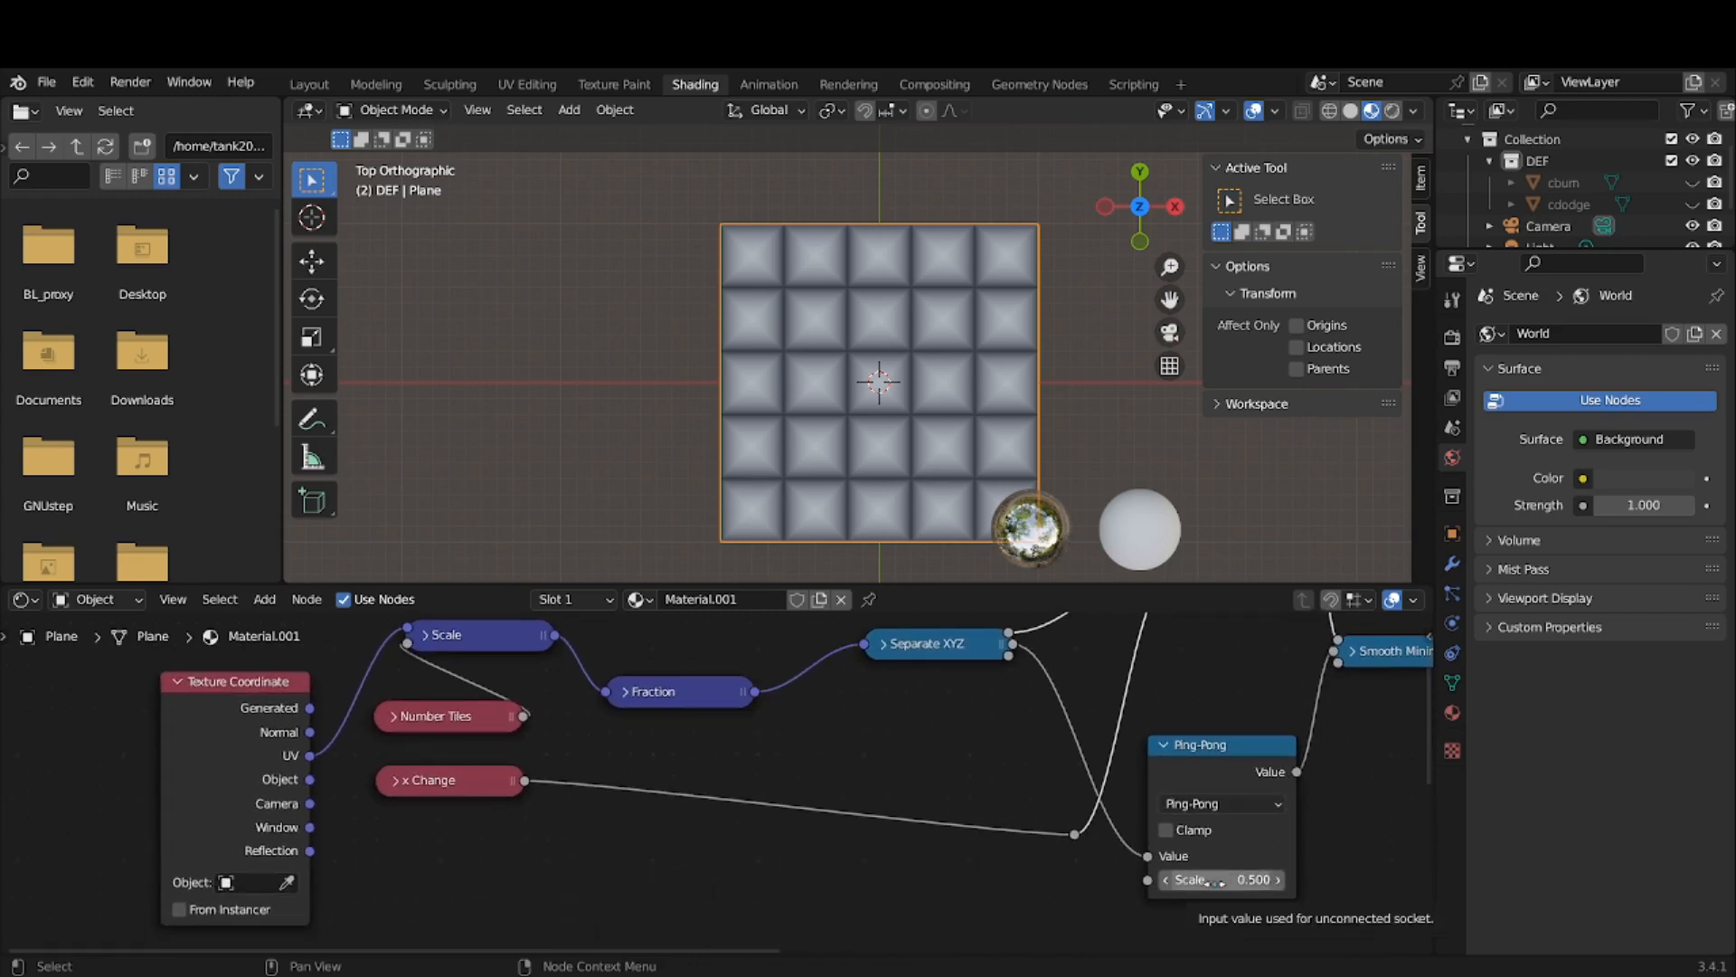
mouse_move(1215, 881)
mouse_down()
mouse_move(1235, 882)
mouse_move(1199, 882)
mouse_up()
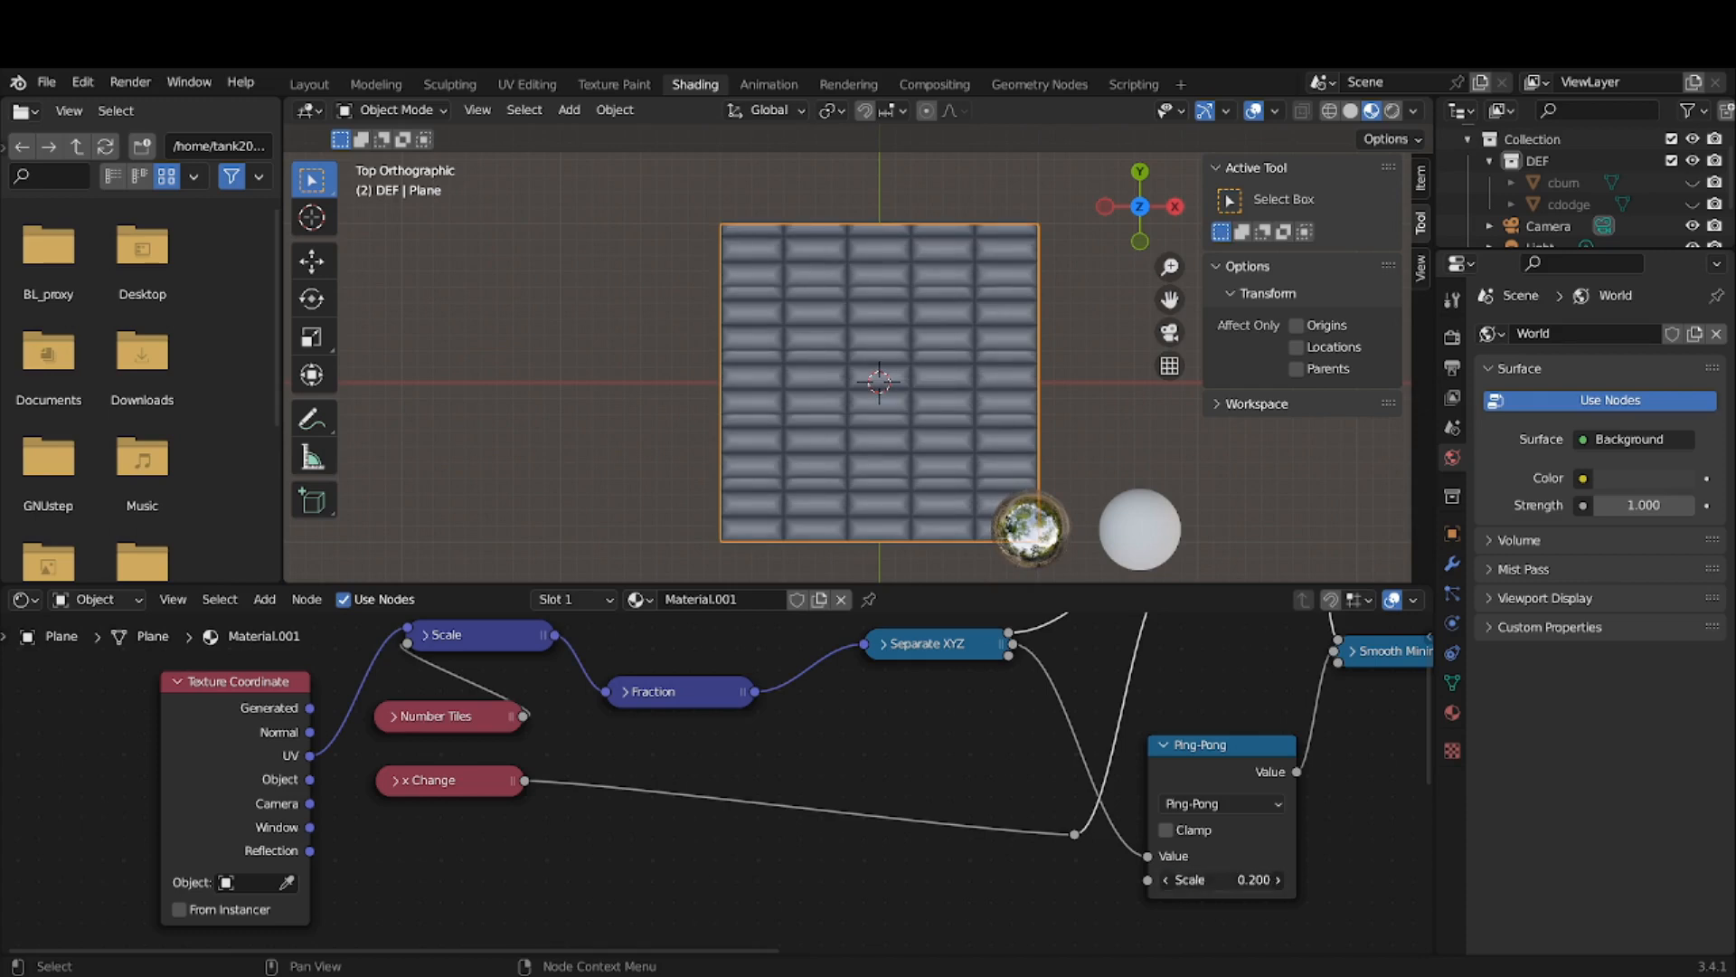
click(1217, 879)
key(ctrl+c)
click(1219, 859)
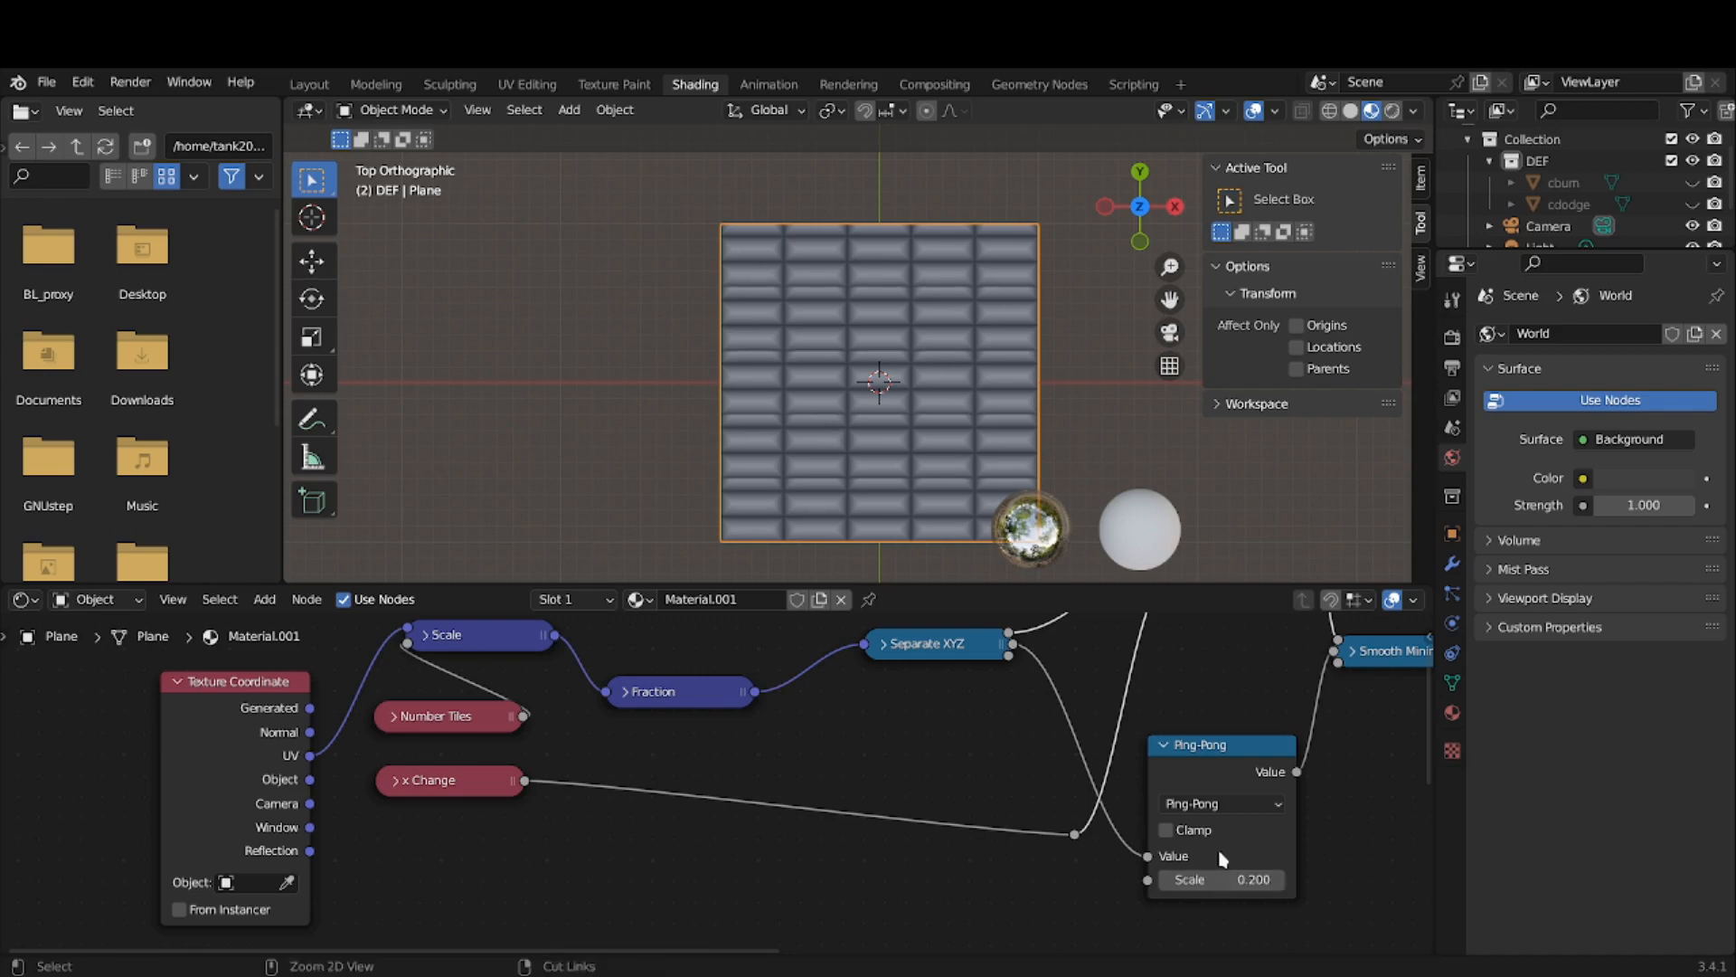
key(ctrl+z)
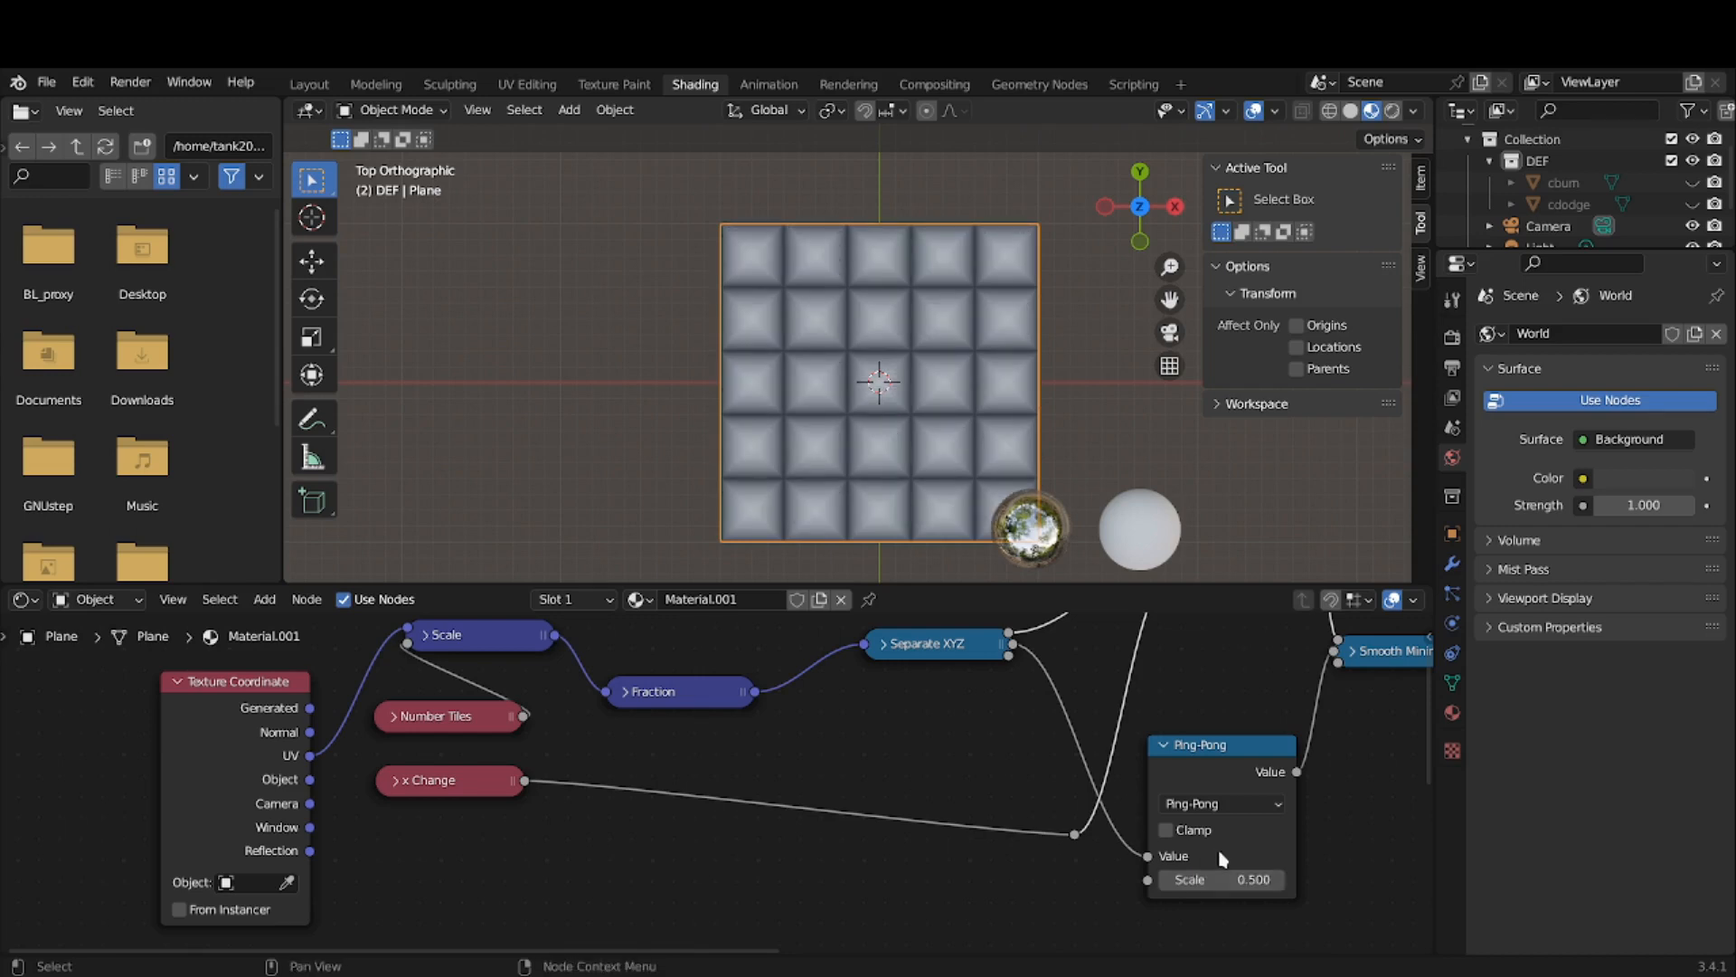
- Duplicate the x Change node directly below the original and link the copy to the lower Ping-Pong node's scale input
click(479, 788)
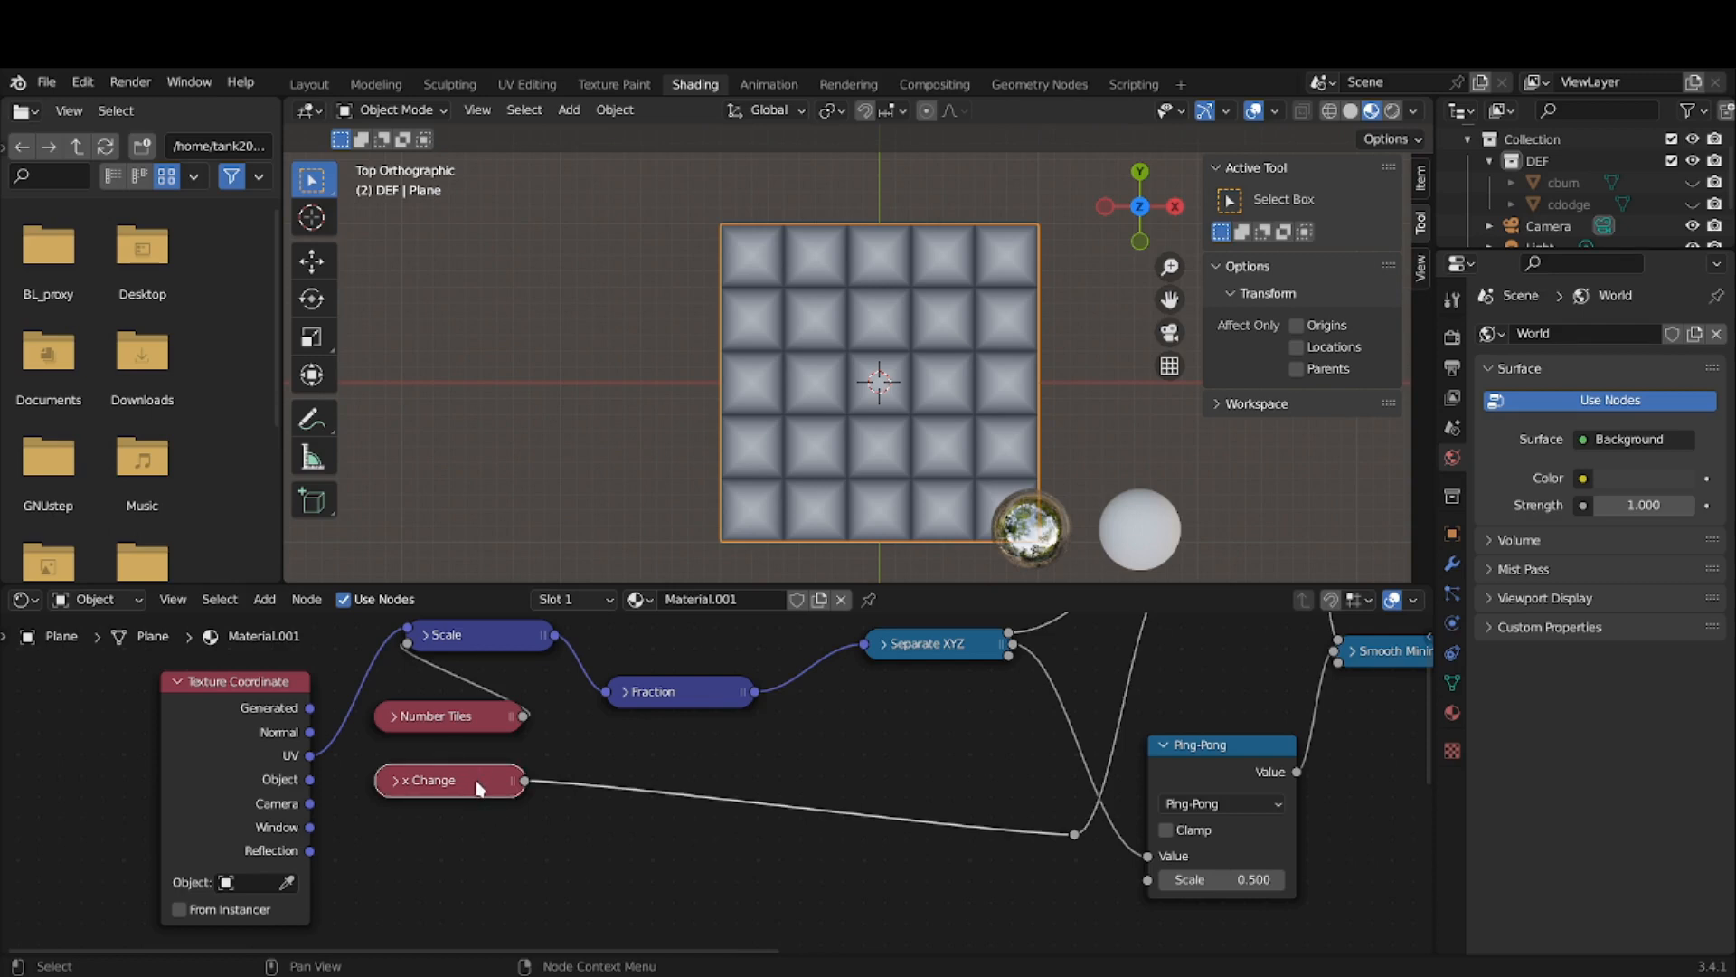
key(shift+d)
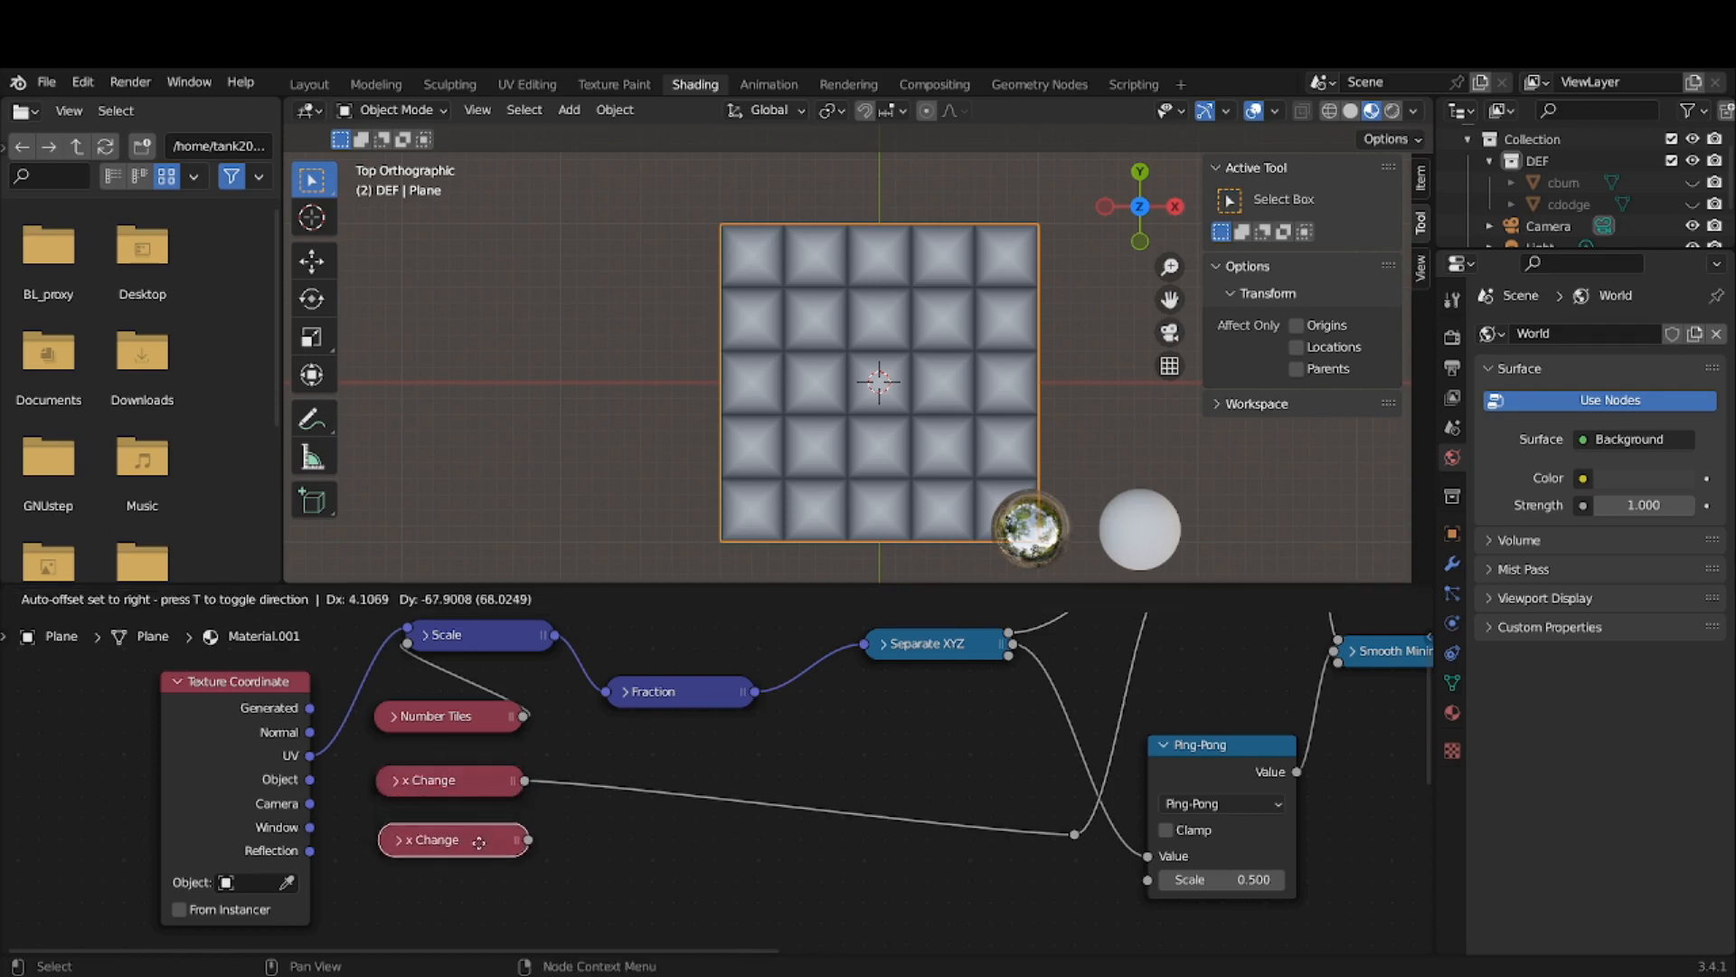
click(469, 845)
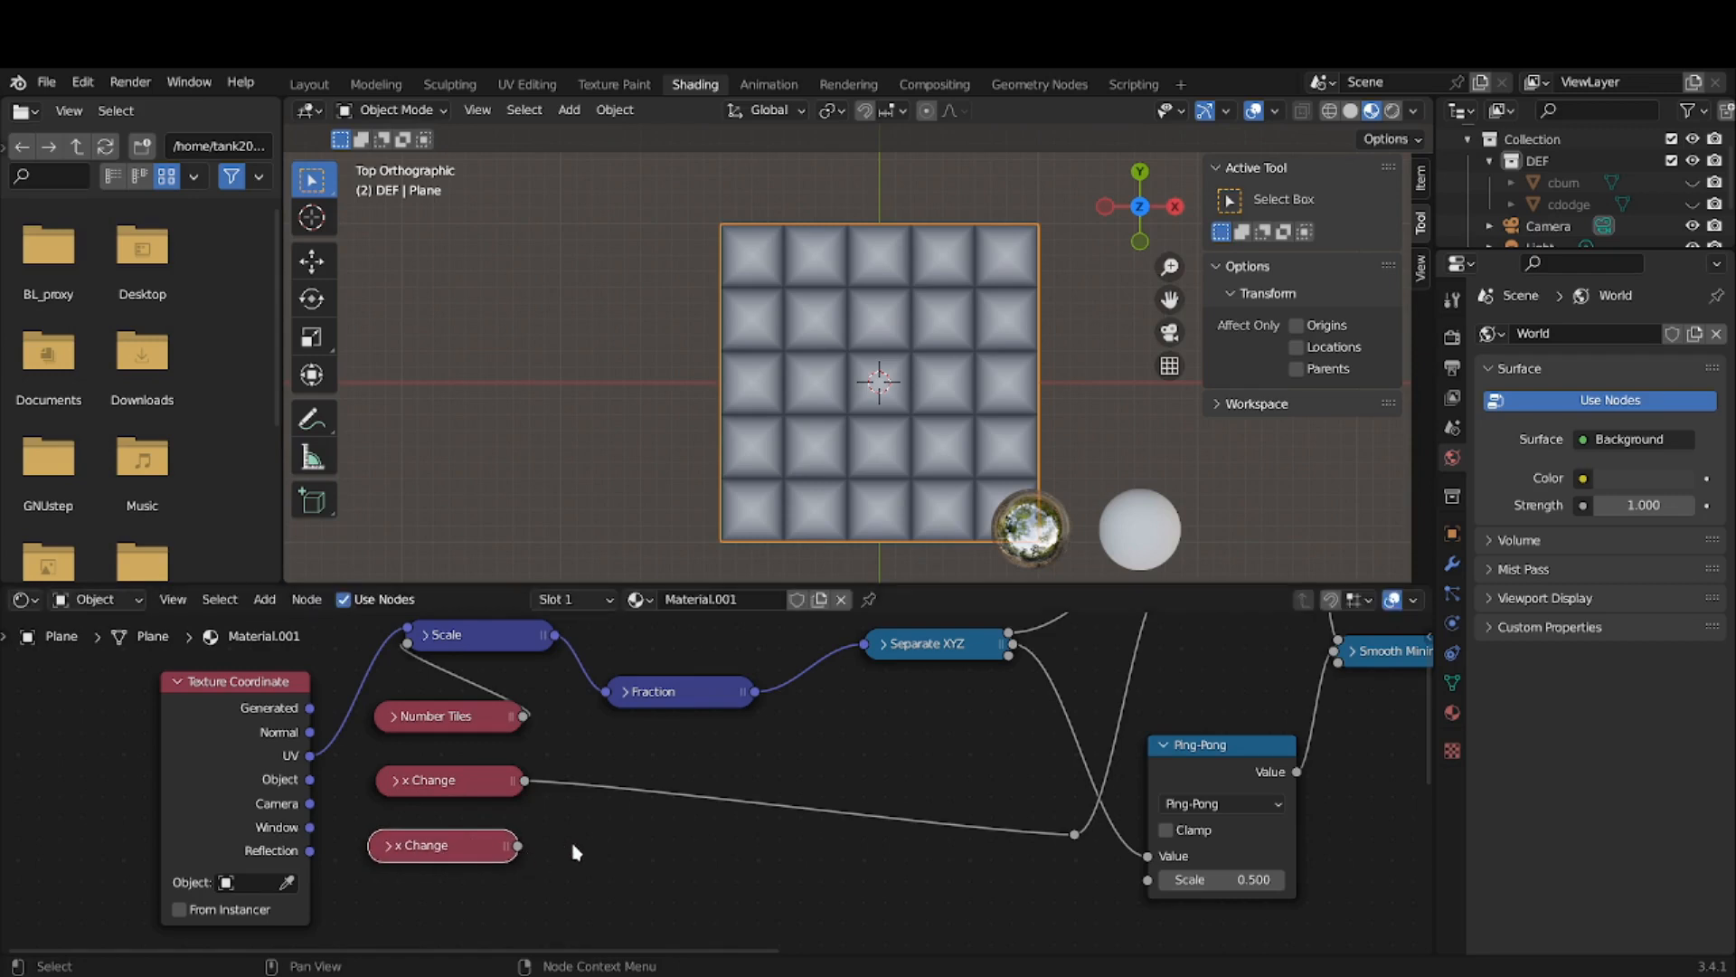
drag(517, 845, 1148, 879)
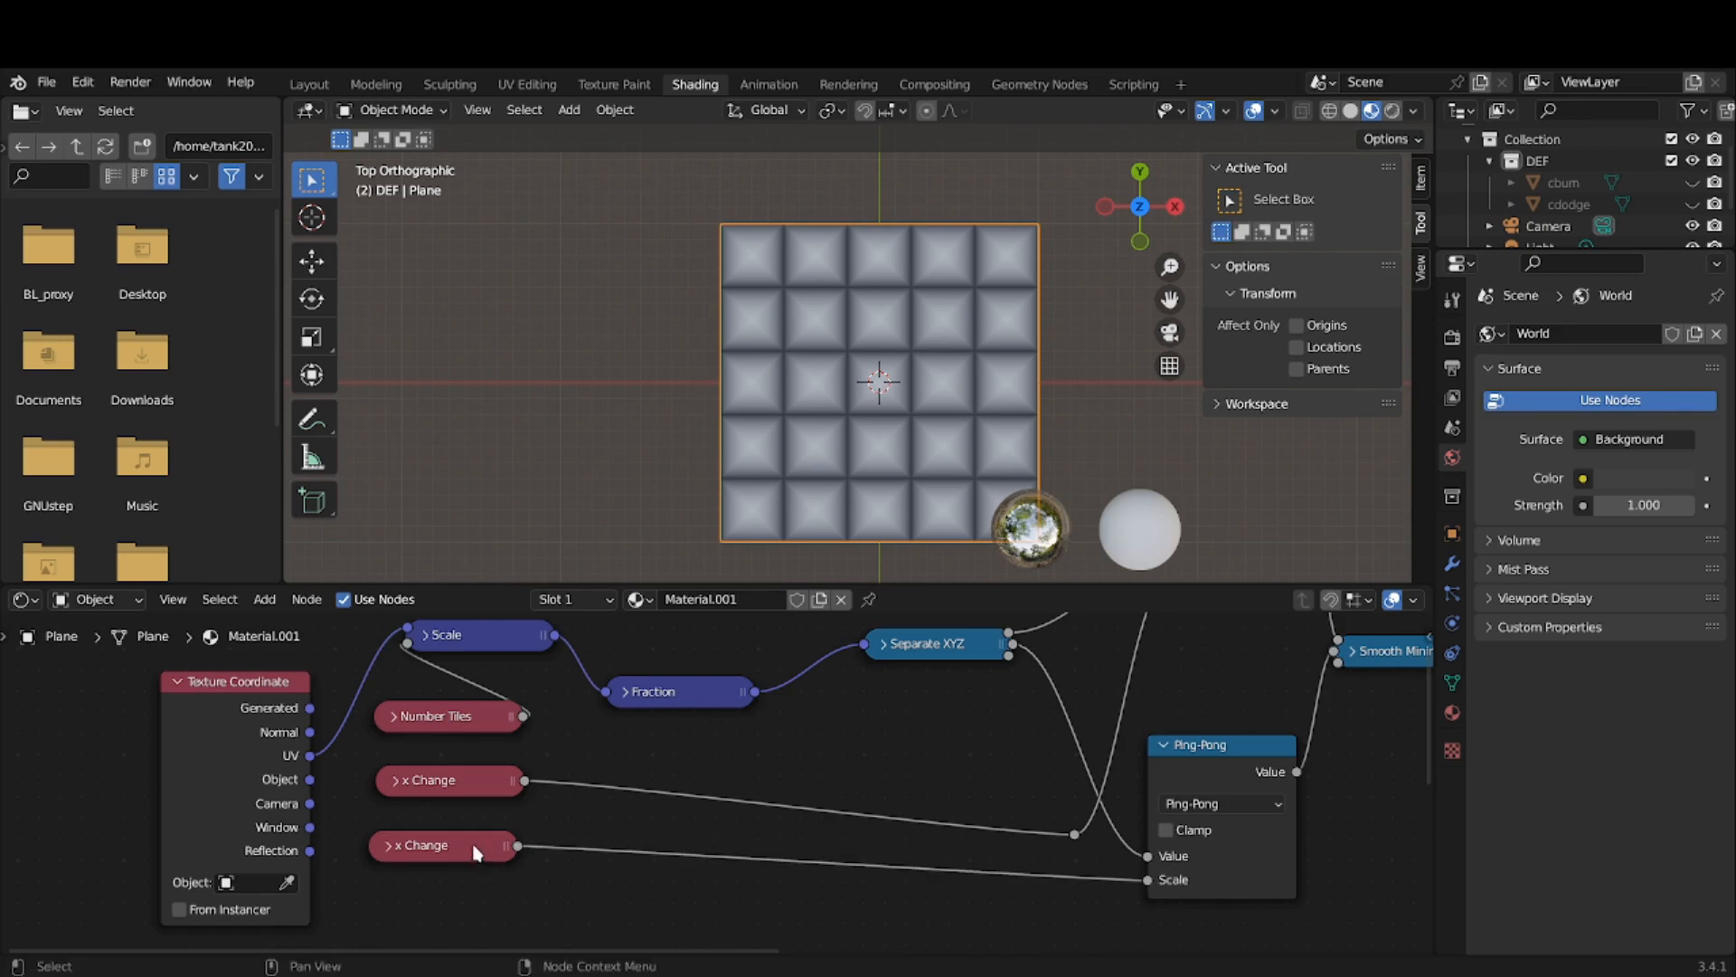
- Move the two x Change nodes closer together, one below the other, lower under the Number Tiles node
drag(477, 844, 477, 897)
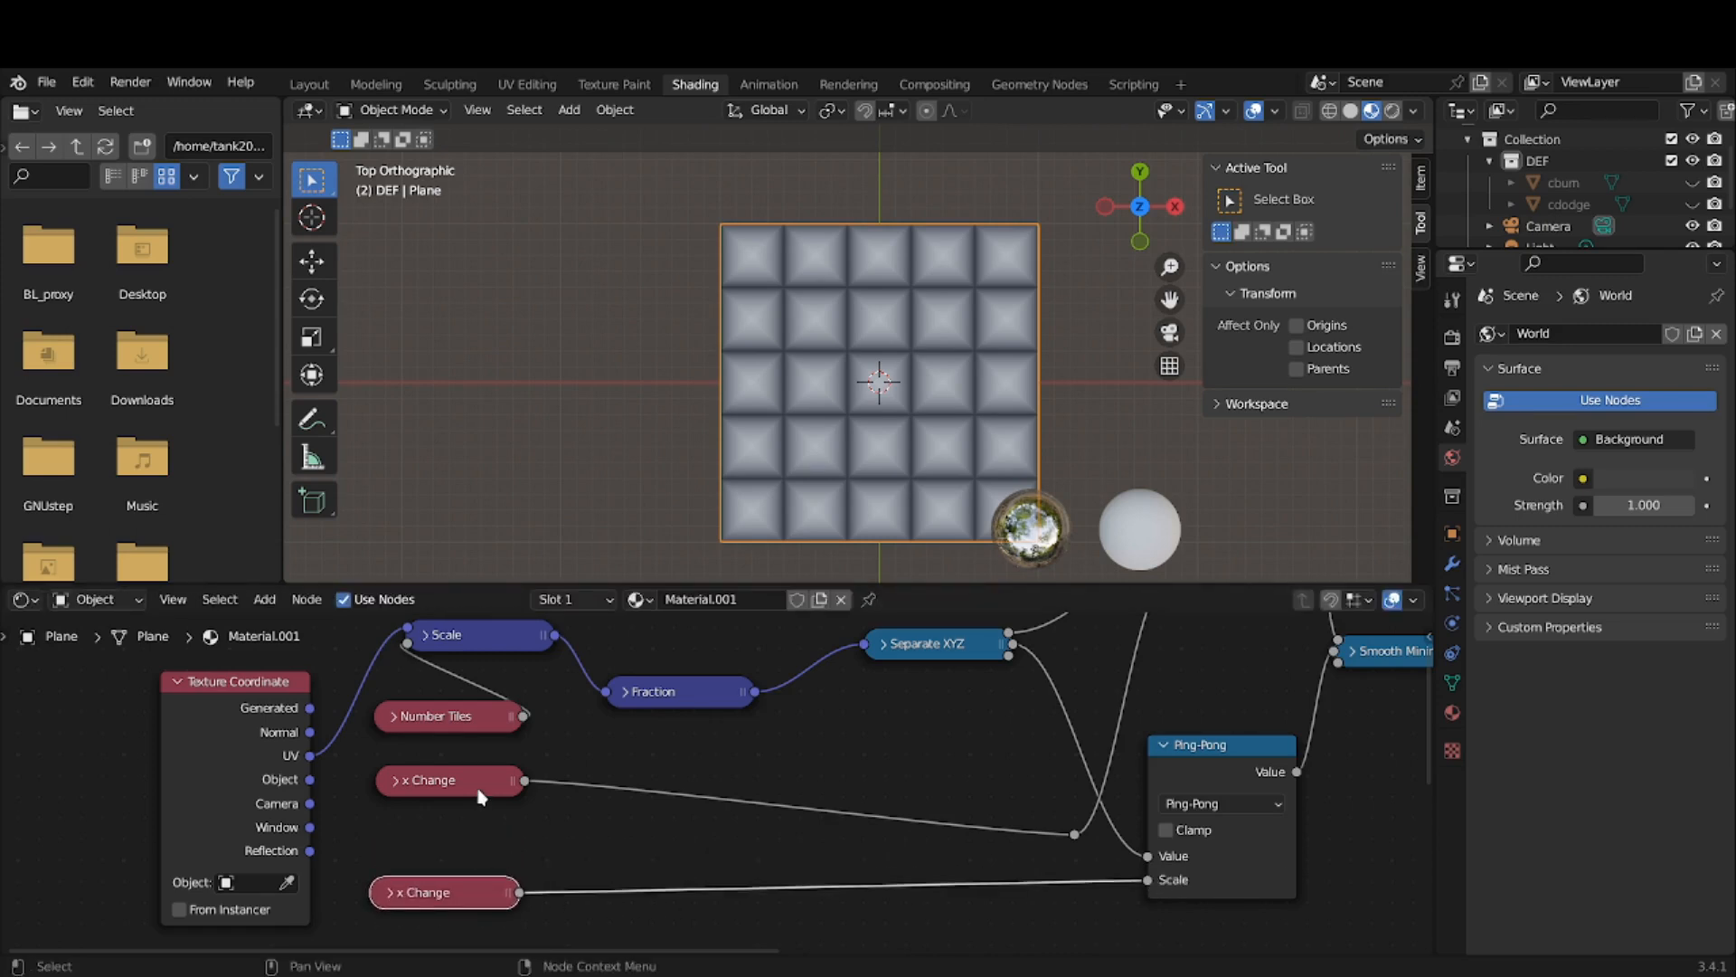
drag(480, 796, 492, 820)
drag(489, 889, 474, 824)
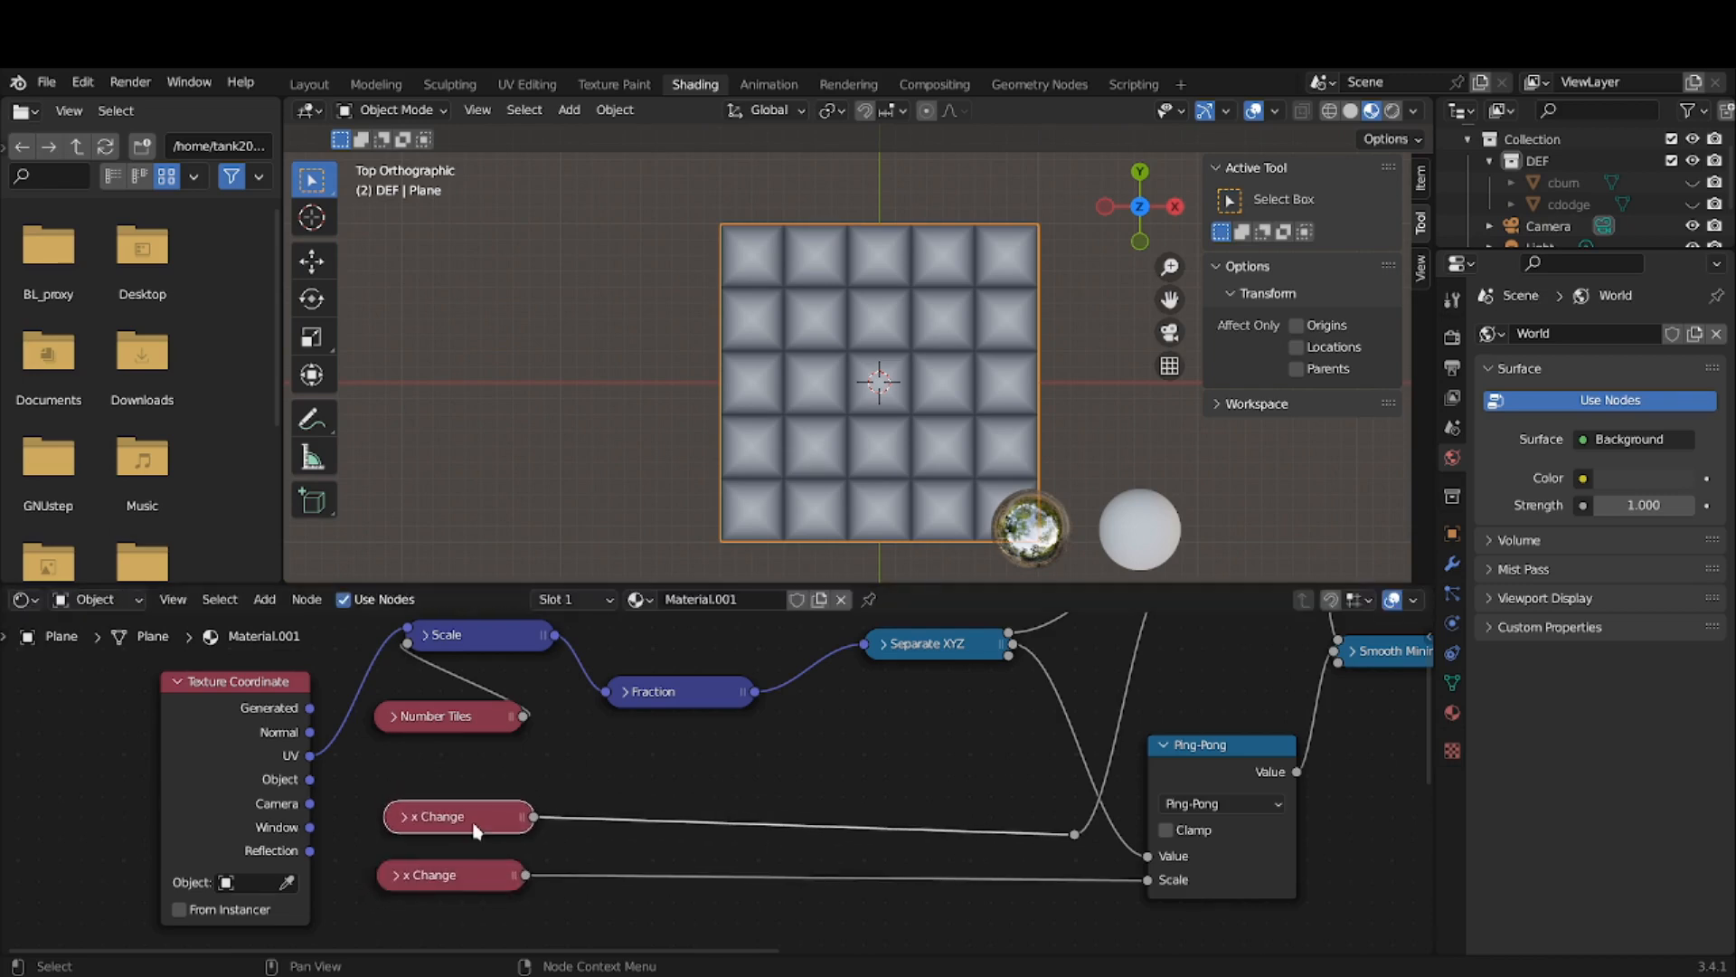
- Relabel the lower x Change node as "y Change"
click(464, 874)
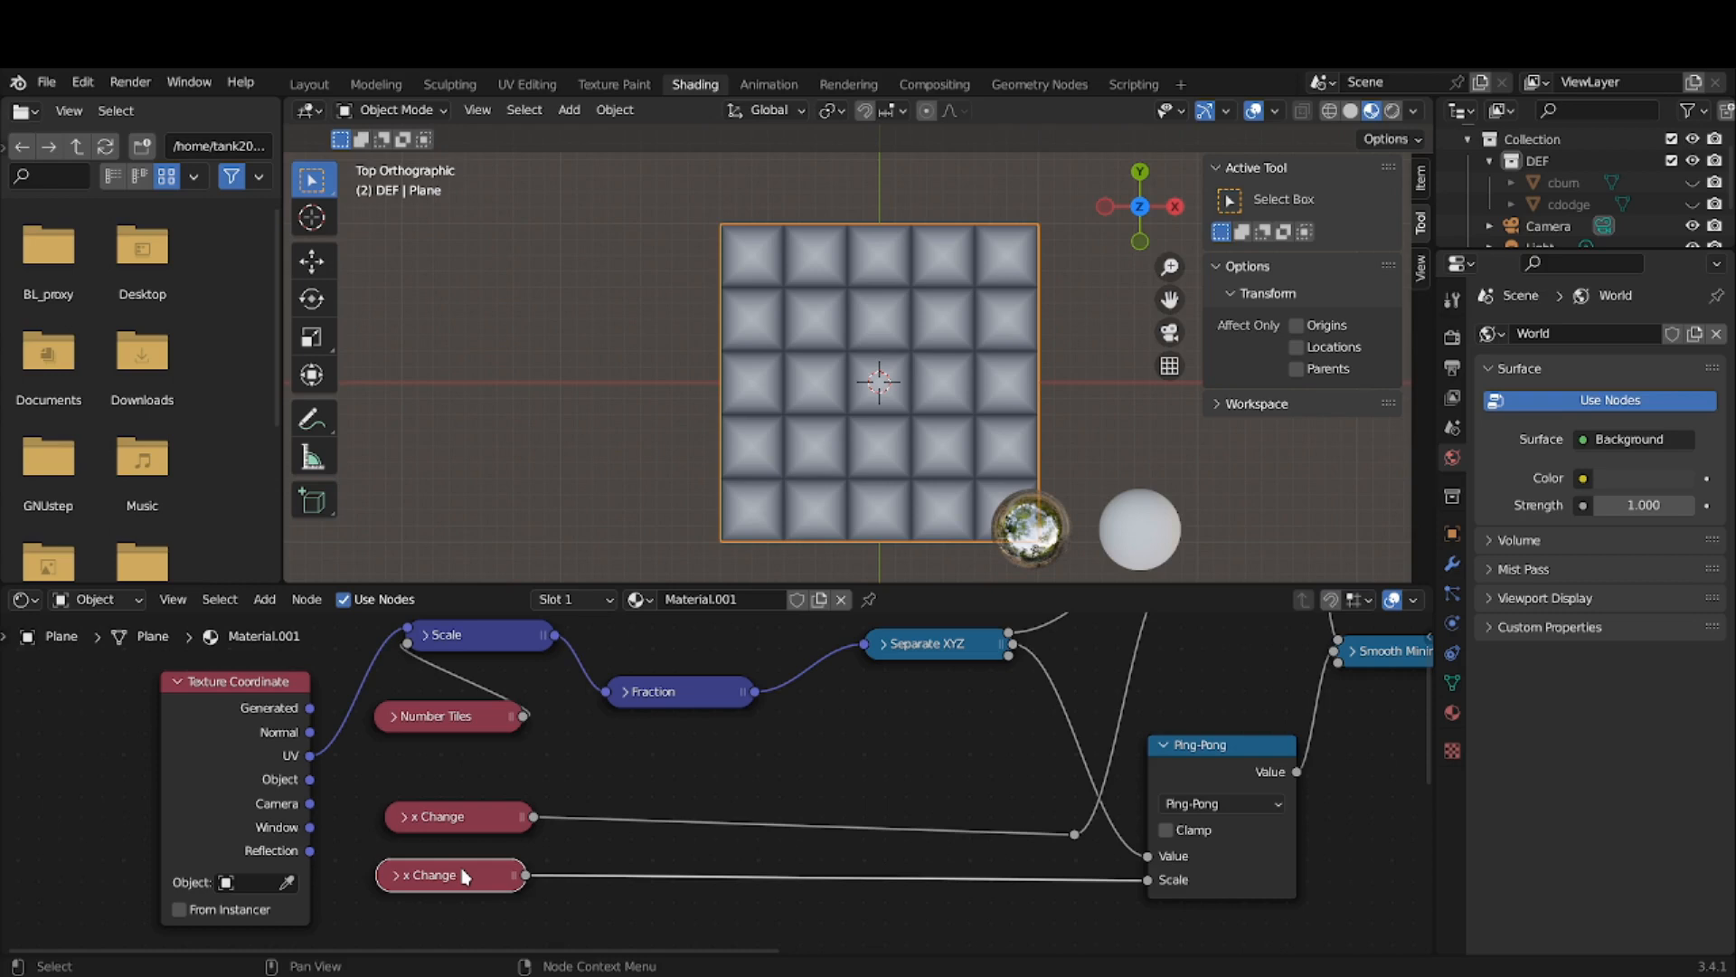
key(F3)
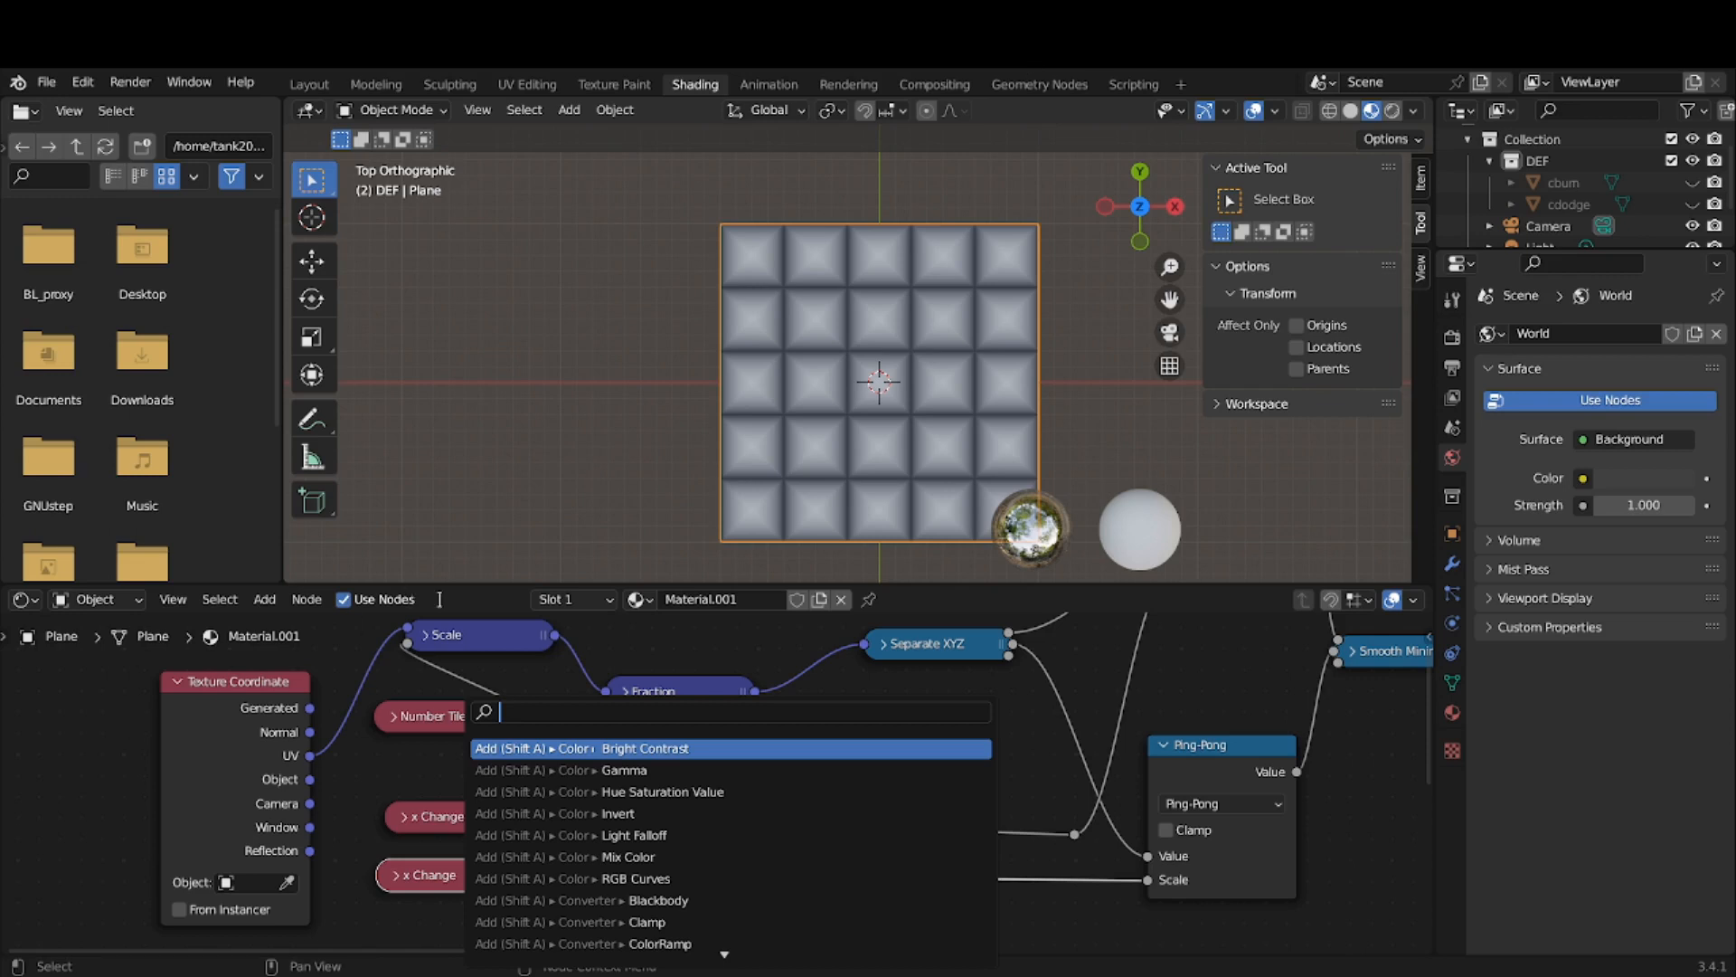
key(Escape)
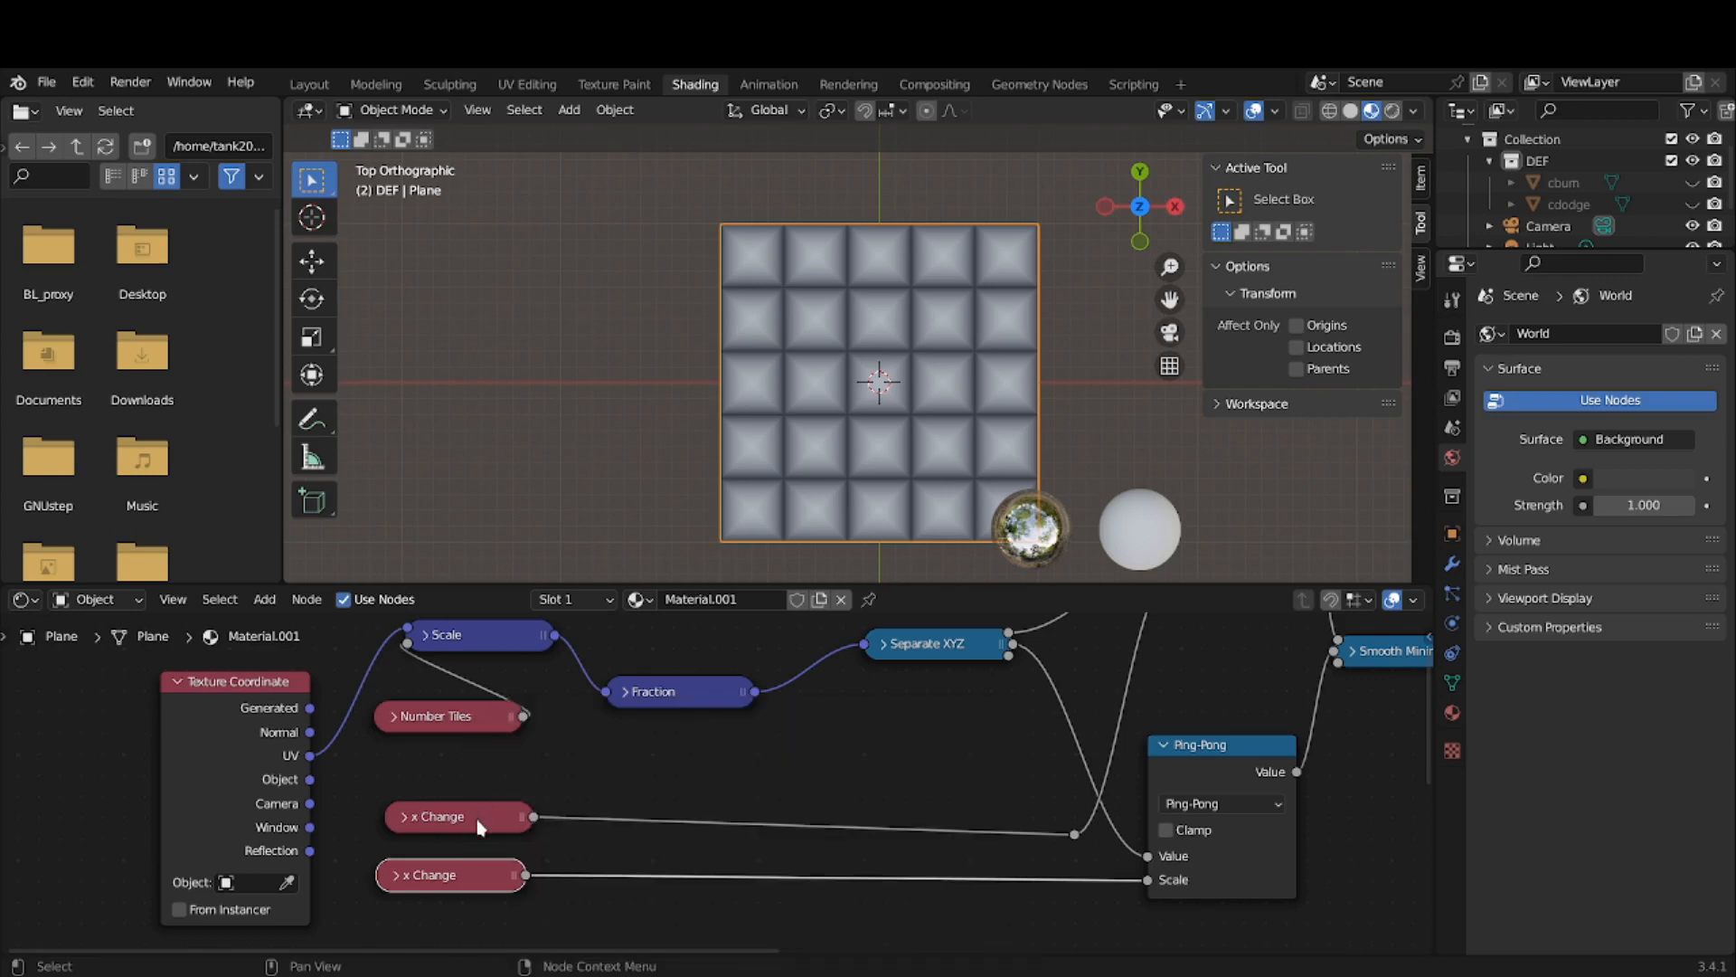
key(F2)
key(F2)
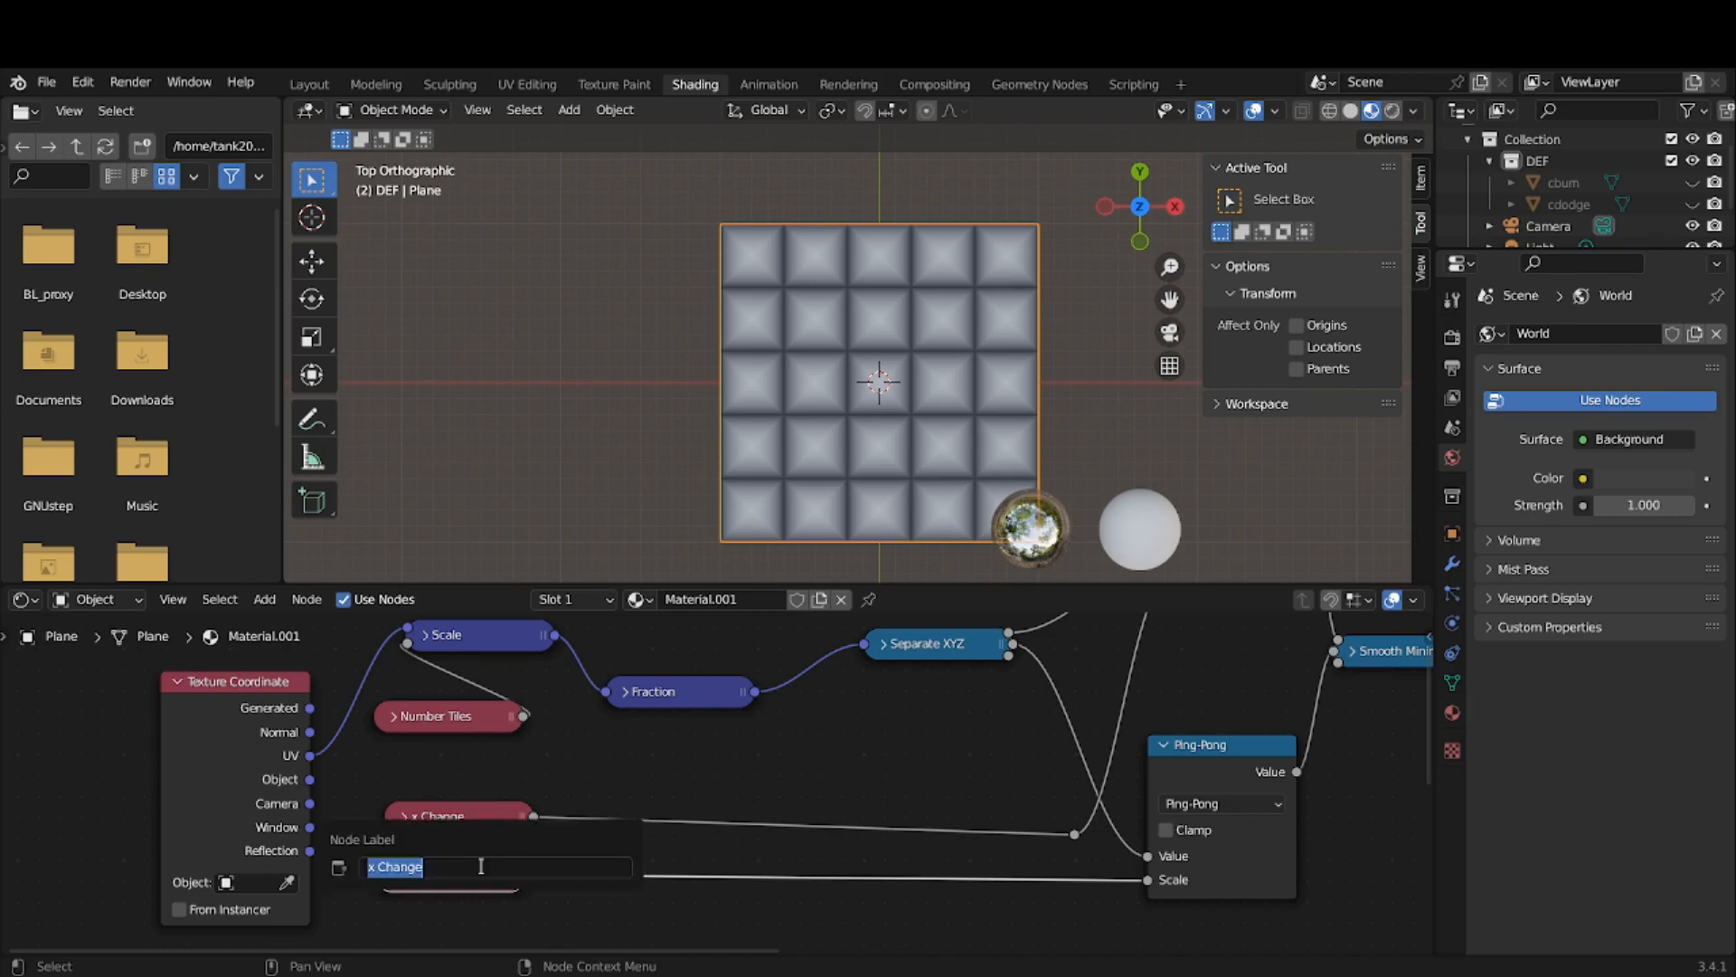
click(378, 866)
key(BackSpace)
key(BackSpace)
text(y)
key(Return)
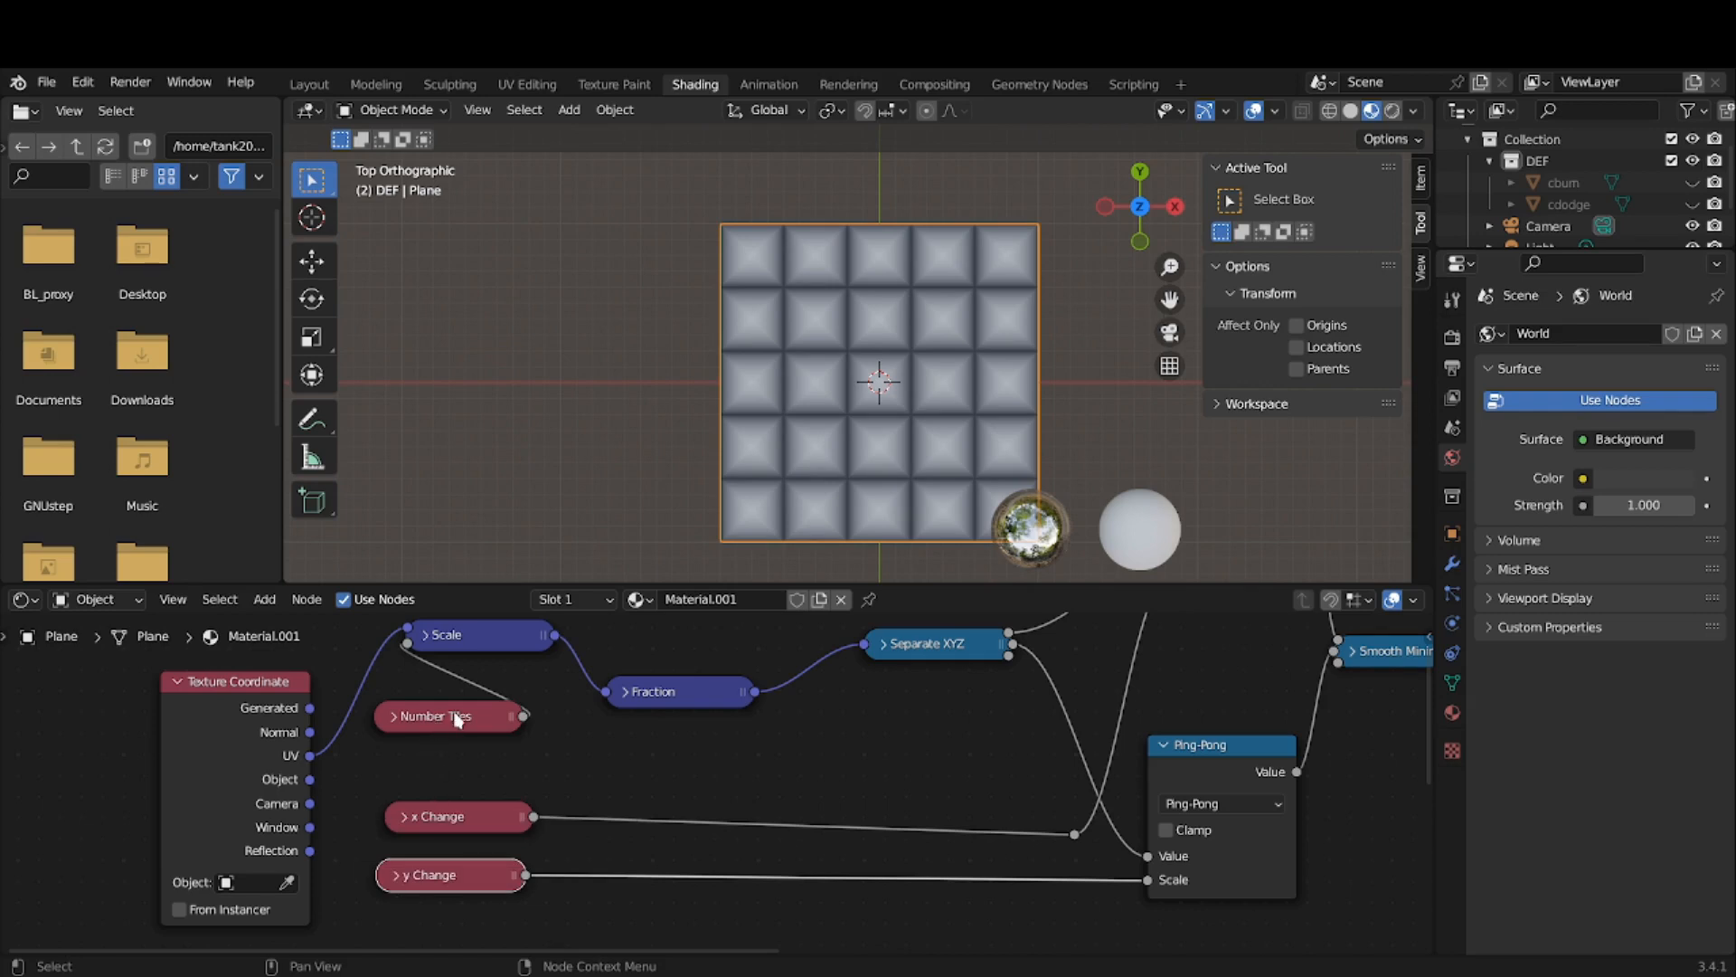
- Move the Number Tiles node down above x Change and add a reroute point on its link, placed just below the Scale node's output end
drag(457, 715, 457, 765)
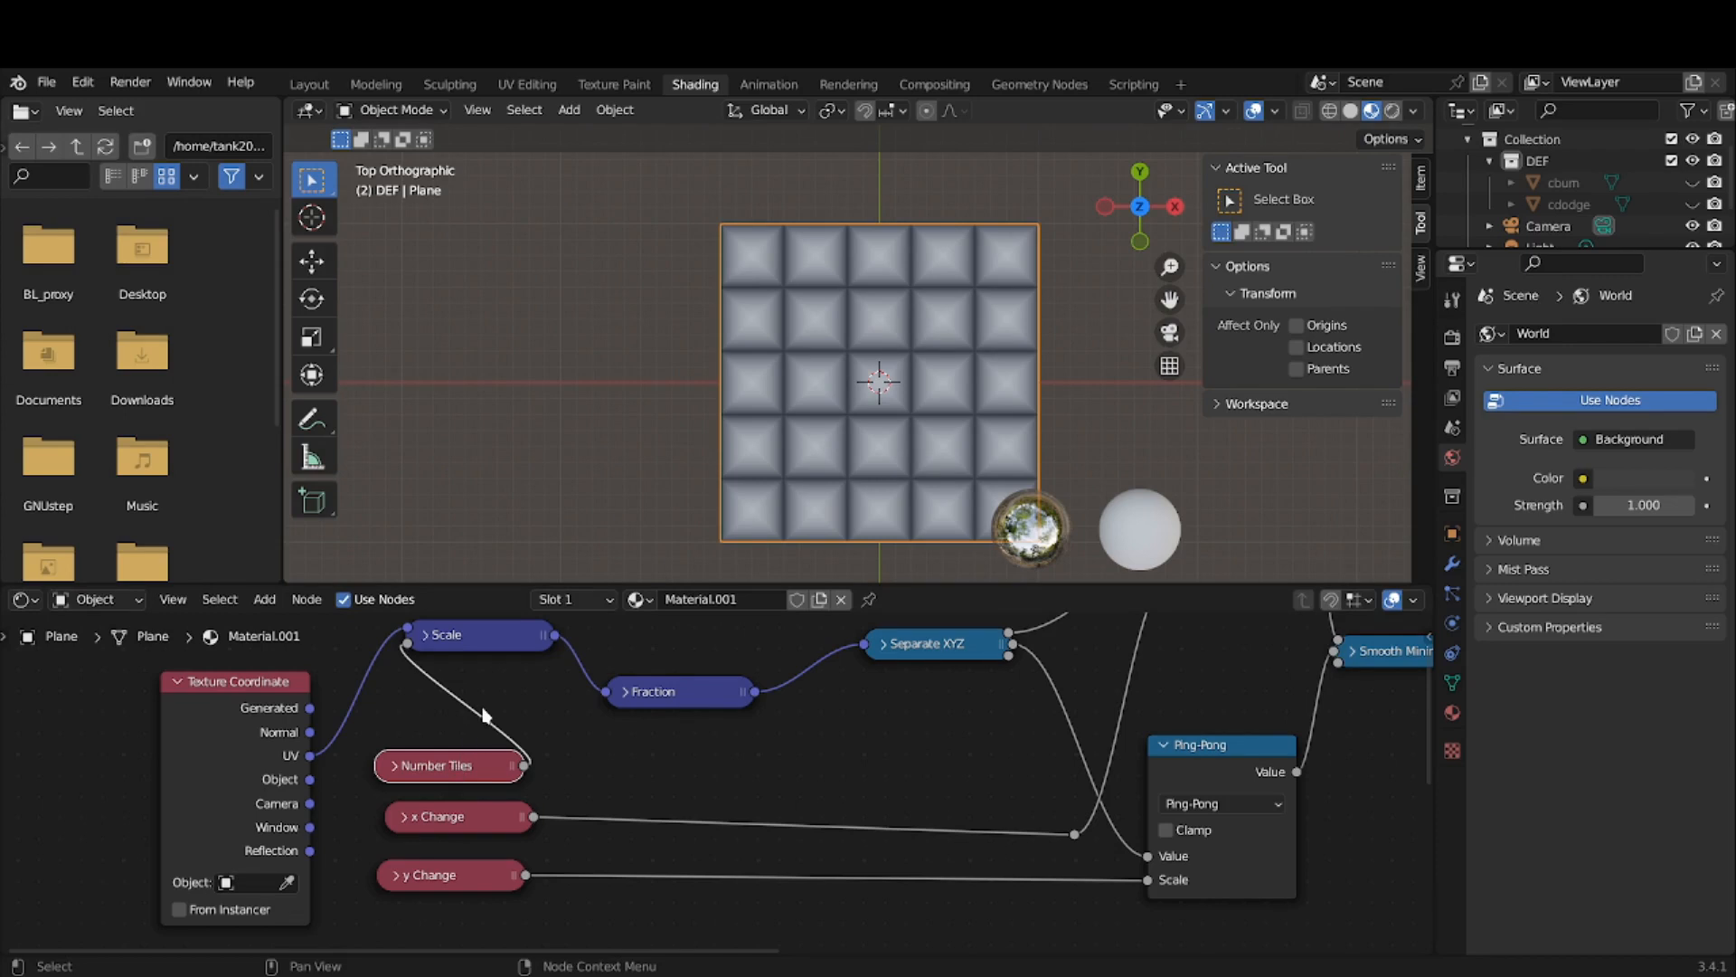
key(shift)
shift+right_drag(488, 715, 465, 720)
drag(485, 718, 514, 703)
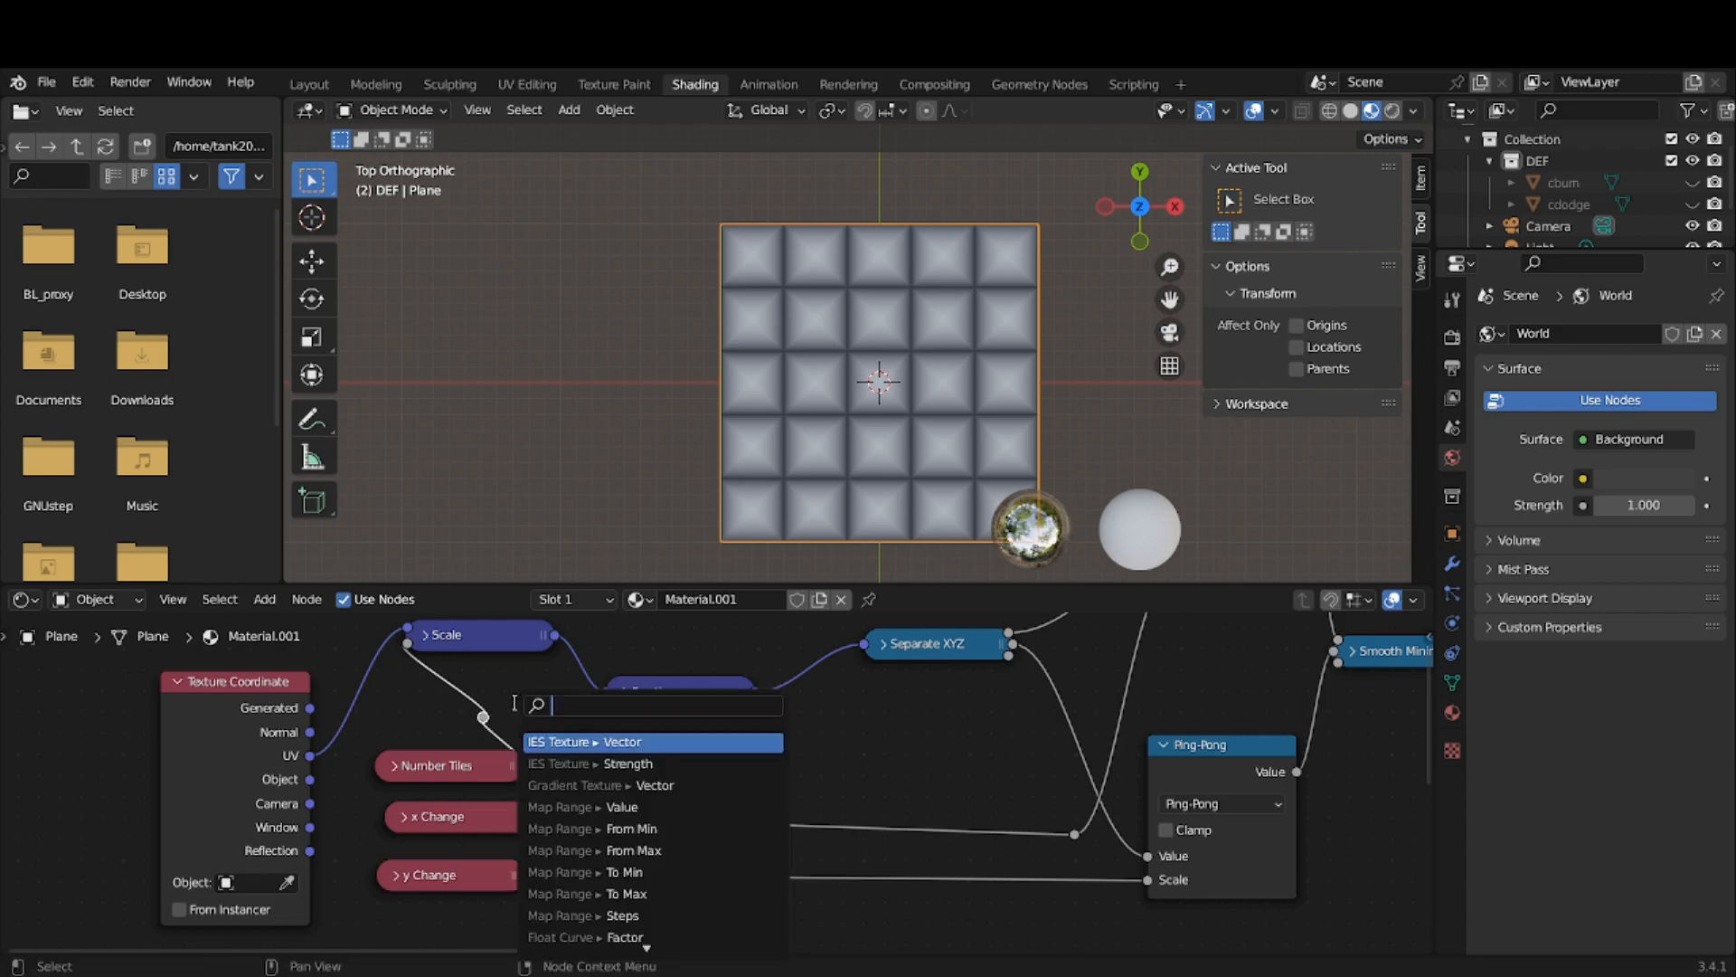
click(455, 719)
key(g)
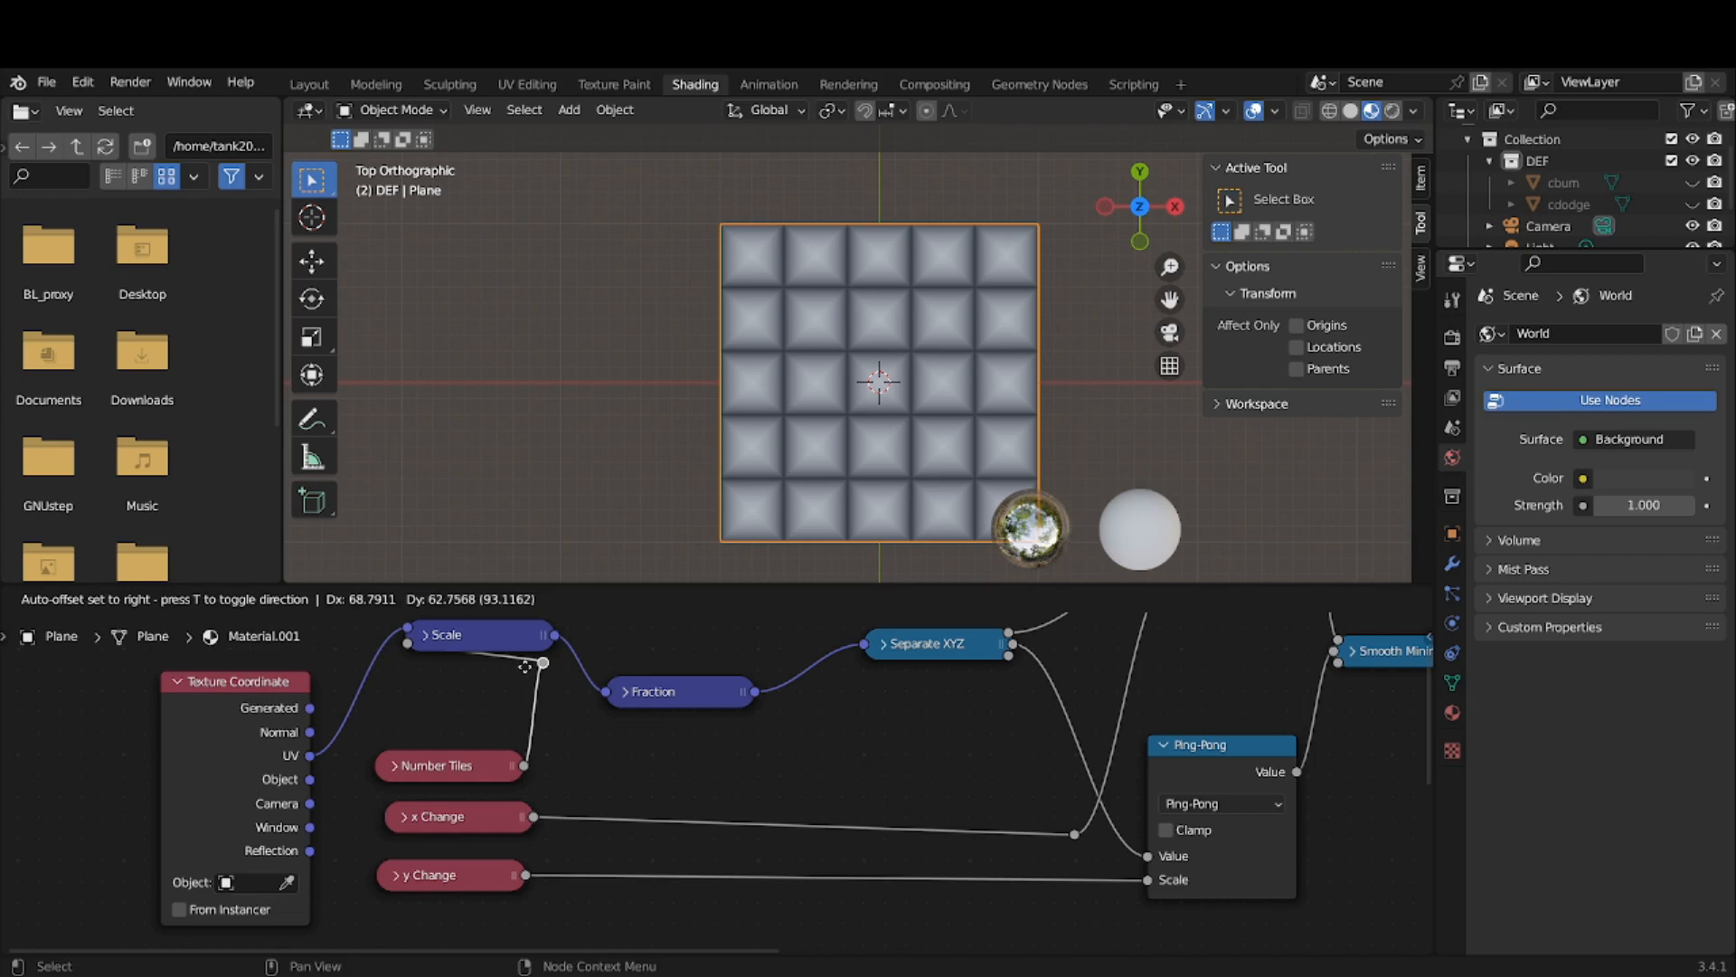
click(523, 664)
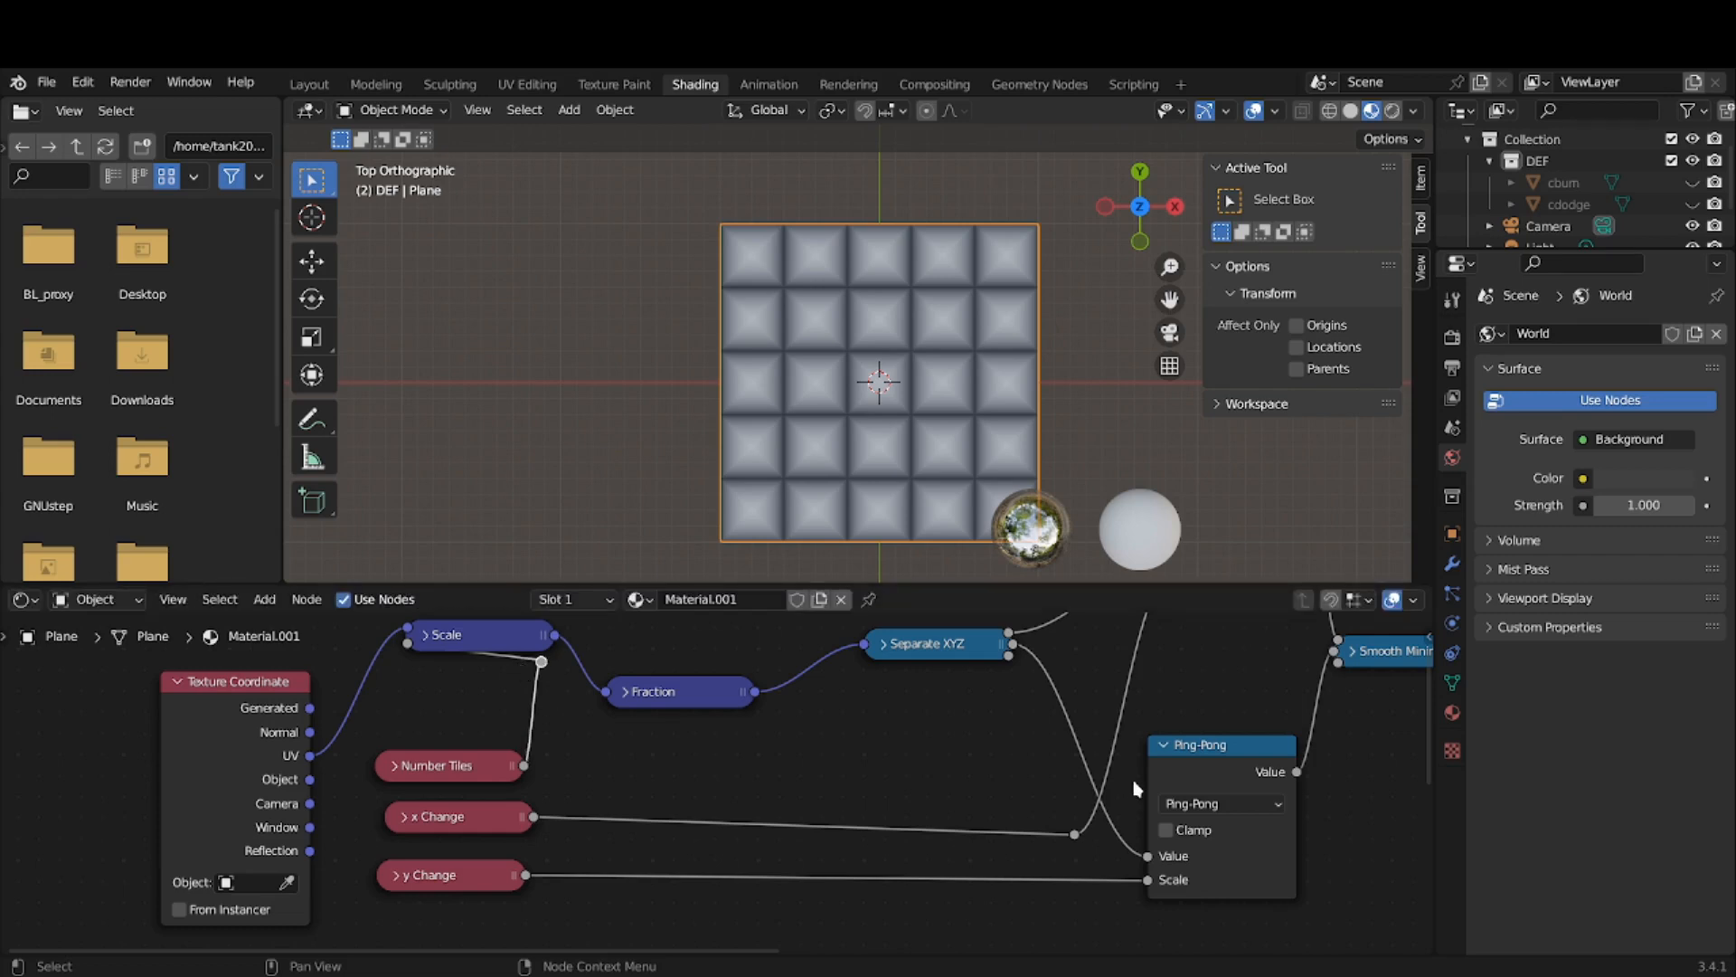
- Collapse the lower Ping-Pong node, and set the Smooth Minimum node's Distance to -0.3 before collapsing it too
scroll(1138, 789, up, 1)
click(1200, 750)
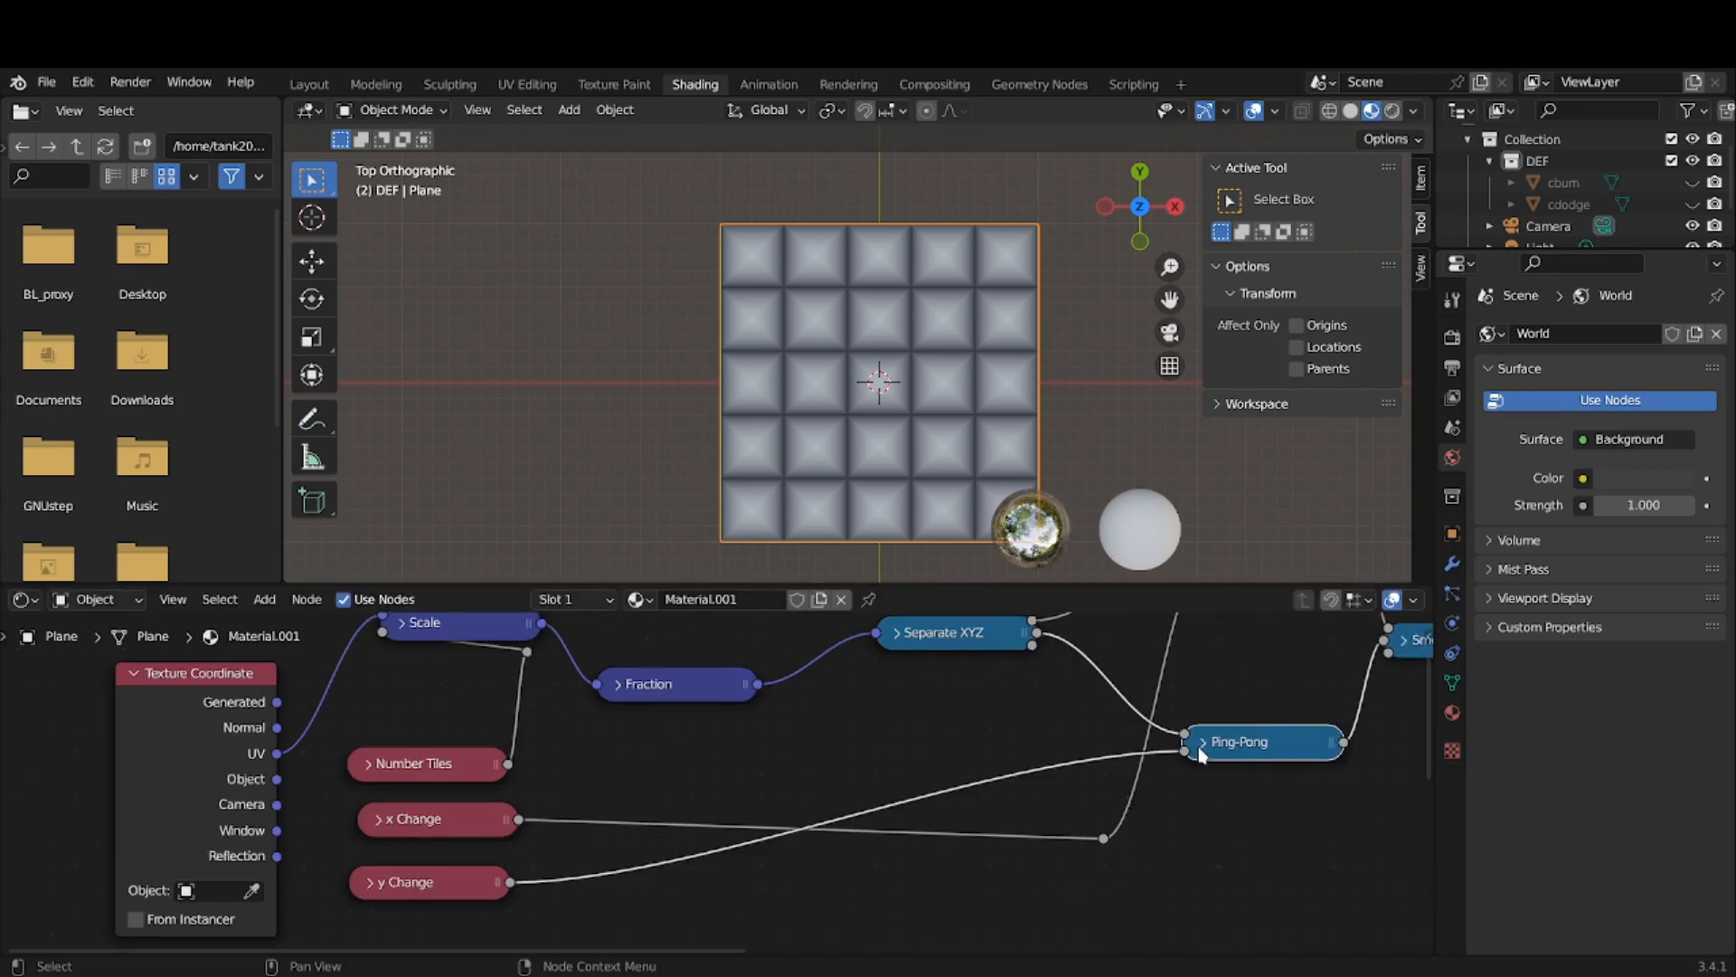
middle_drag(1200, 750, 1063, 780)
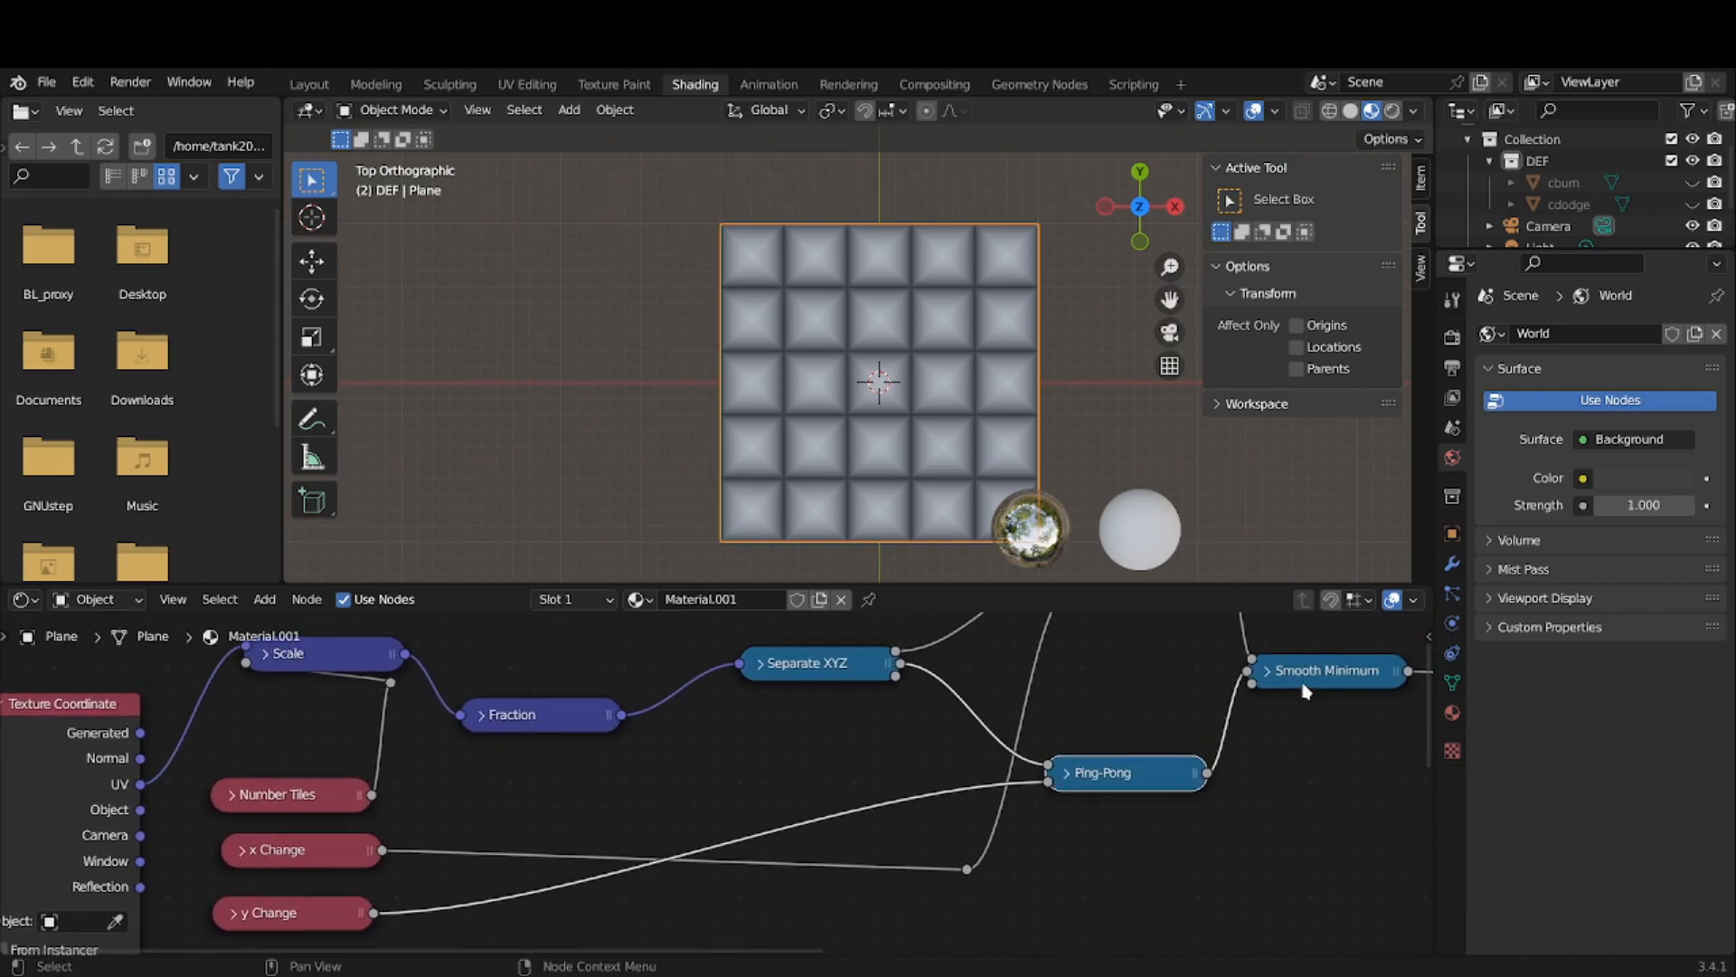
click(1268, 671)
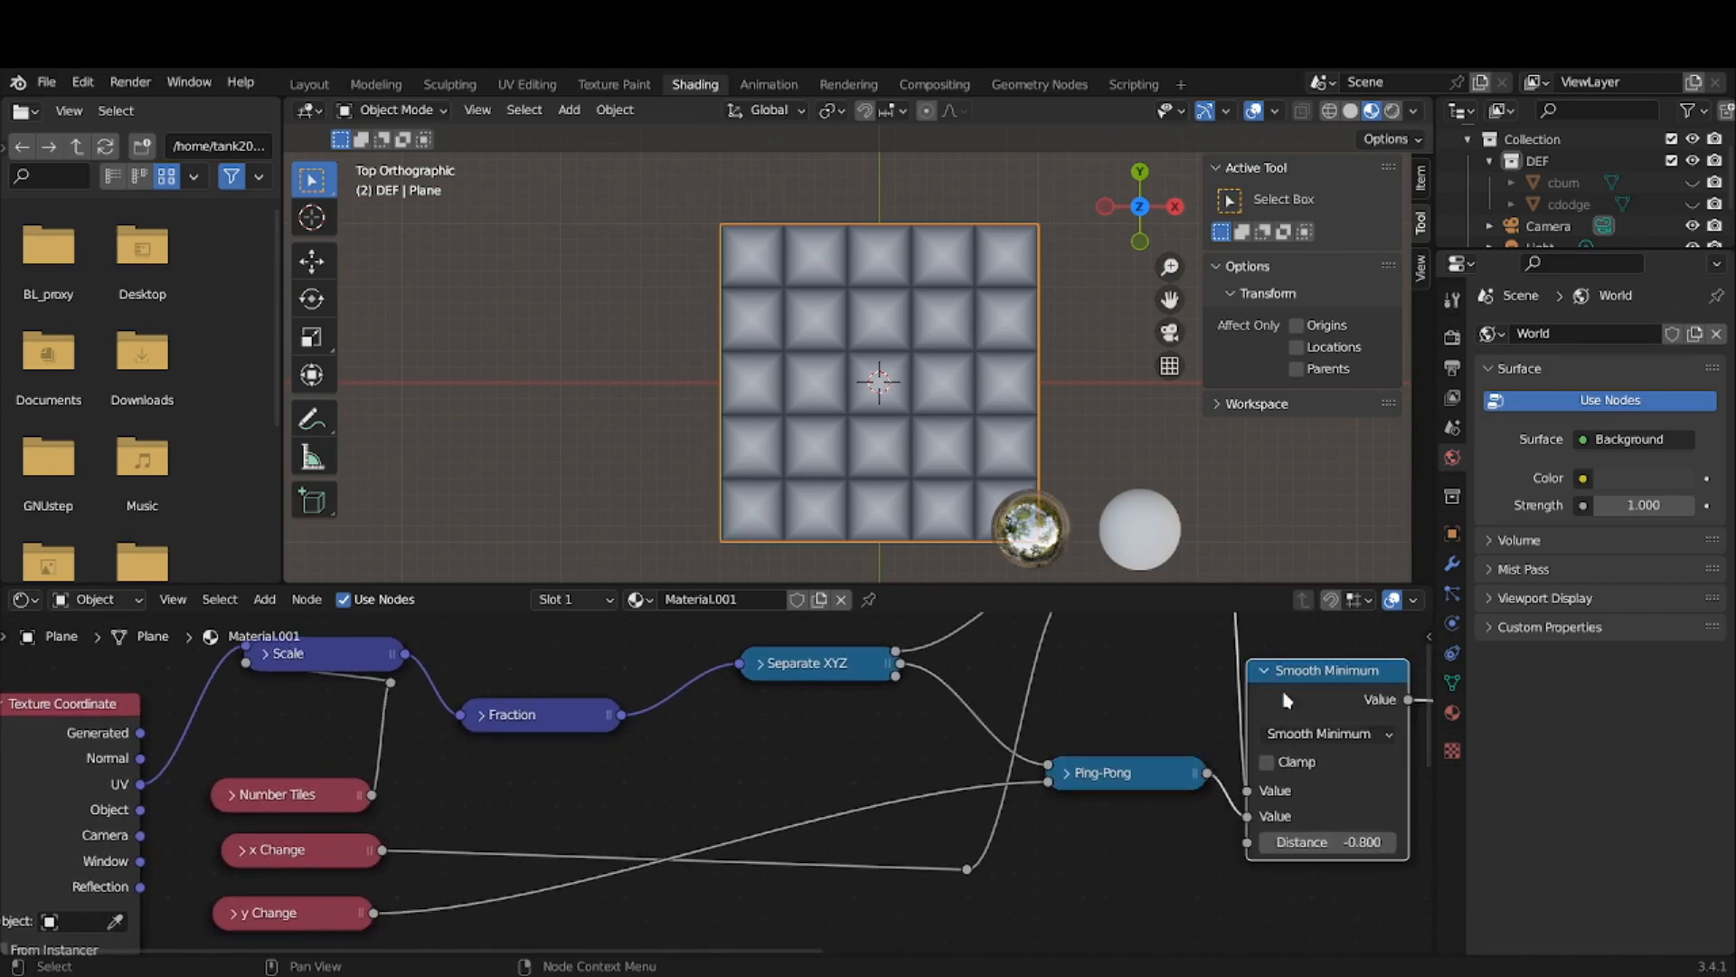
click(1343, 843)
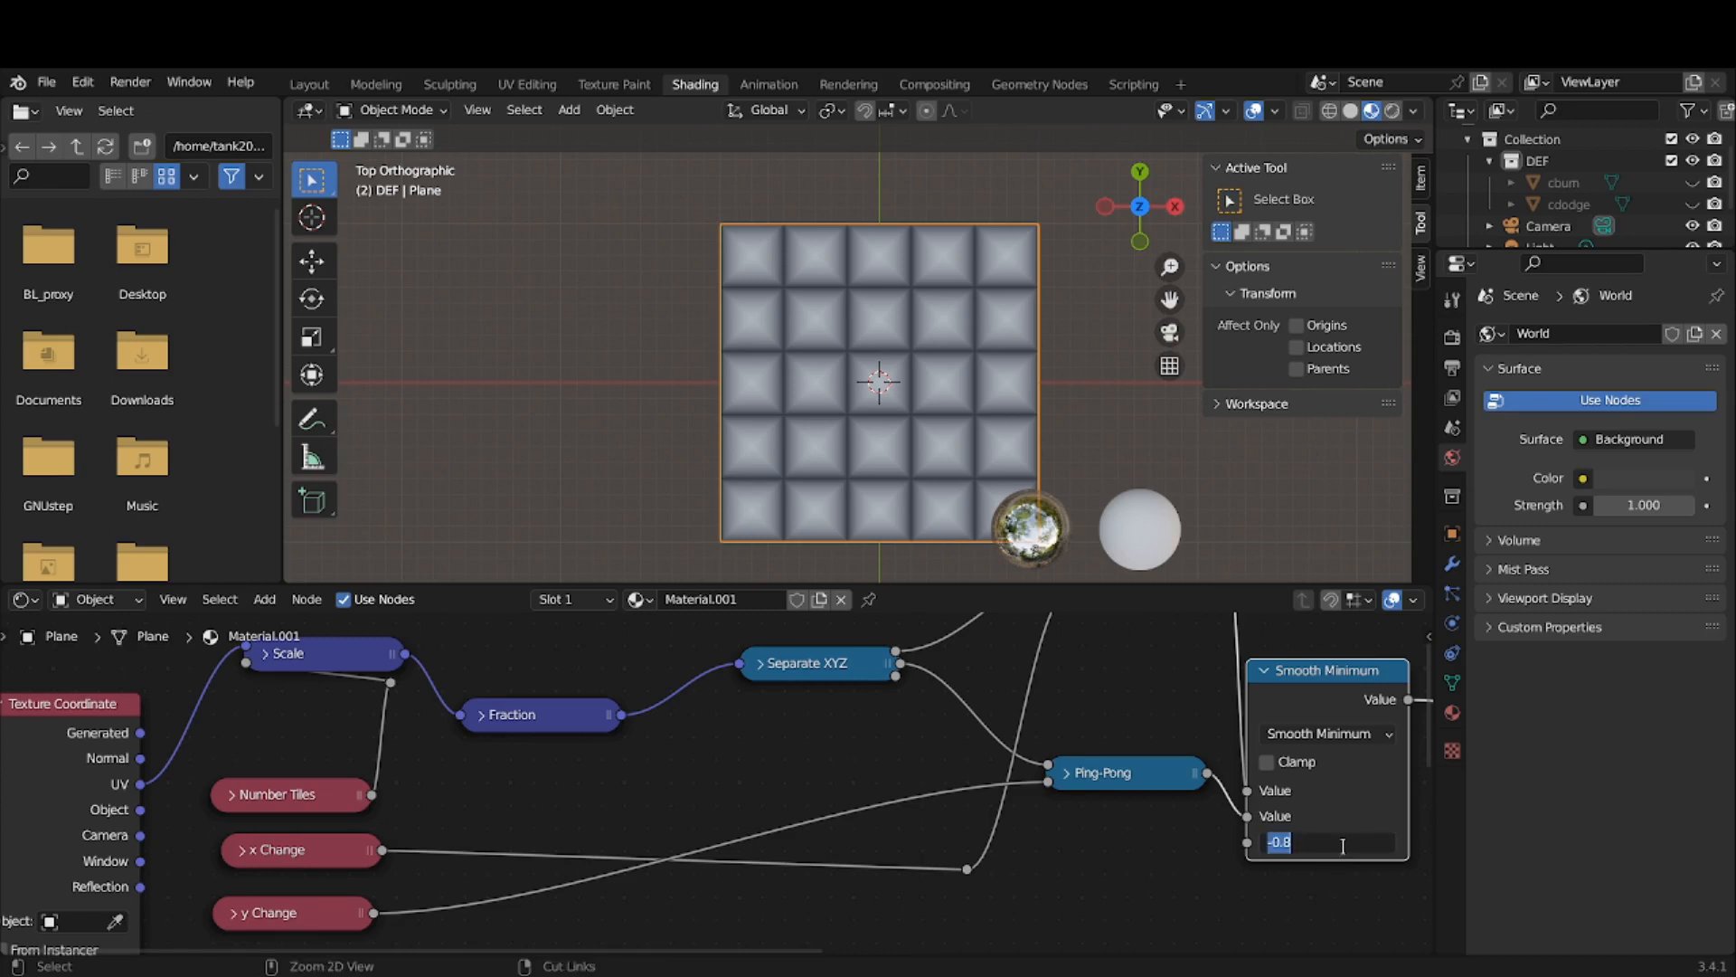
click(1349, 888)
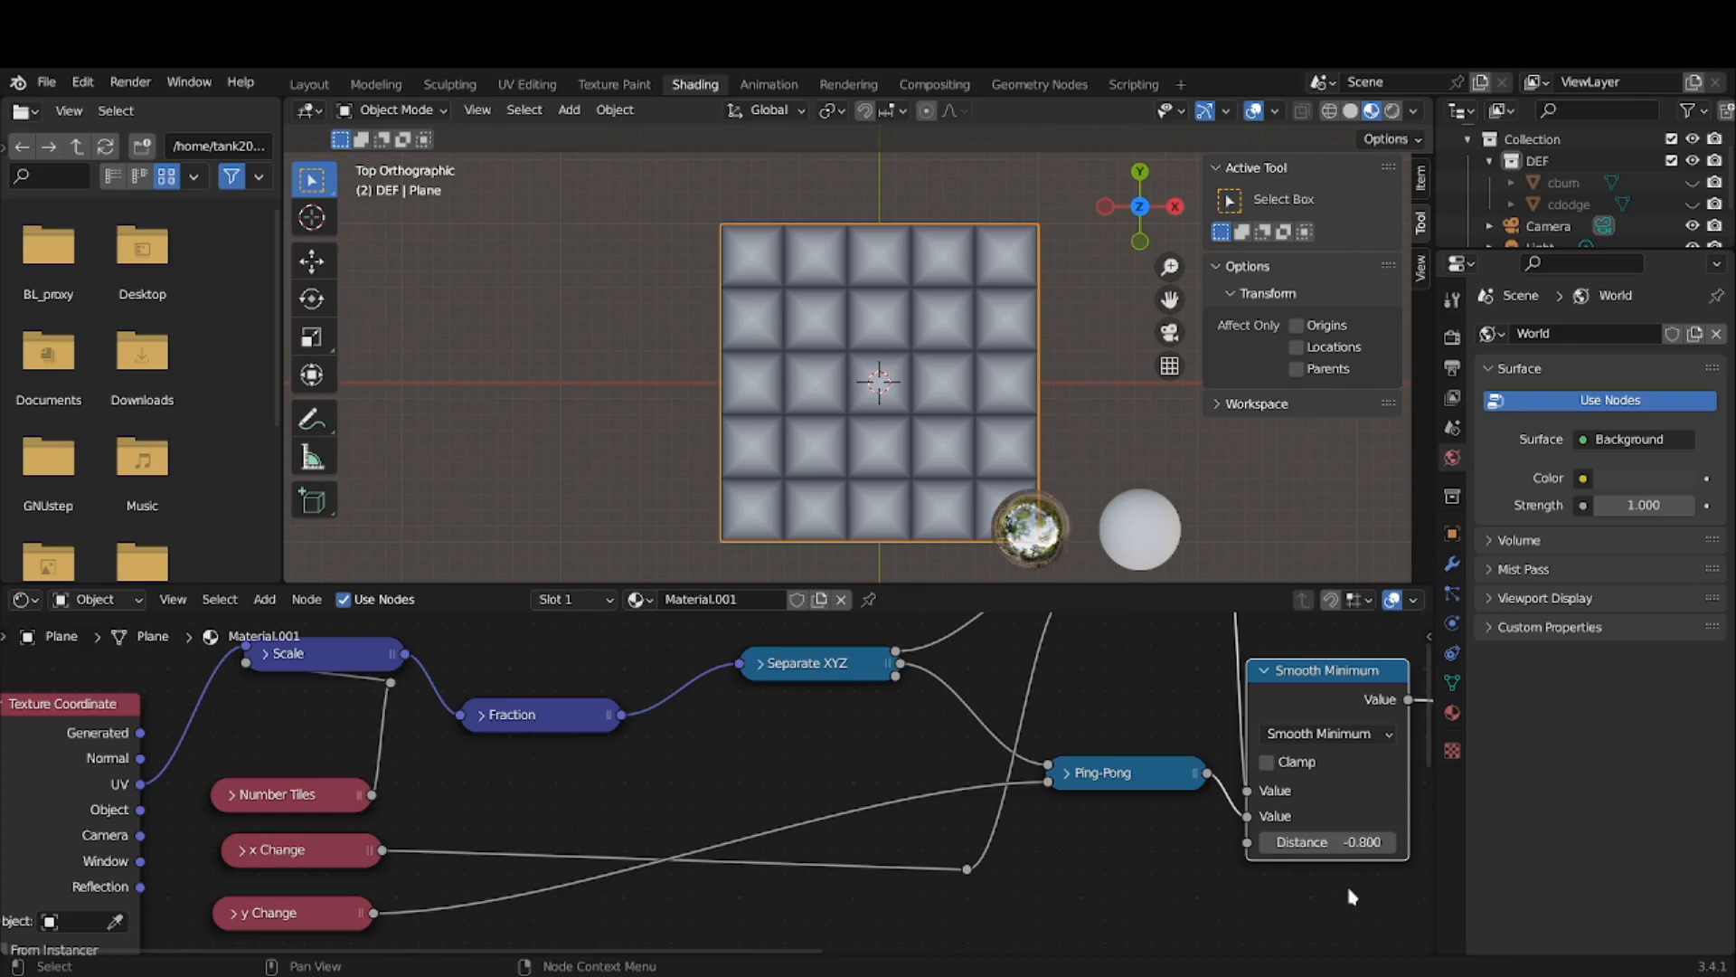
click(1323, 841)
mouse_move(1323, 841)
ctrl+mouse_down()
mouse_move(1401, 841)
mouse_move(1306, 841)
ctrl+mouse_up()
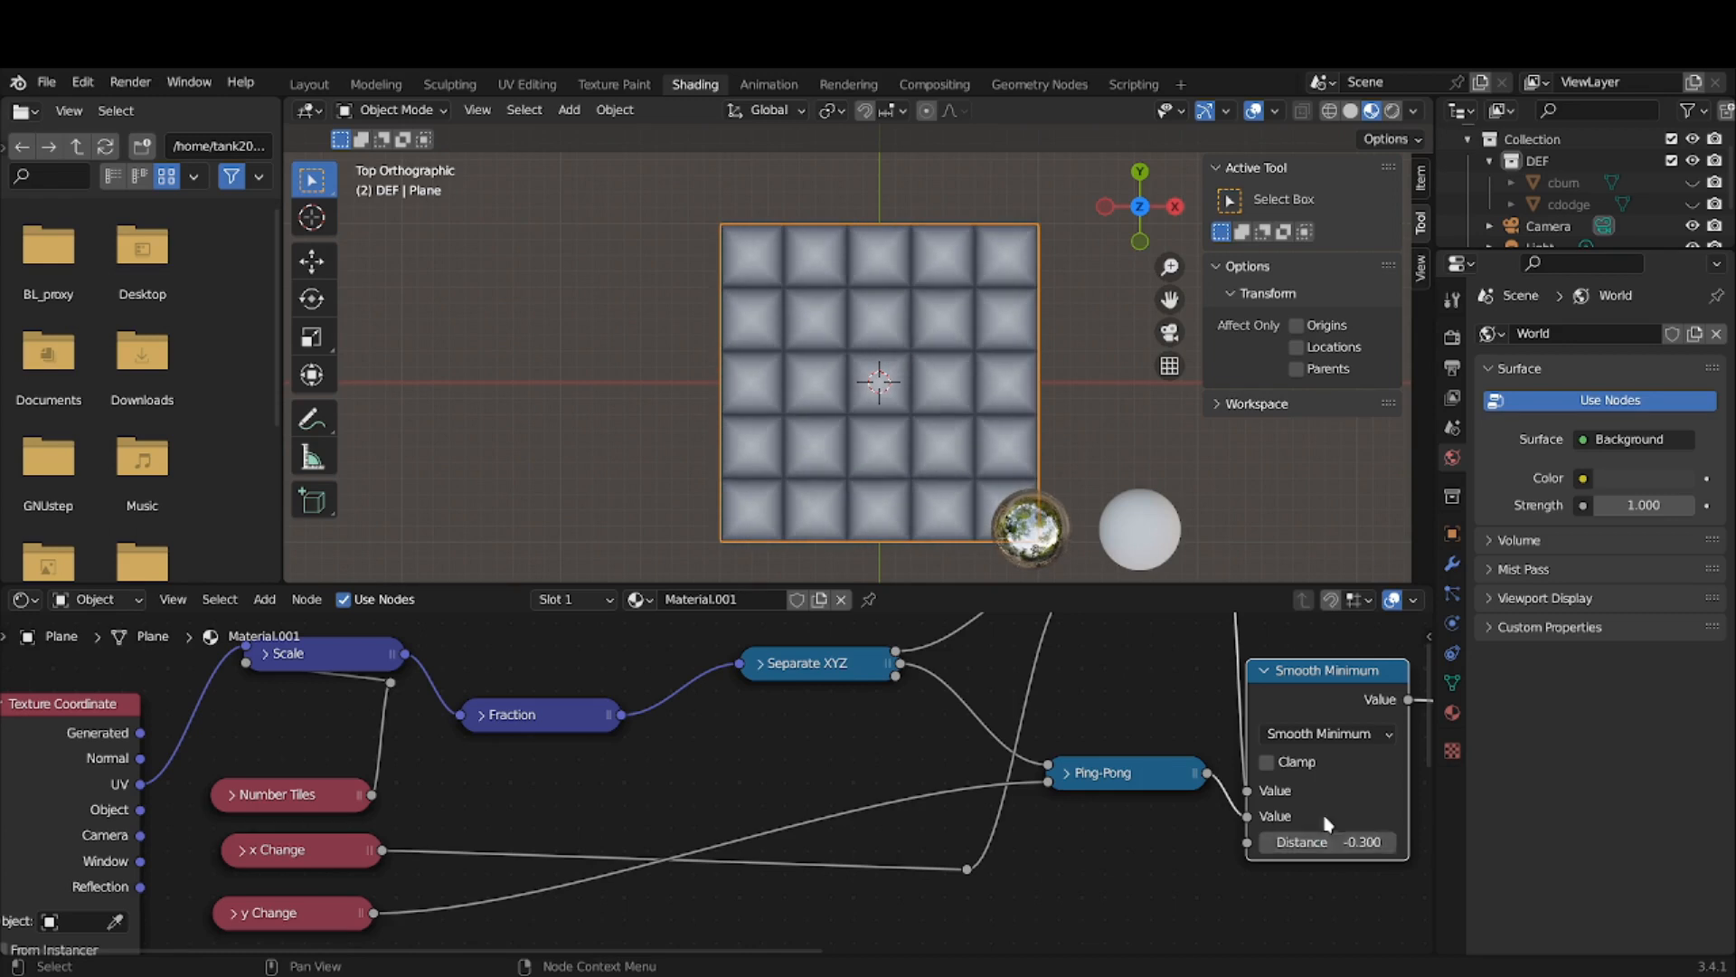
click(1264, 673)
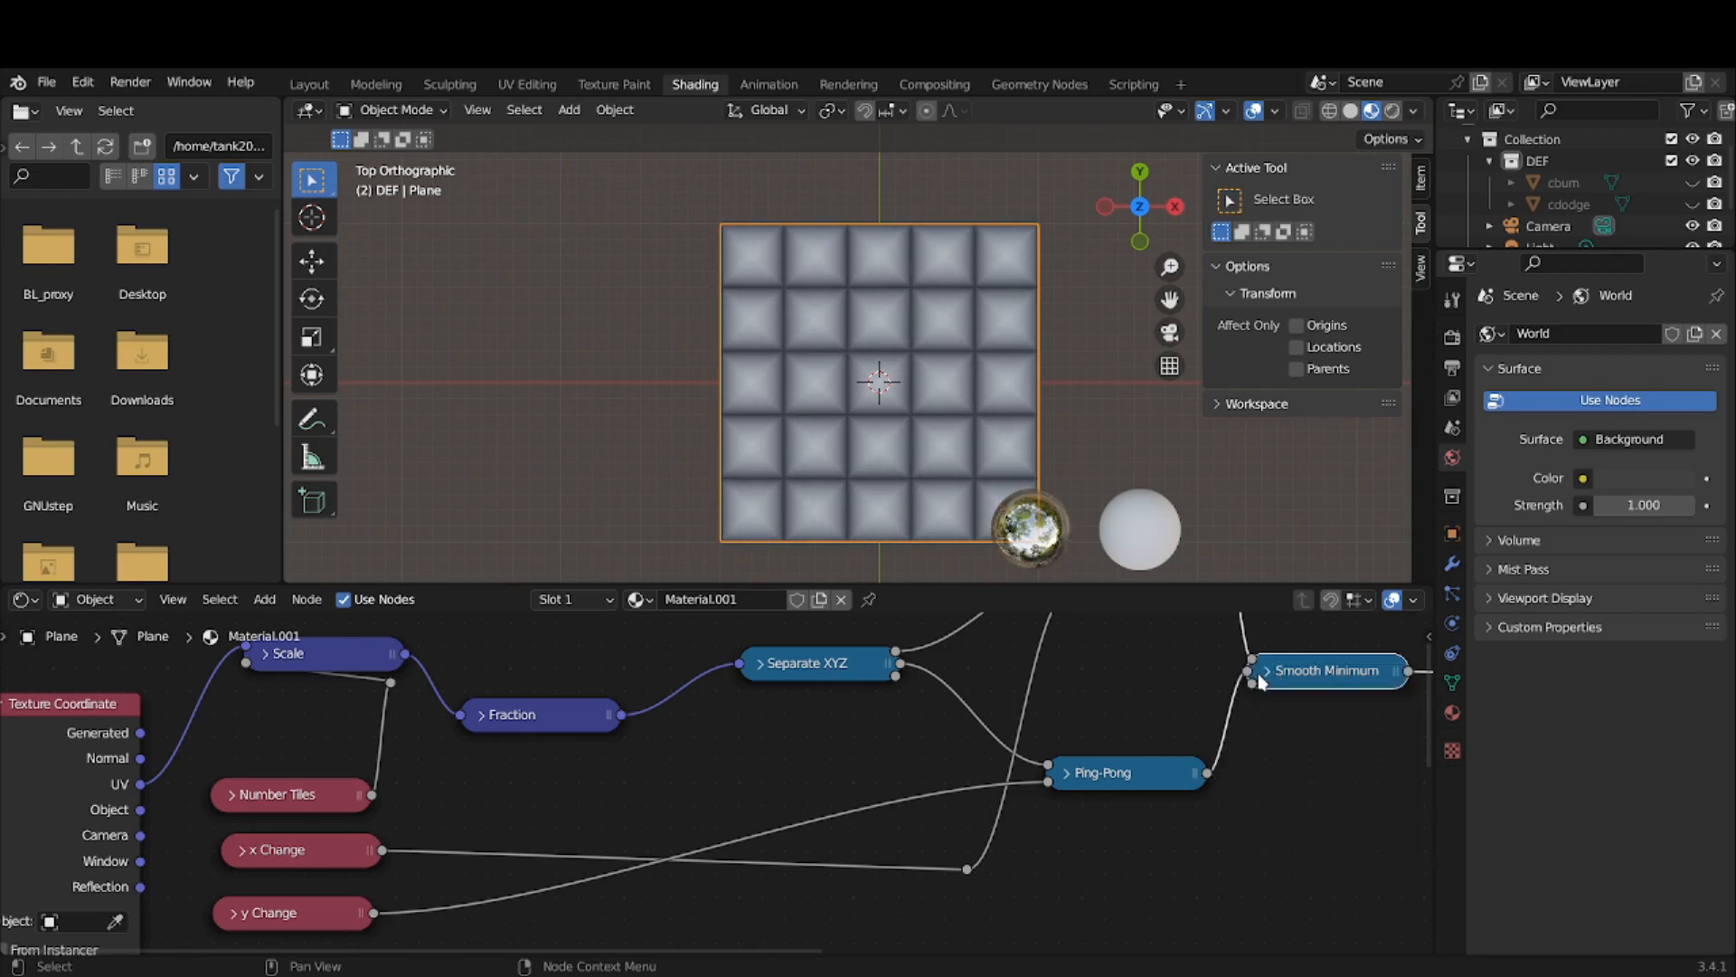
- Move the reroute point on the x Change link up, level with the lower Ping-Pong node and just before its inputs
scroll(1089, 799, up, 1)
middle_drag(1090, 800, 1096, 698)
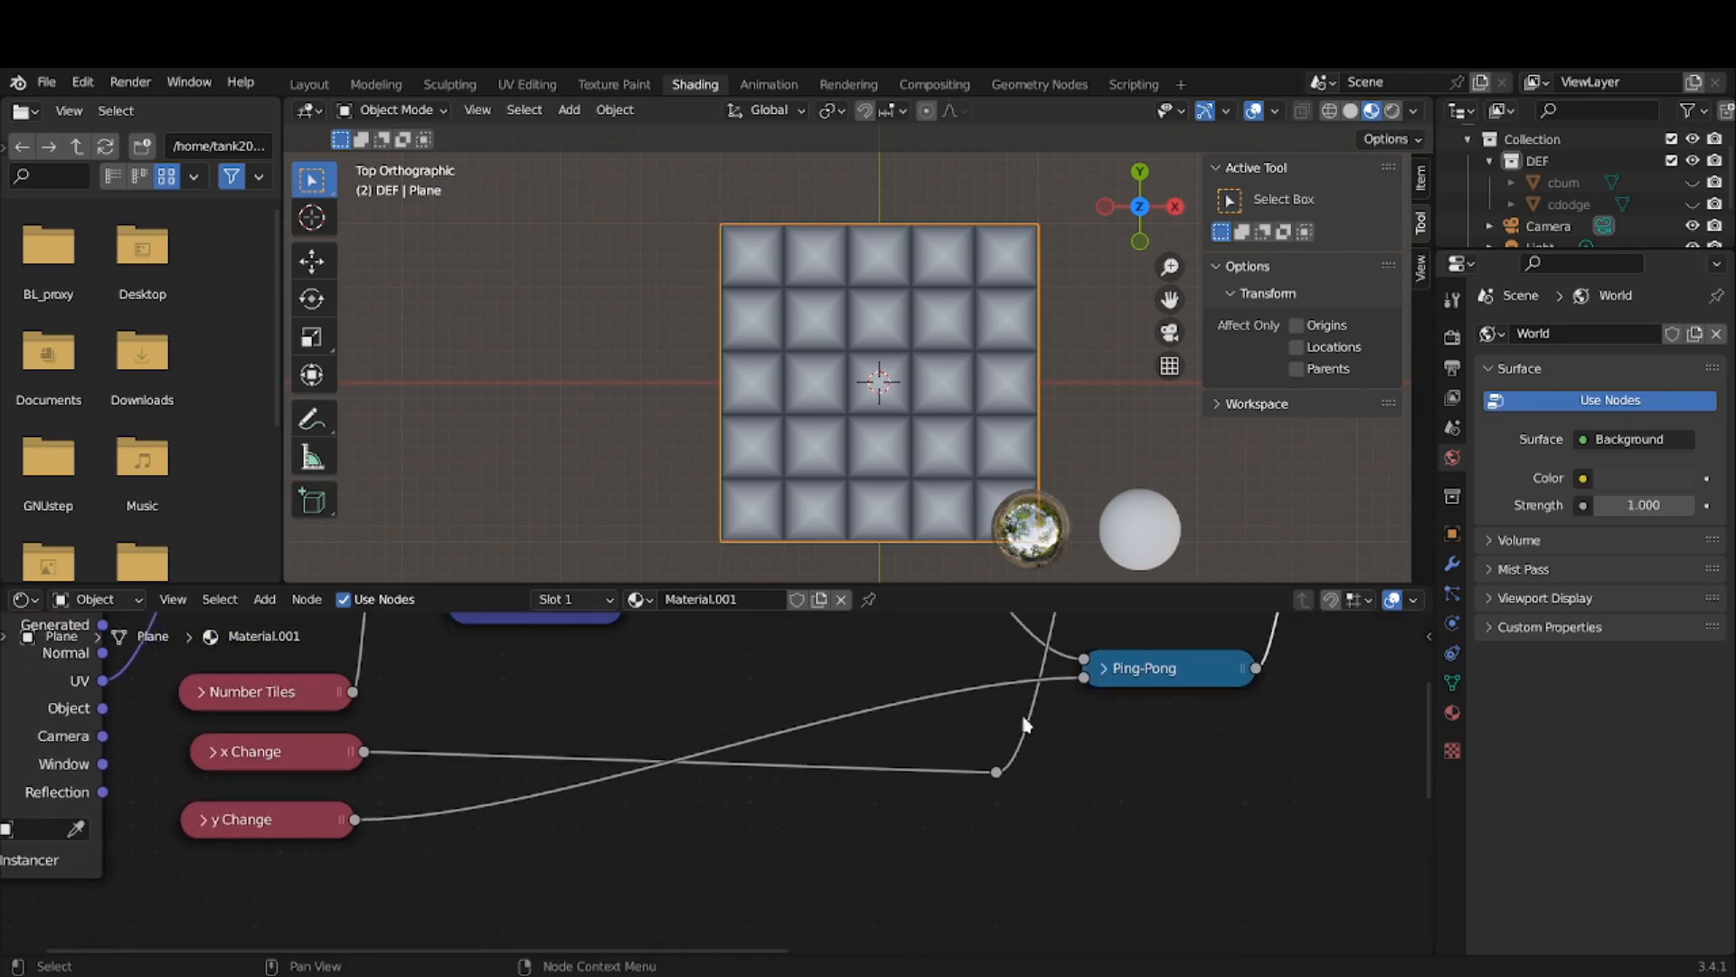
middle_drag(980, 717, 1033, 872)
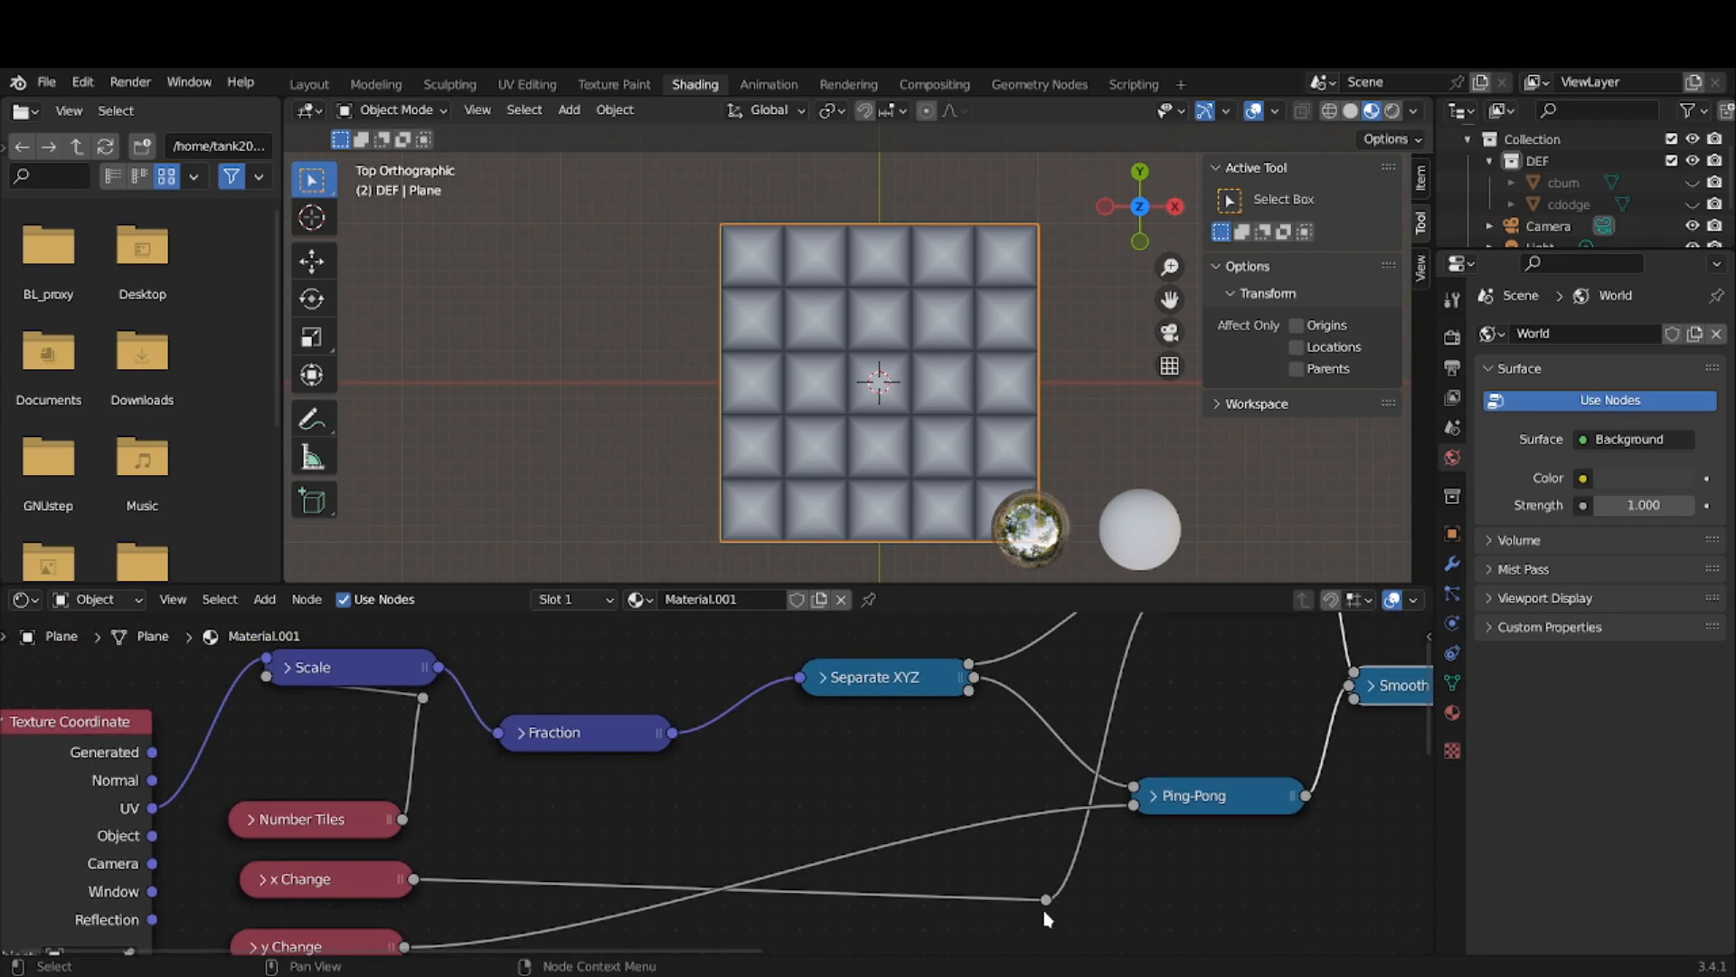
click(1047, 899)
key(g)
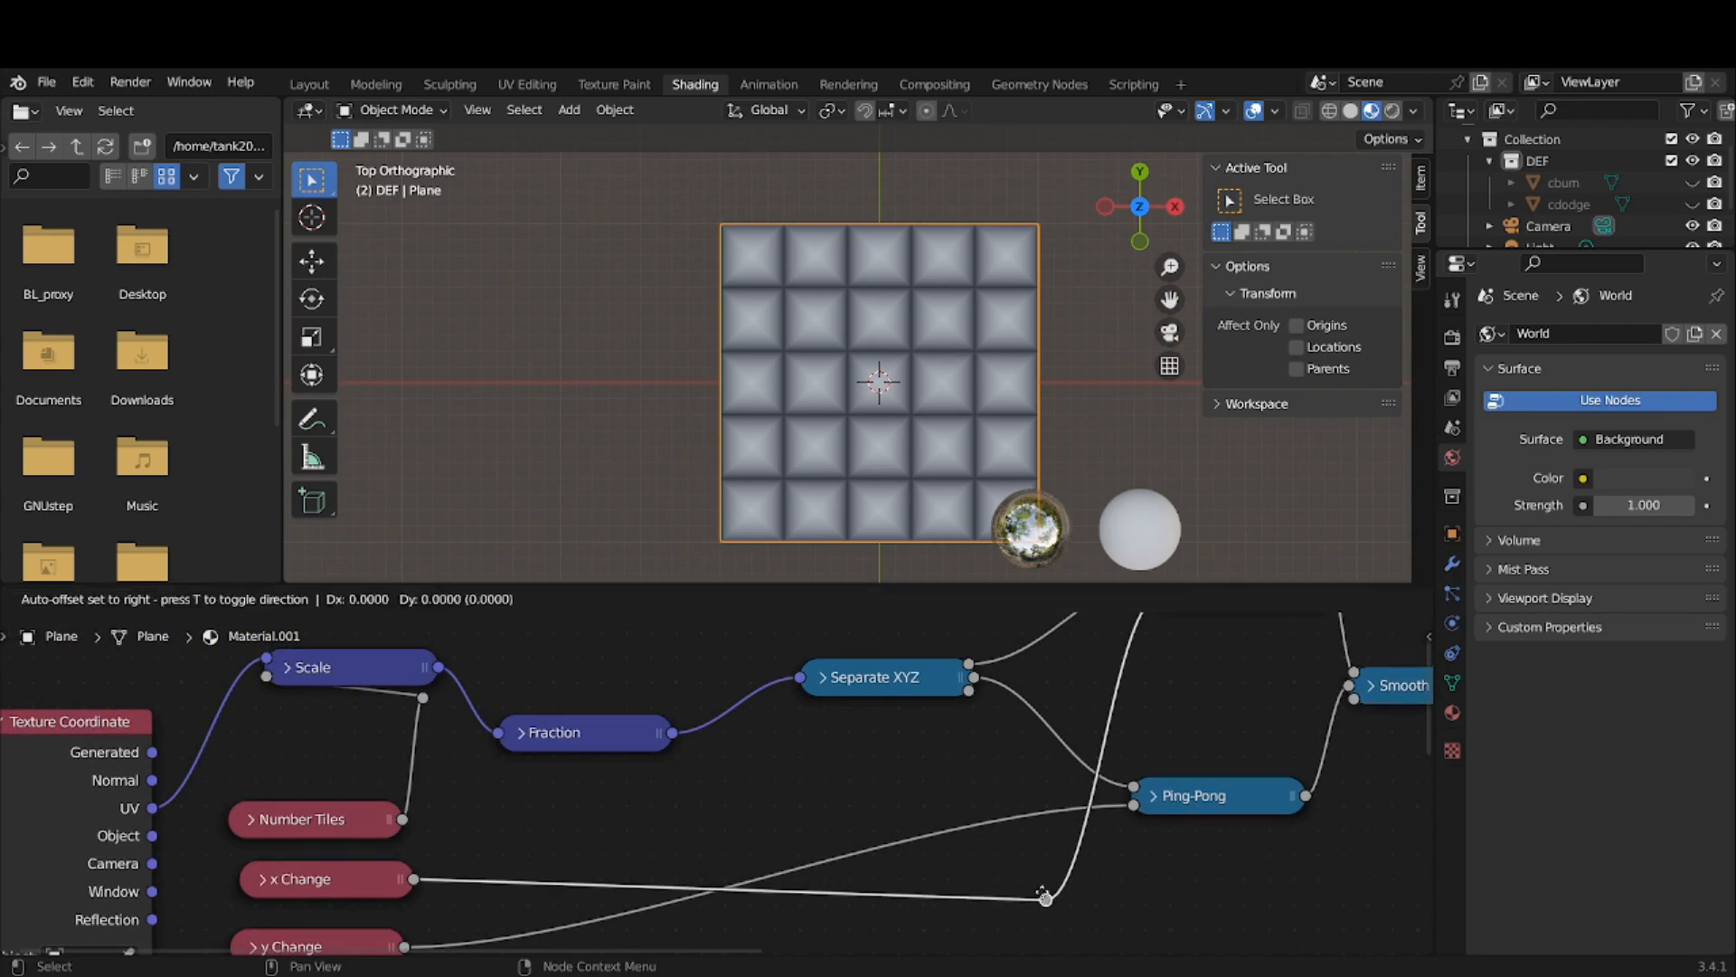
click(1032, 783)
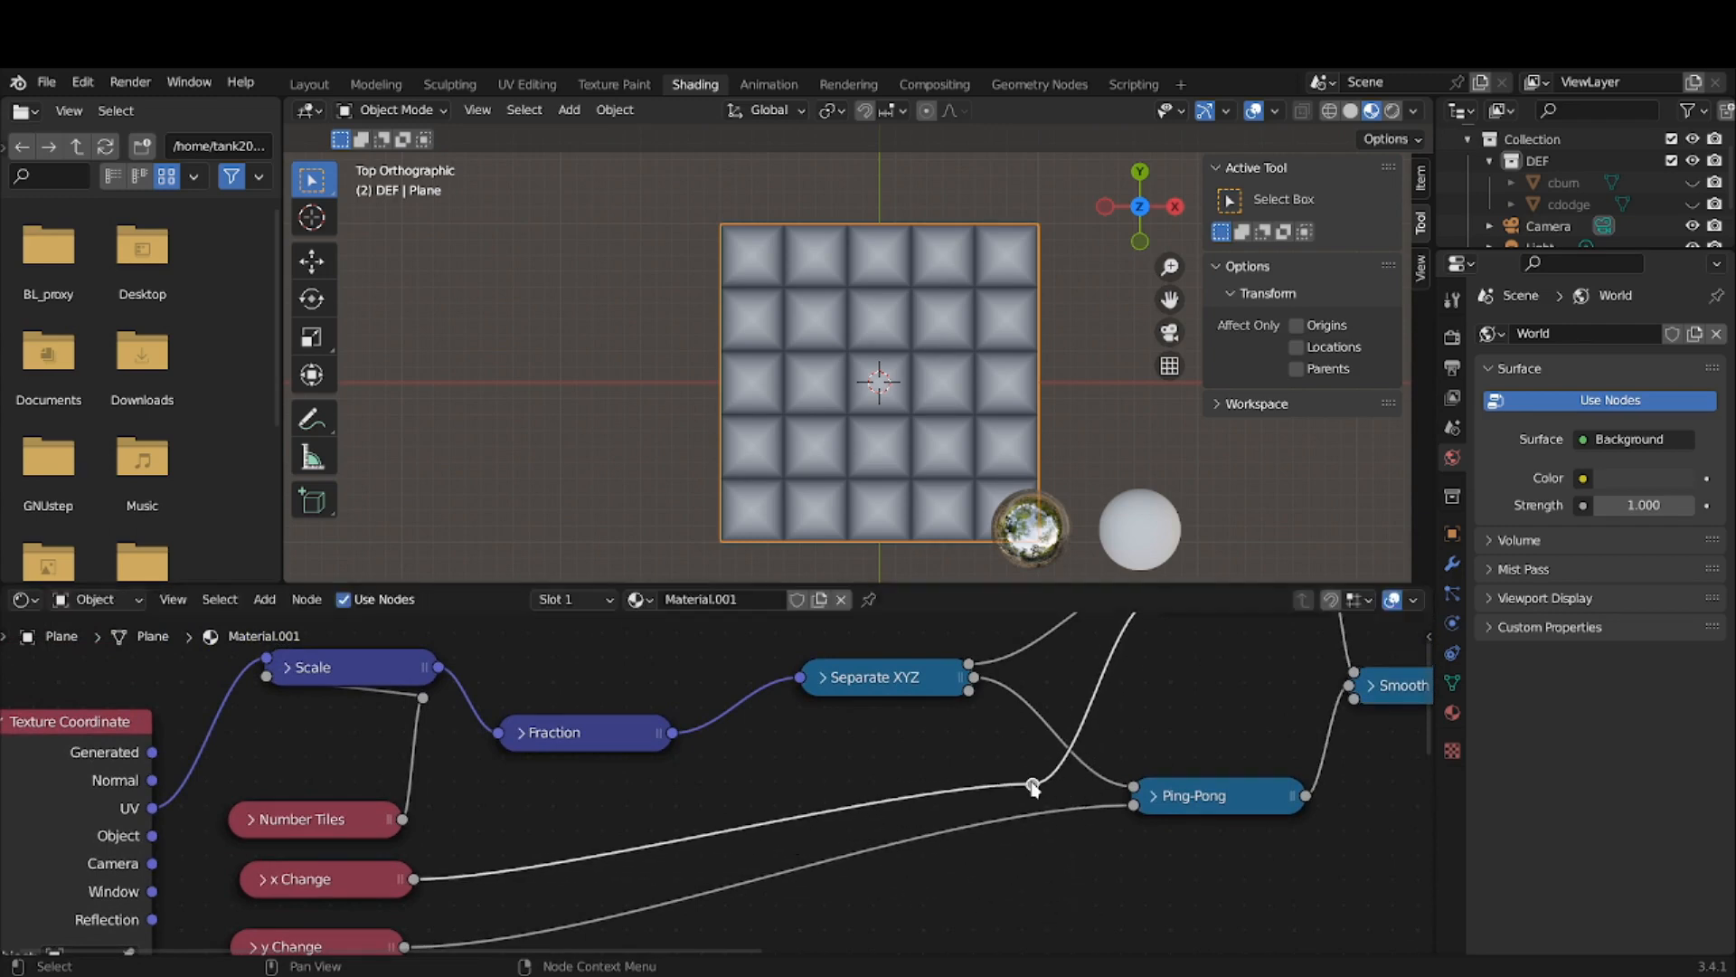
- Move the Number Tiles, x Change and y Change nodes up into an evenly spaced, aligned stack below the Scale node
click(378, 818)
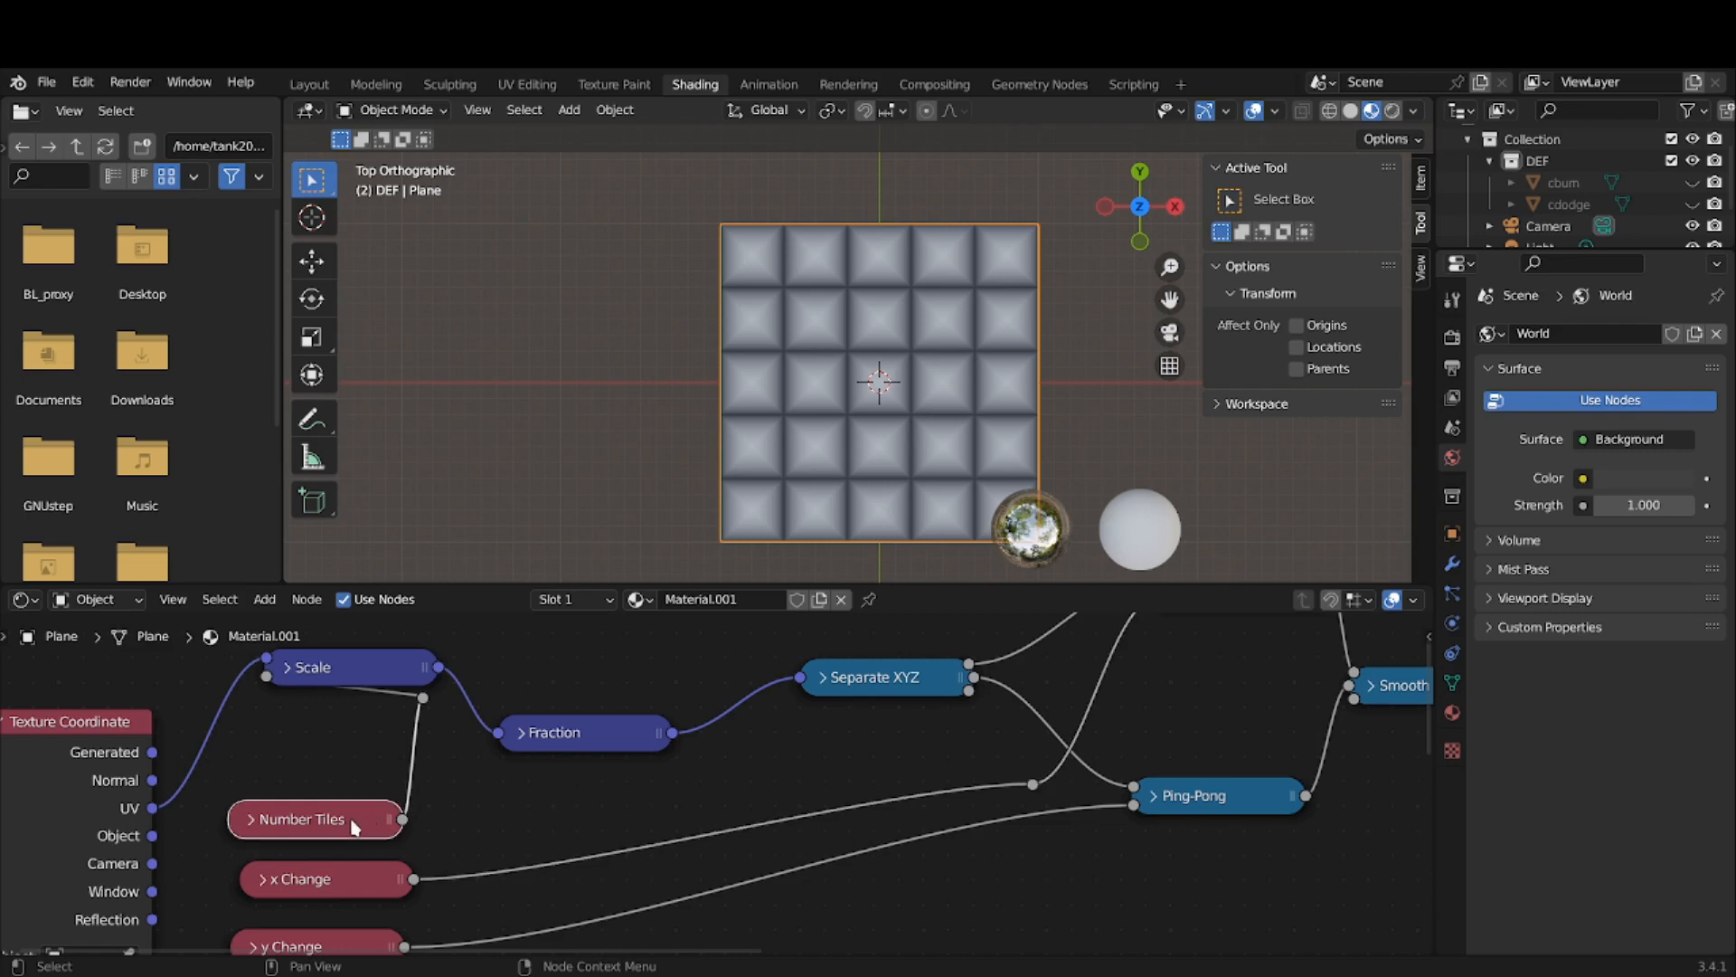
key(g)
click(376, 748)
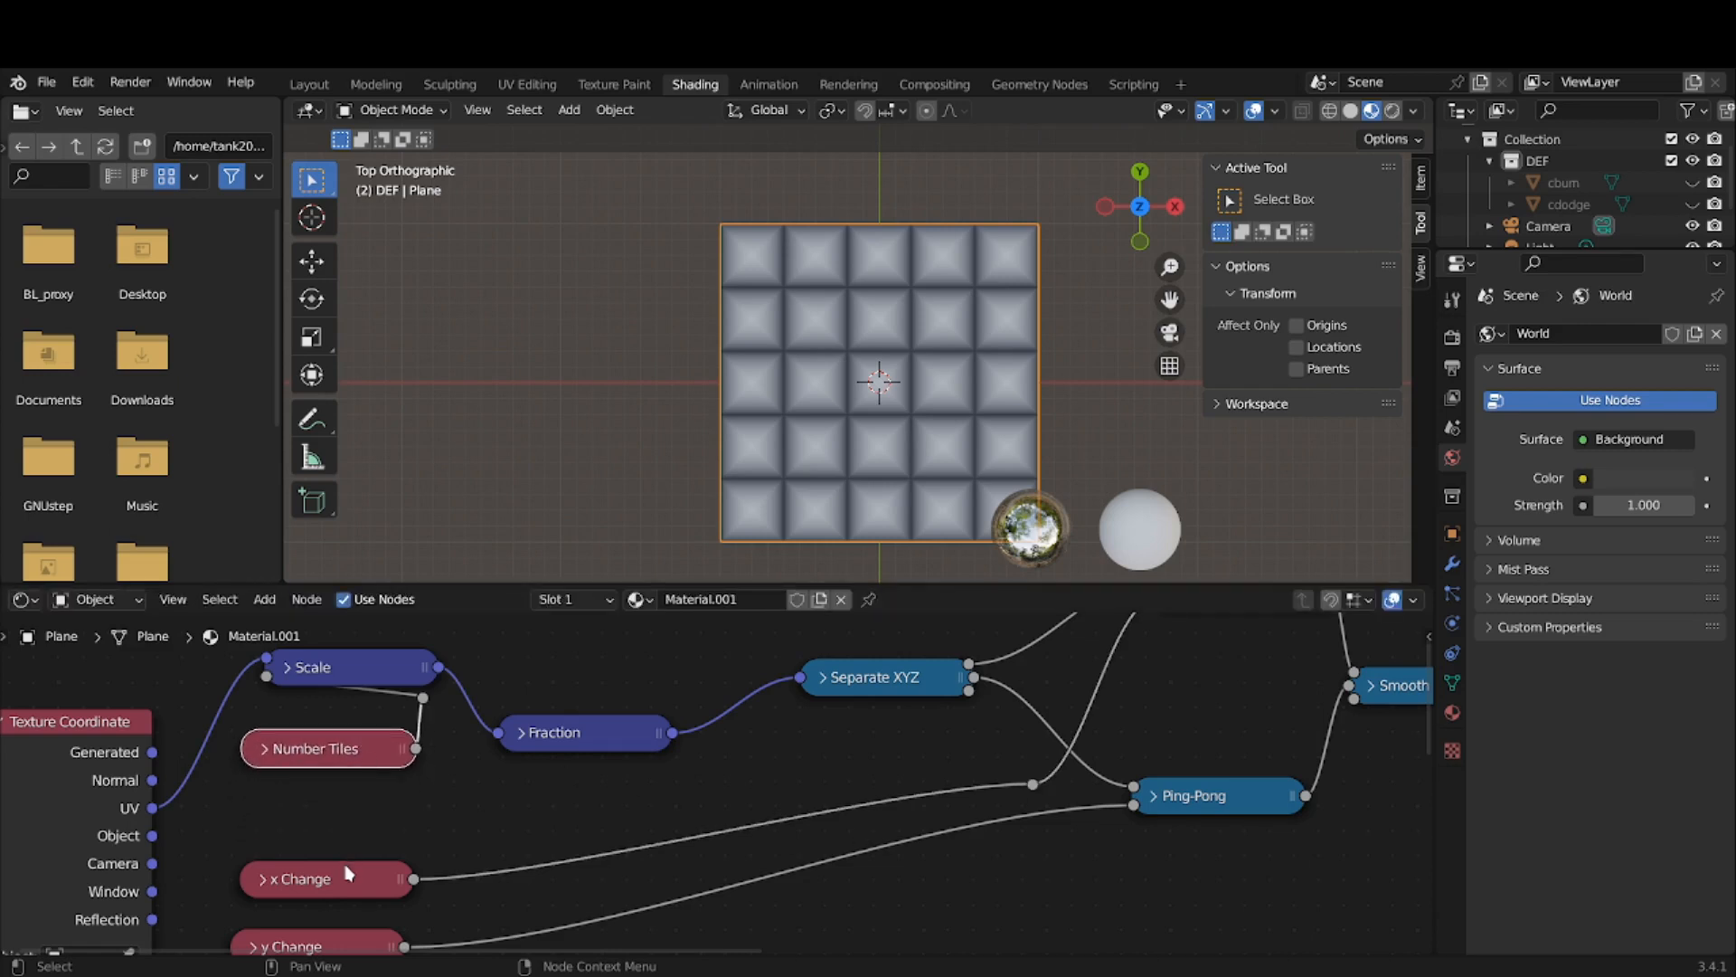
click(348, 873)
key(g)
click(352, 802)
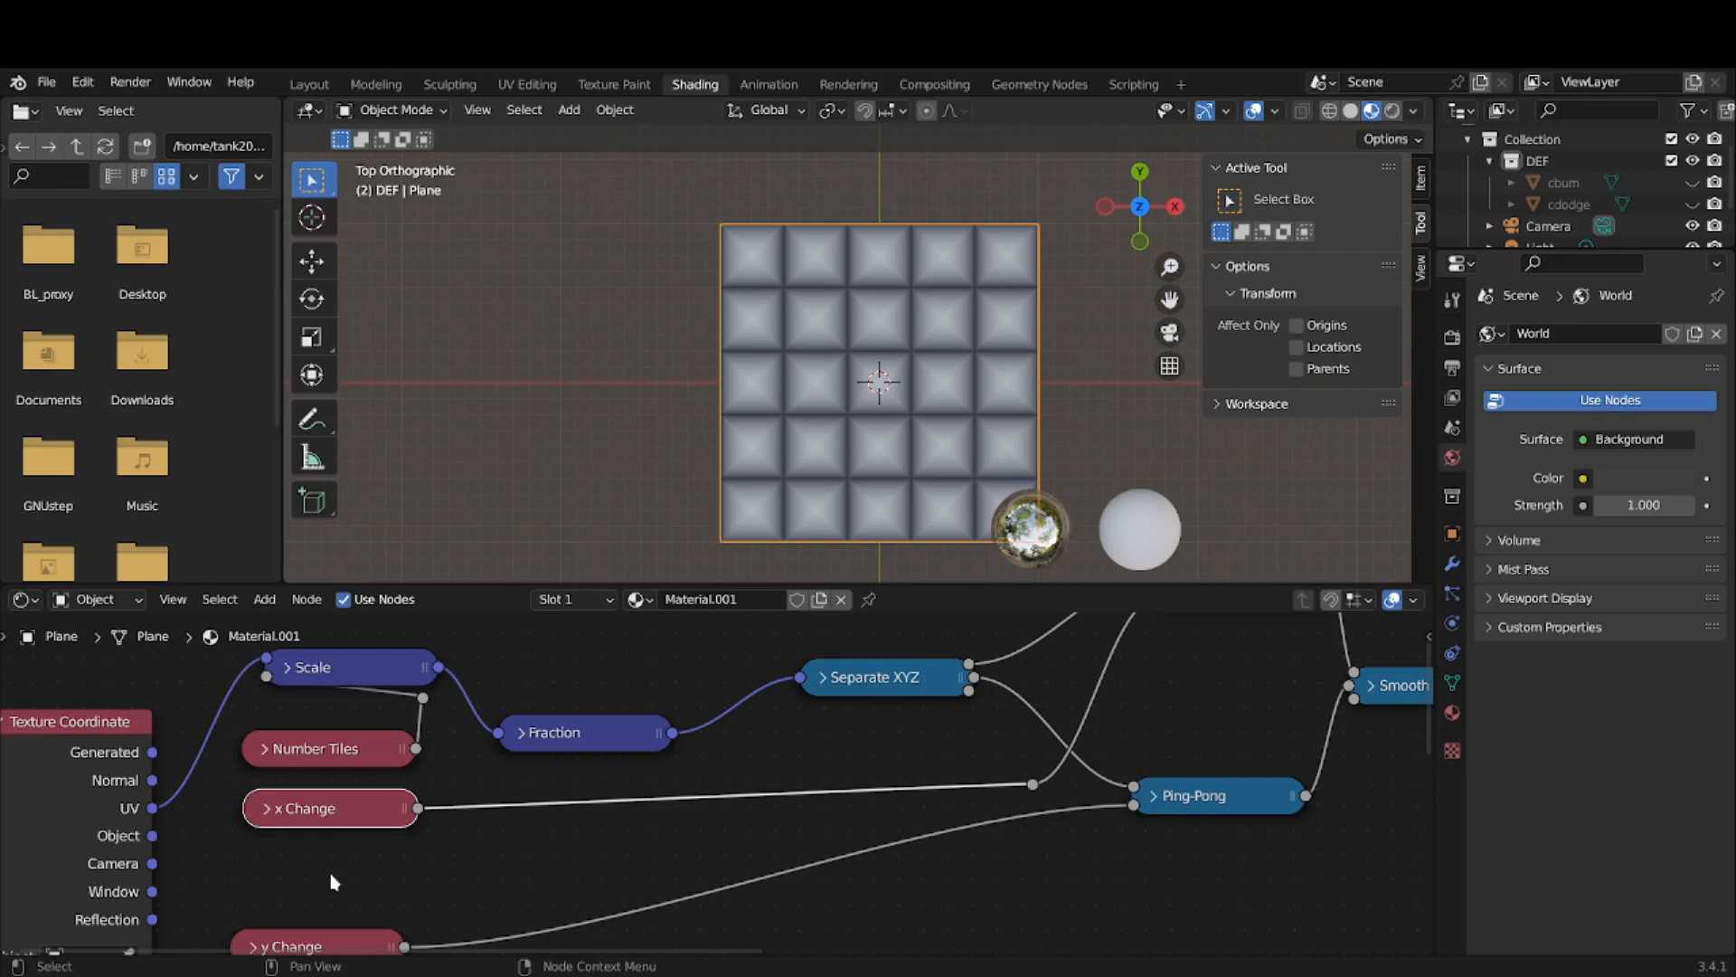
click(336, 945)
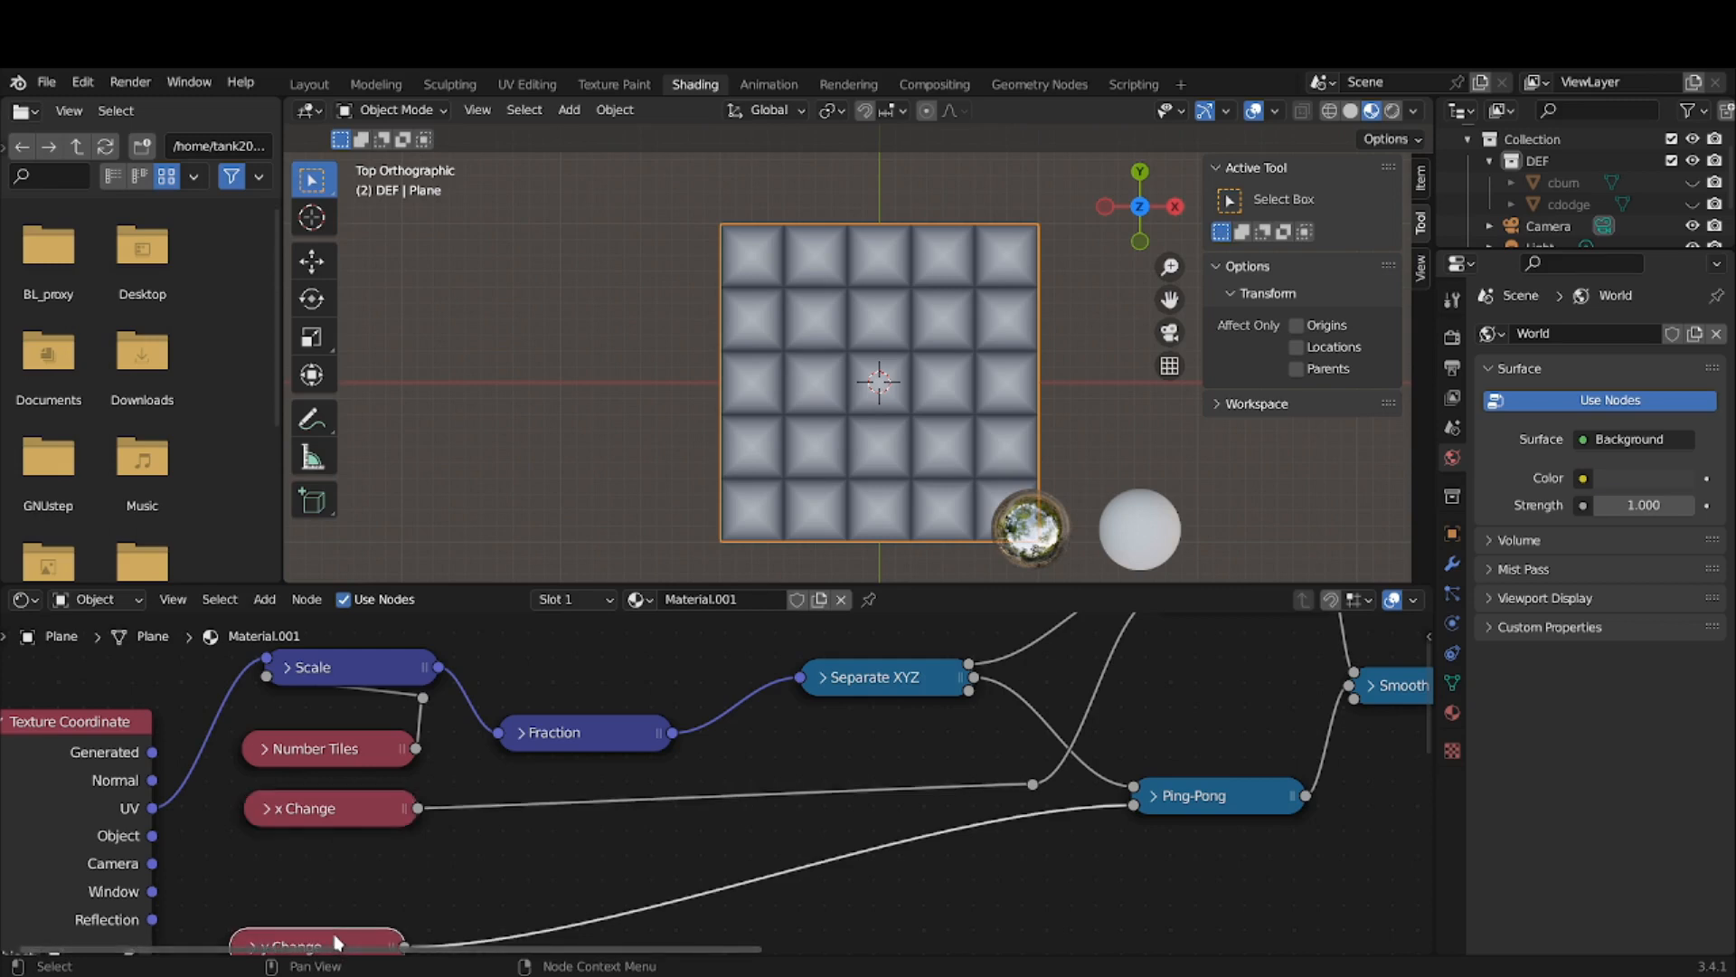
key(g)
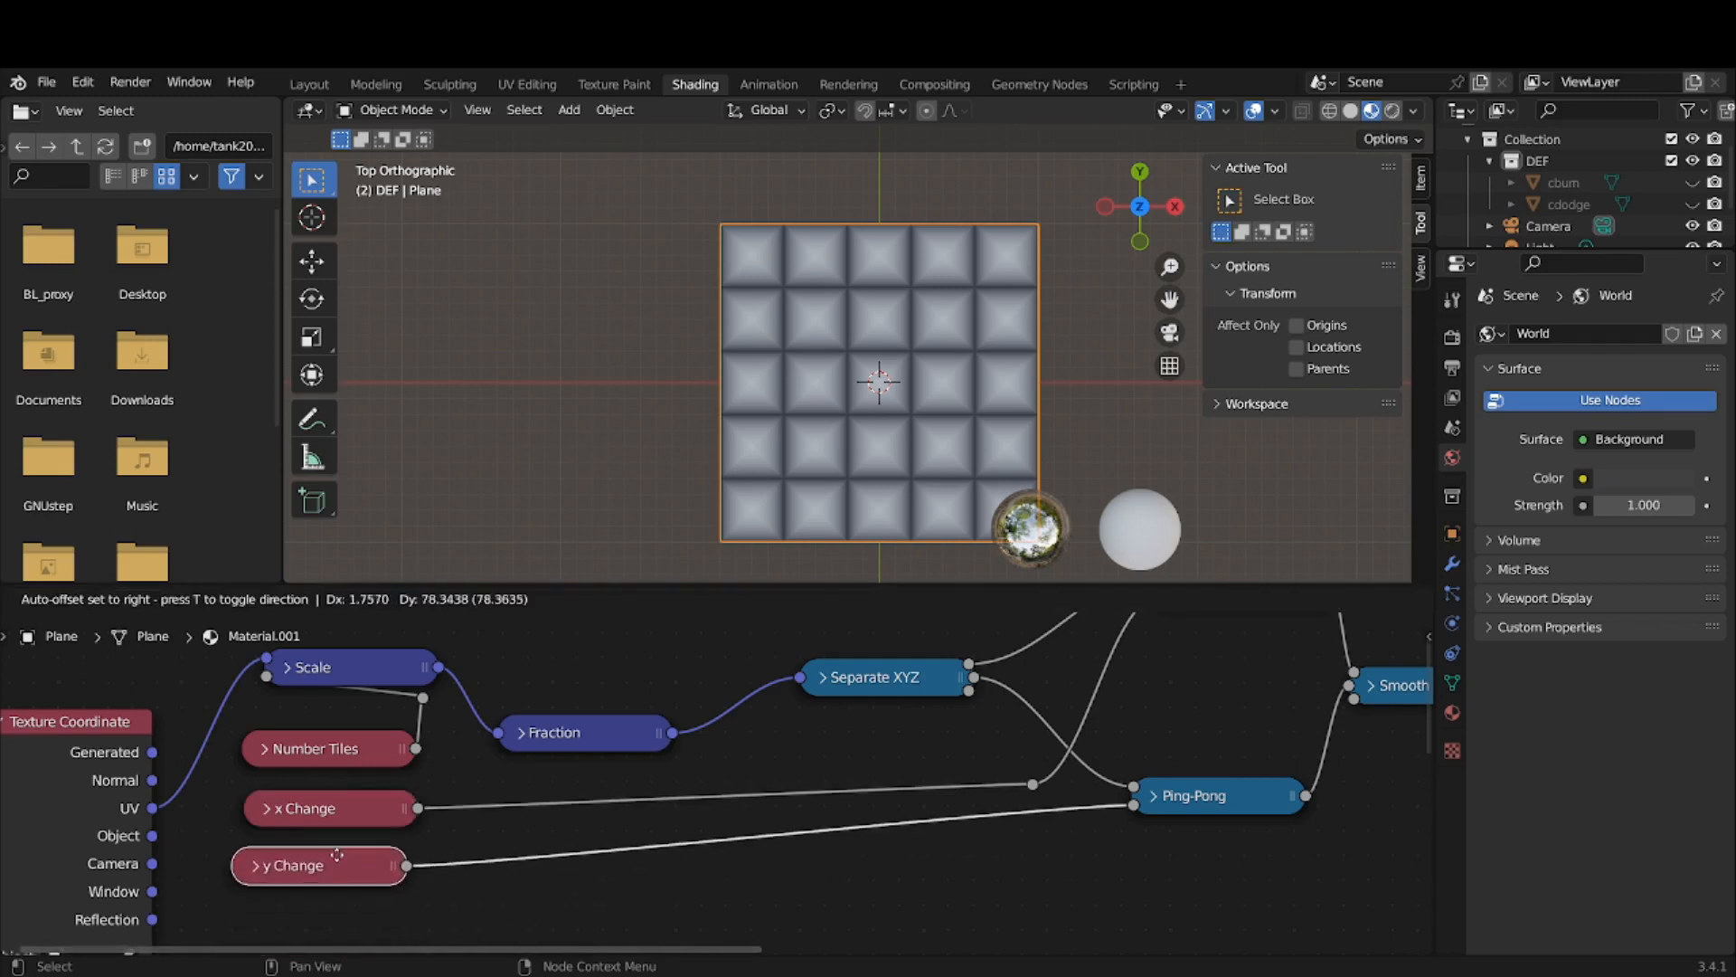
click(352, 865)
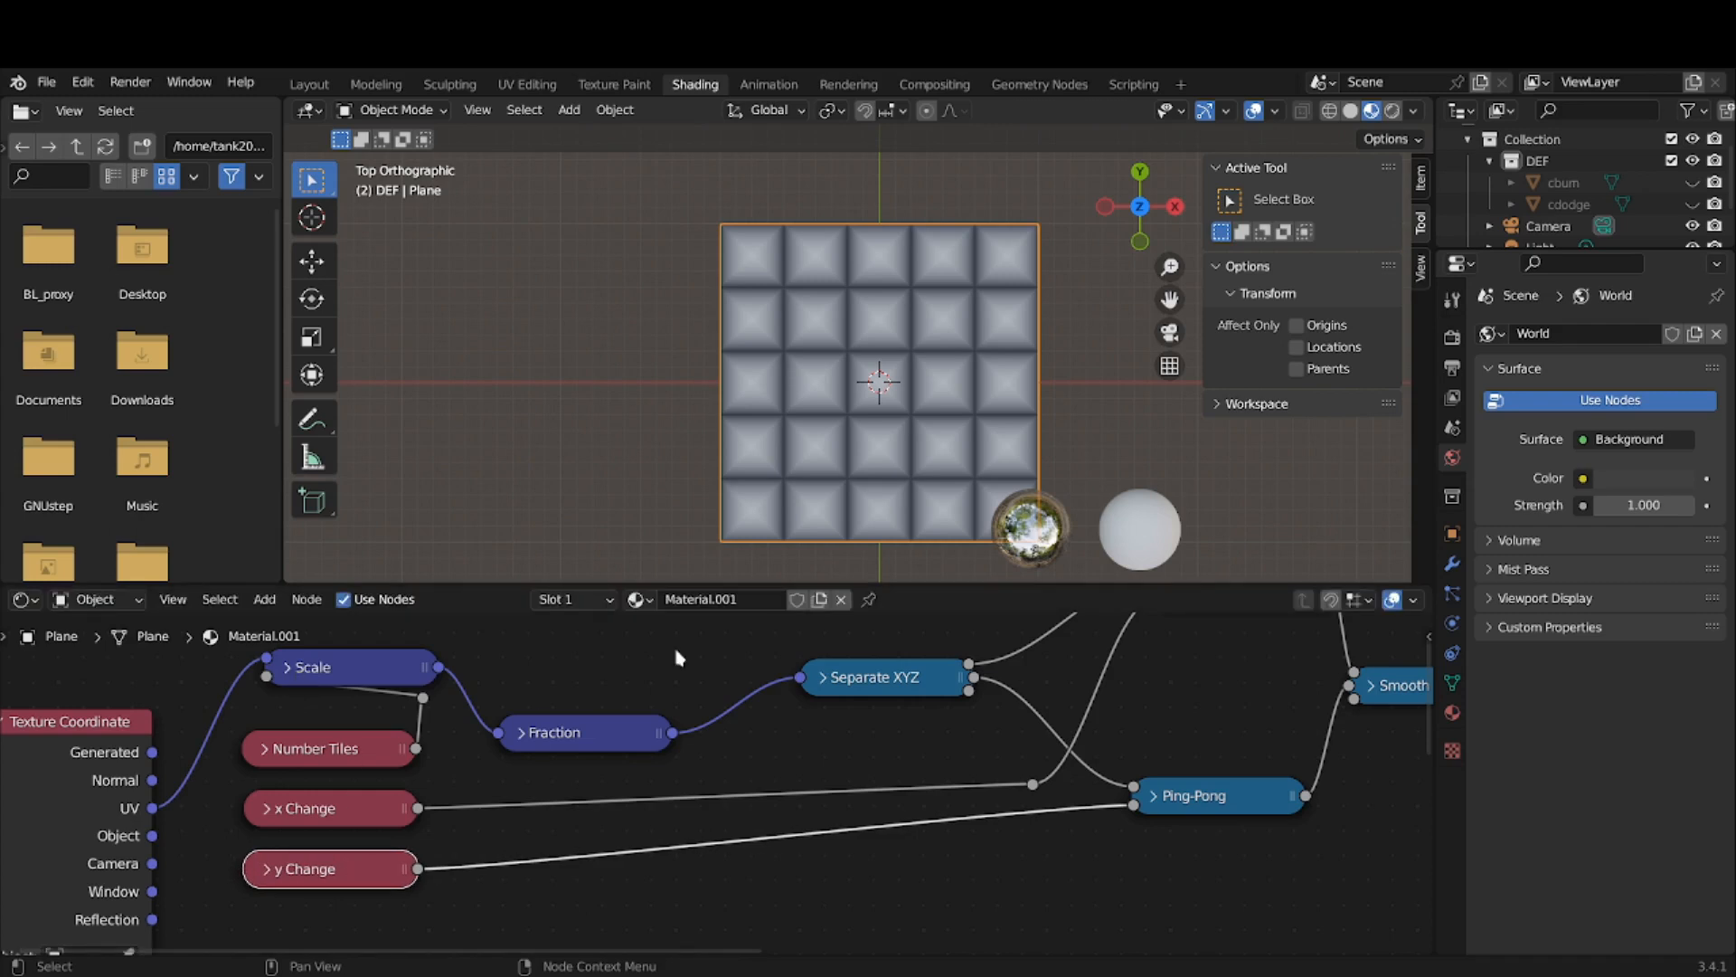
- Add a Value node directly below y Change and set its value to -0.8
middle_drag(833, 756, 809, 707)
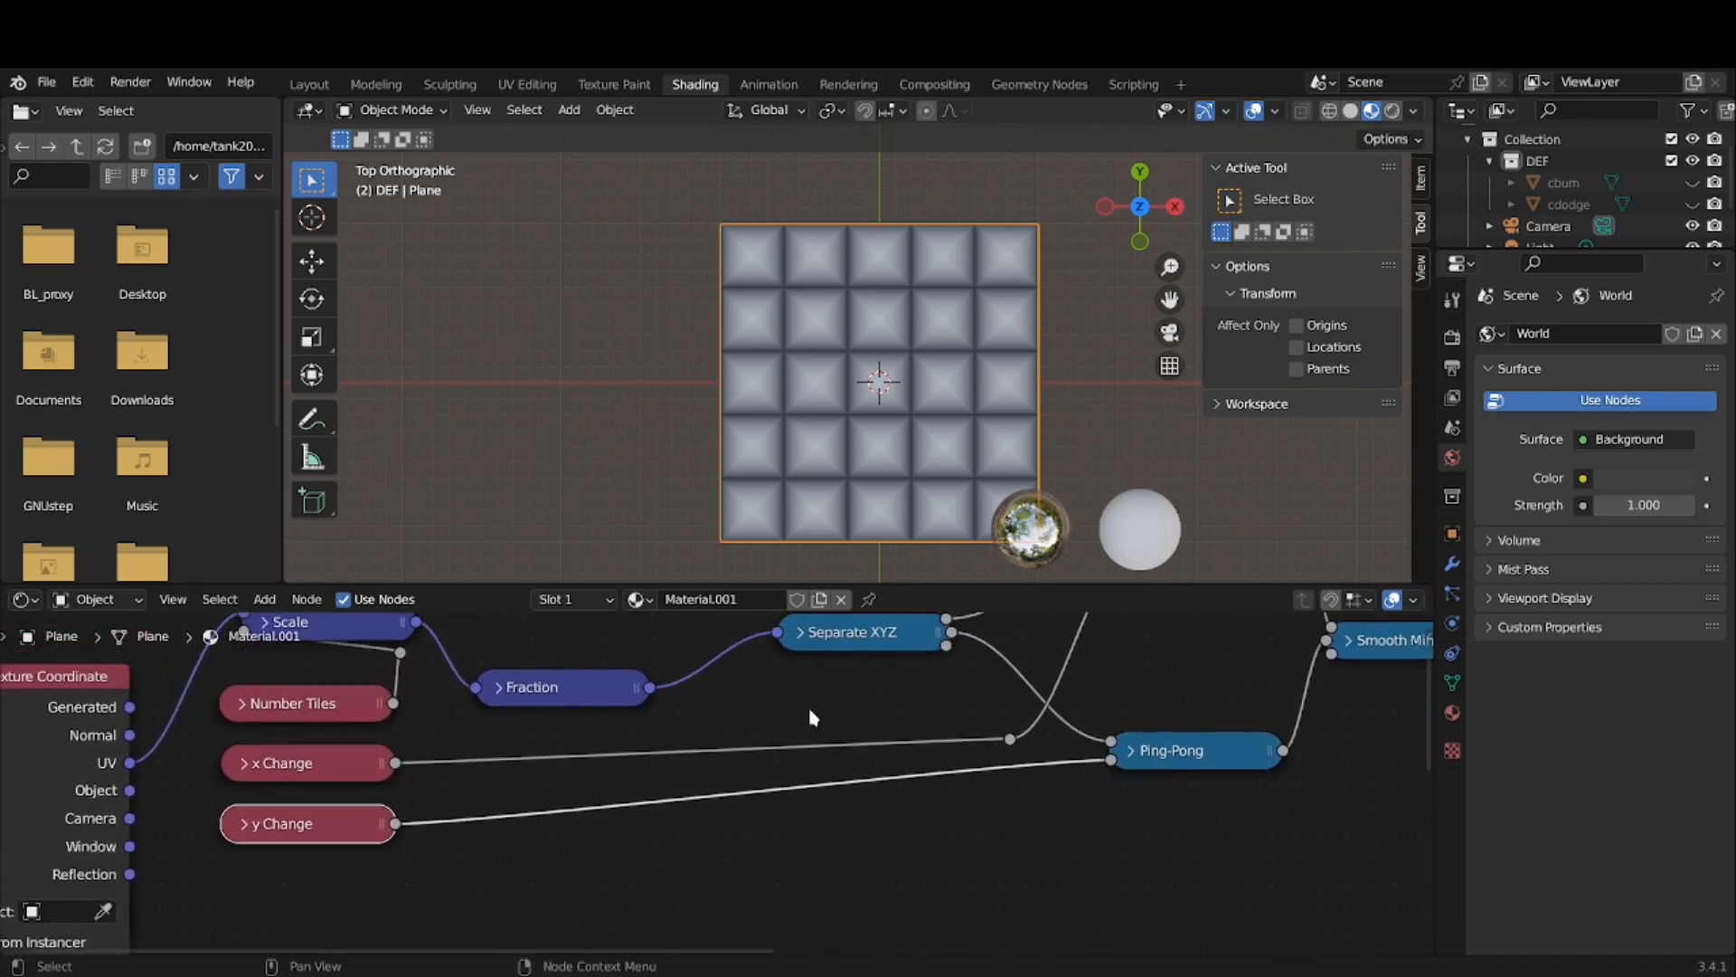
click(274, 599)
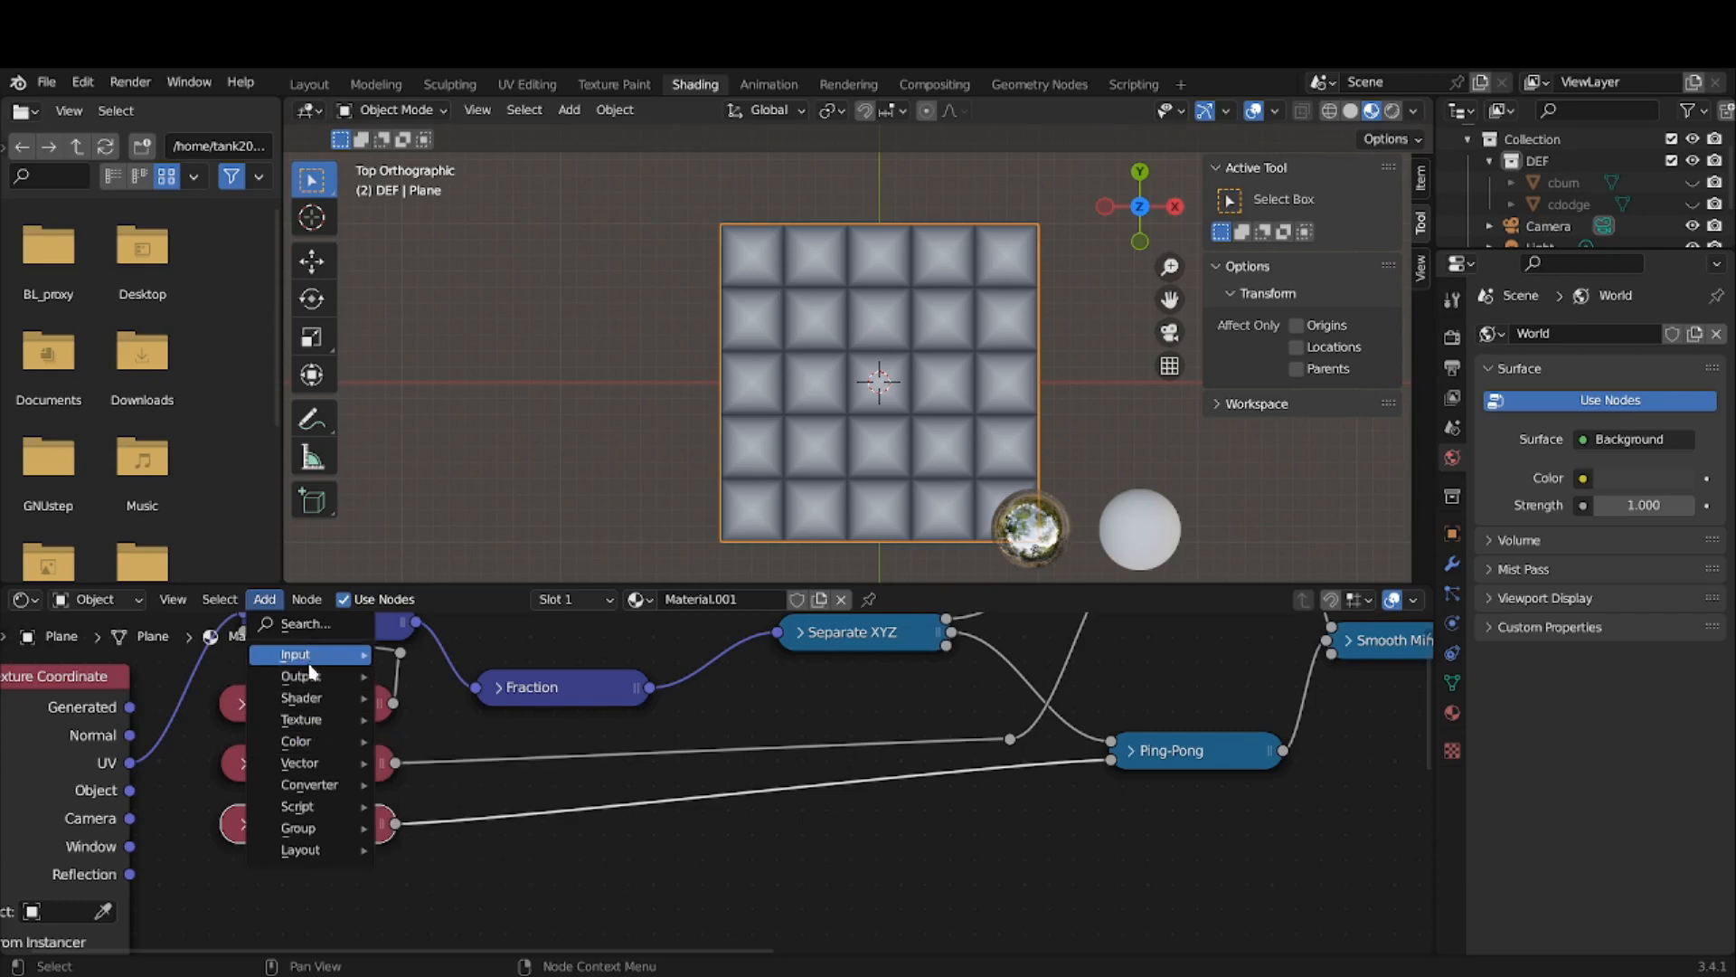
mouse_move(310, 663)
click(440, 612)
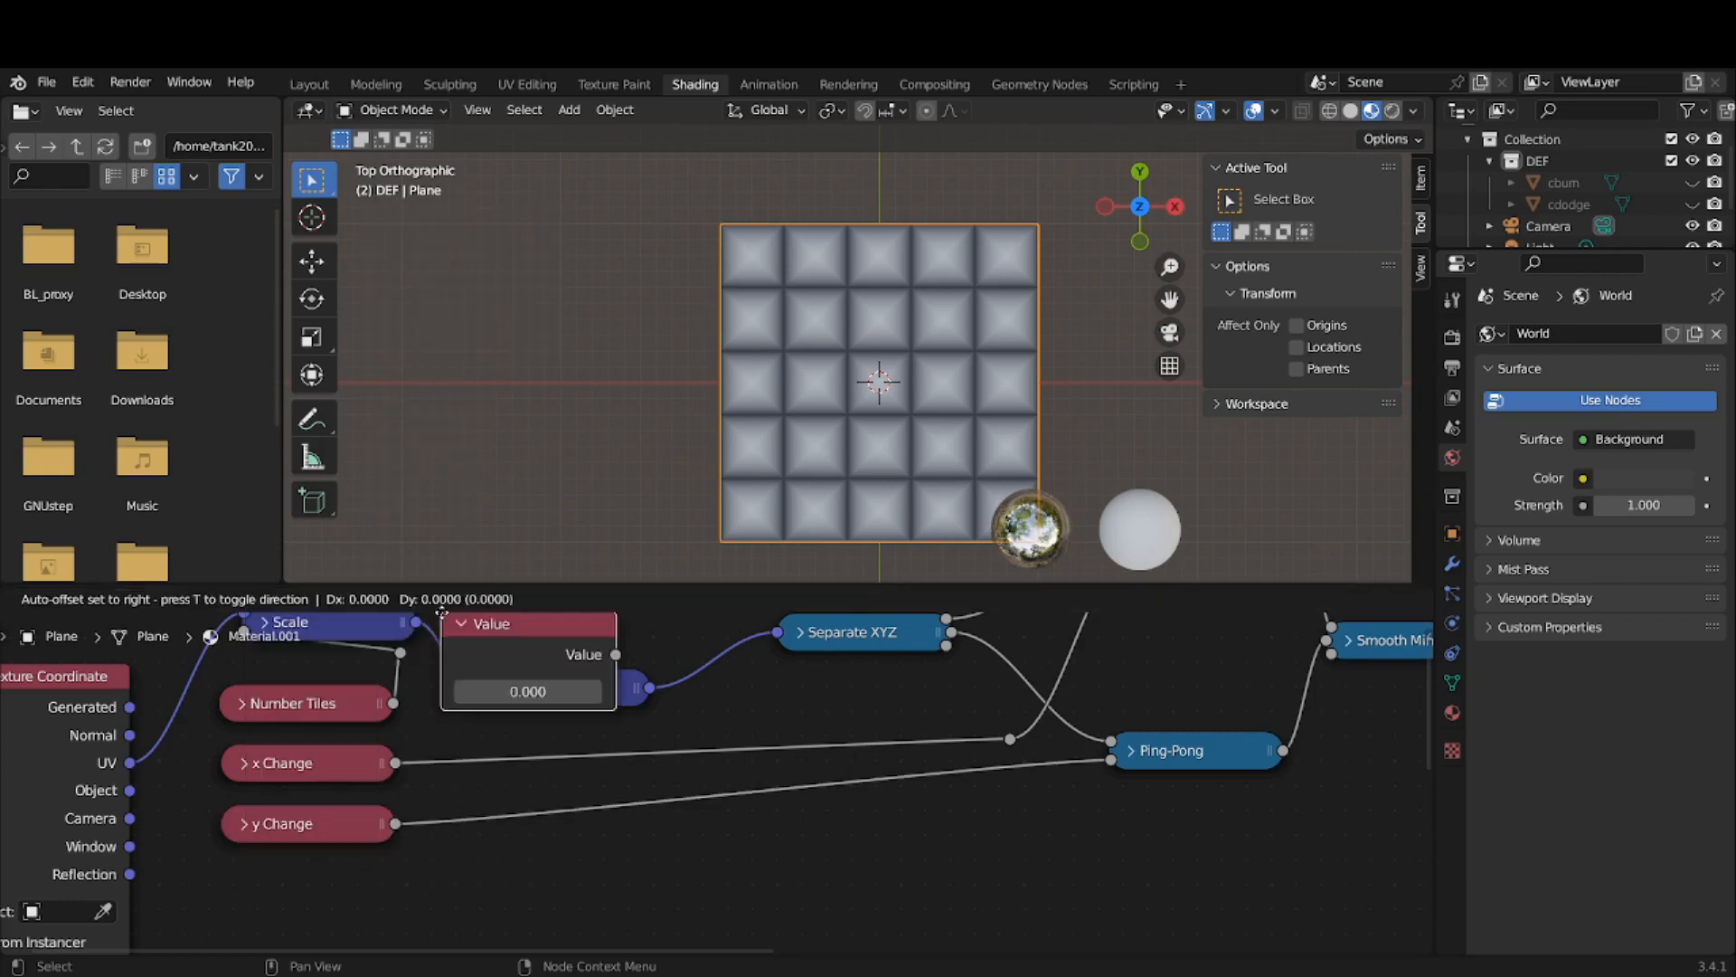
click(235, 872)
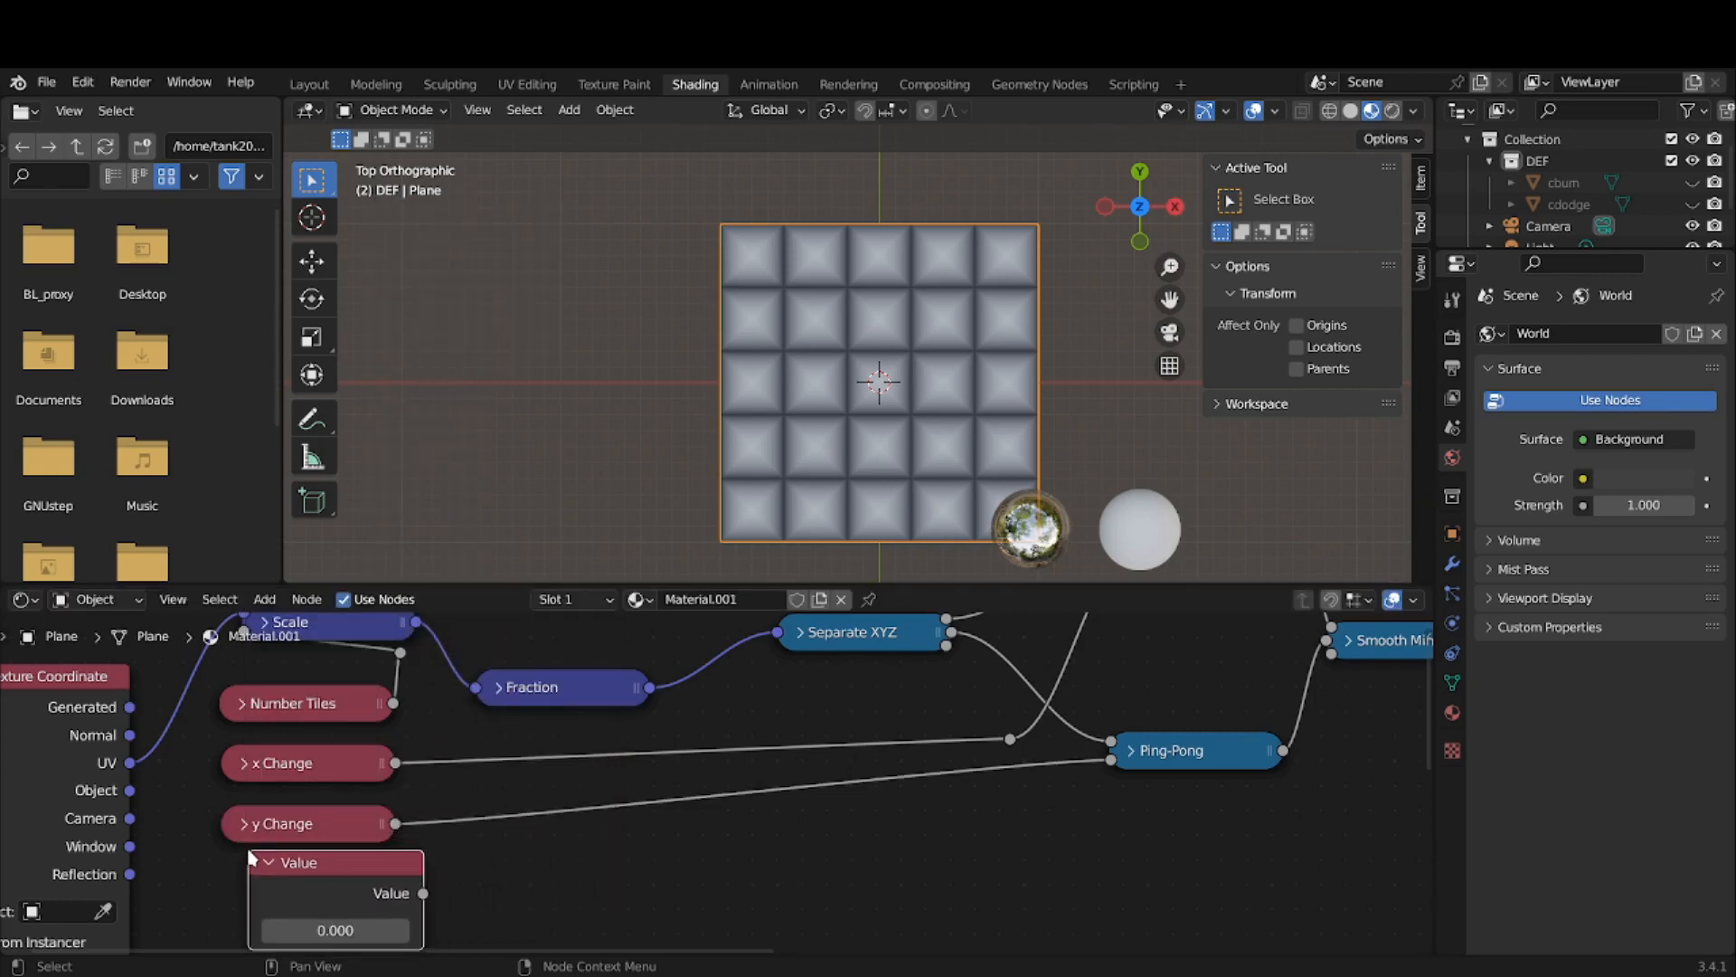
click(305, 923)
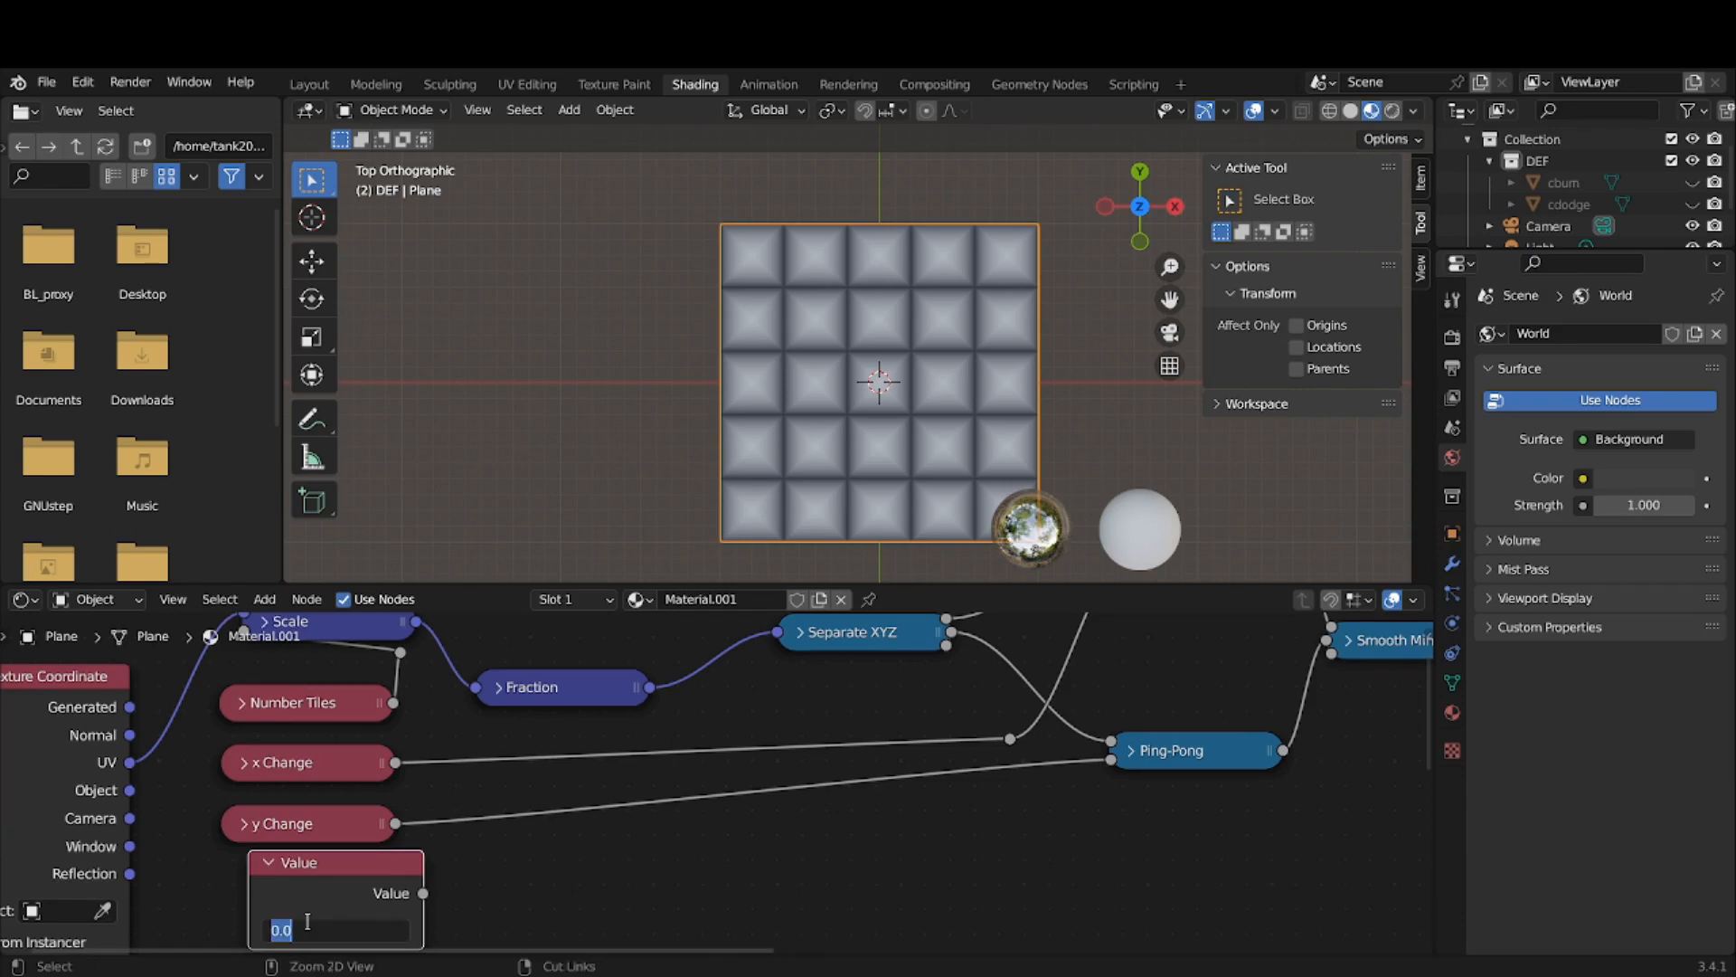
text(-0.8)
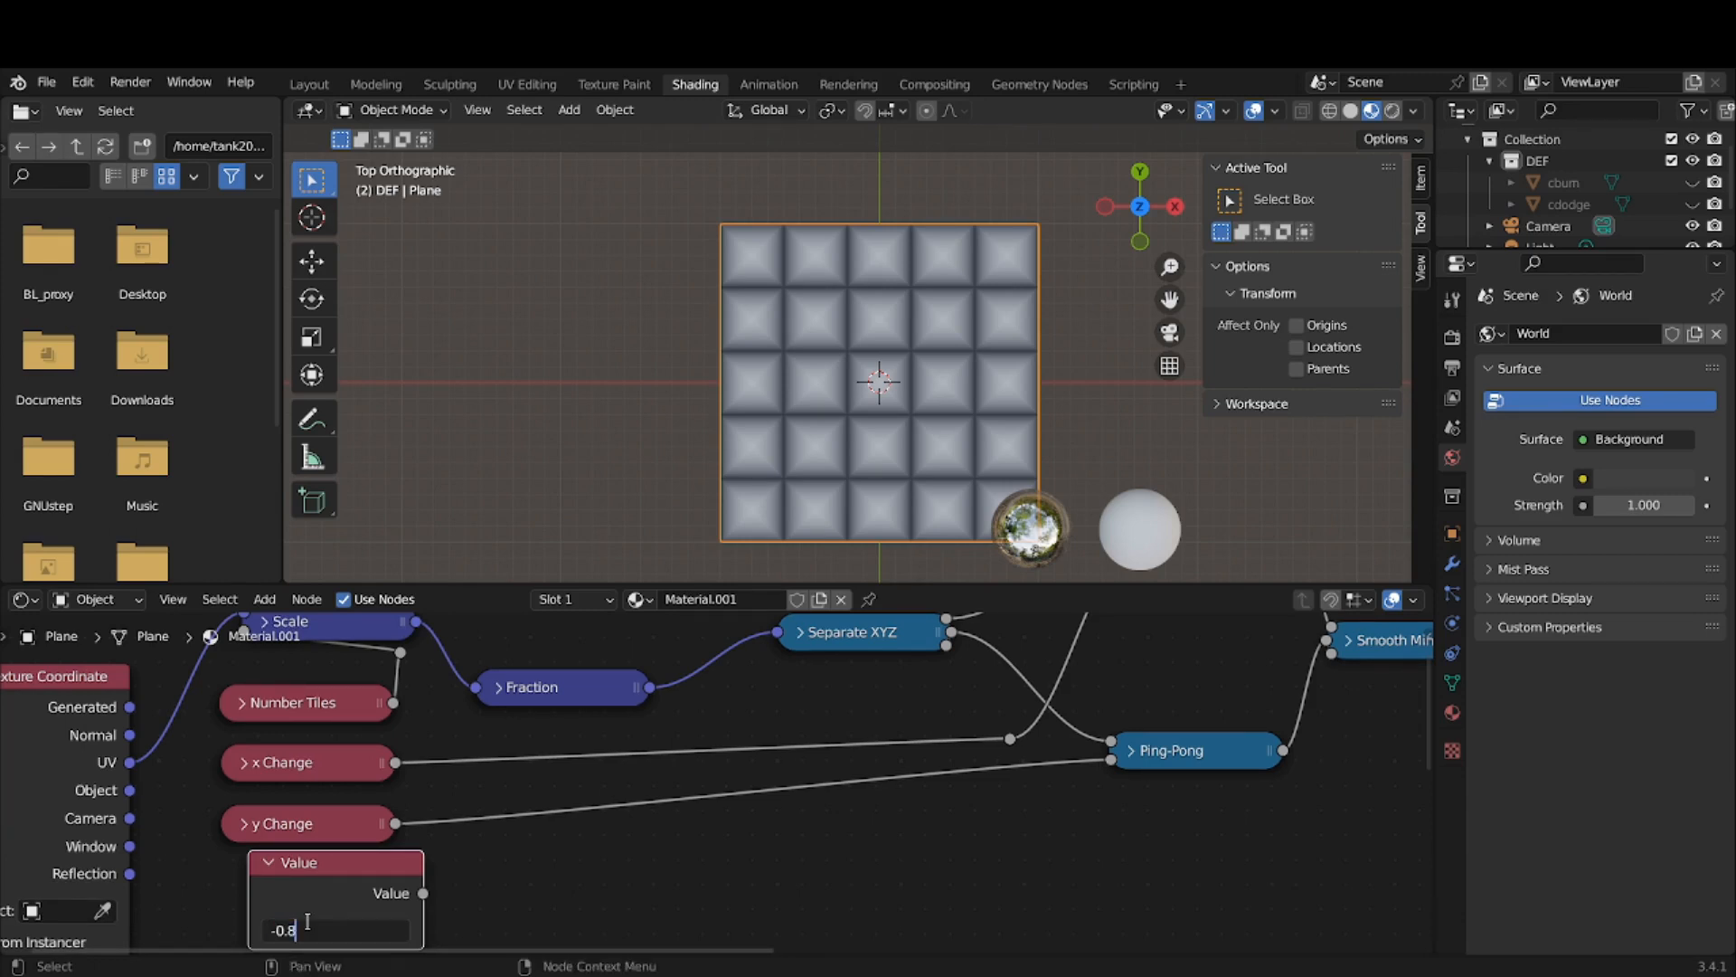
key(Return)
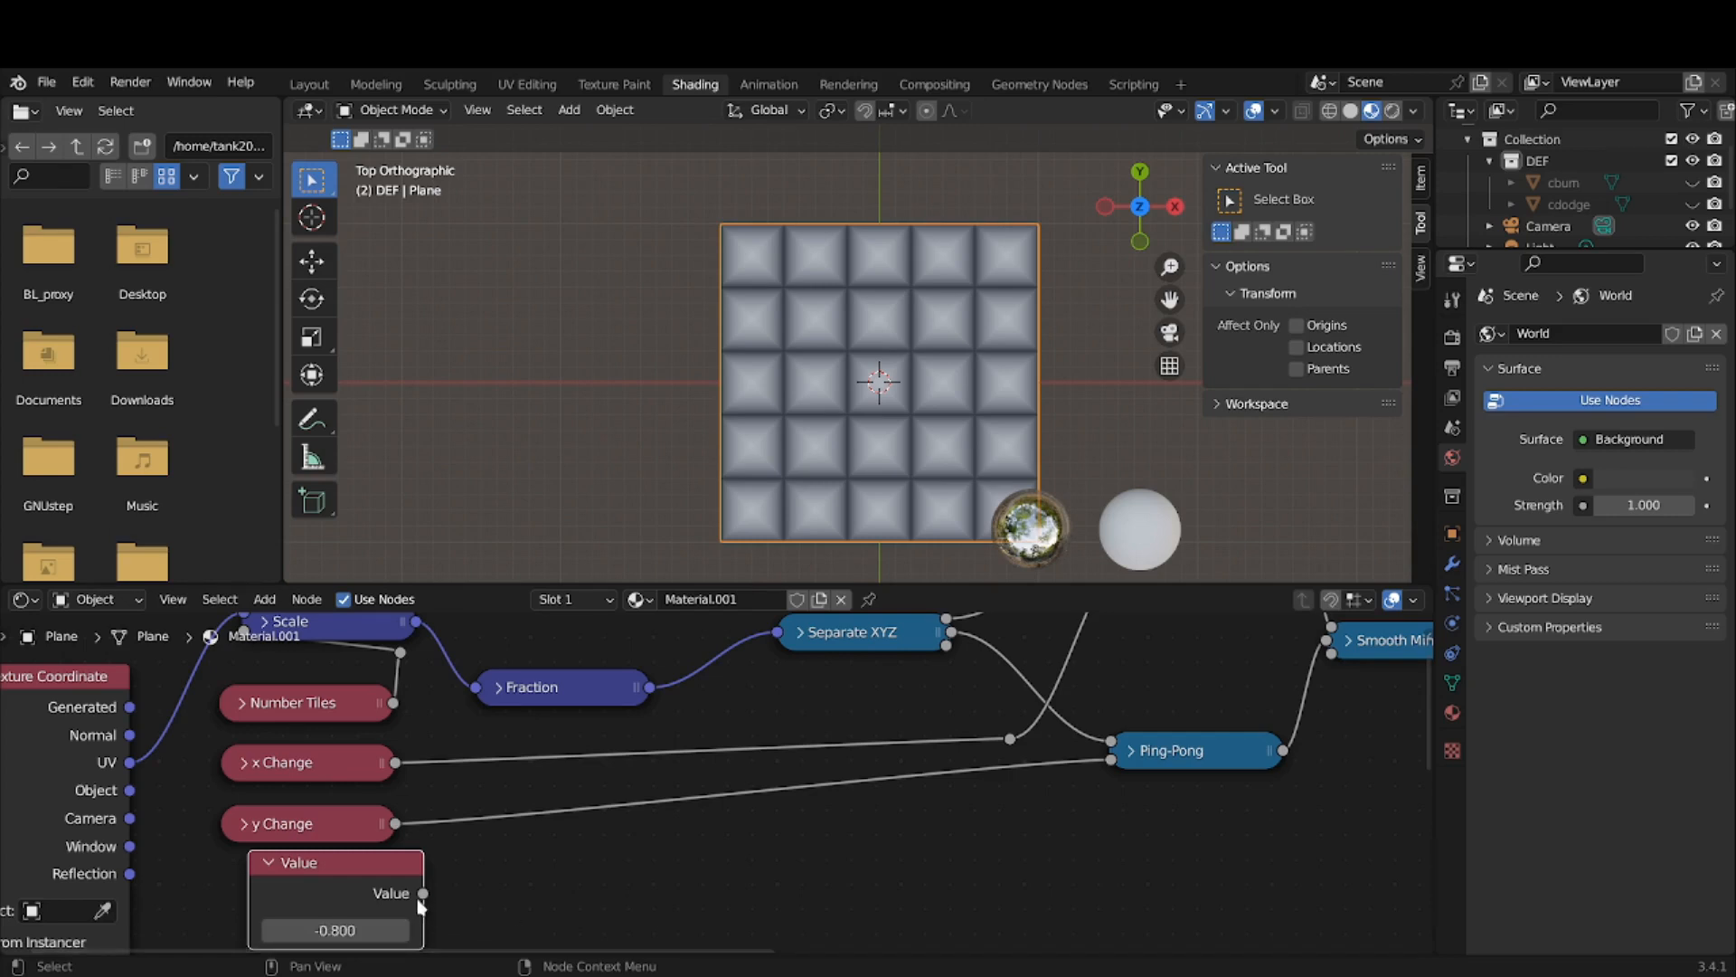
- Connect the -0.8 Value node to the Smooth Minimum node's Distance input and label it Tile Shape
drag(425, 895, 1330, 671)
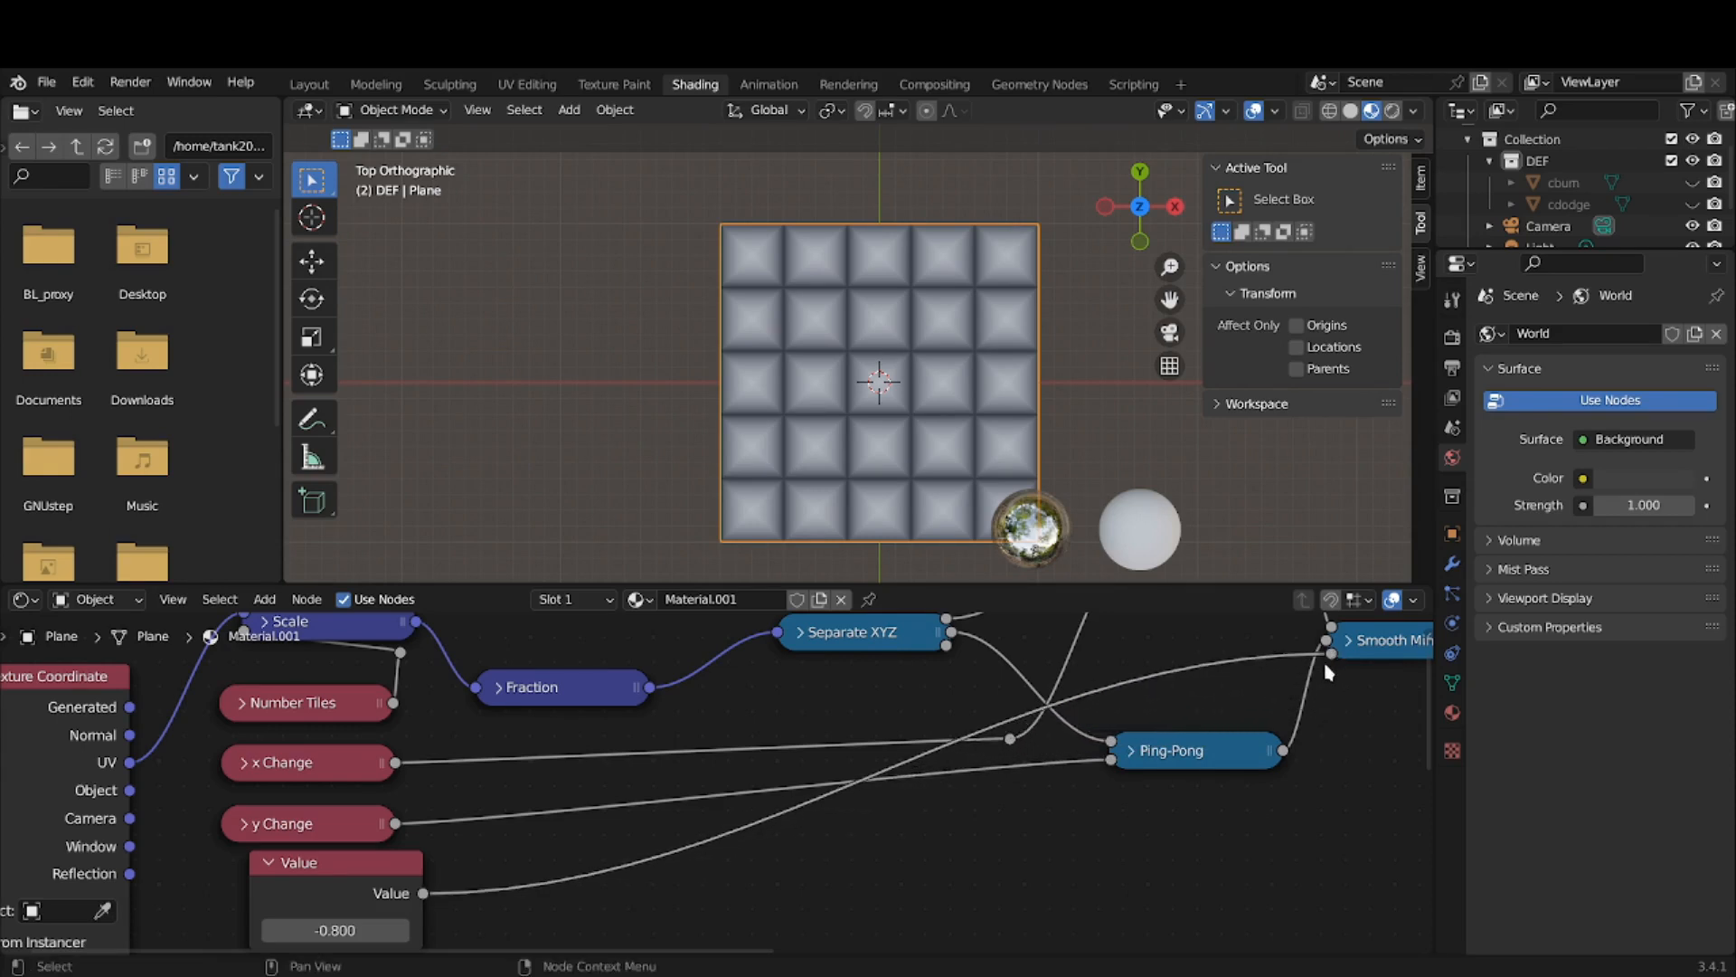
click(319, 884)
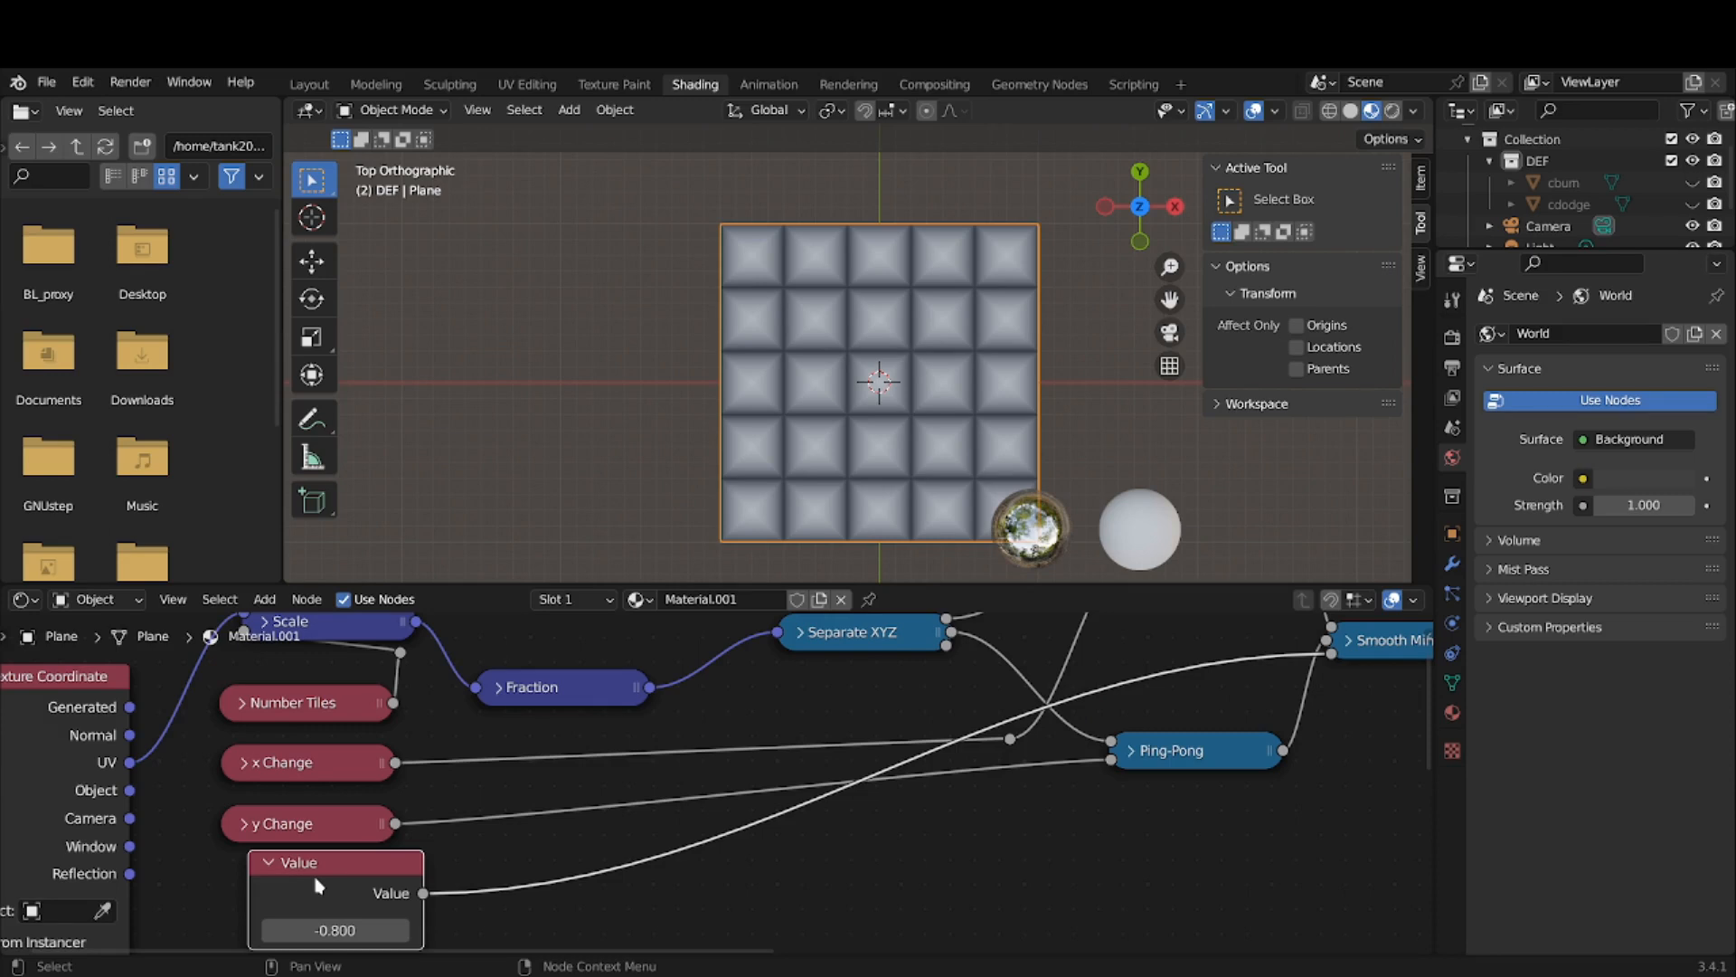
key(F2)
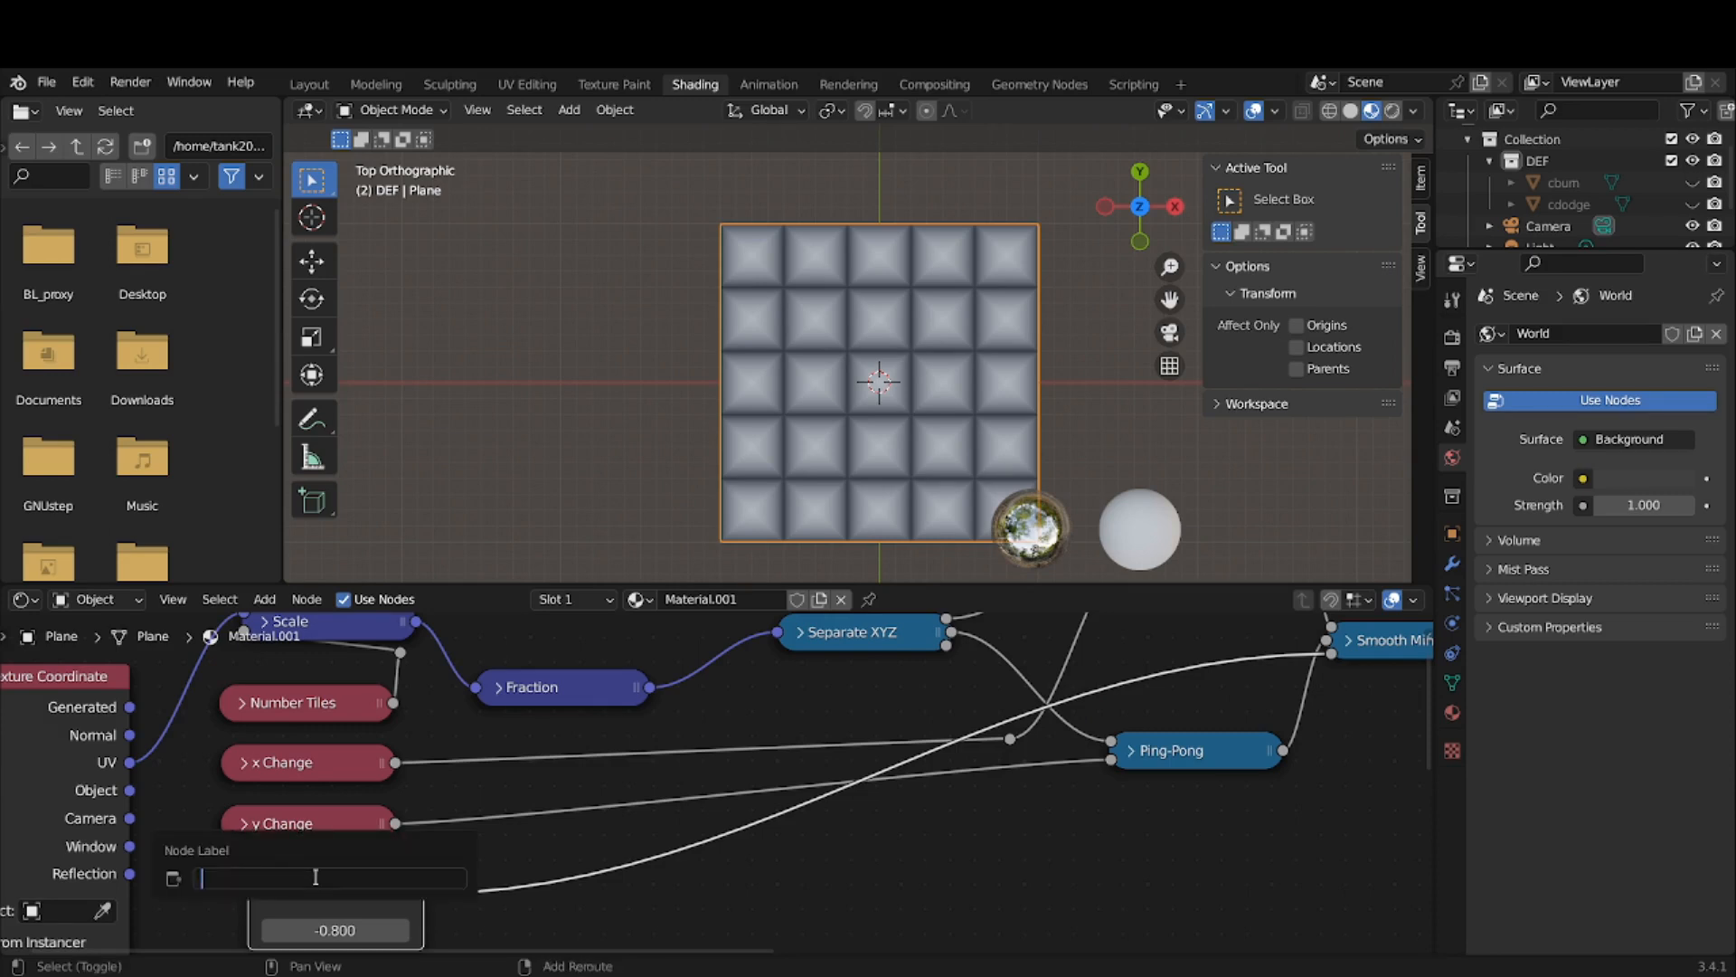
text(Tile Shape)
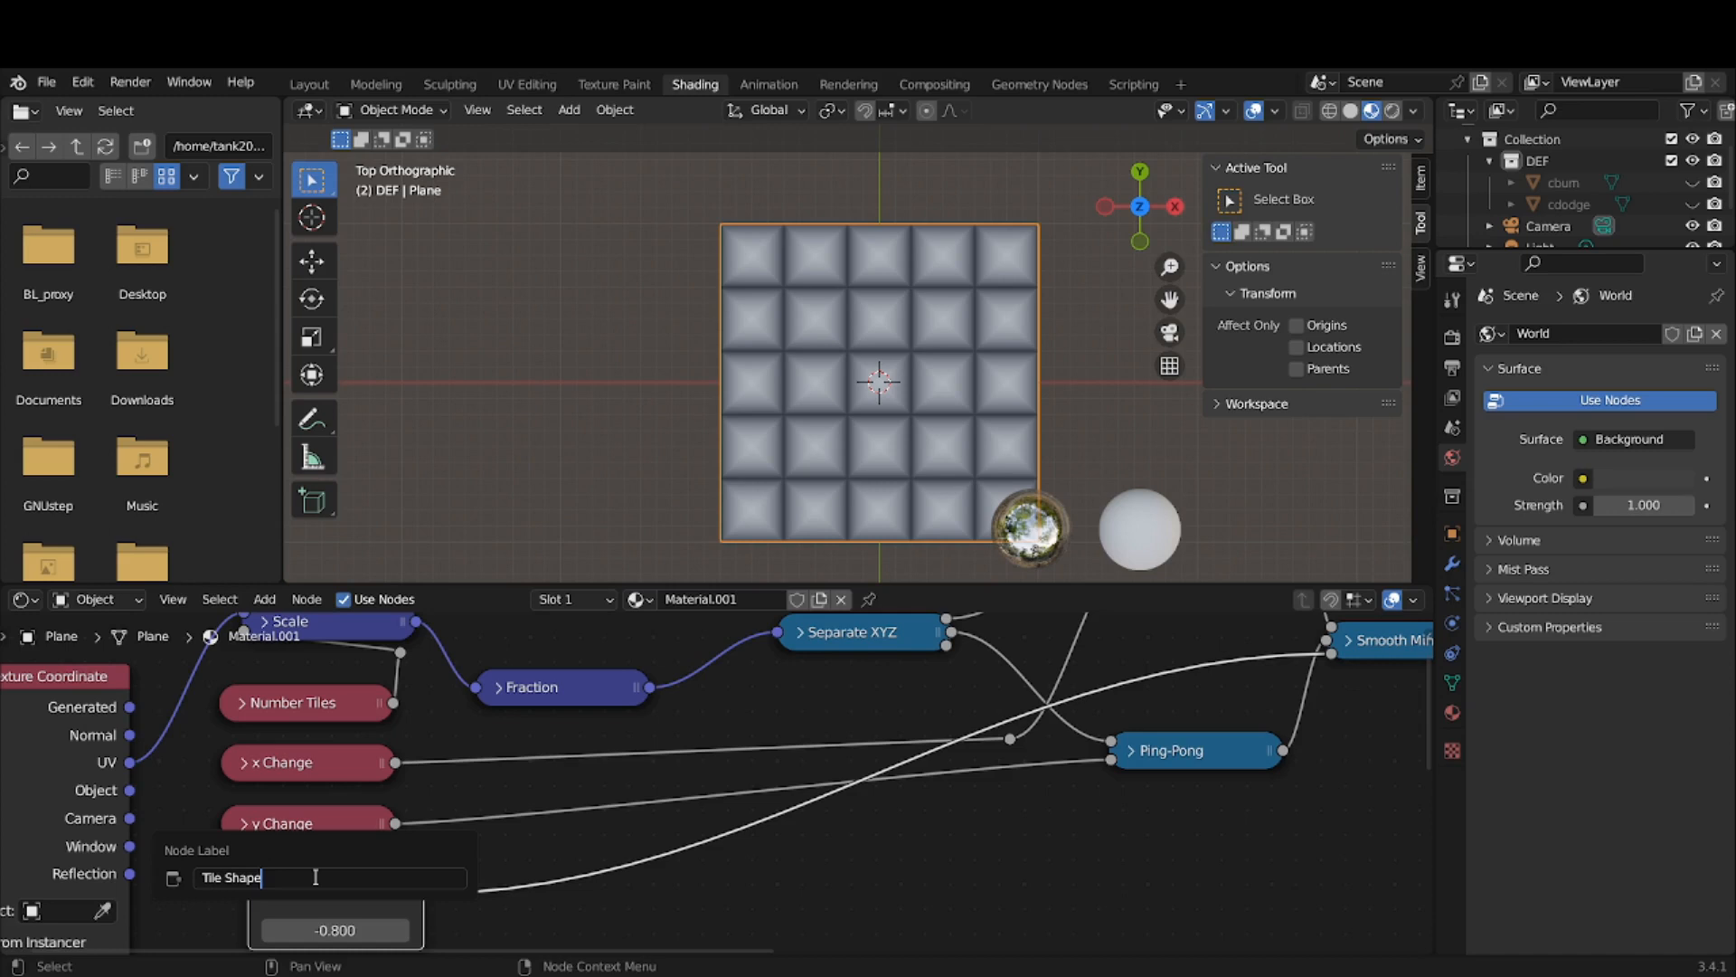
key(Return)
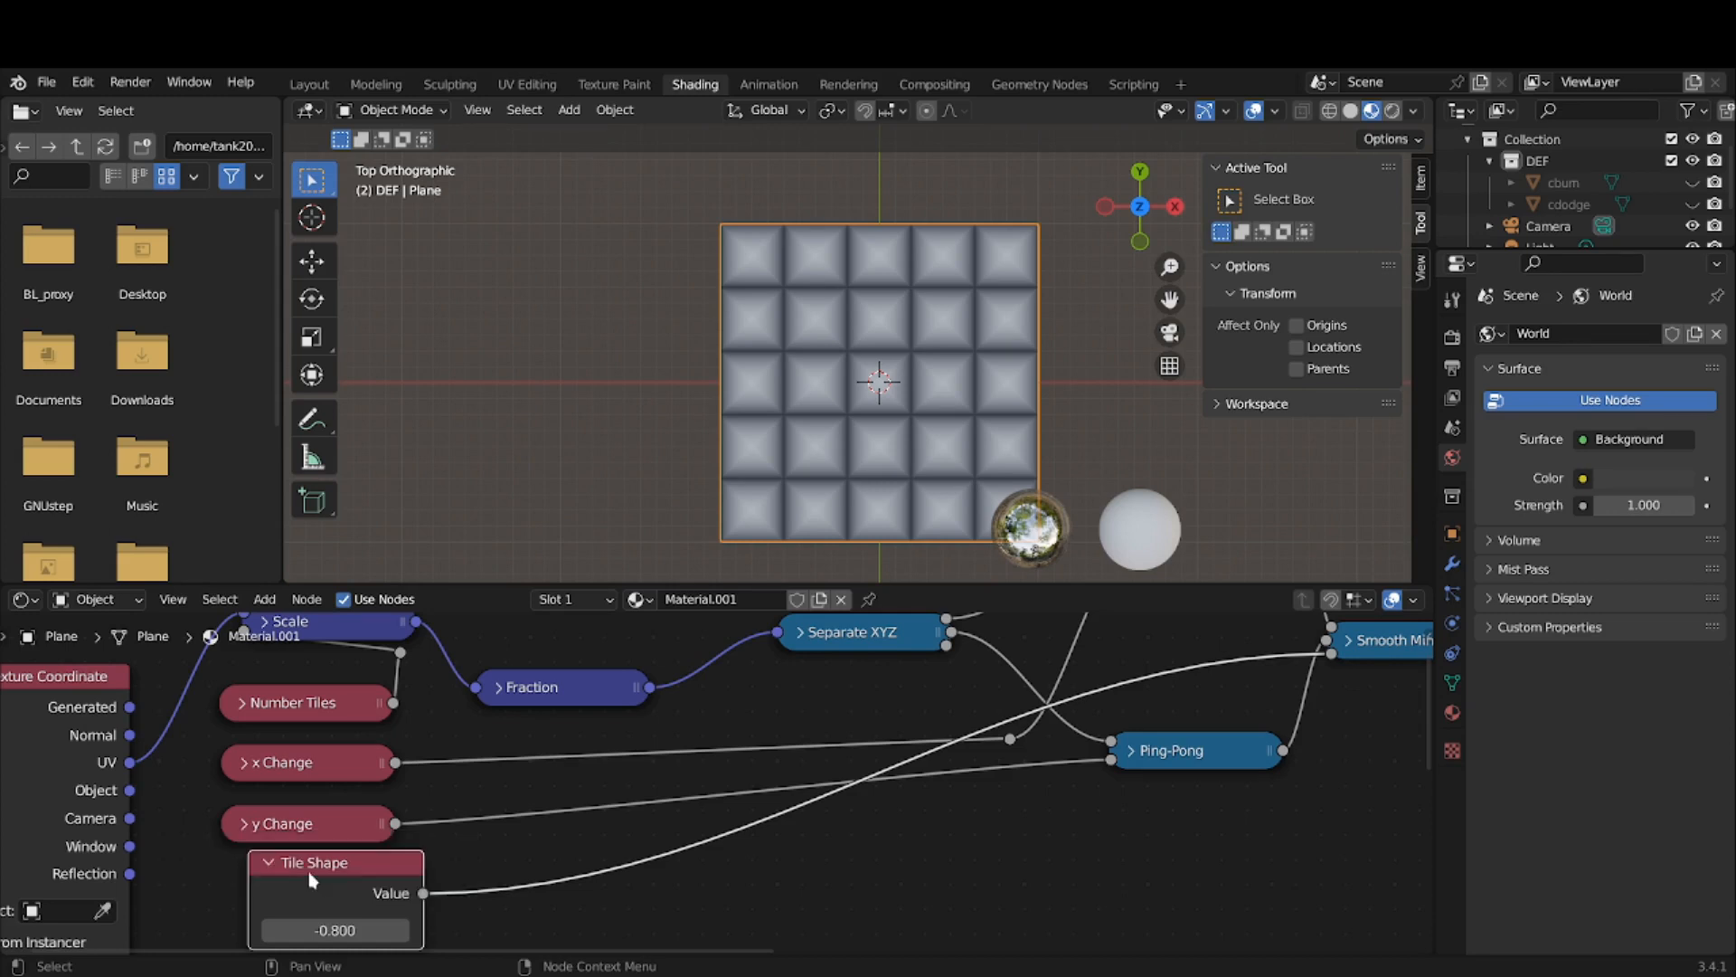
- Collapse the Tile Shape node and move it directly below the y Change node
click(270, 864)
drag(289, 870, 244, 881)
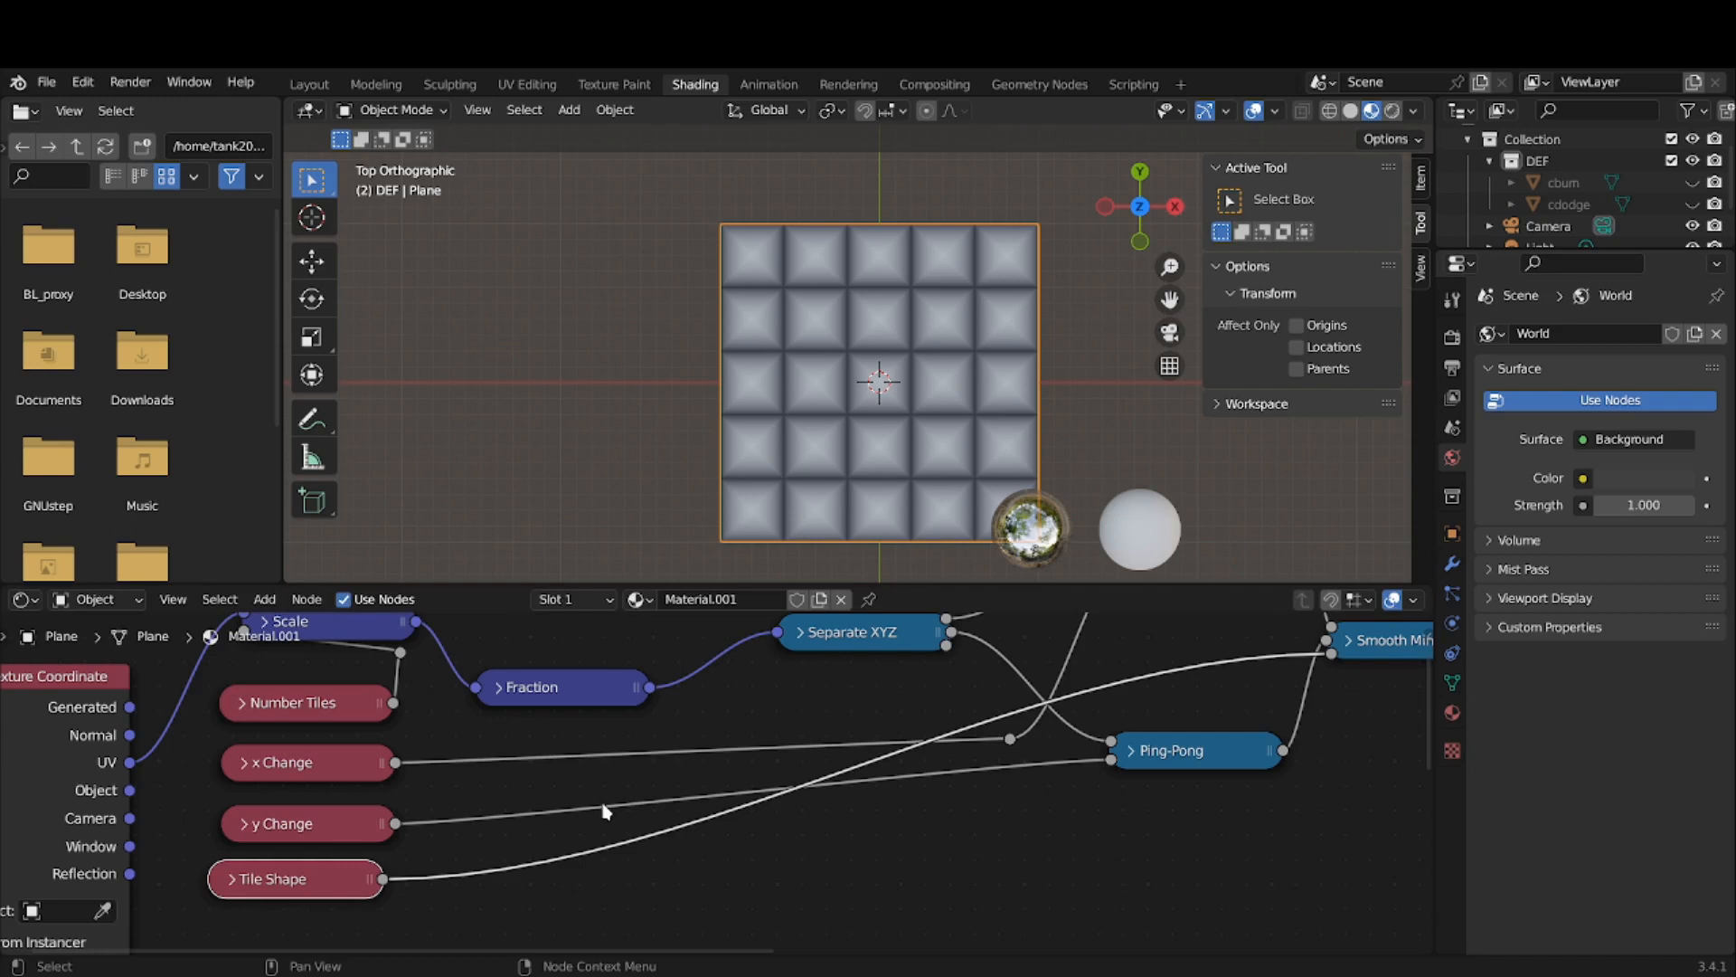
click(48, 563)
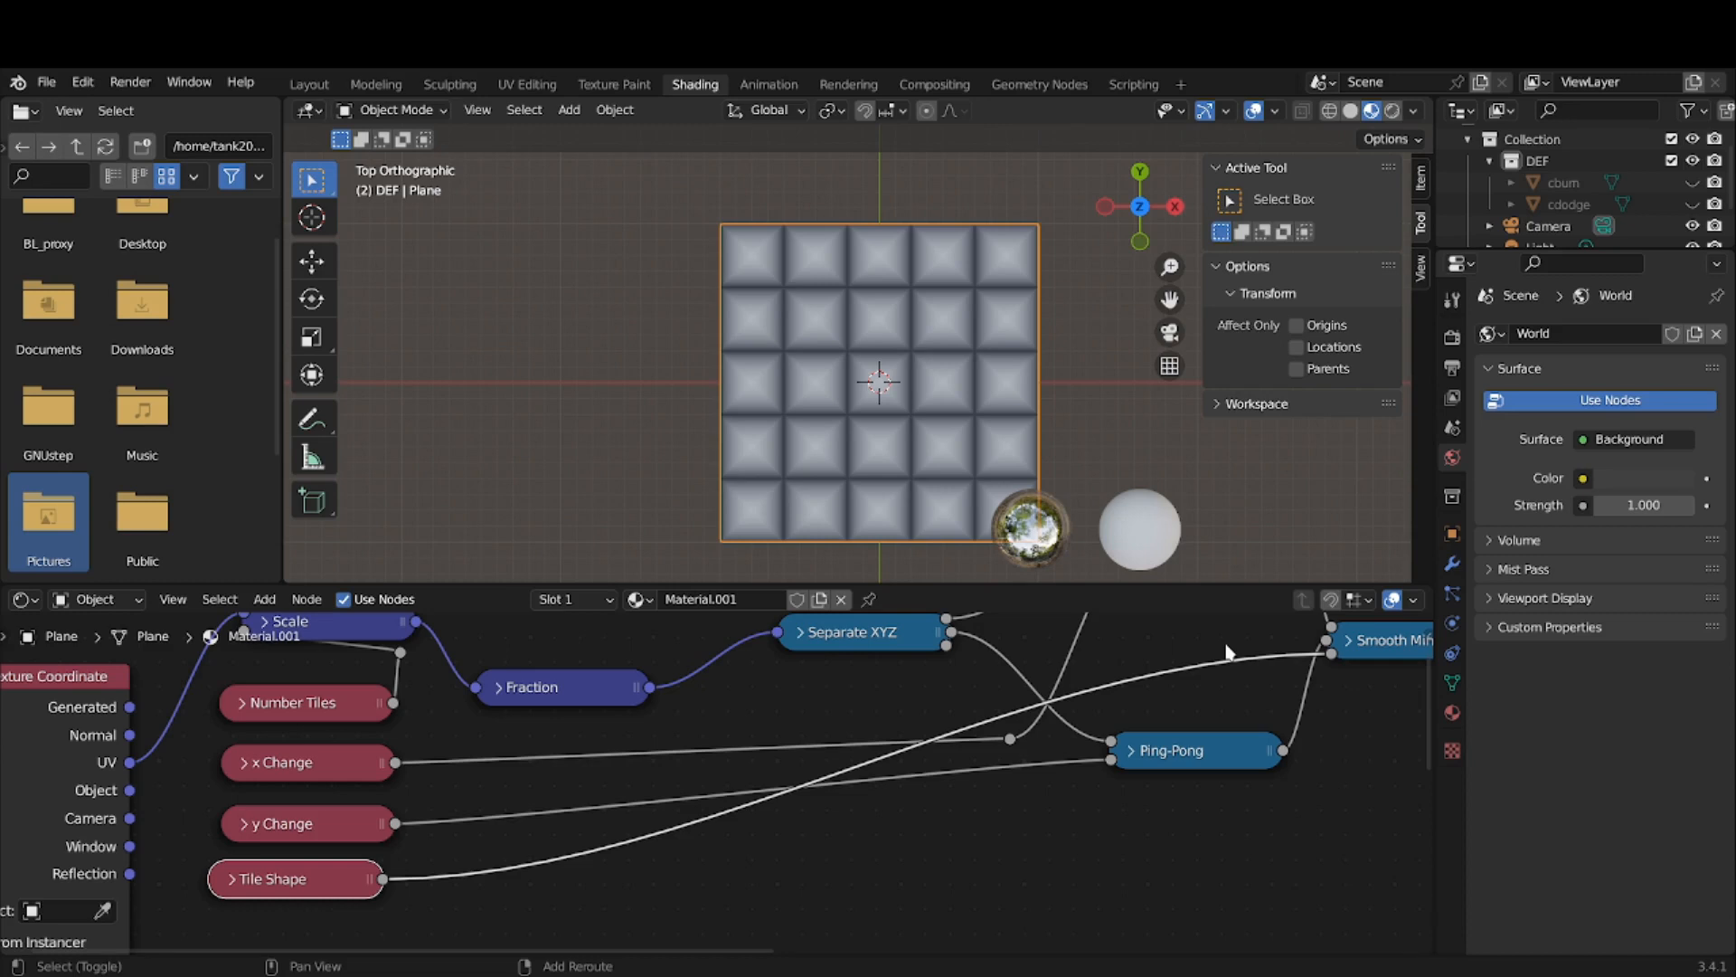
- Add a reroute point to the Tile Shape link and move it below and just past the lower Ping-Pong node
shift+right_drag(1227, 651, 1255, 692)
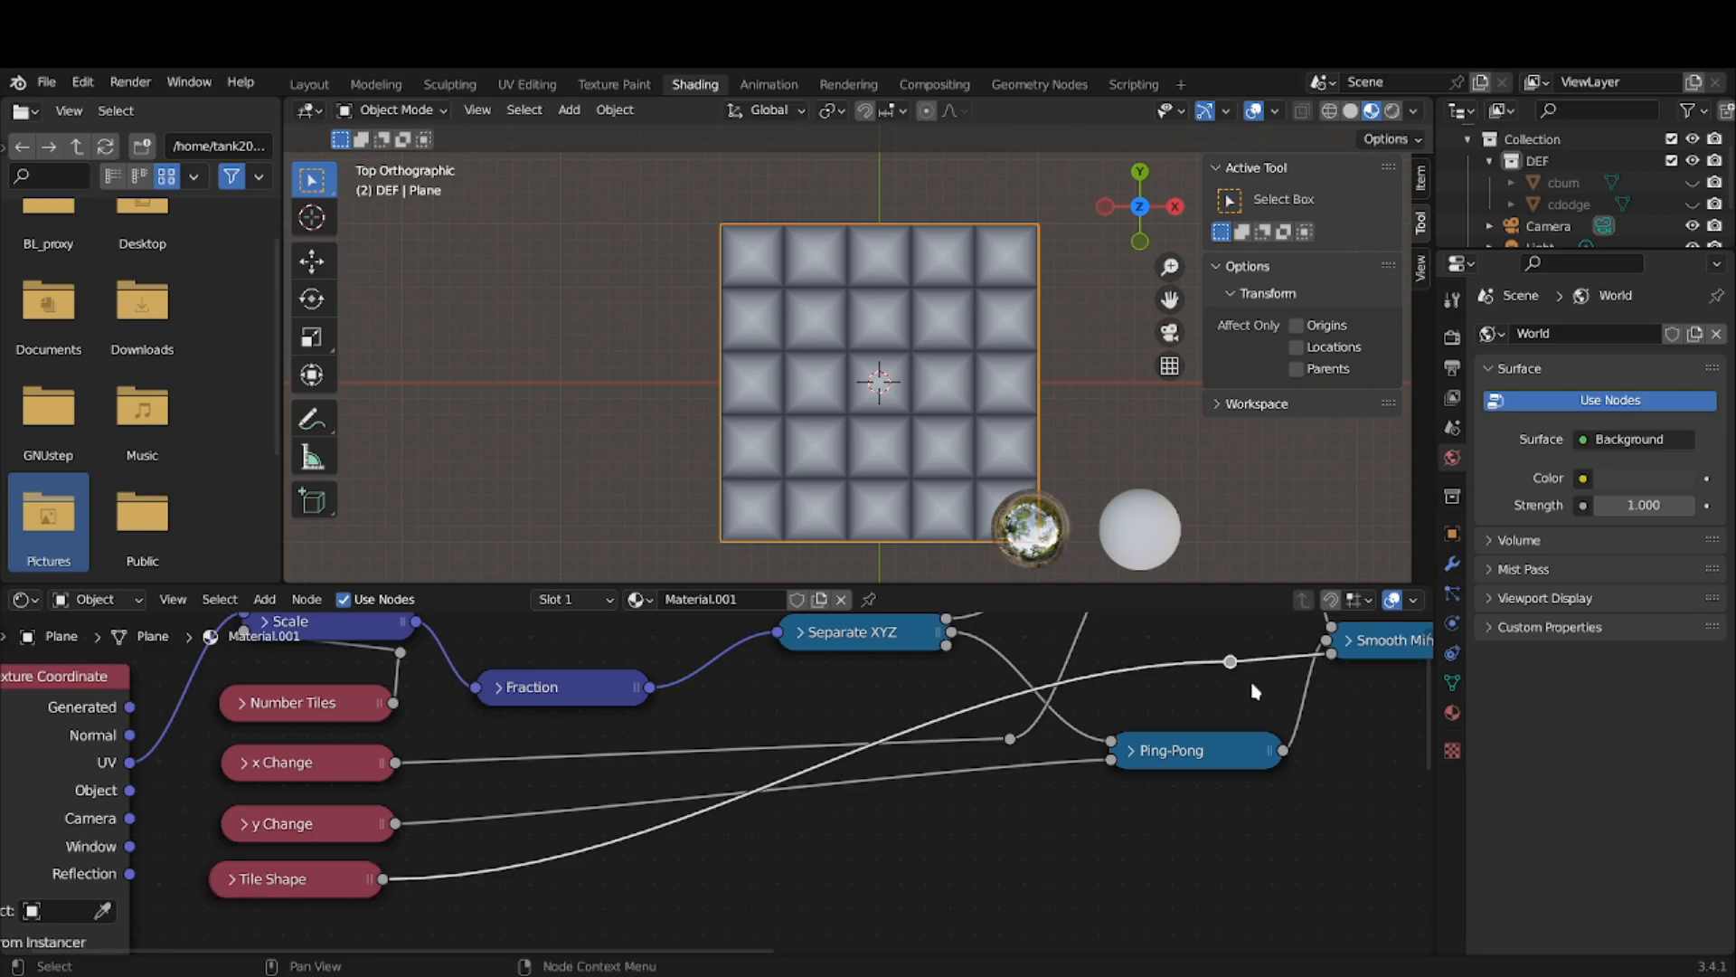
key(g)
click(1316, 868)
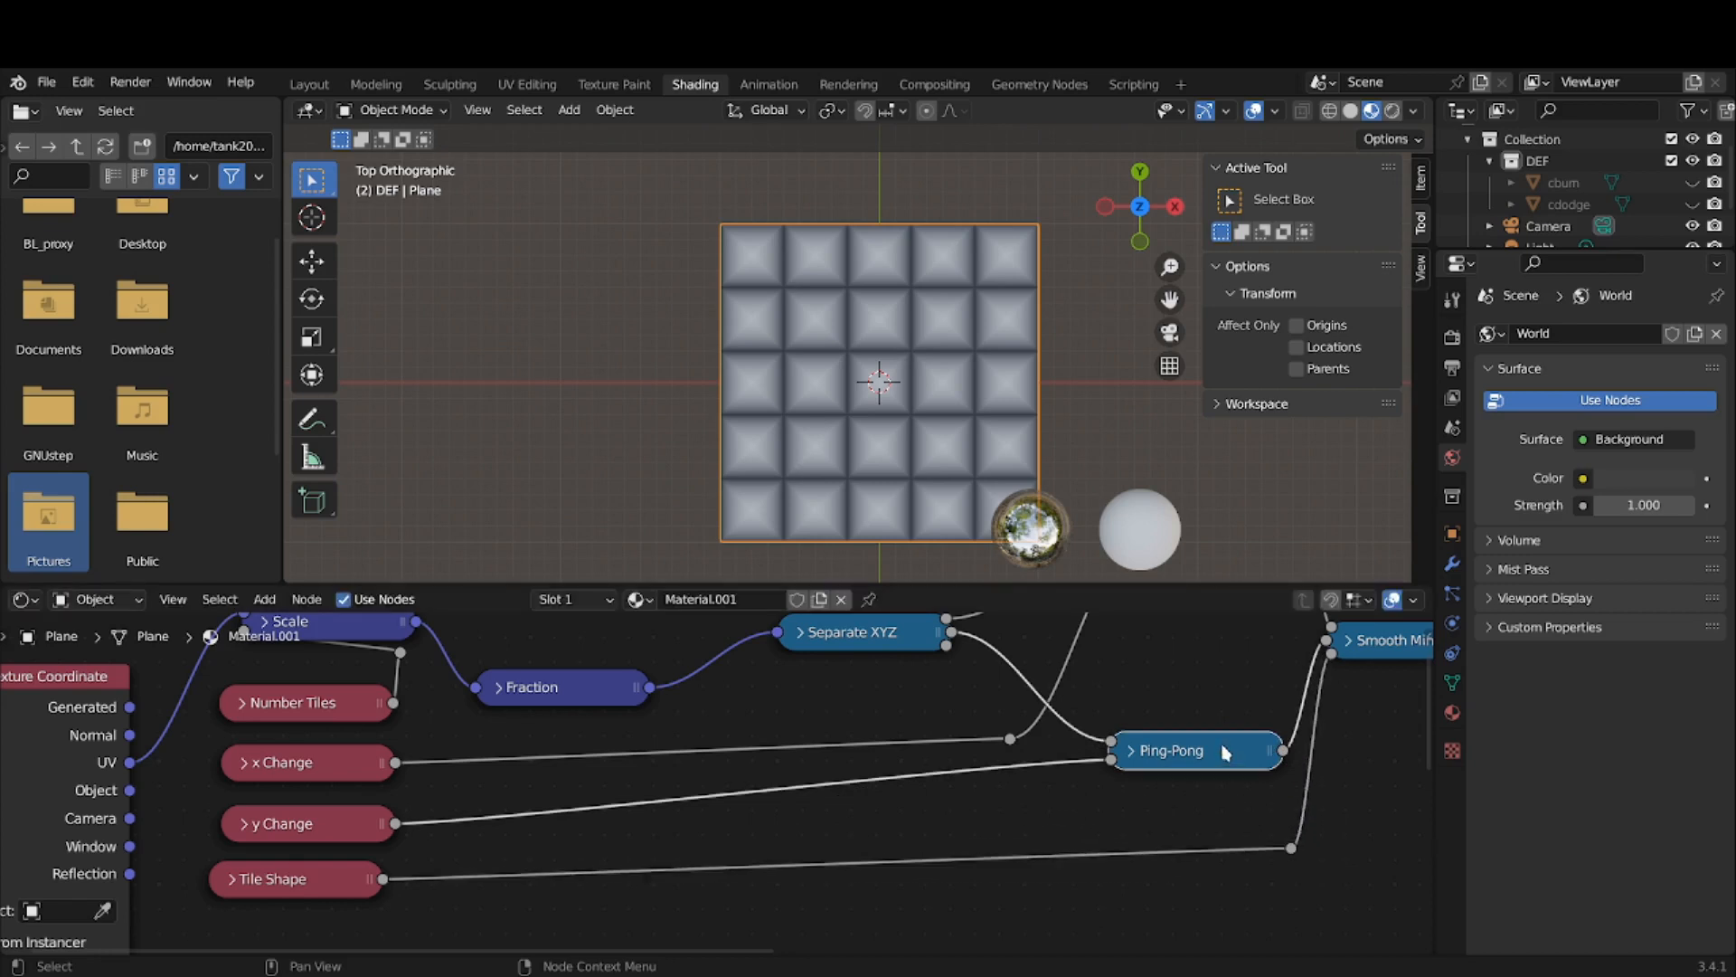
- Move the lower Ping-Pong node slightly down and place the Tile Shape reroute point straight below the Smooth Minimum node's inputs
drag(1226, 749, 1226, 783)
scroll(1225, 783, down, 3)
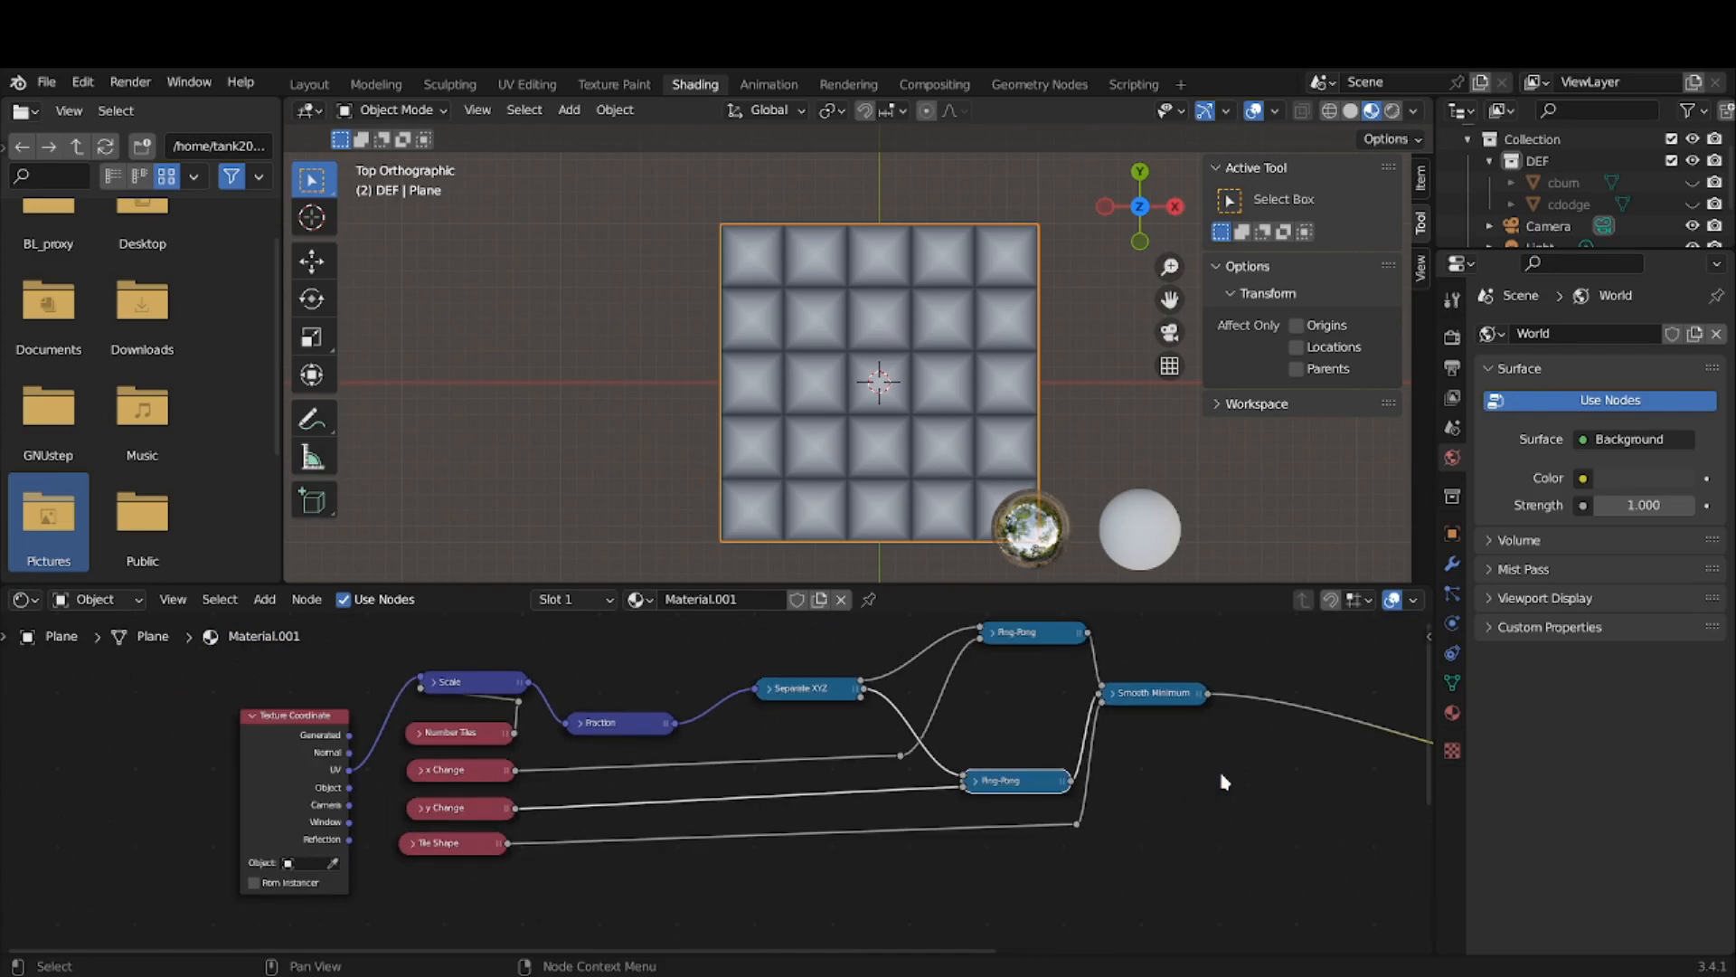
scroll(1223, 782, up, 2)
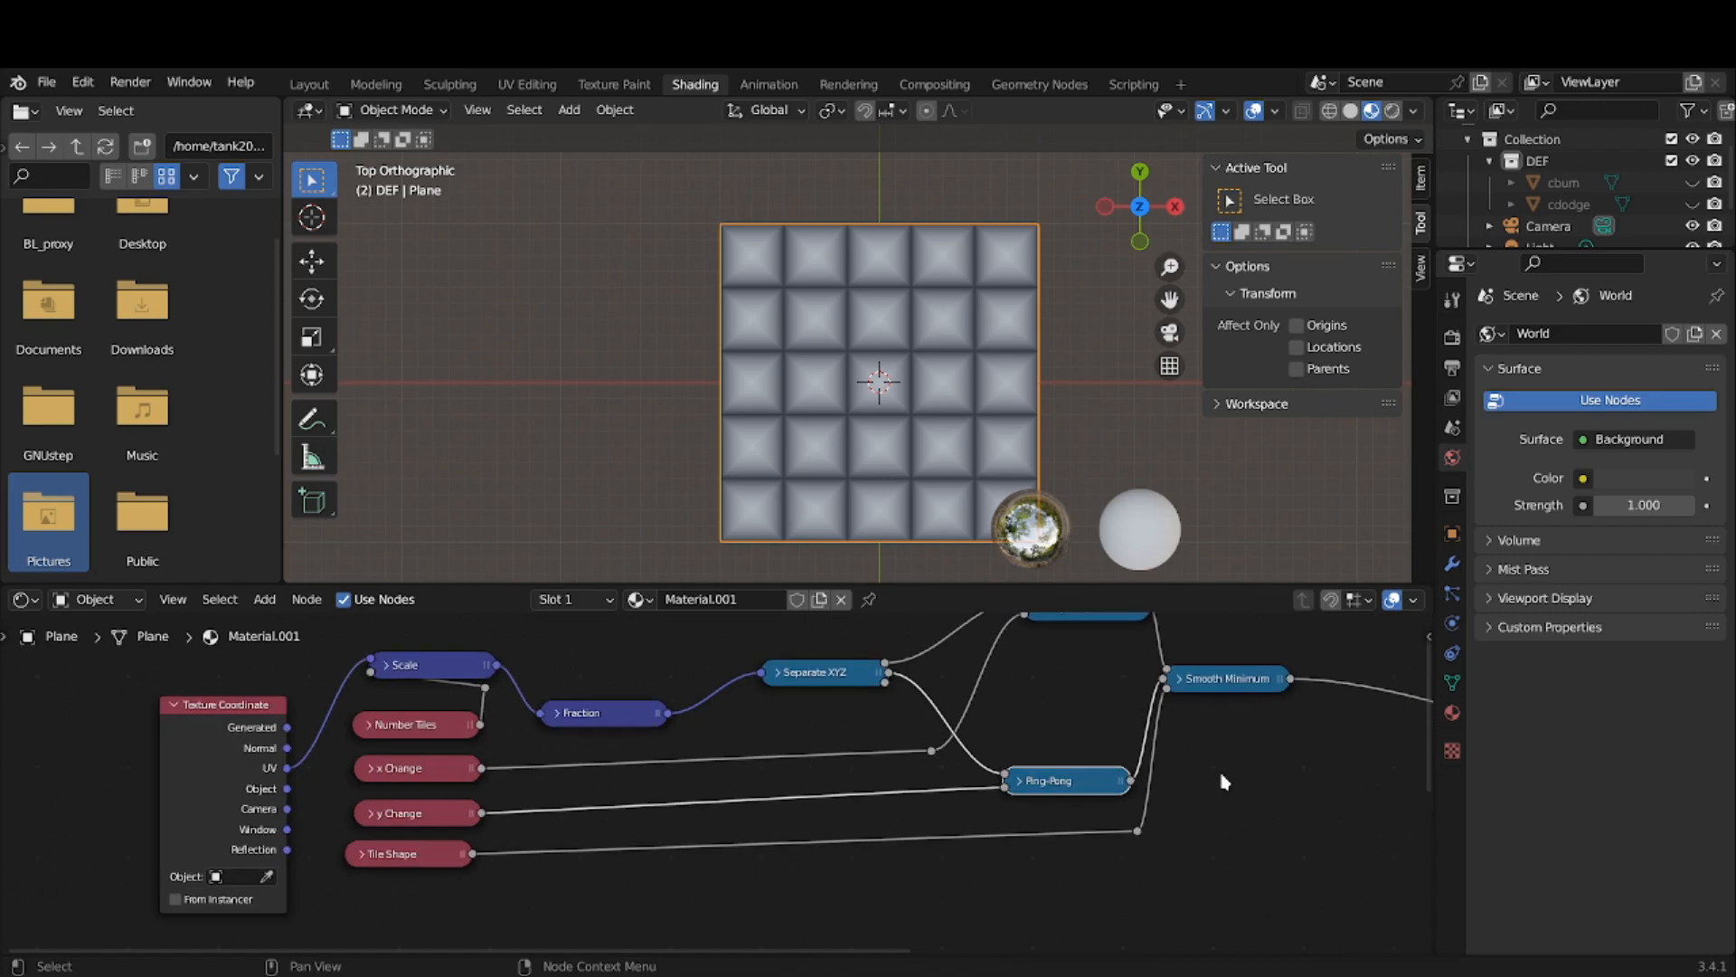
scroll(1222, 782, down, 2)
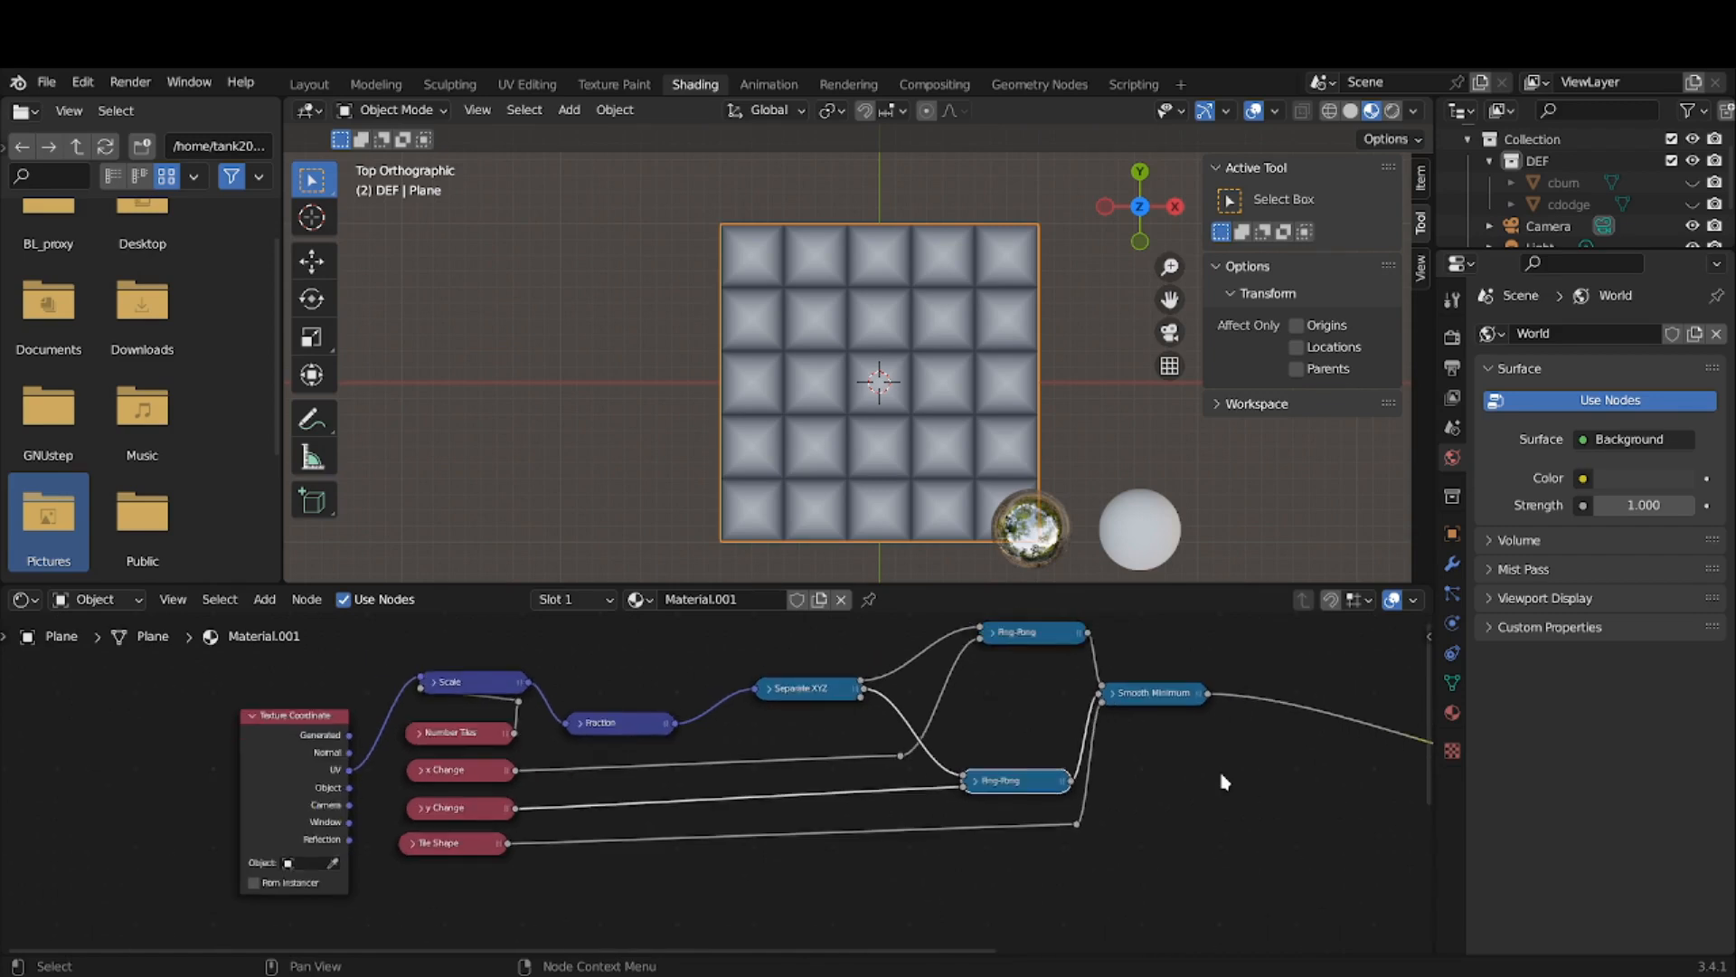
click(1091, 825)
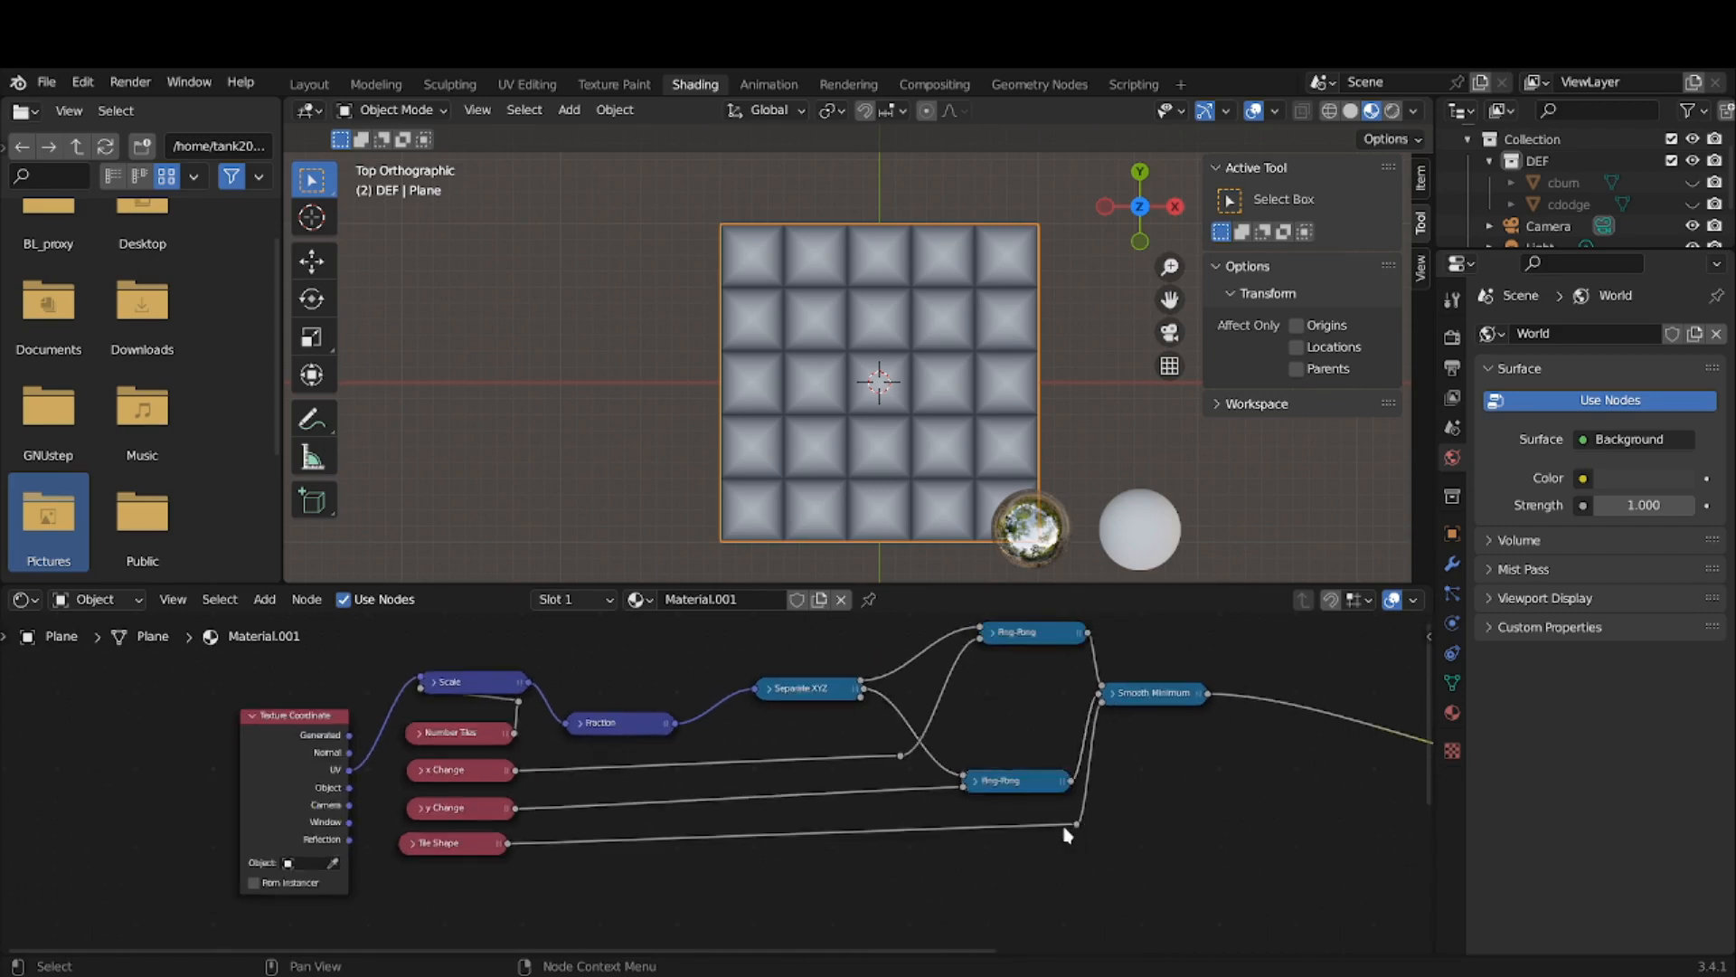
click(1079, 827)
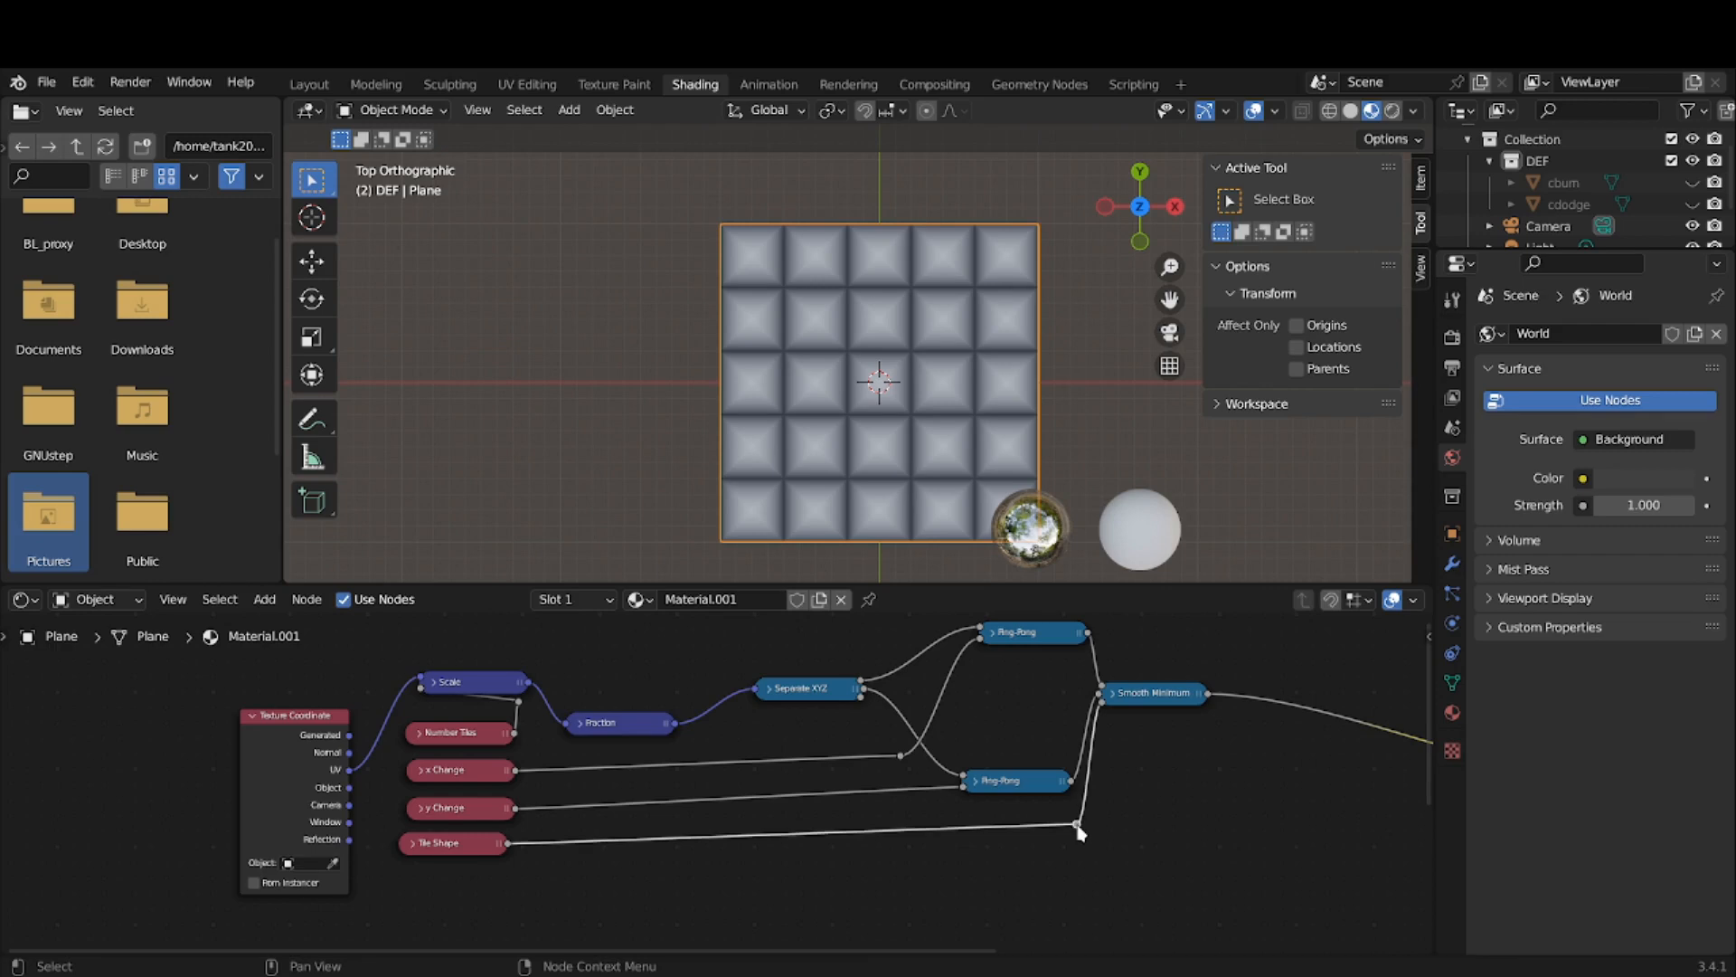
drag(1079, 829, 1101, 840)
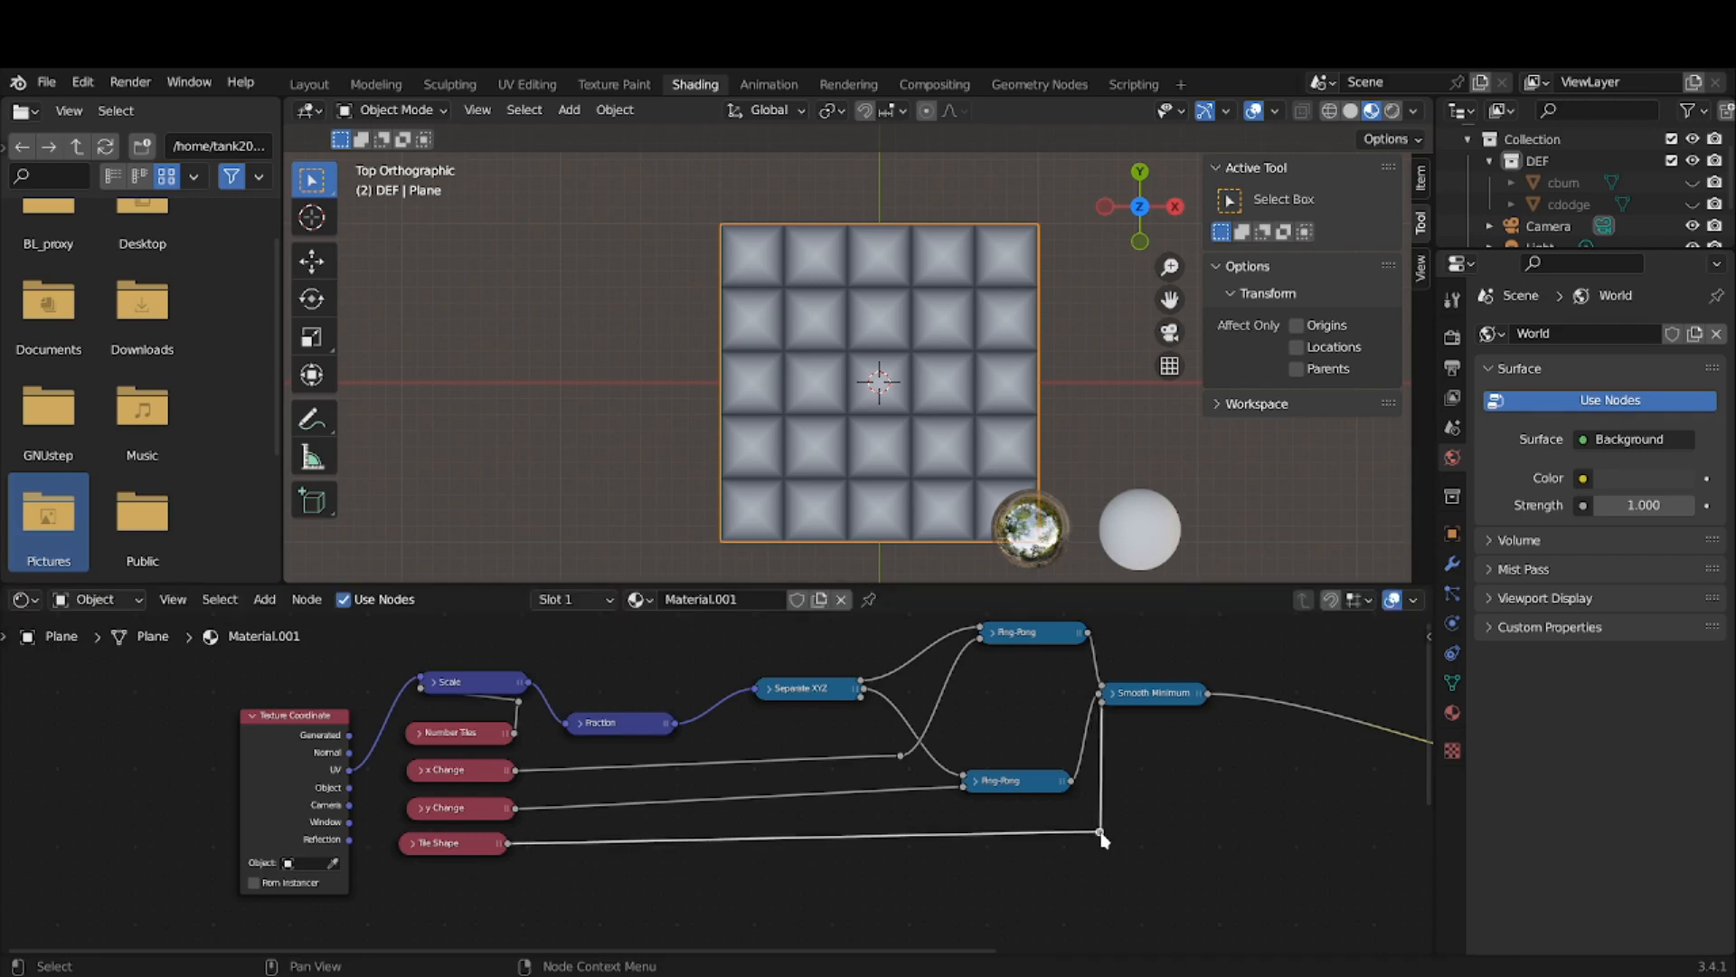
- Try a lower value in the Number Tiles node, set it back to 5, and collapse the node
scroll(643, 814, up, 2)
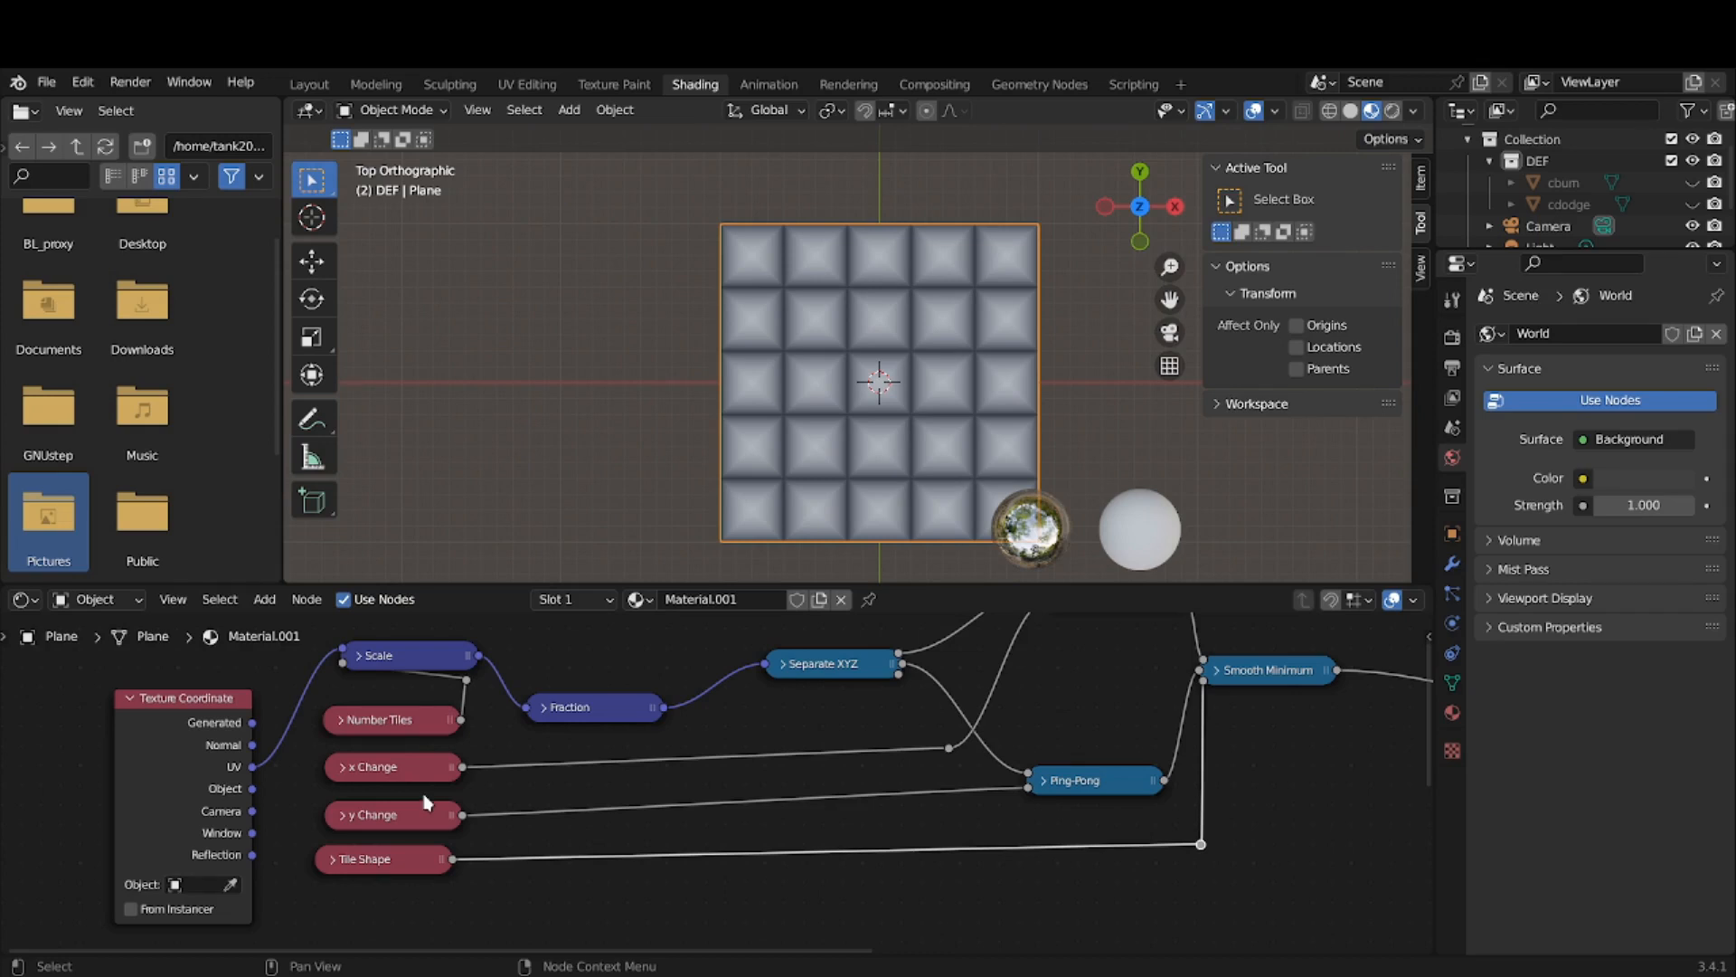
scroll(954, 661, up, 1)
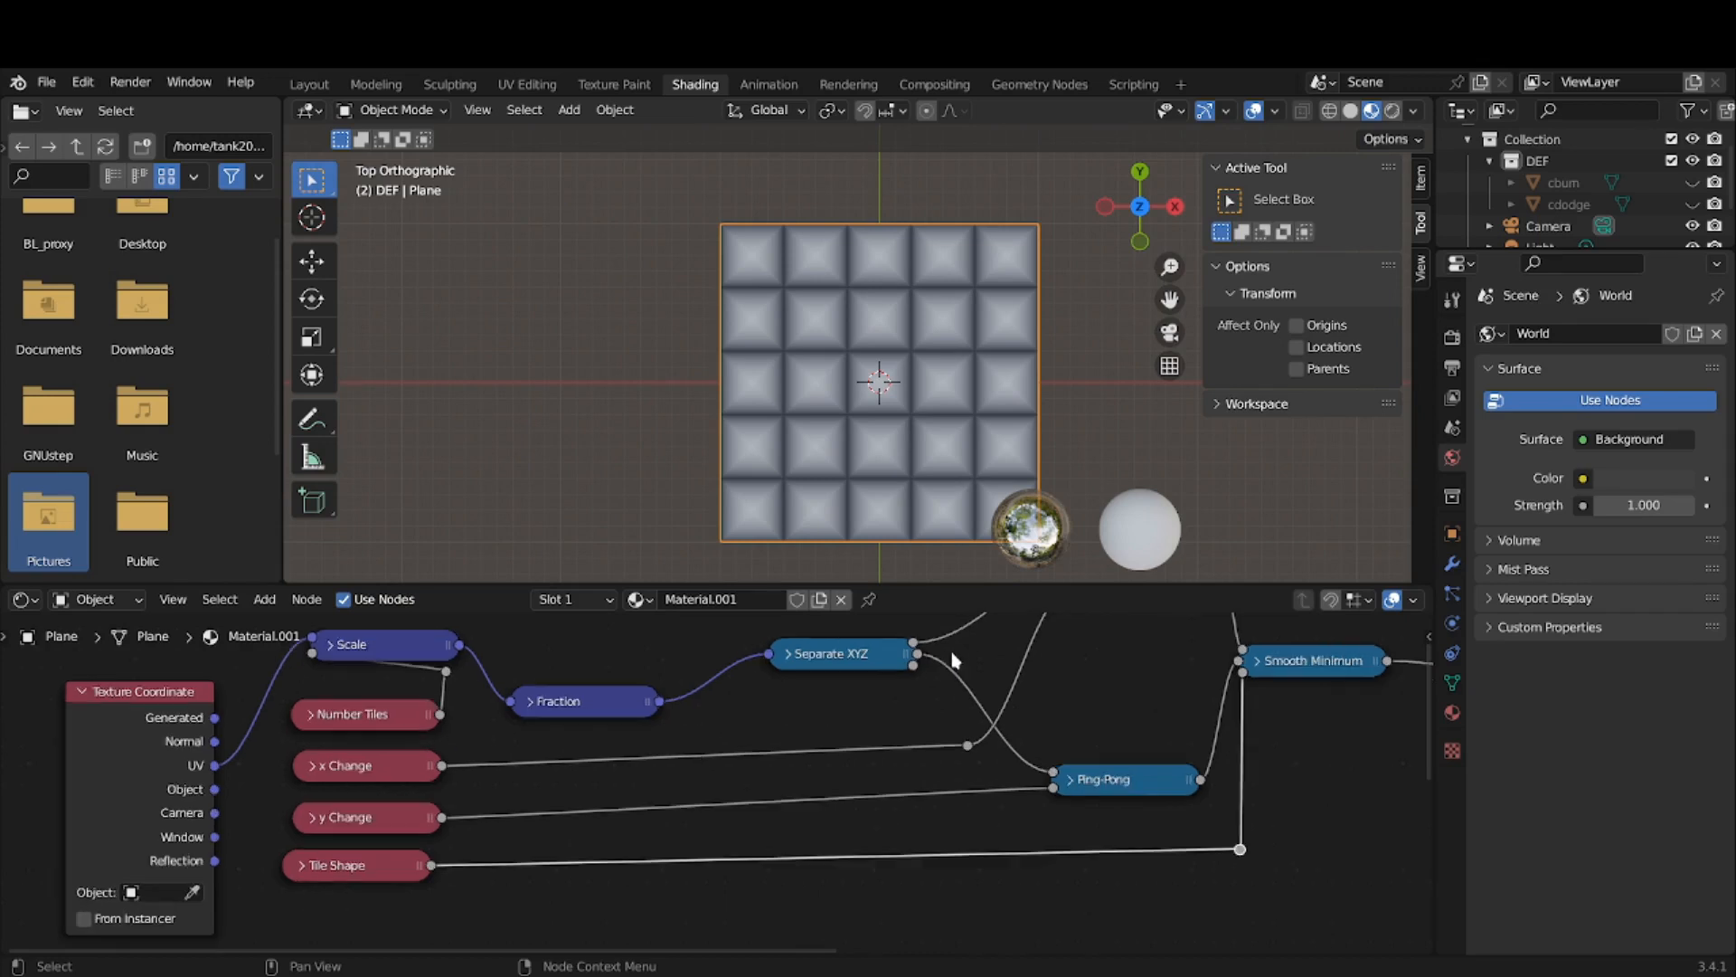
scroll(954, 661, down, 2)
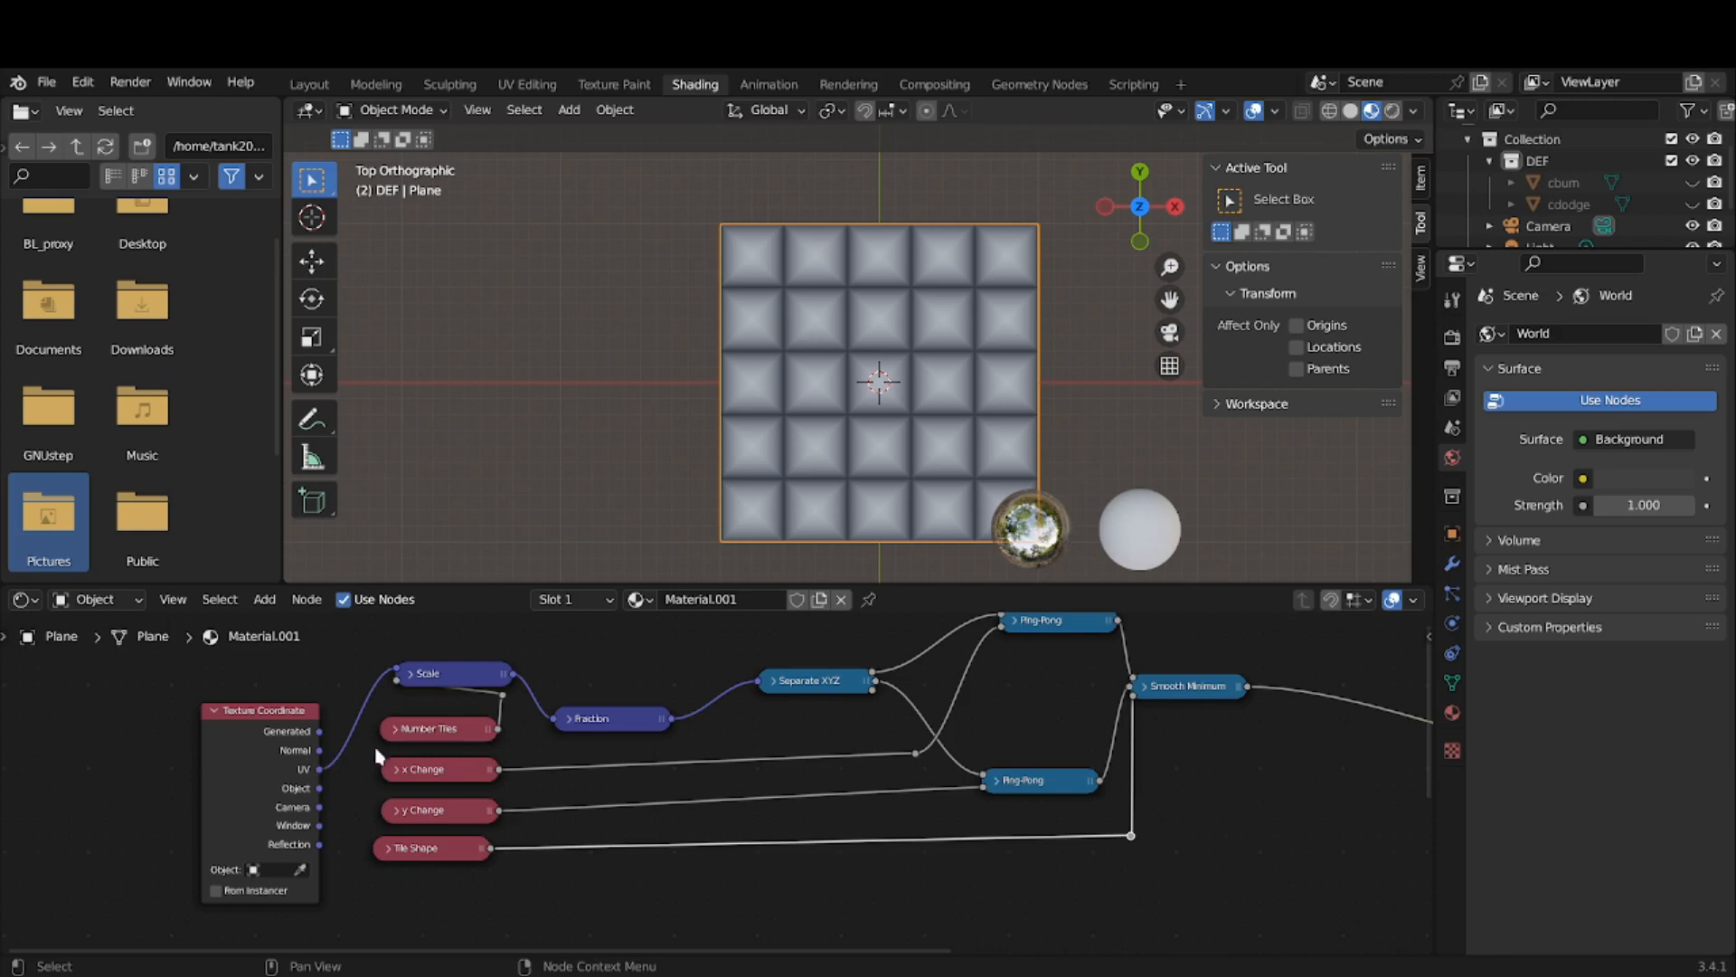
click(394, 728)
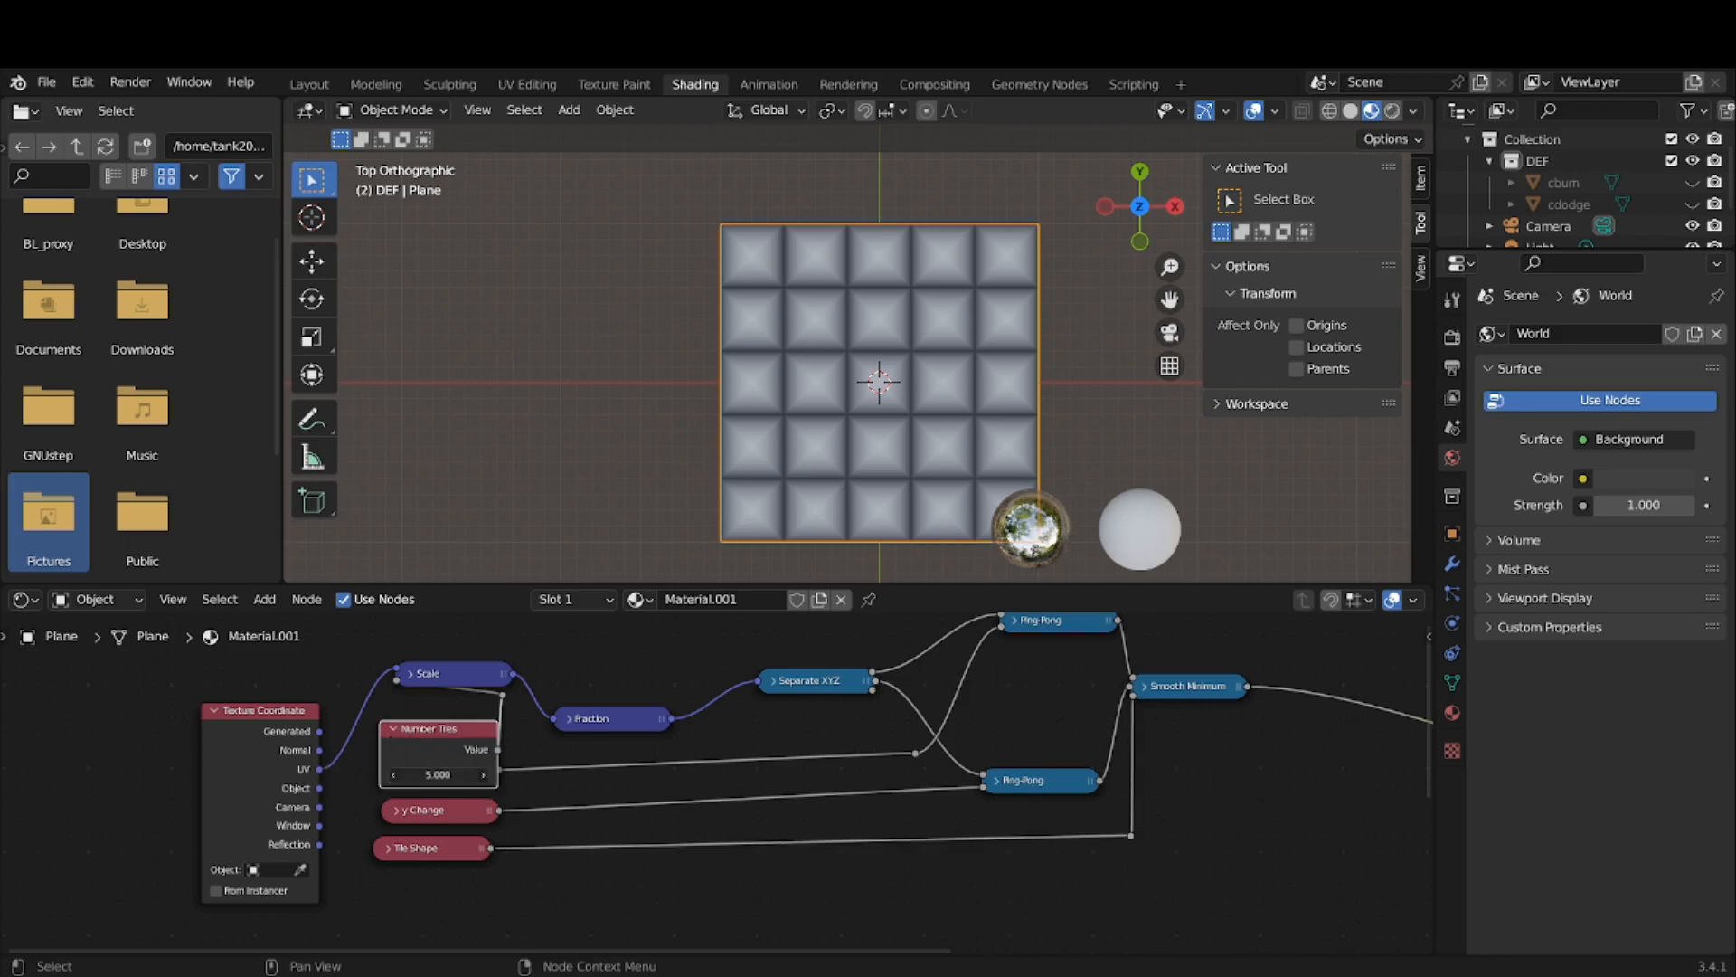
mouse_move(422, 775)
mouse_down()
mouse_move(479, 775)
mouse_move(403, 775)
mouse_up()
click(422, 775)
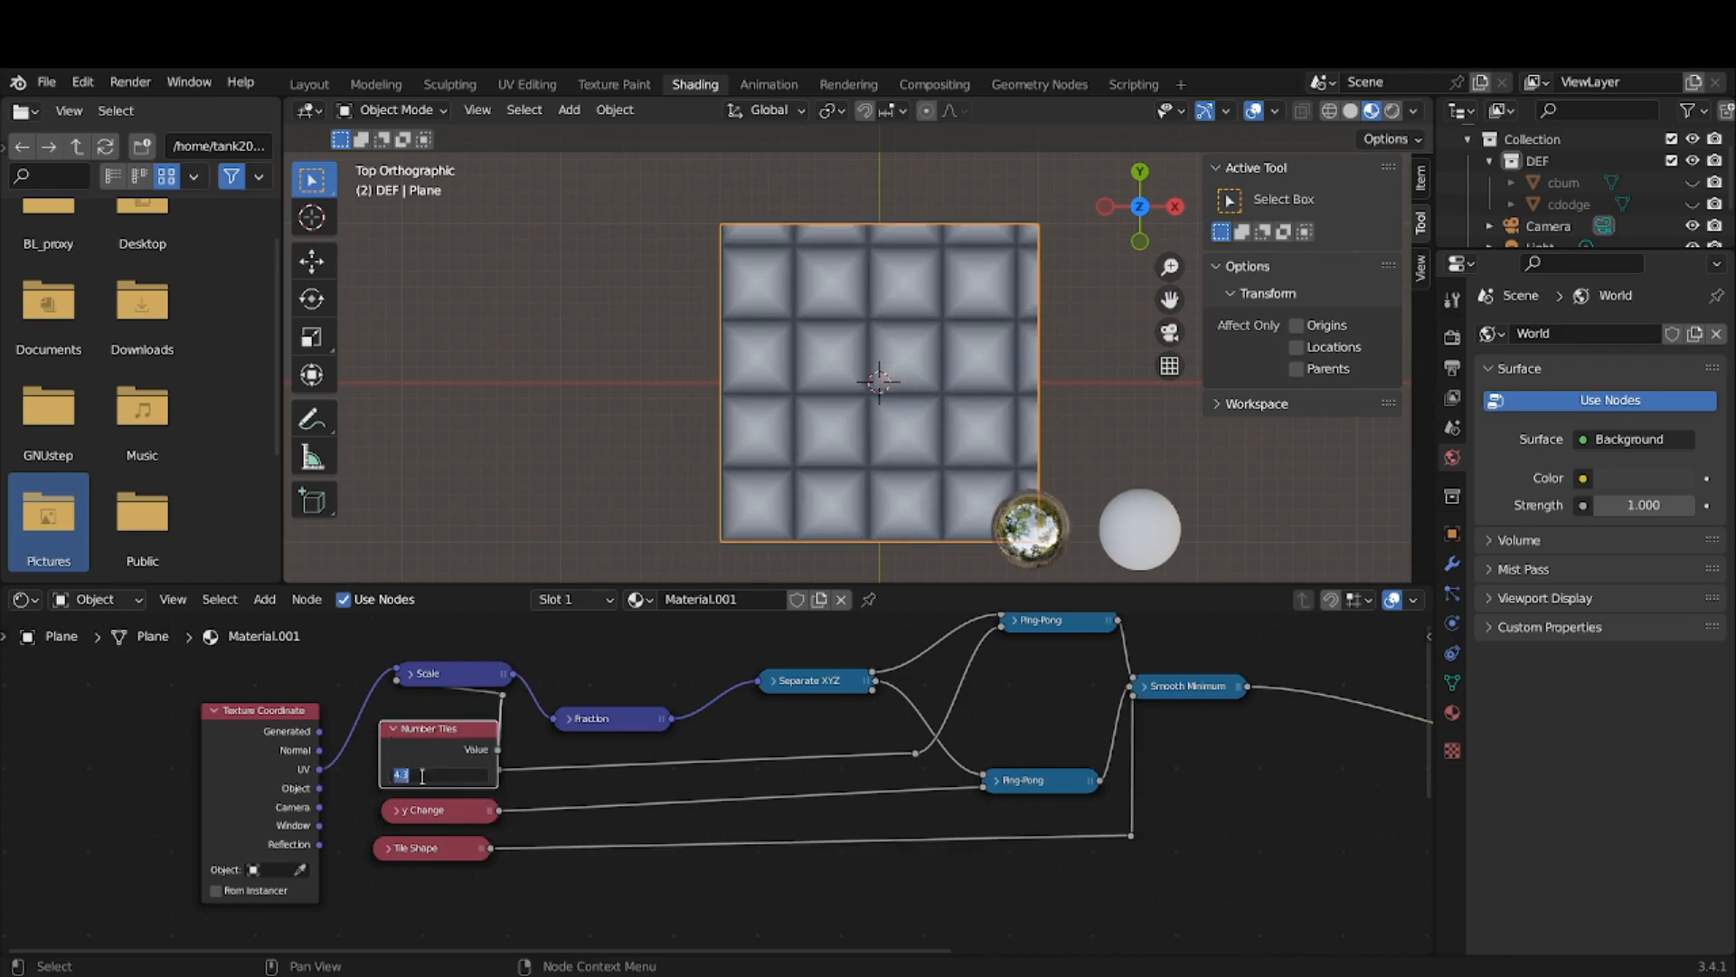
text(-0.8)
key(Return)
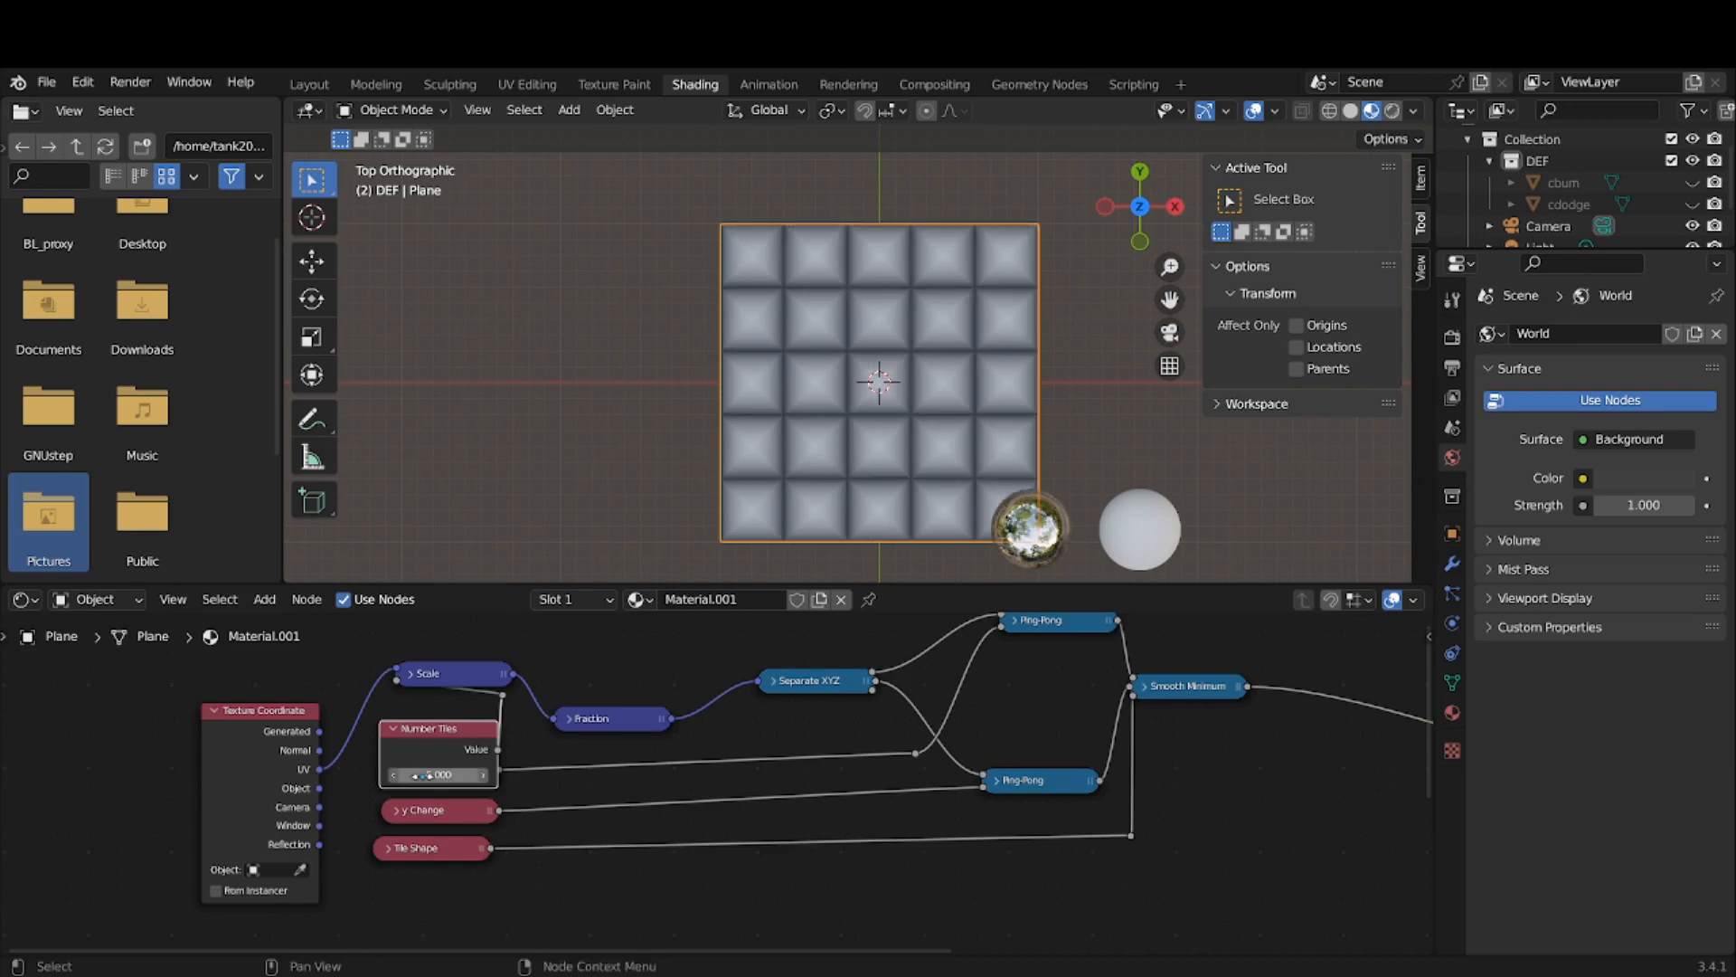
click(392, 728)
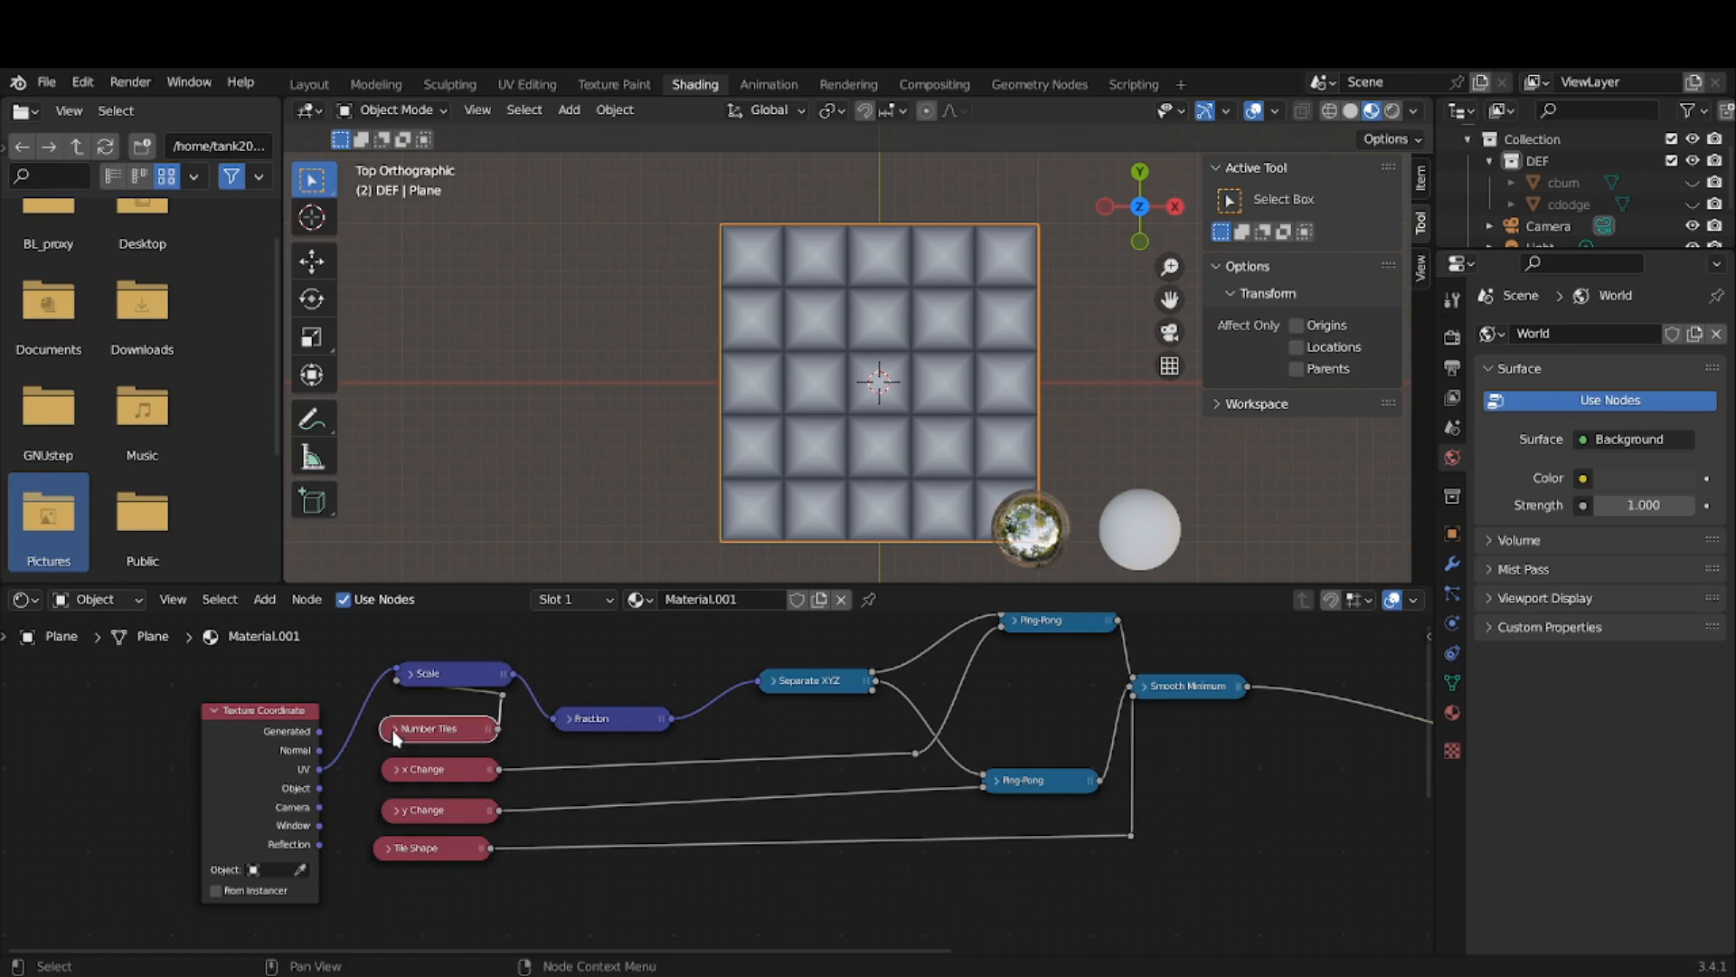
- Try an x Change value of 0.6, set it back to 0.5, and collapse the node
click(398, 770)
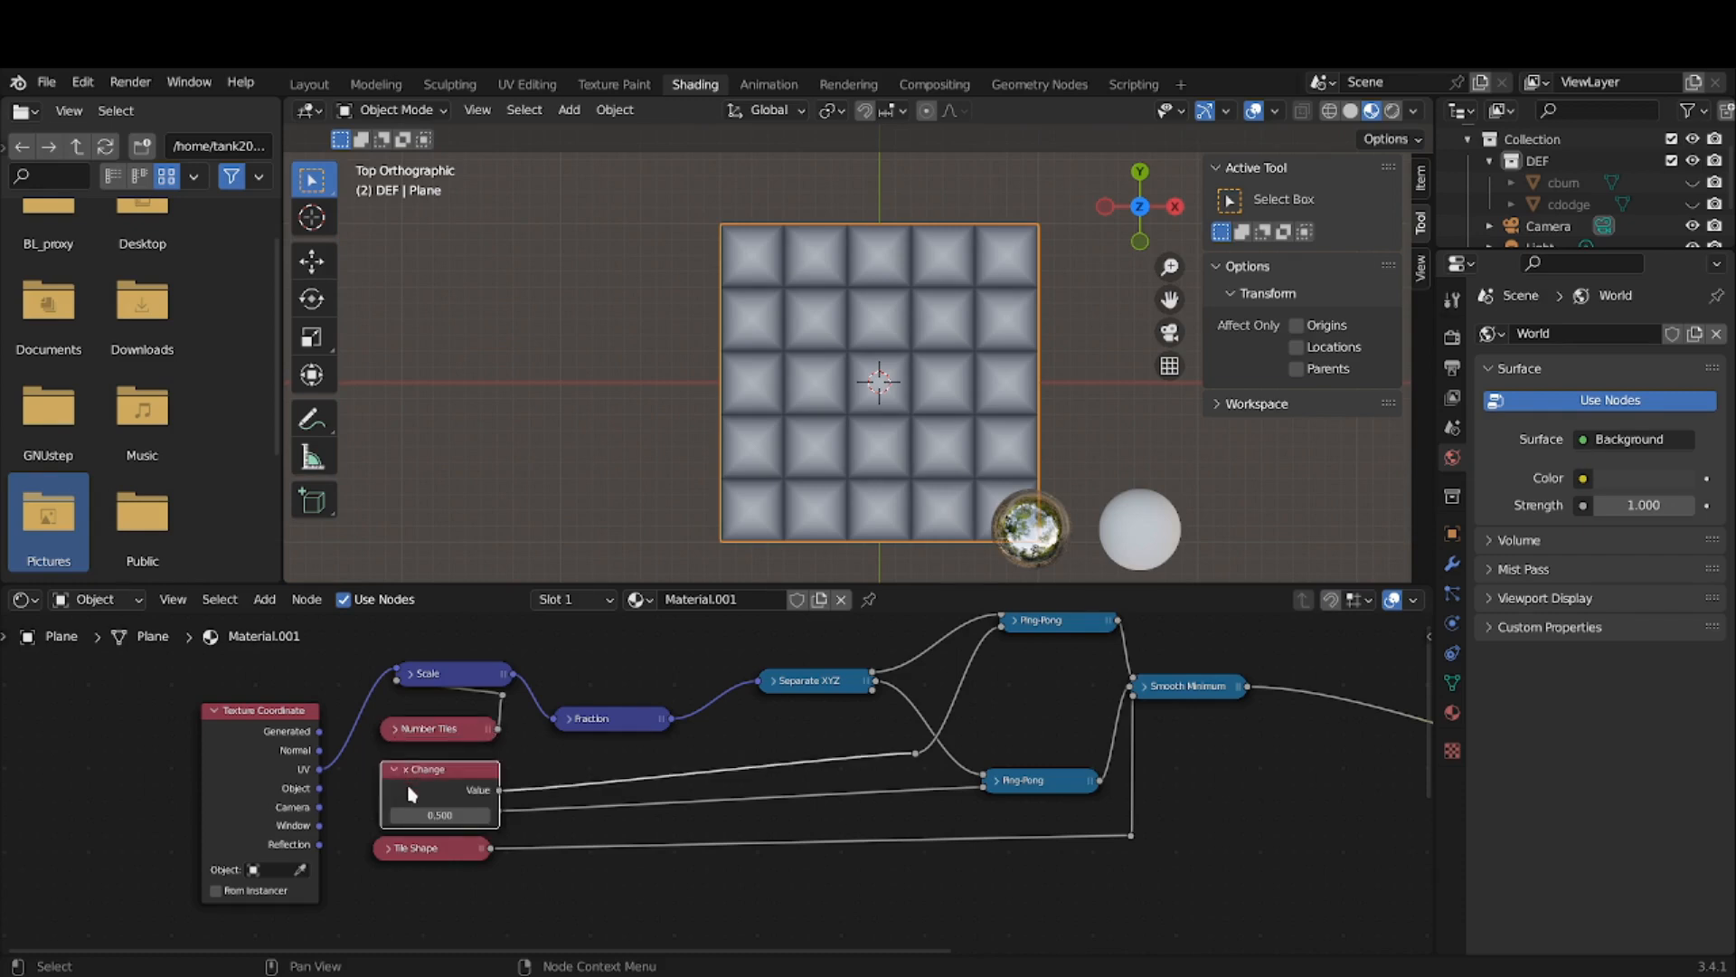
mouse_move(420, 817)
mouse_down()
mouse_move(456, 817)
mouse_move(429, 816)
mouse_up()
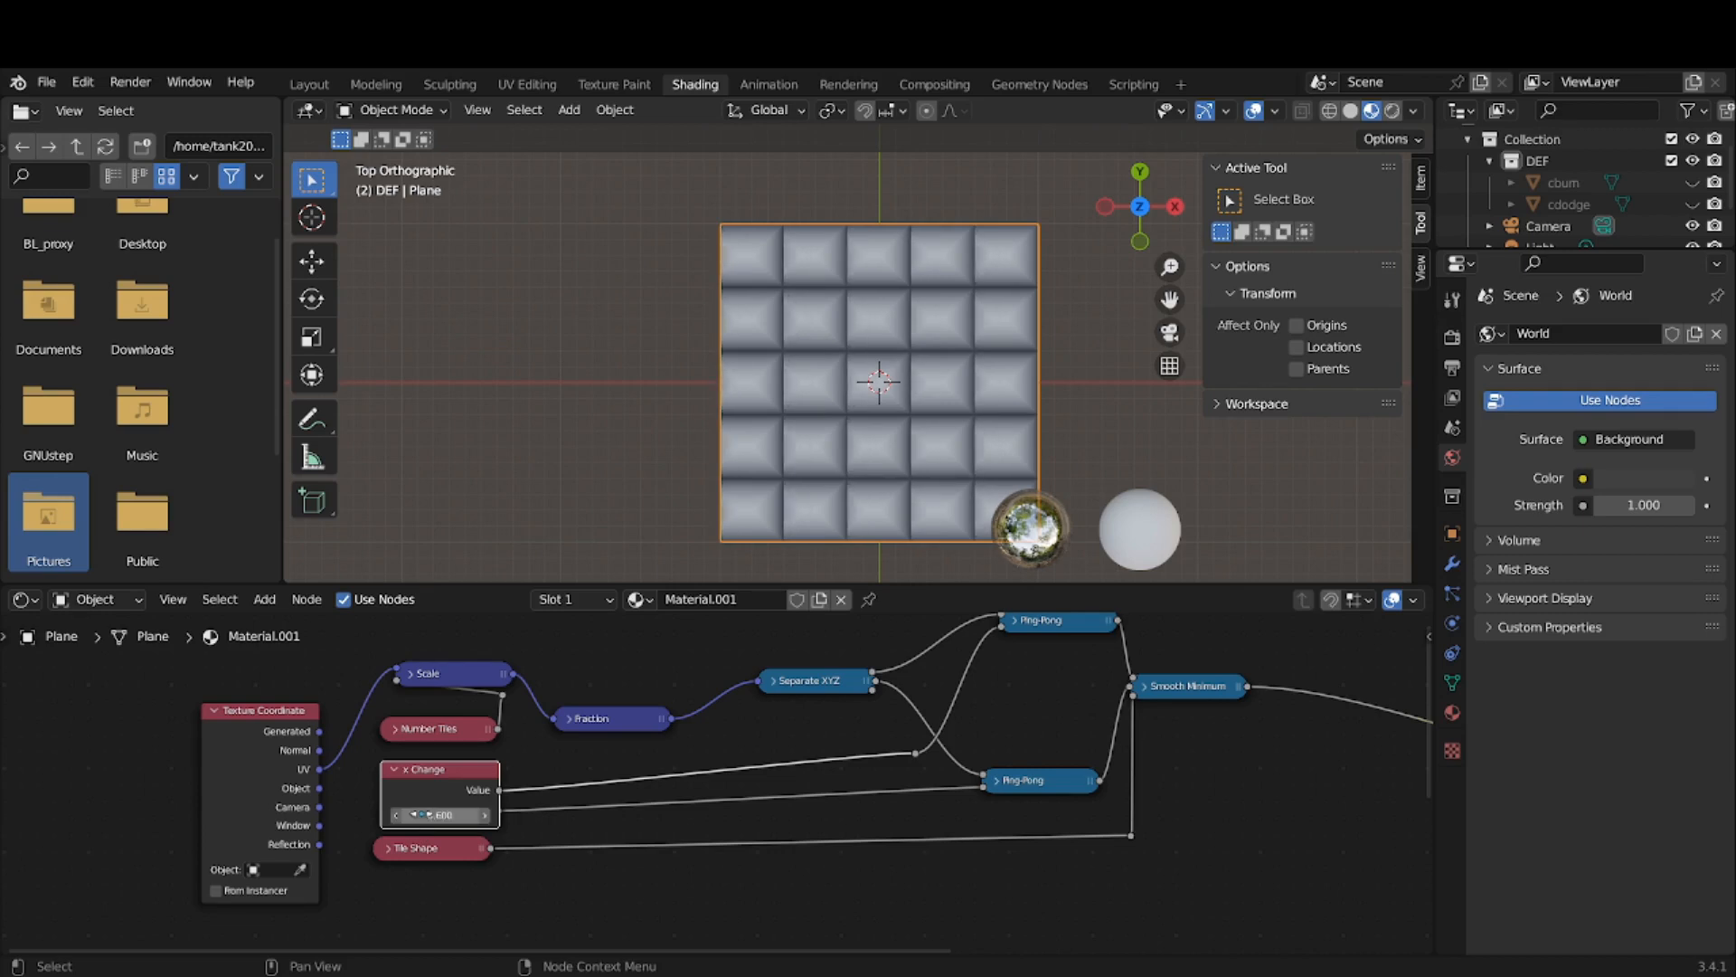
click(433, 813)
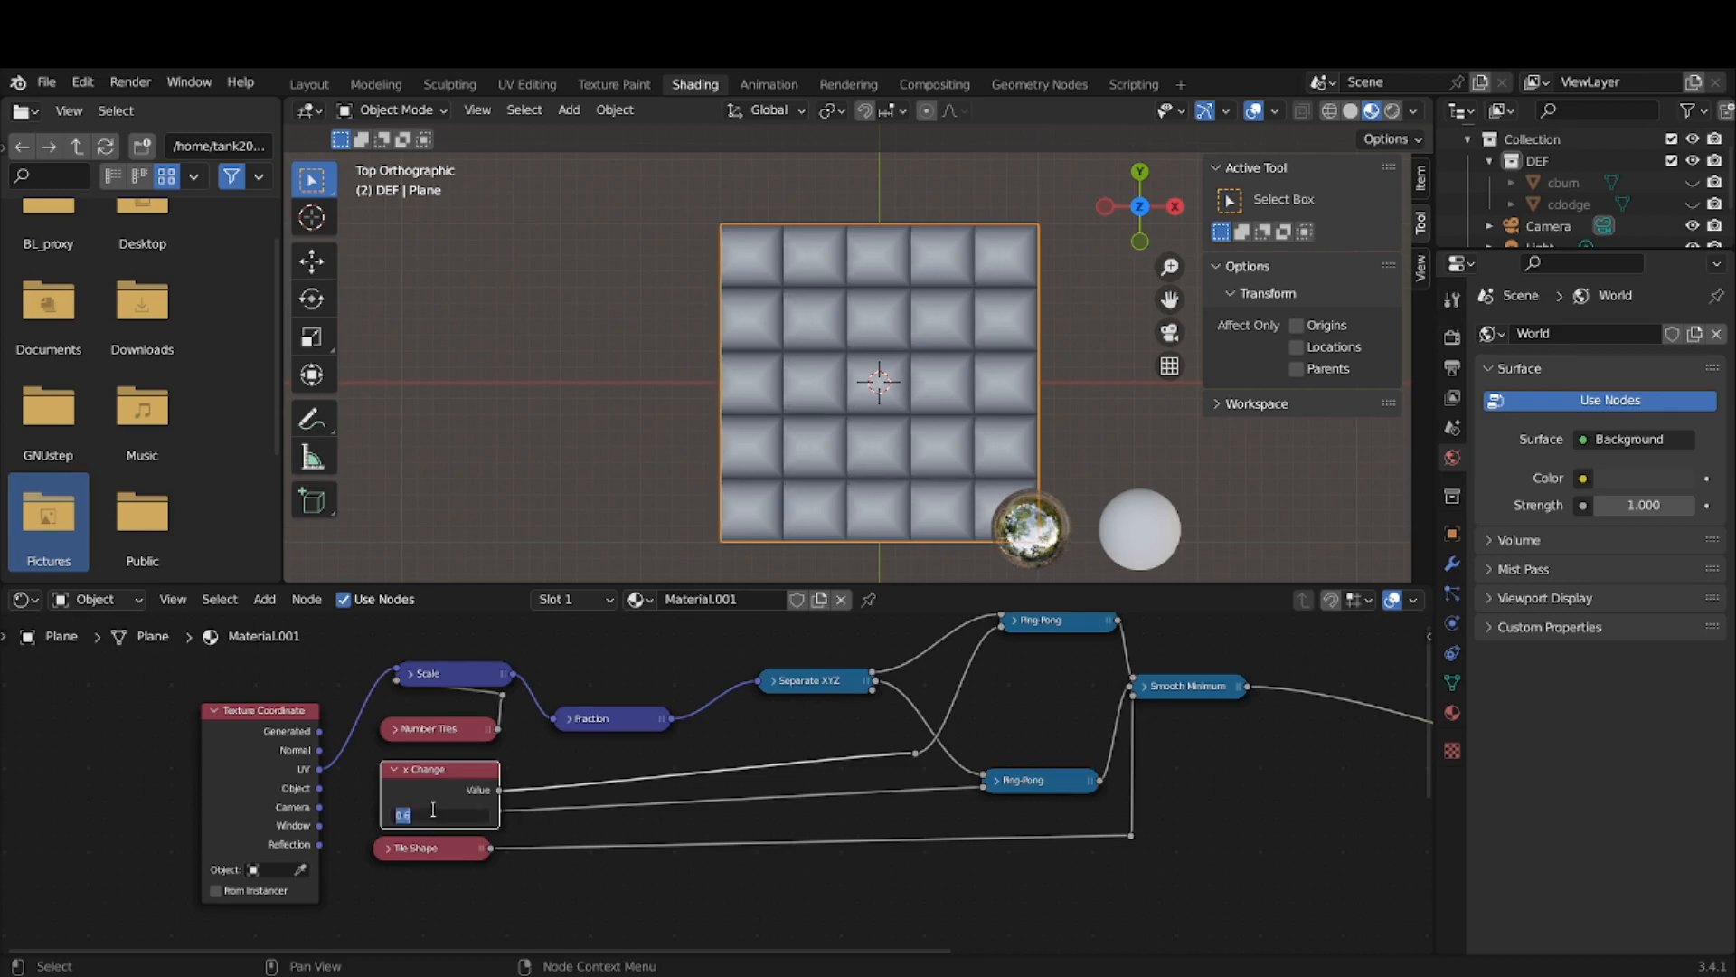
key(BackSpace)
text(.5)
key(Return)
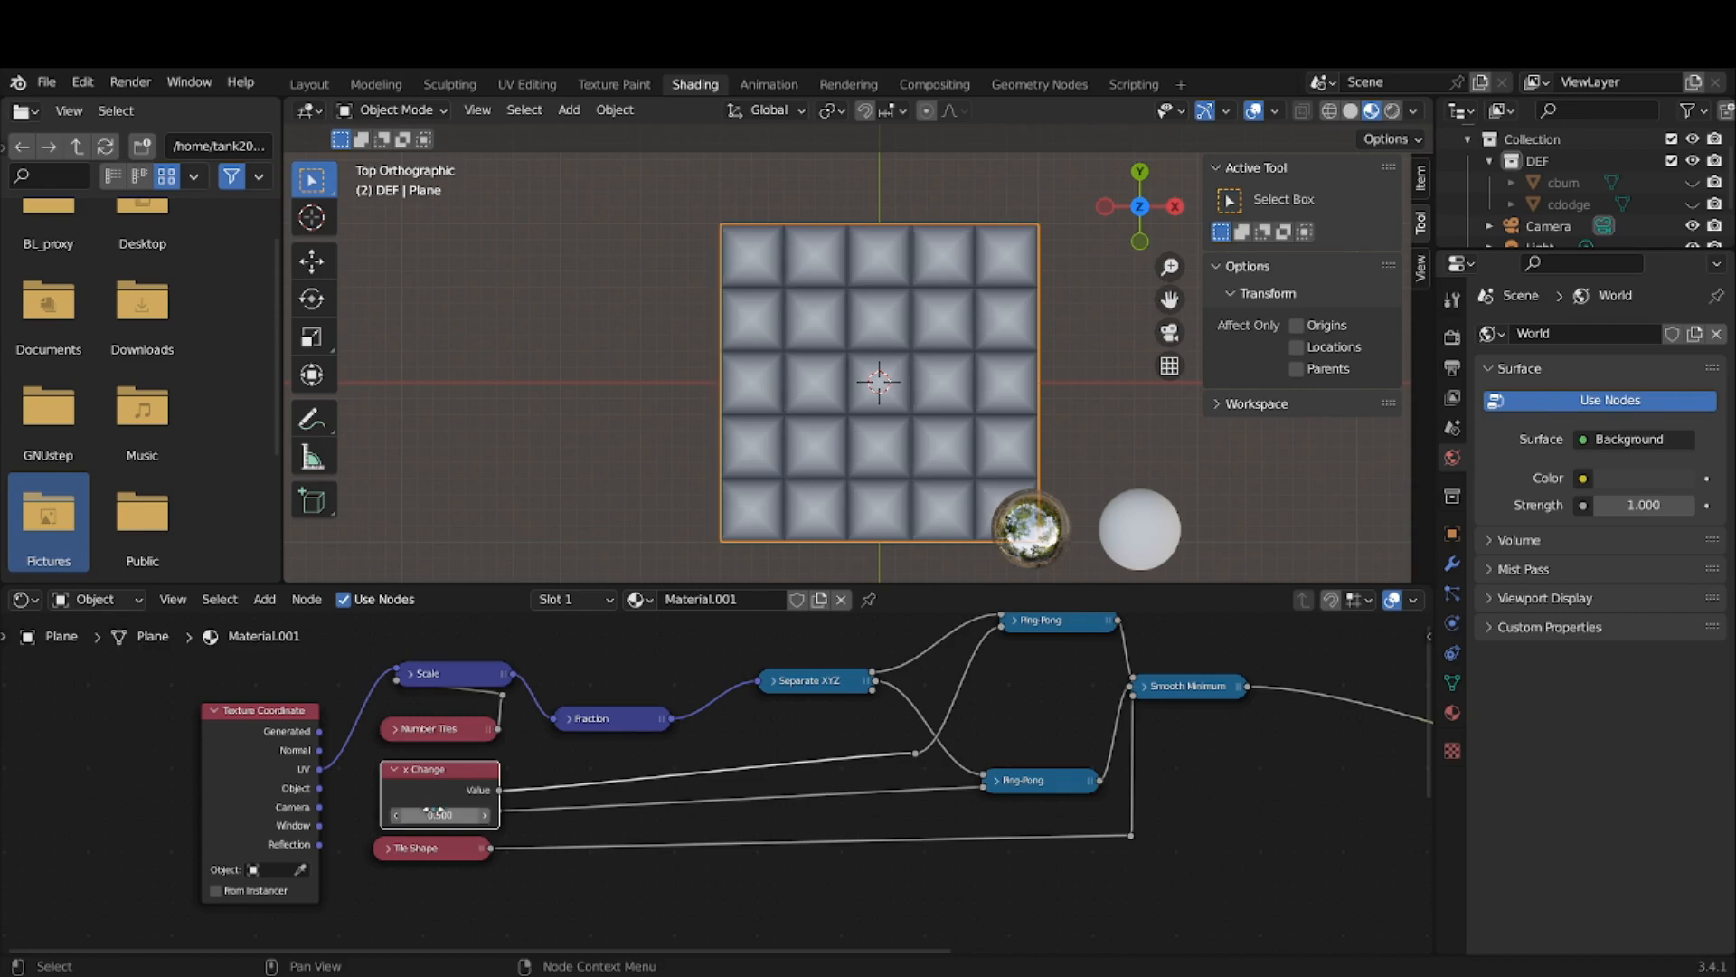
click(395, 769)
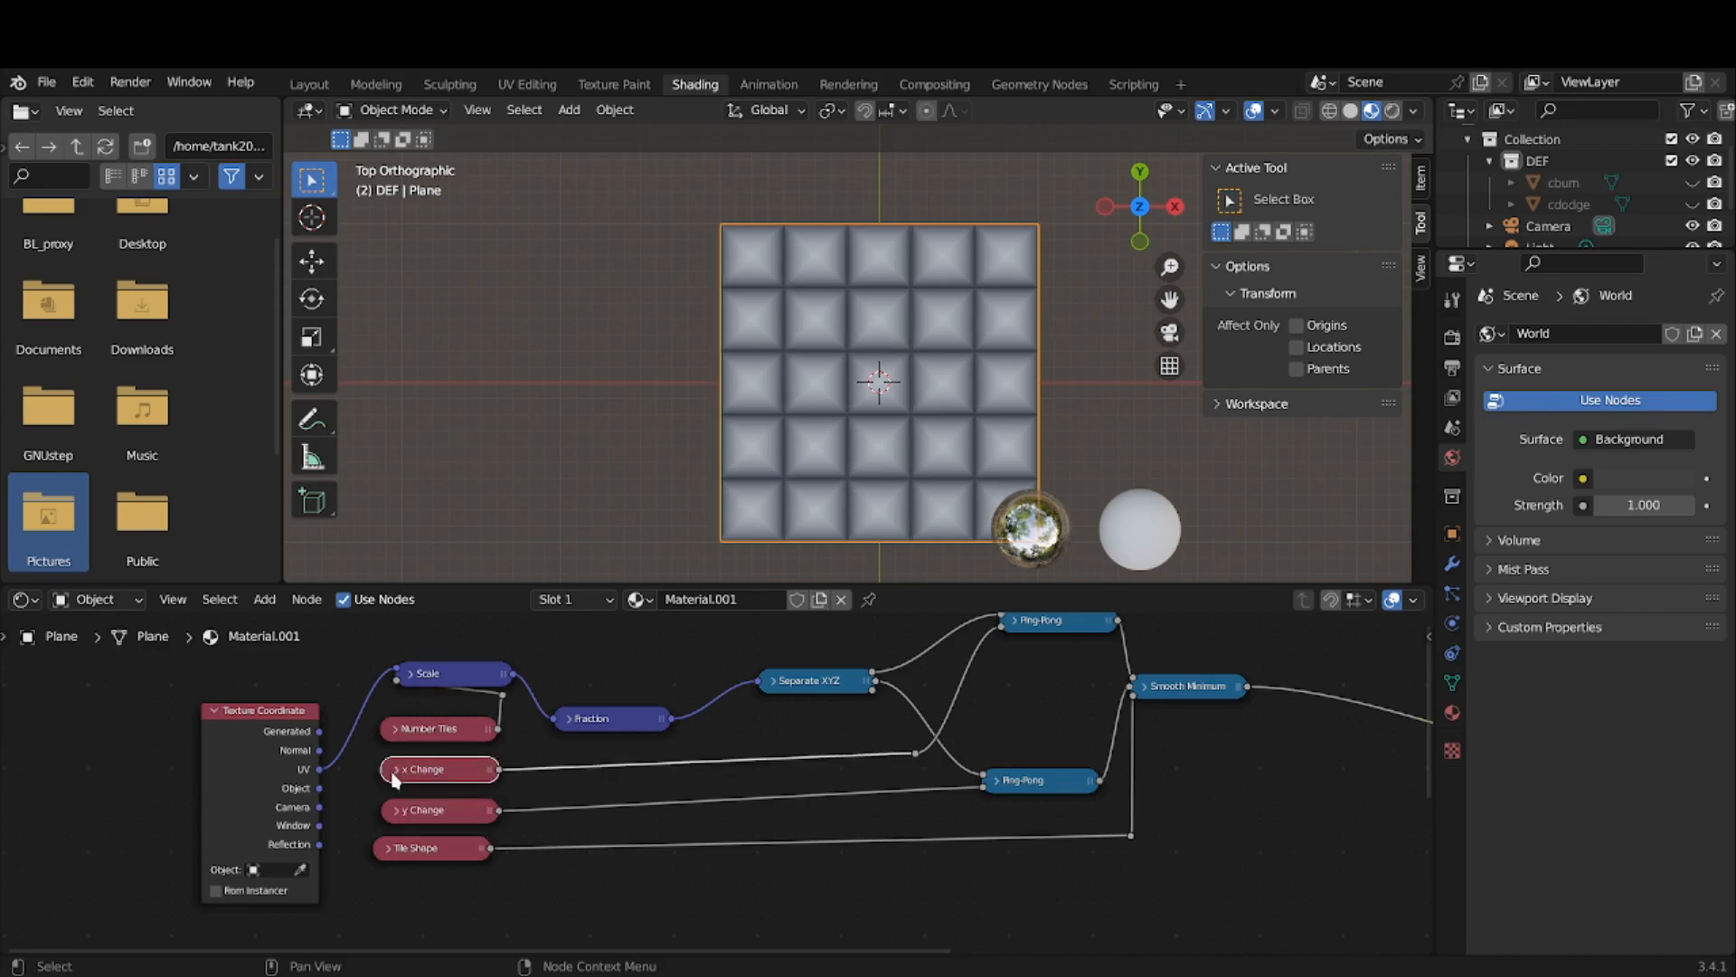
- Try a Tile Shape value of 1.2, undo that change, and collapse the node
click(388, 848)
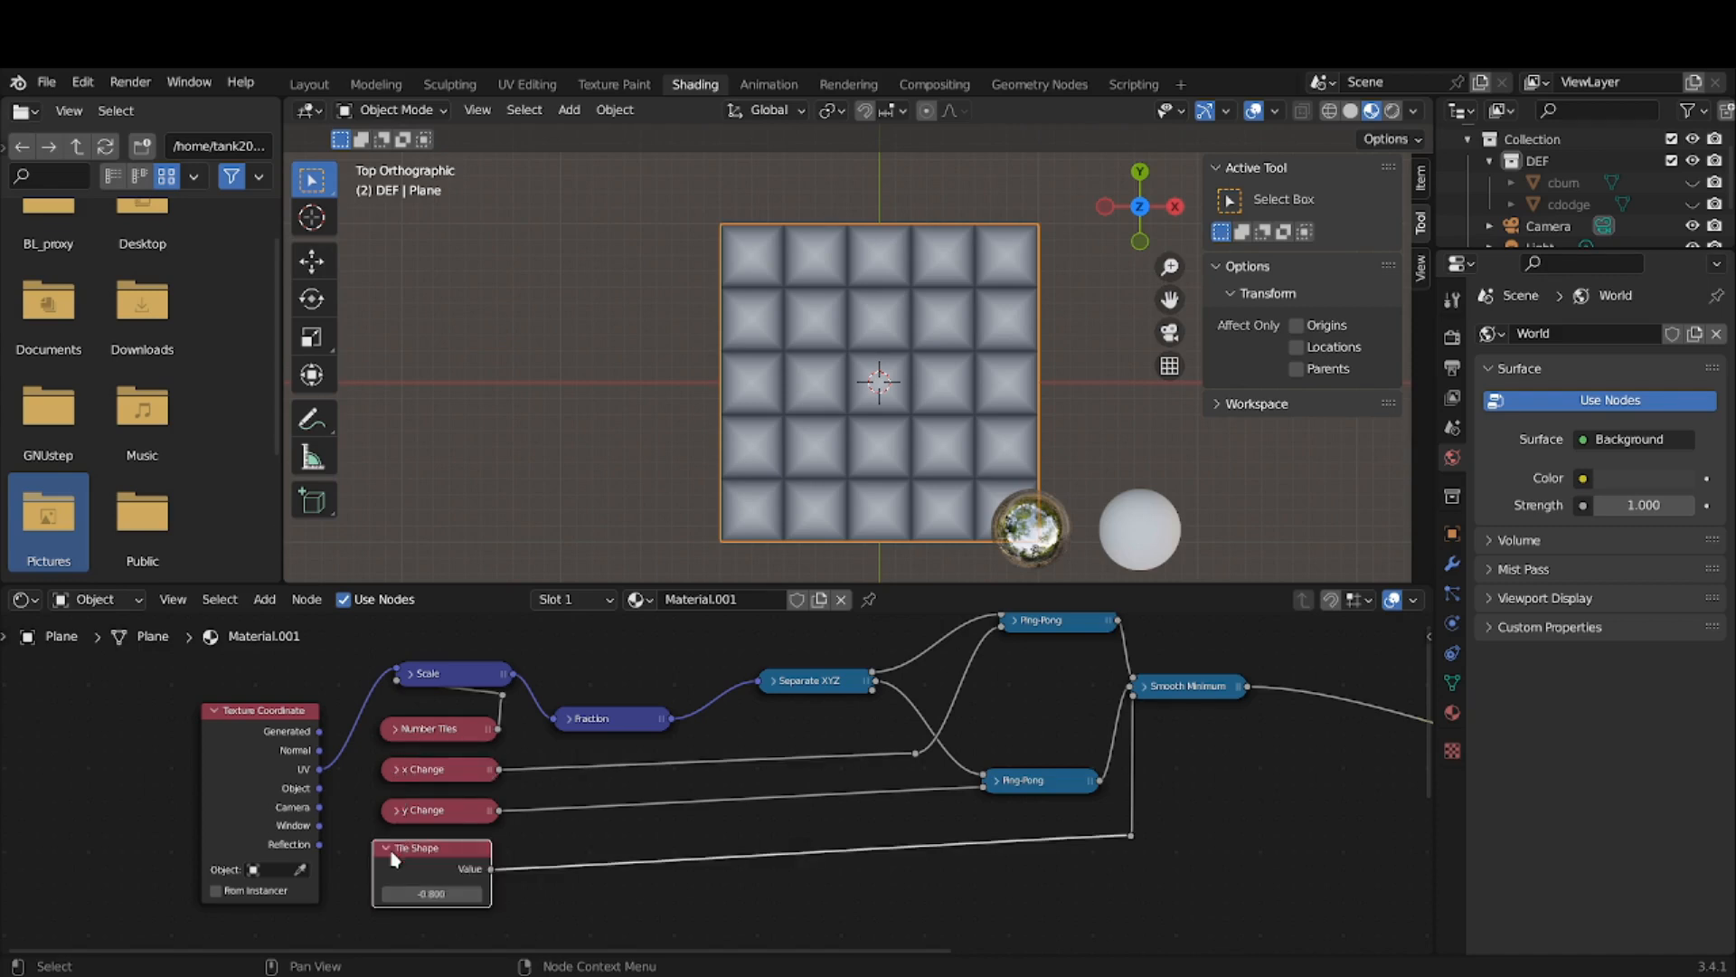
mouse_move(425, 891)
mouse_down()
mouse_move(516, 892)
mouse_move(422, 884)
mouse_up()
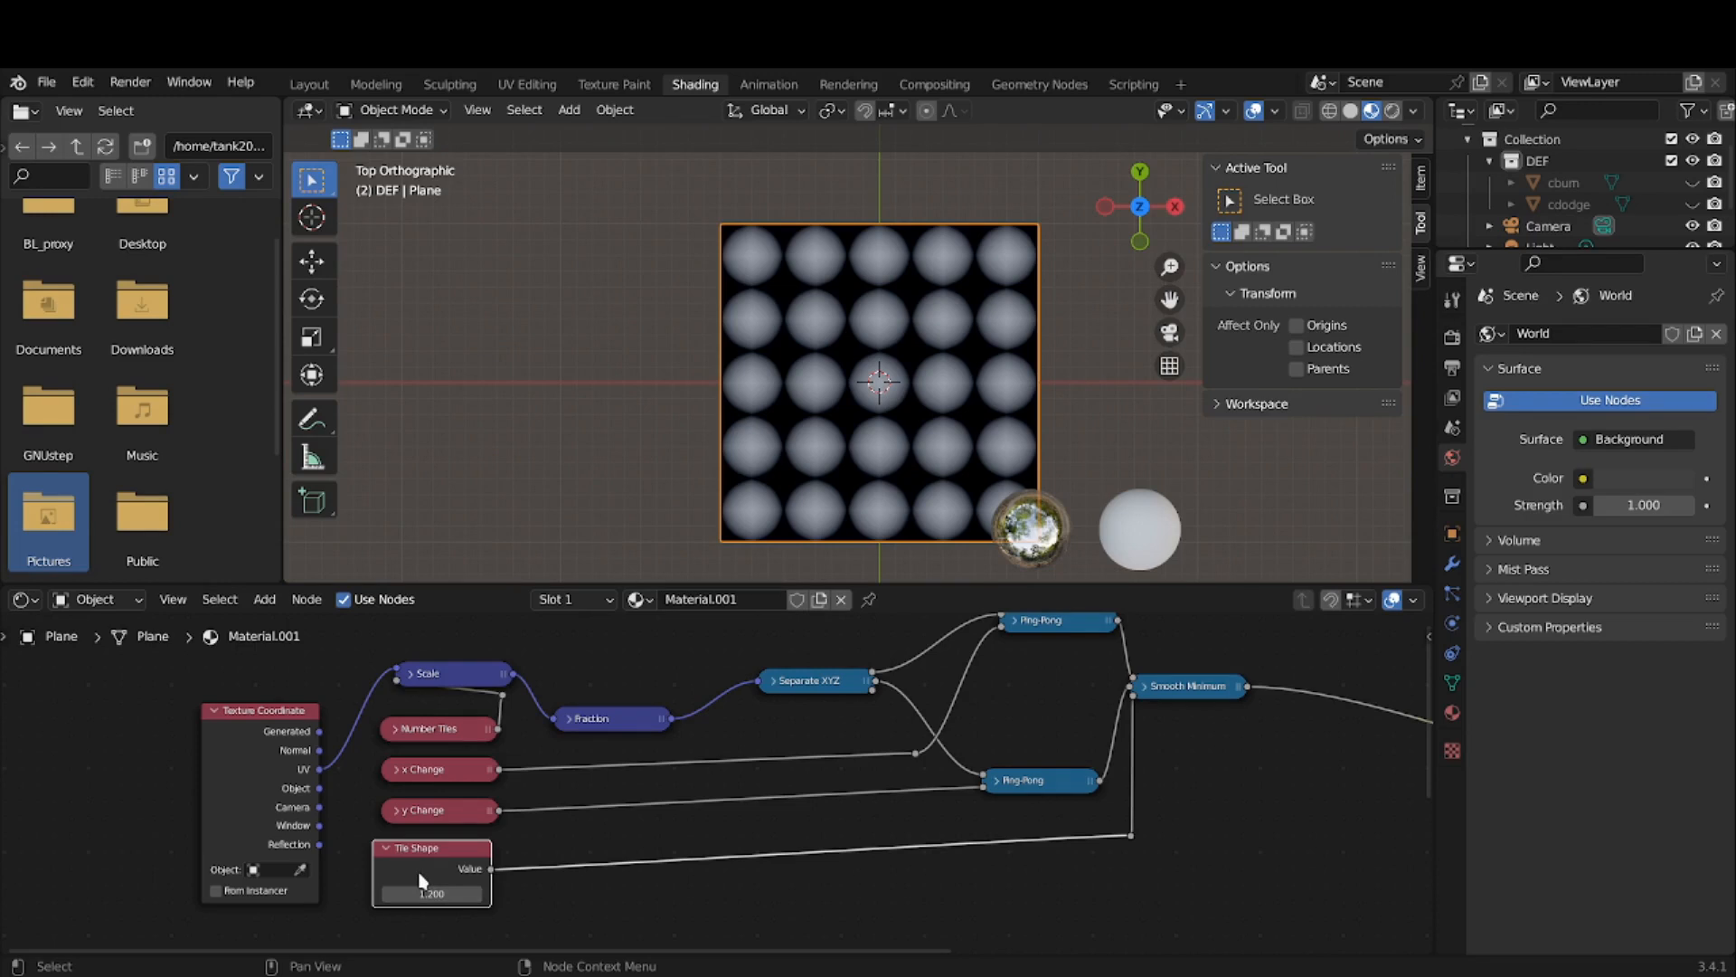
key(ctrl)
ctrl+scroll(421, 881, down, 2)
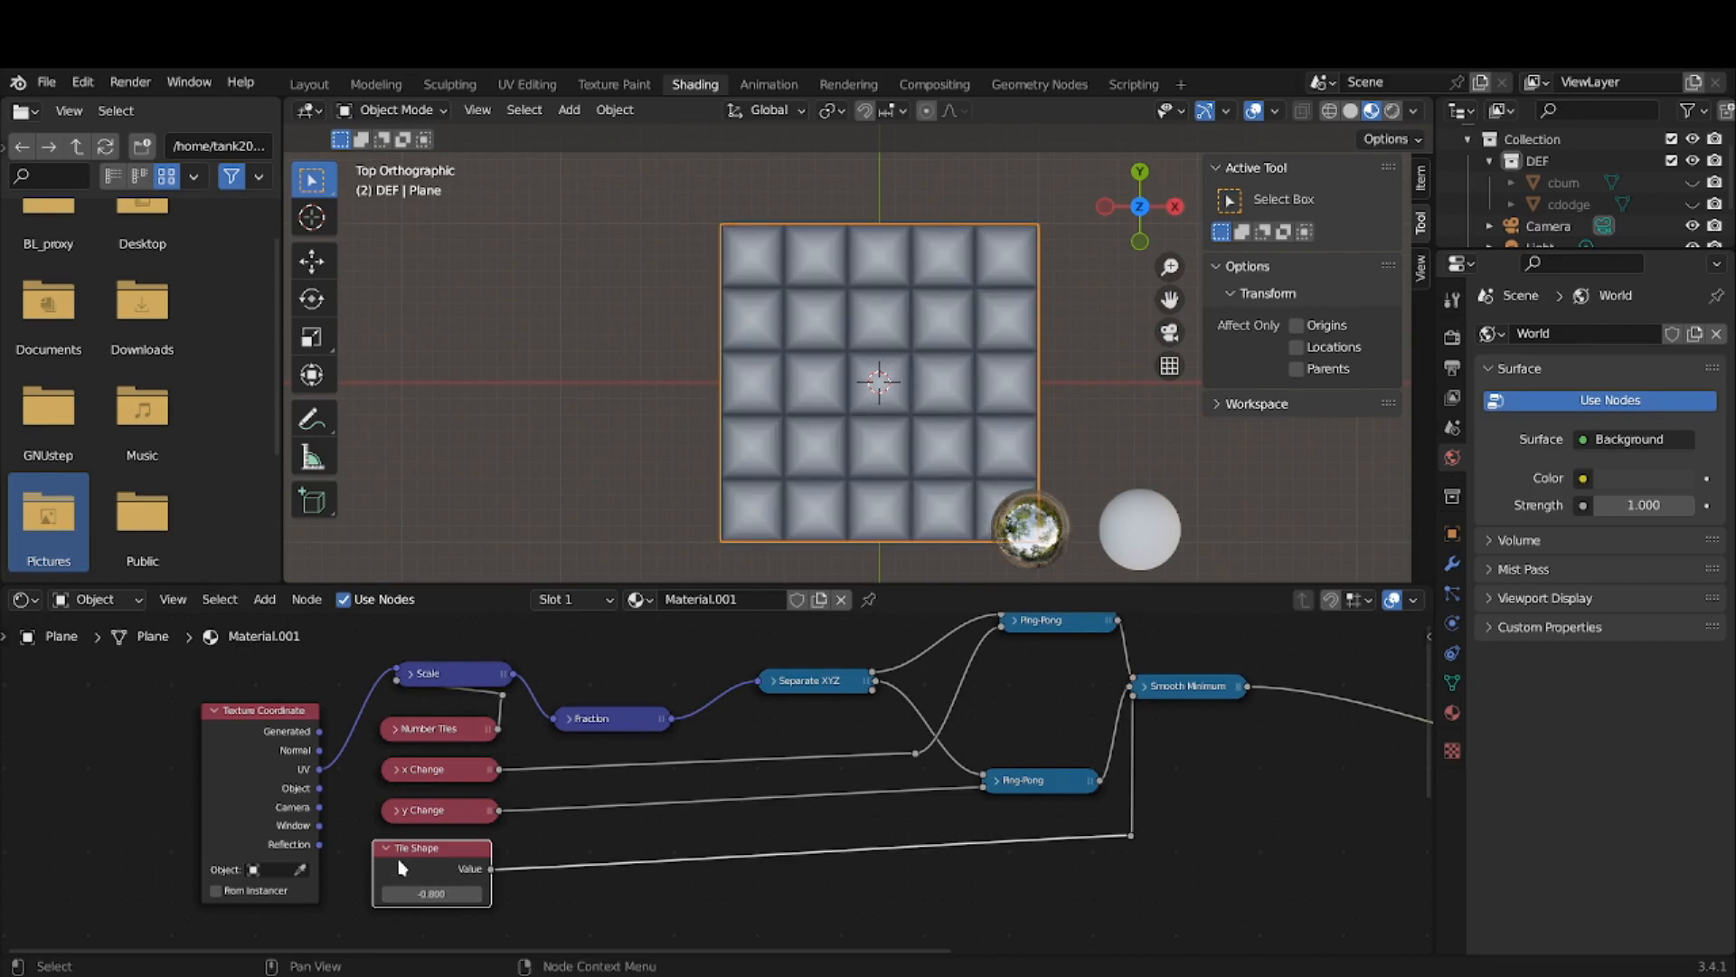
click(387, 849)
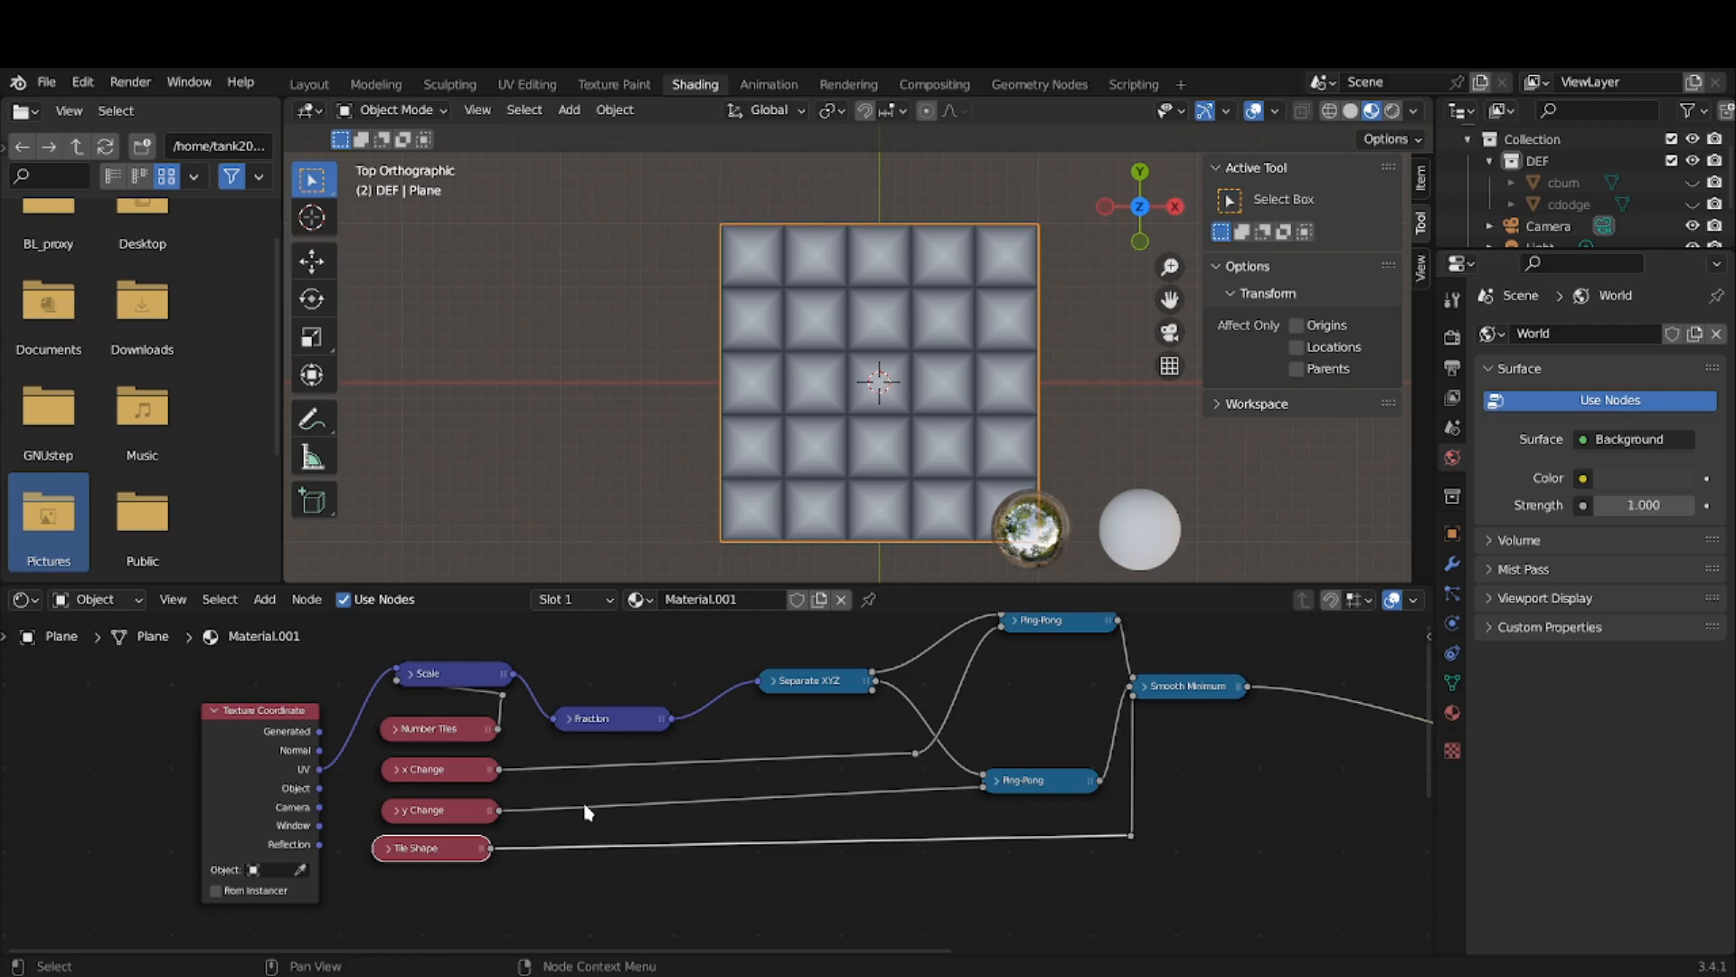
- Insert a Mix Color node on the link between Smooth Minimum and the Principled BSDF's Base Color
middle_drag(731, 798, 438, 868)
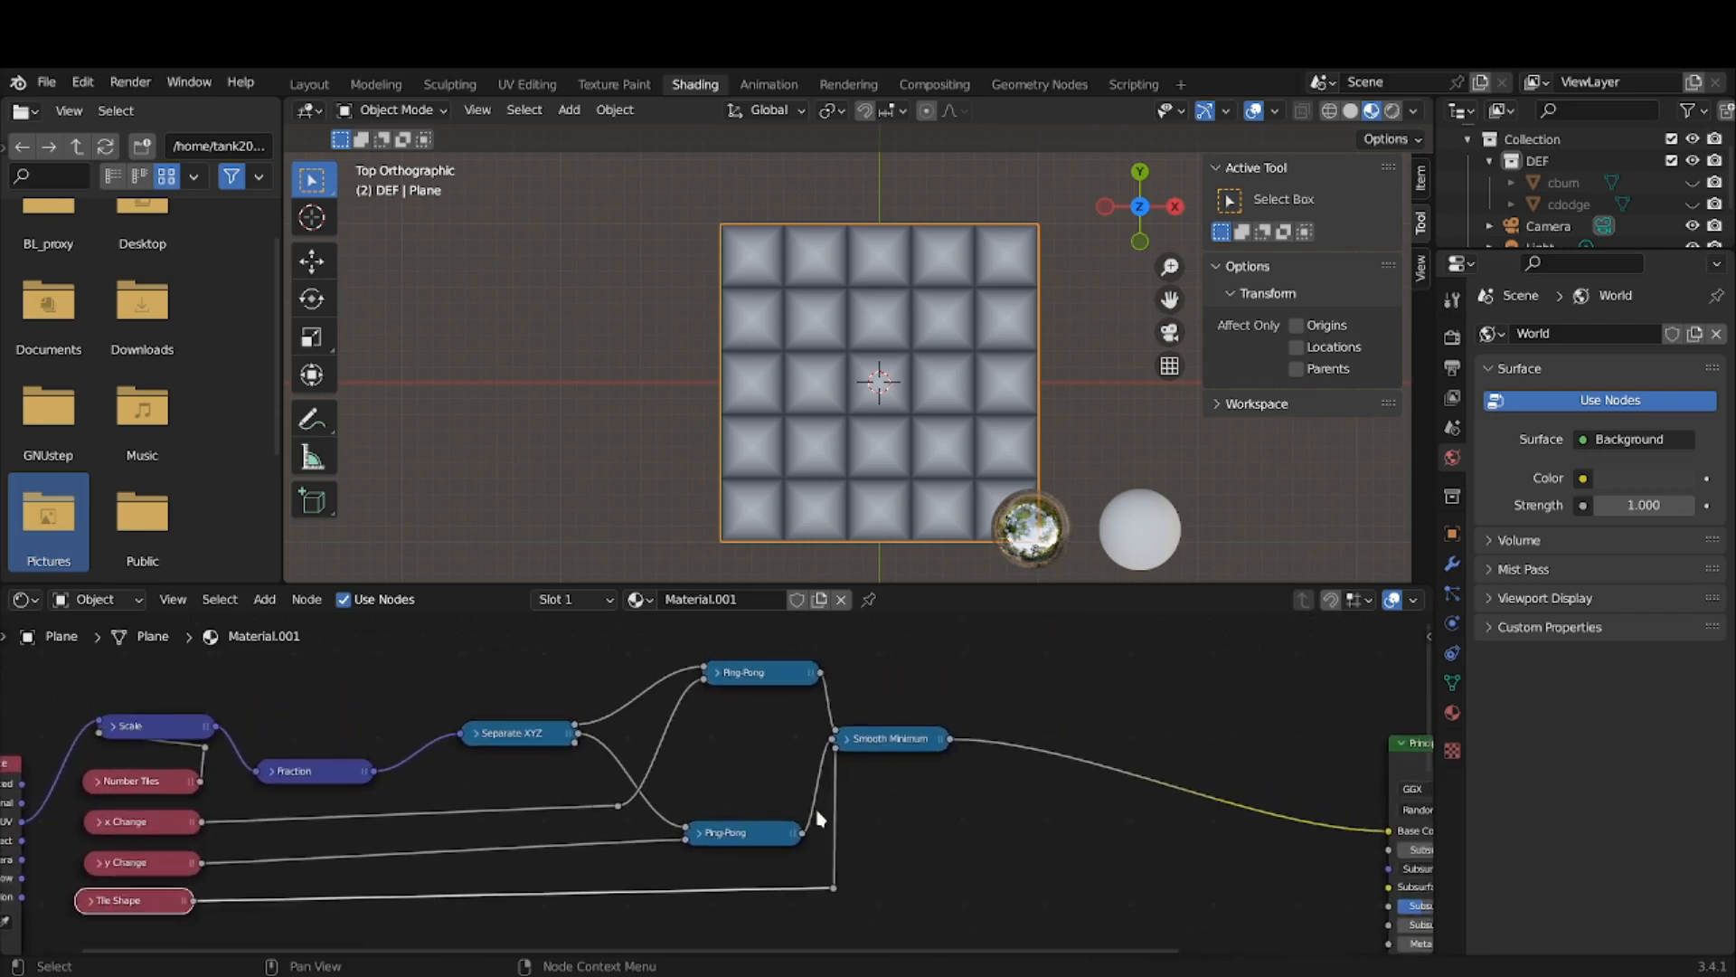
scroll(818, 819, up, 2)
middle_drag(820, 819, 426, 860)
middle_drag(683, 861, 469, 848)
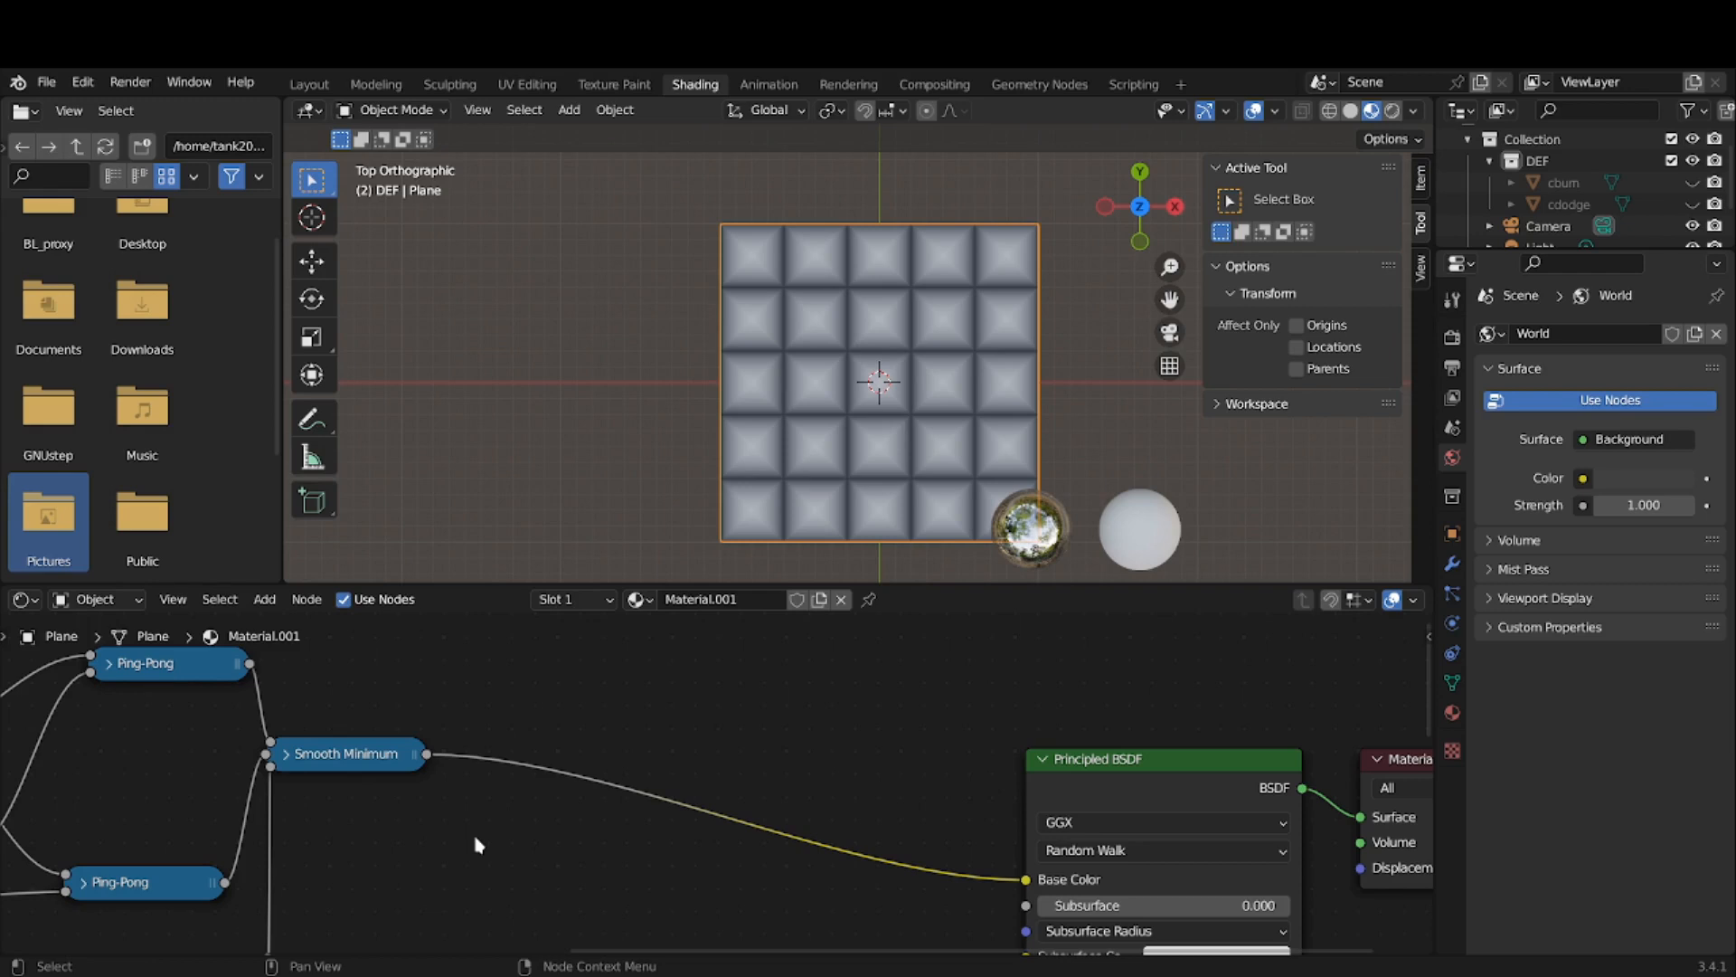
click(262, 600)
mouse_move(316, 743)
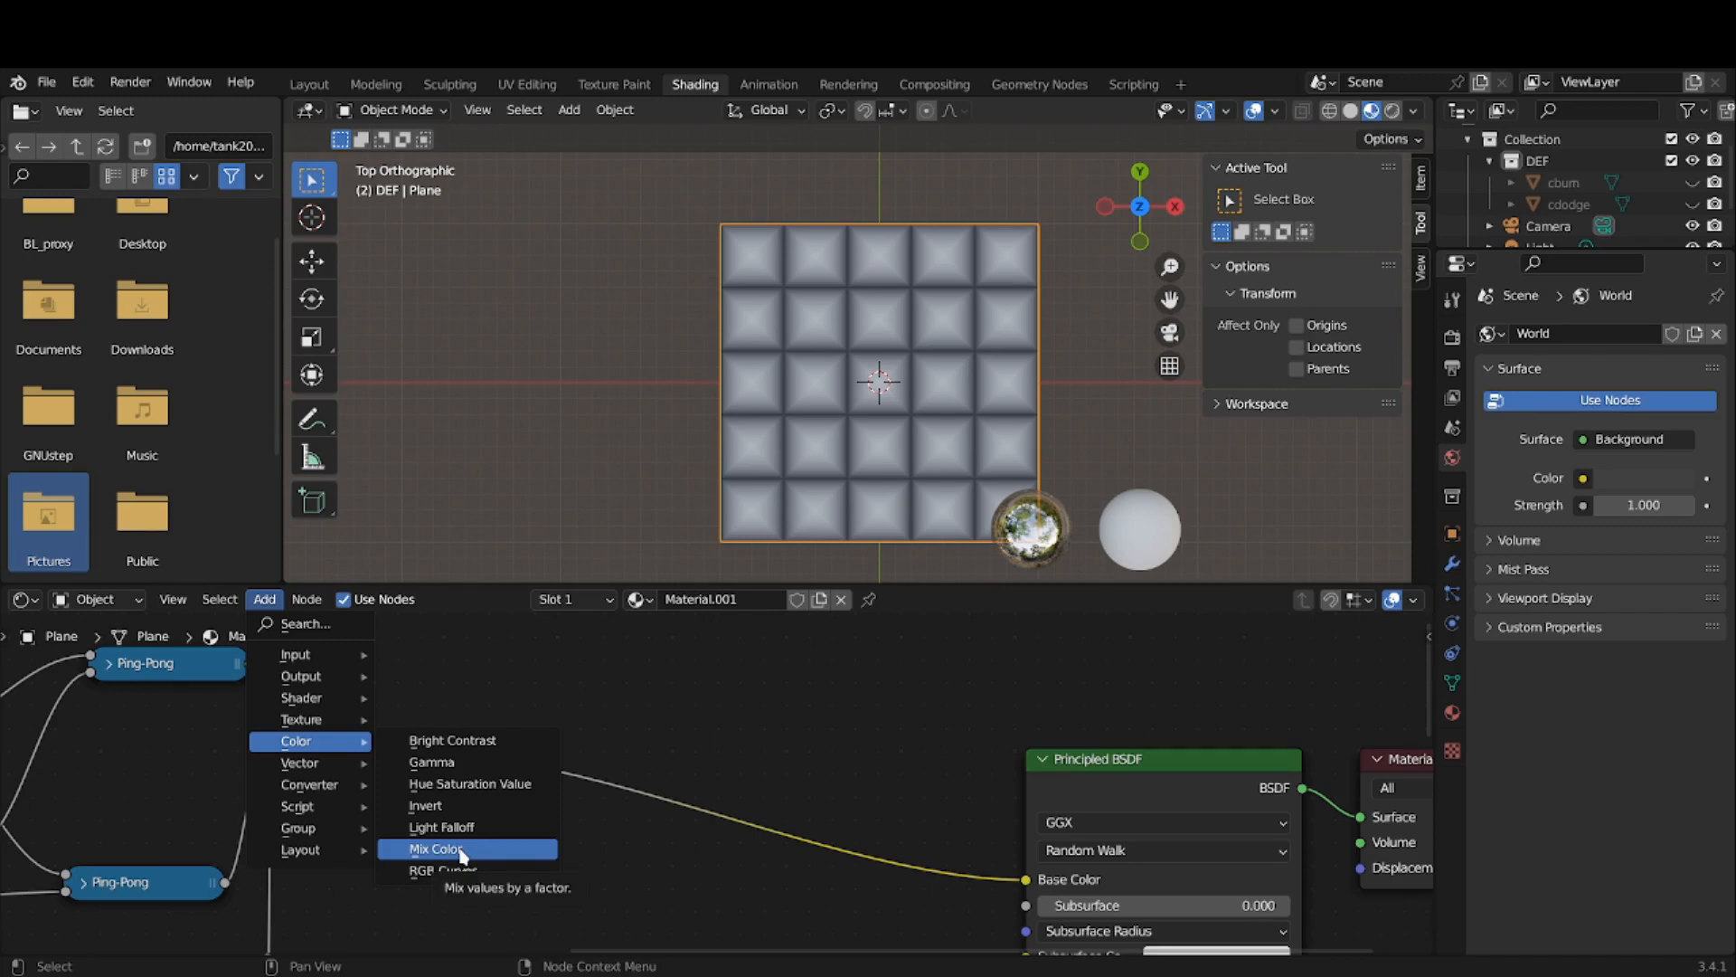
click(461, 850)
click(468, 740)
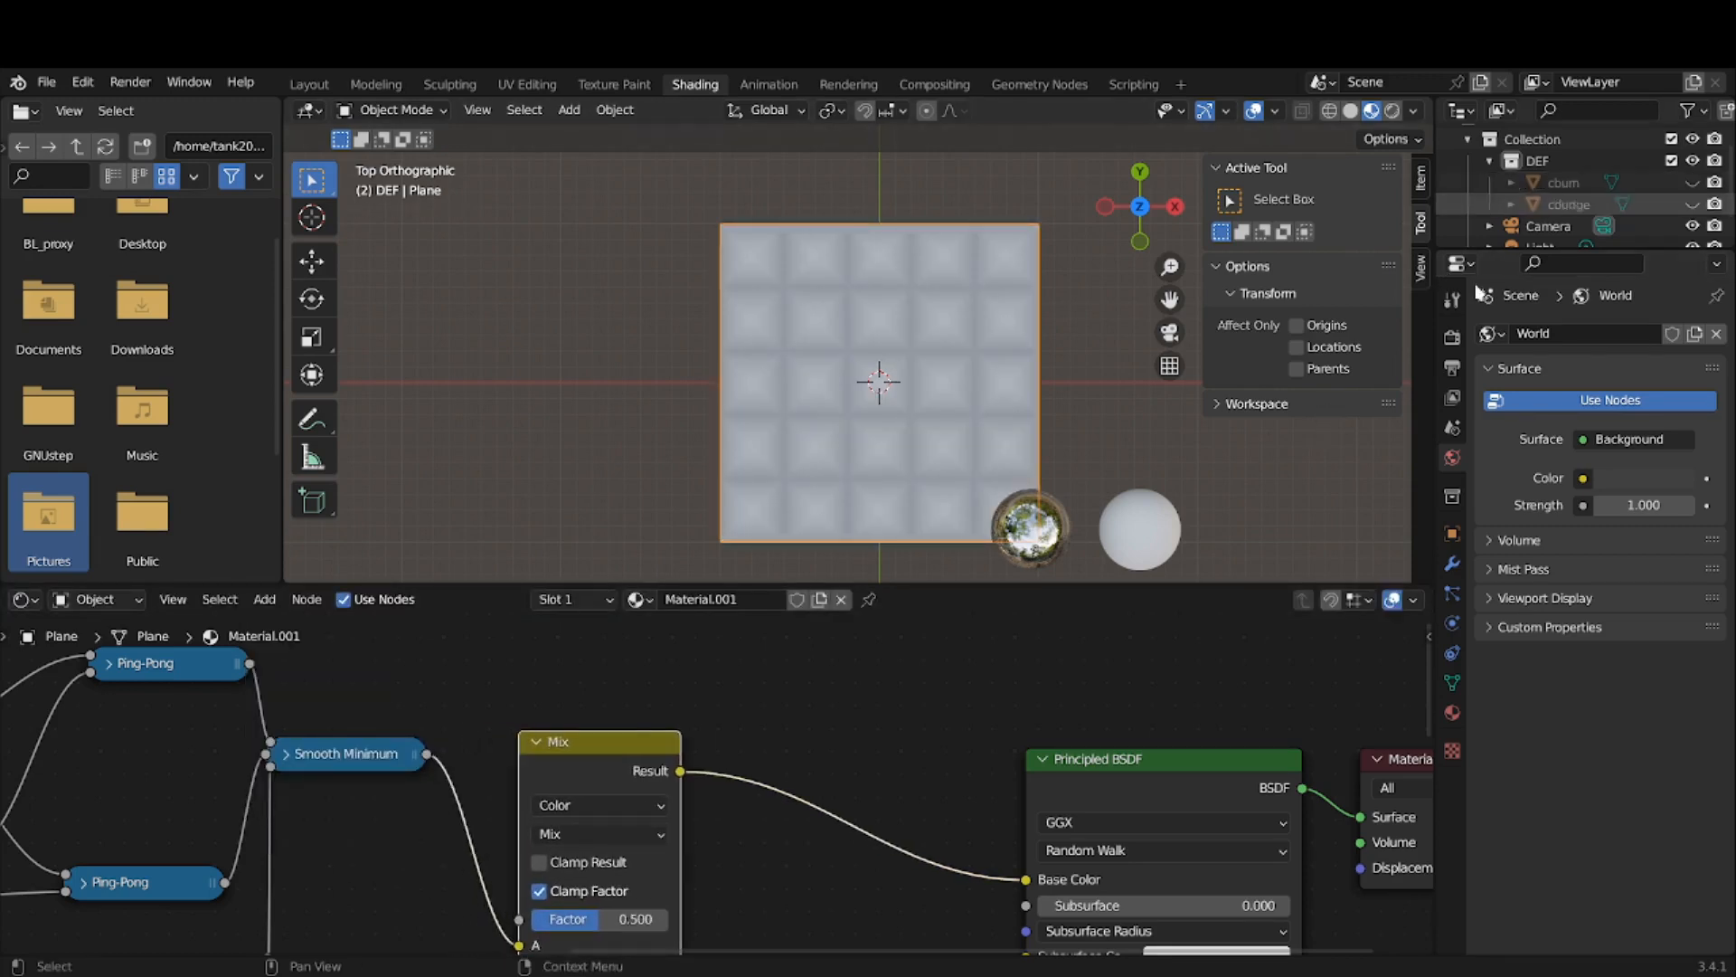
- Try the Darken blending mode on the Mix node with a Factor of 0.438
click(607, 841)
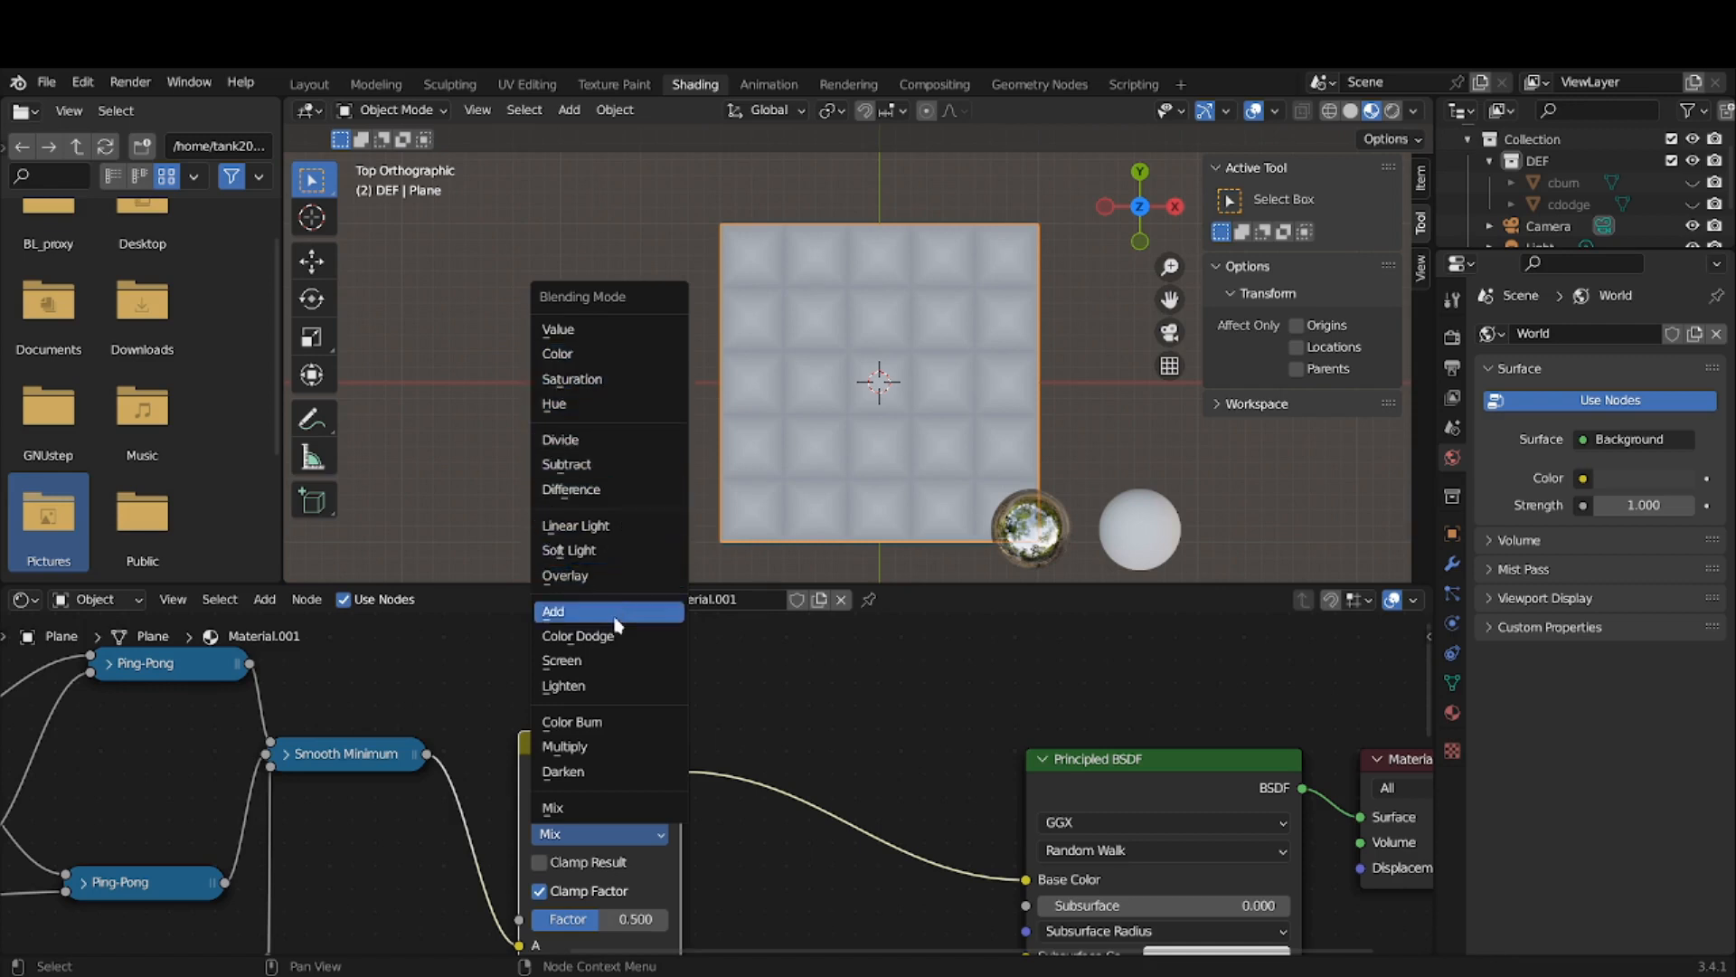
click(612, 772)
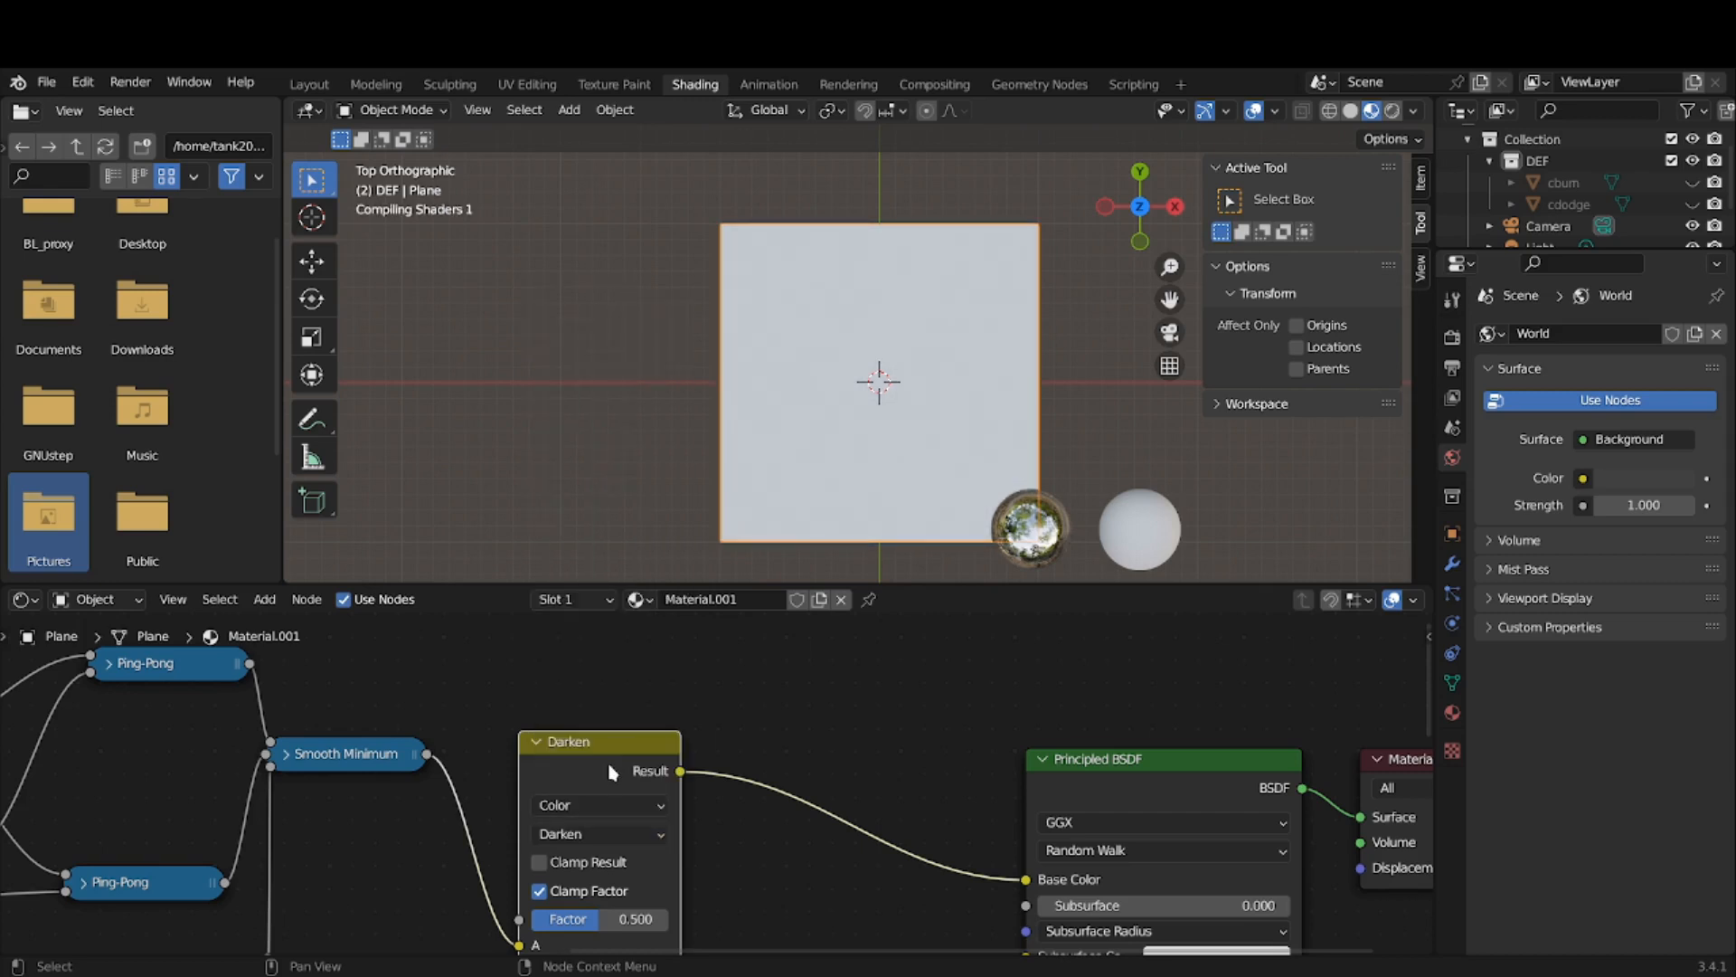
mouse_move(604, 919)
mouse_down()
mouse_move(535, 919)
mouse_move(656, 918)
mouse_move(596, 915)
mouse_up()
- Switch the Mix node's blending mode to Color Burn, move the node slightly up, and set its Factor to 0
click(583, 830)
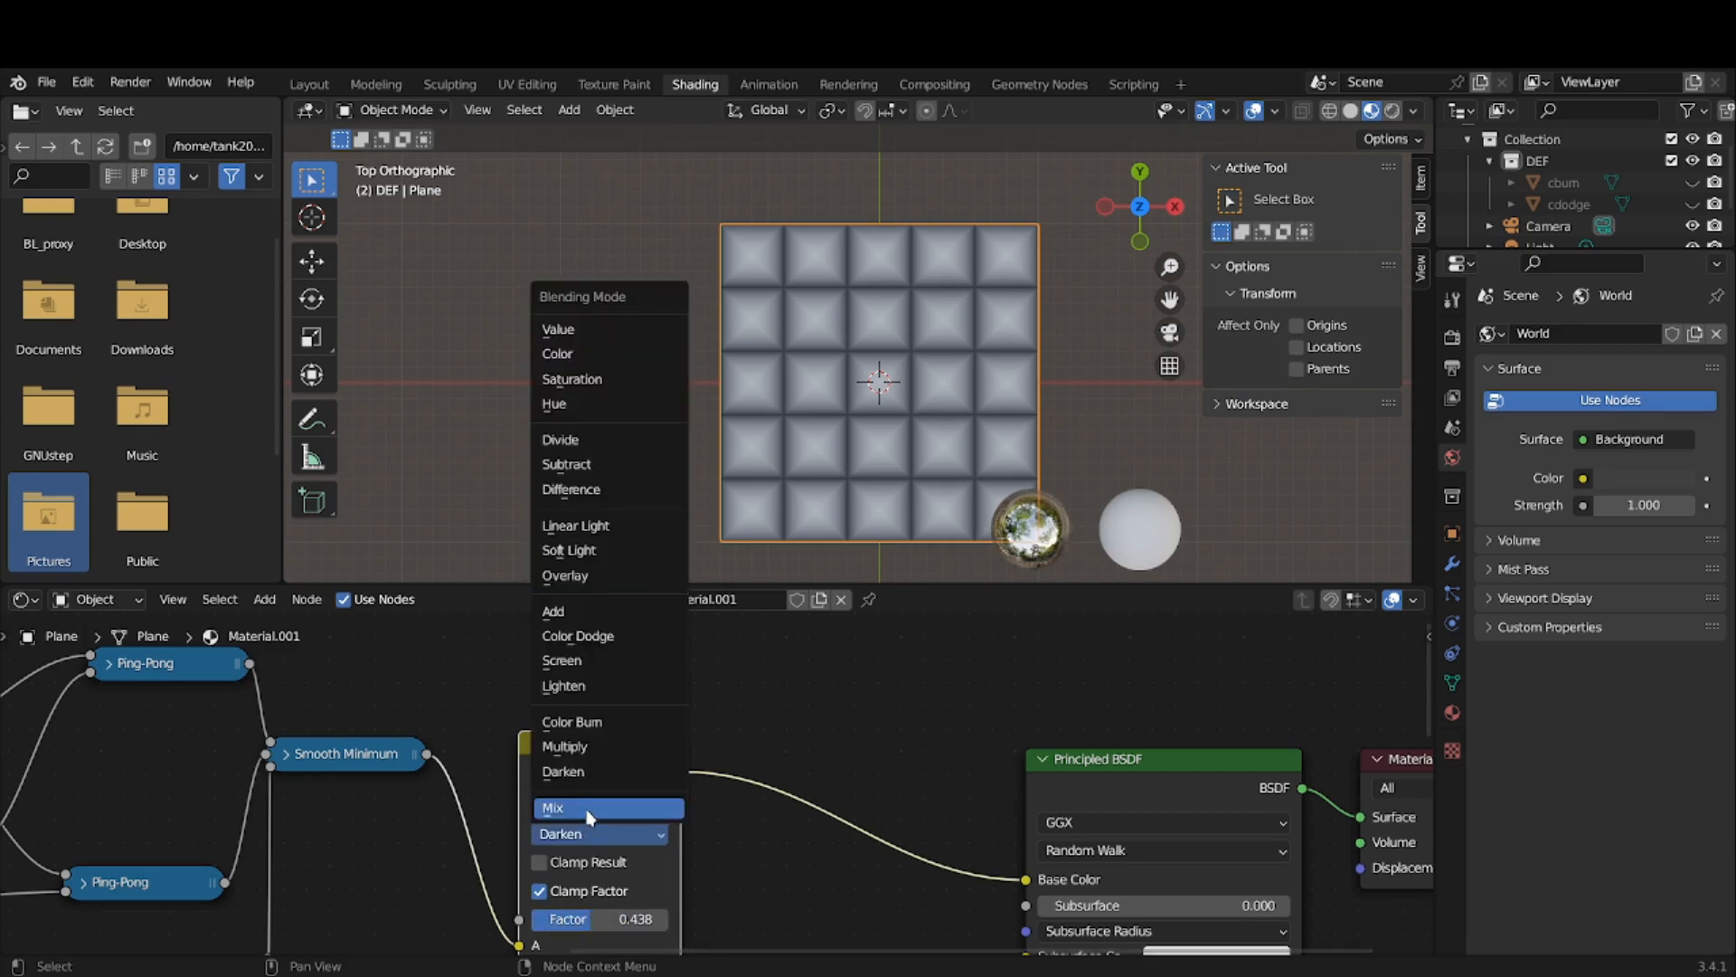
click(596, 724)
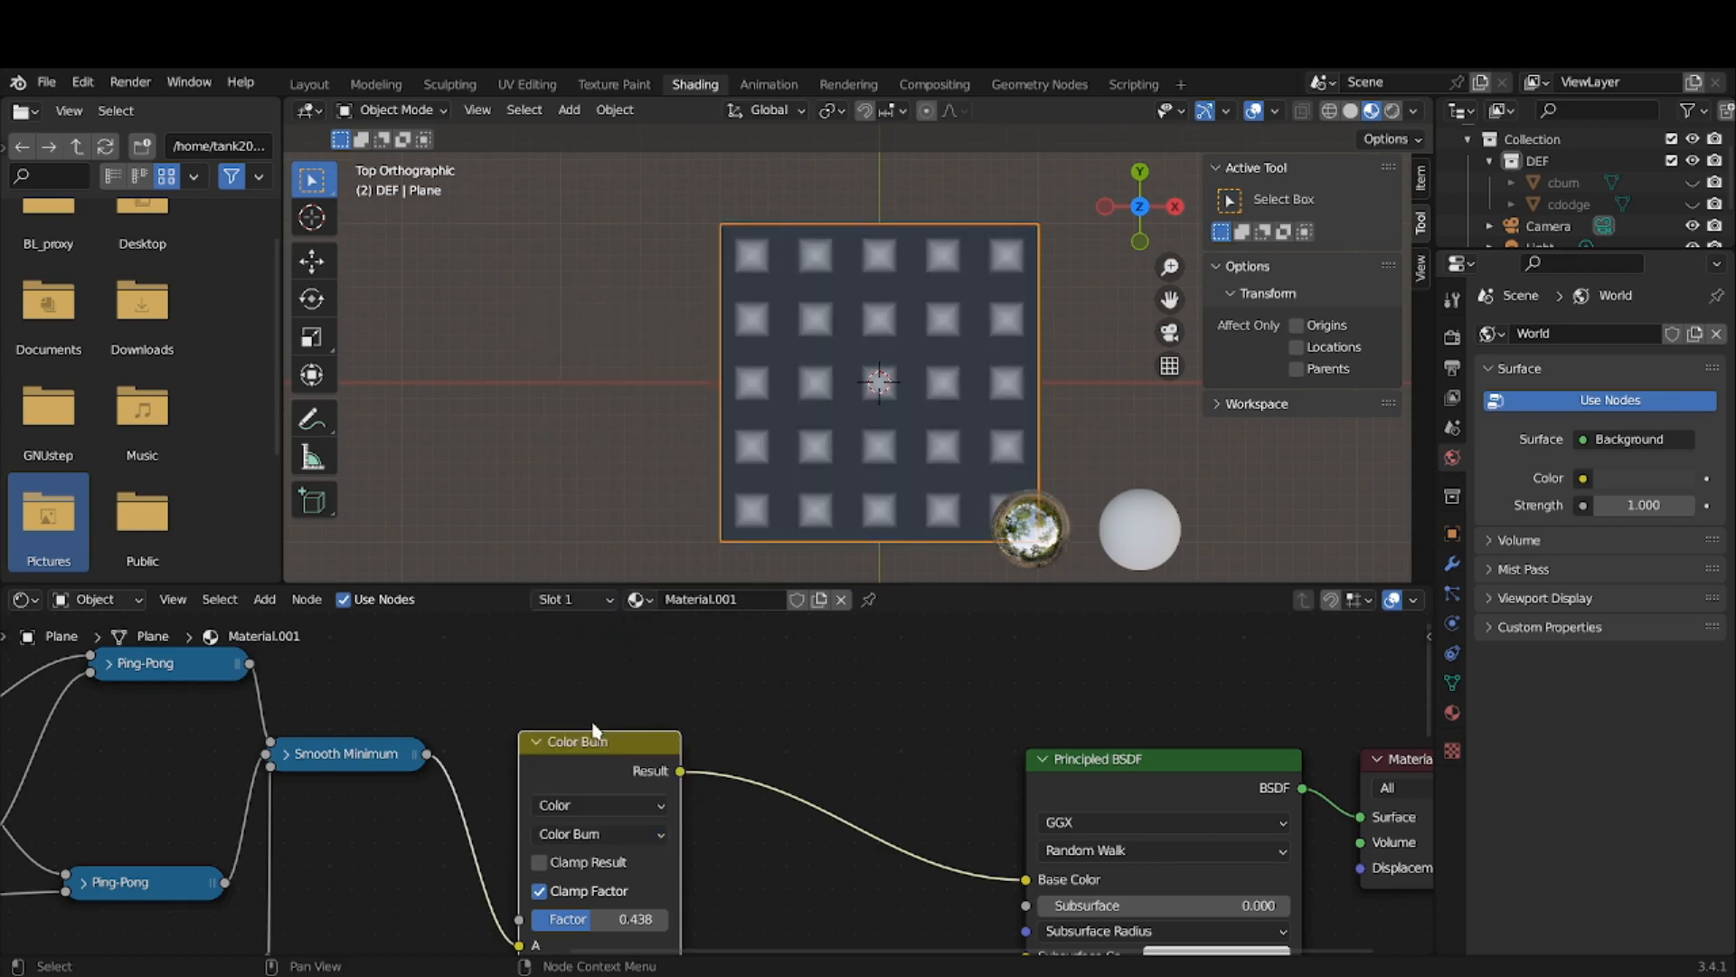
drag(609, 743, 611, 710)
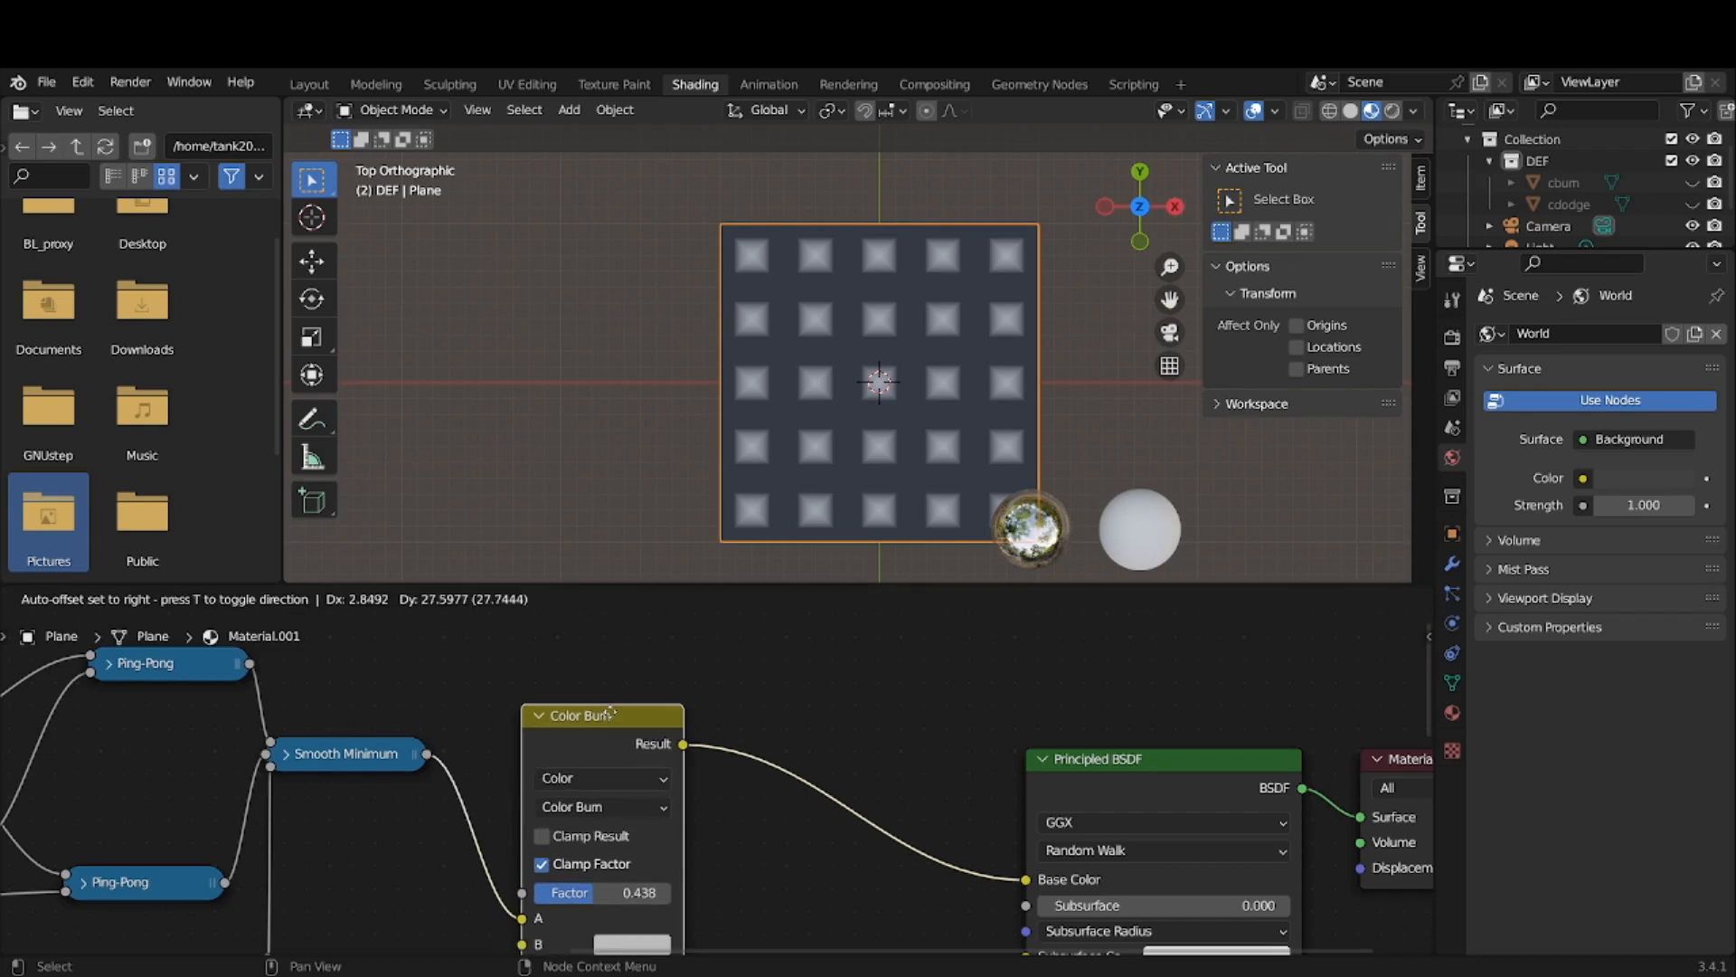
drag(601, 892, 534, 892)
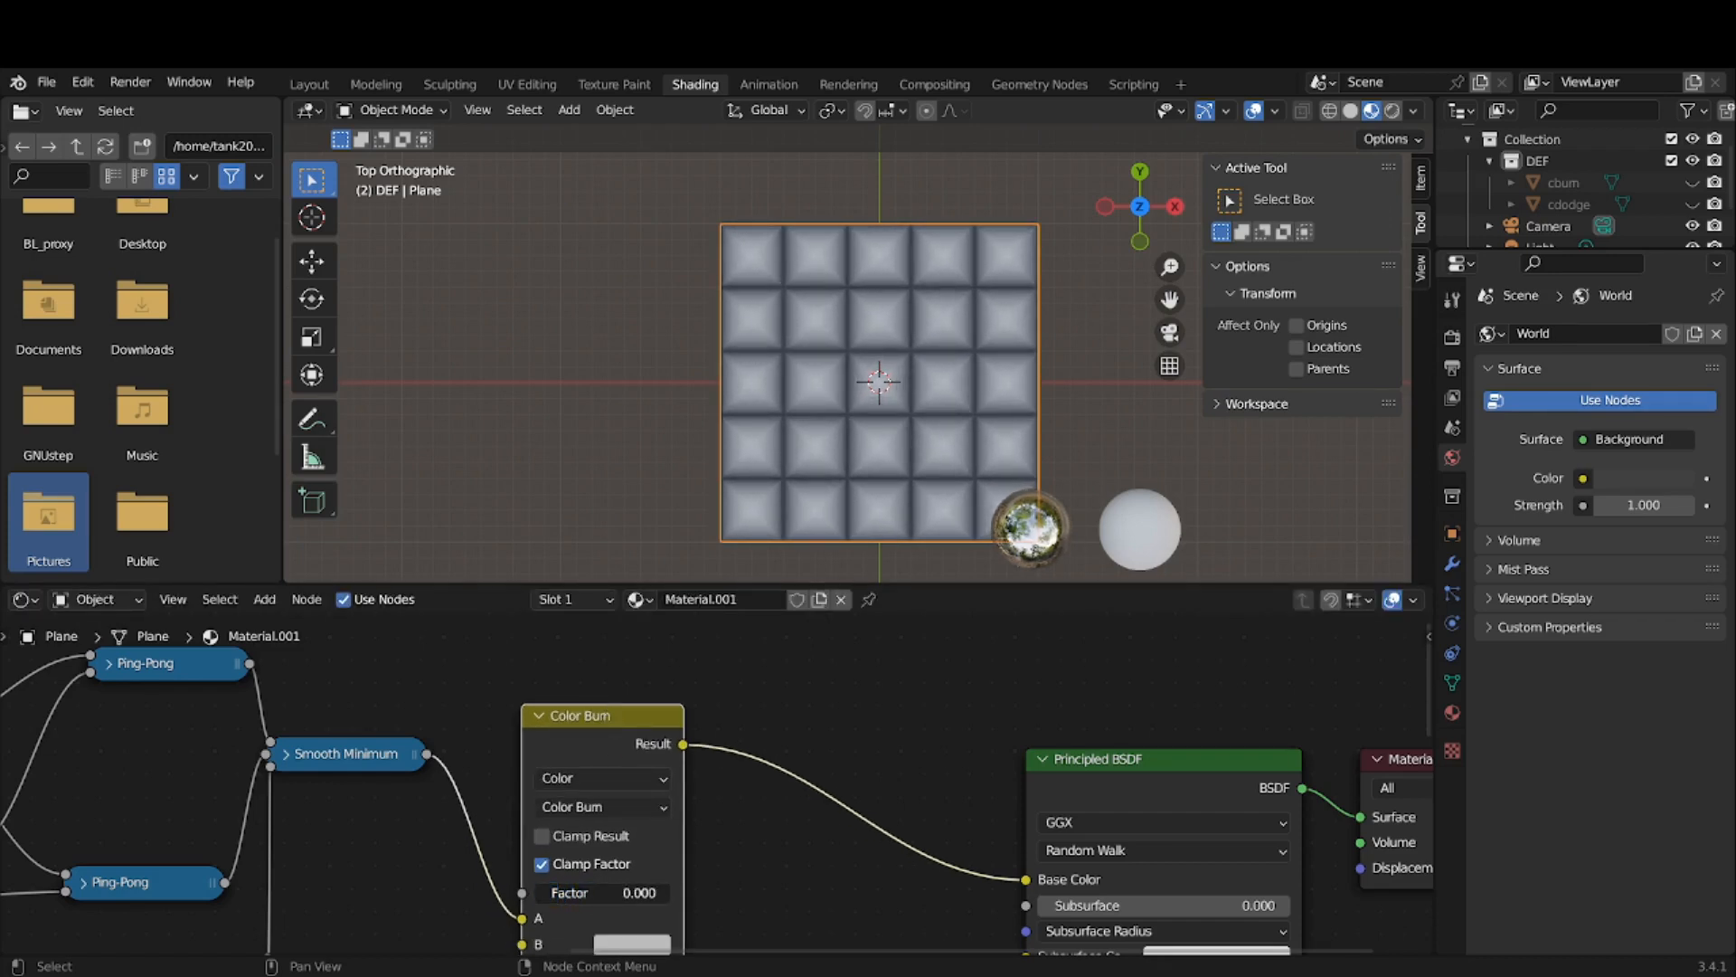
- Unhide the cburn note, read it in the right orthographic view, then hide it and return to the top view
click(1693, 183)
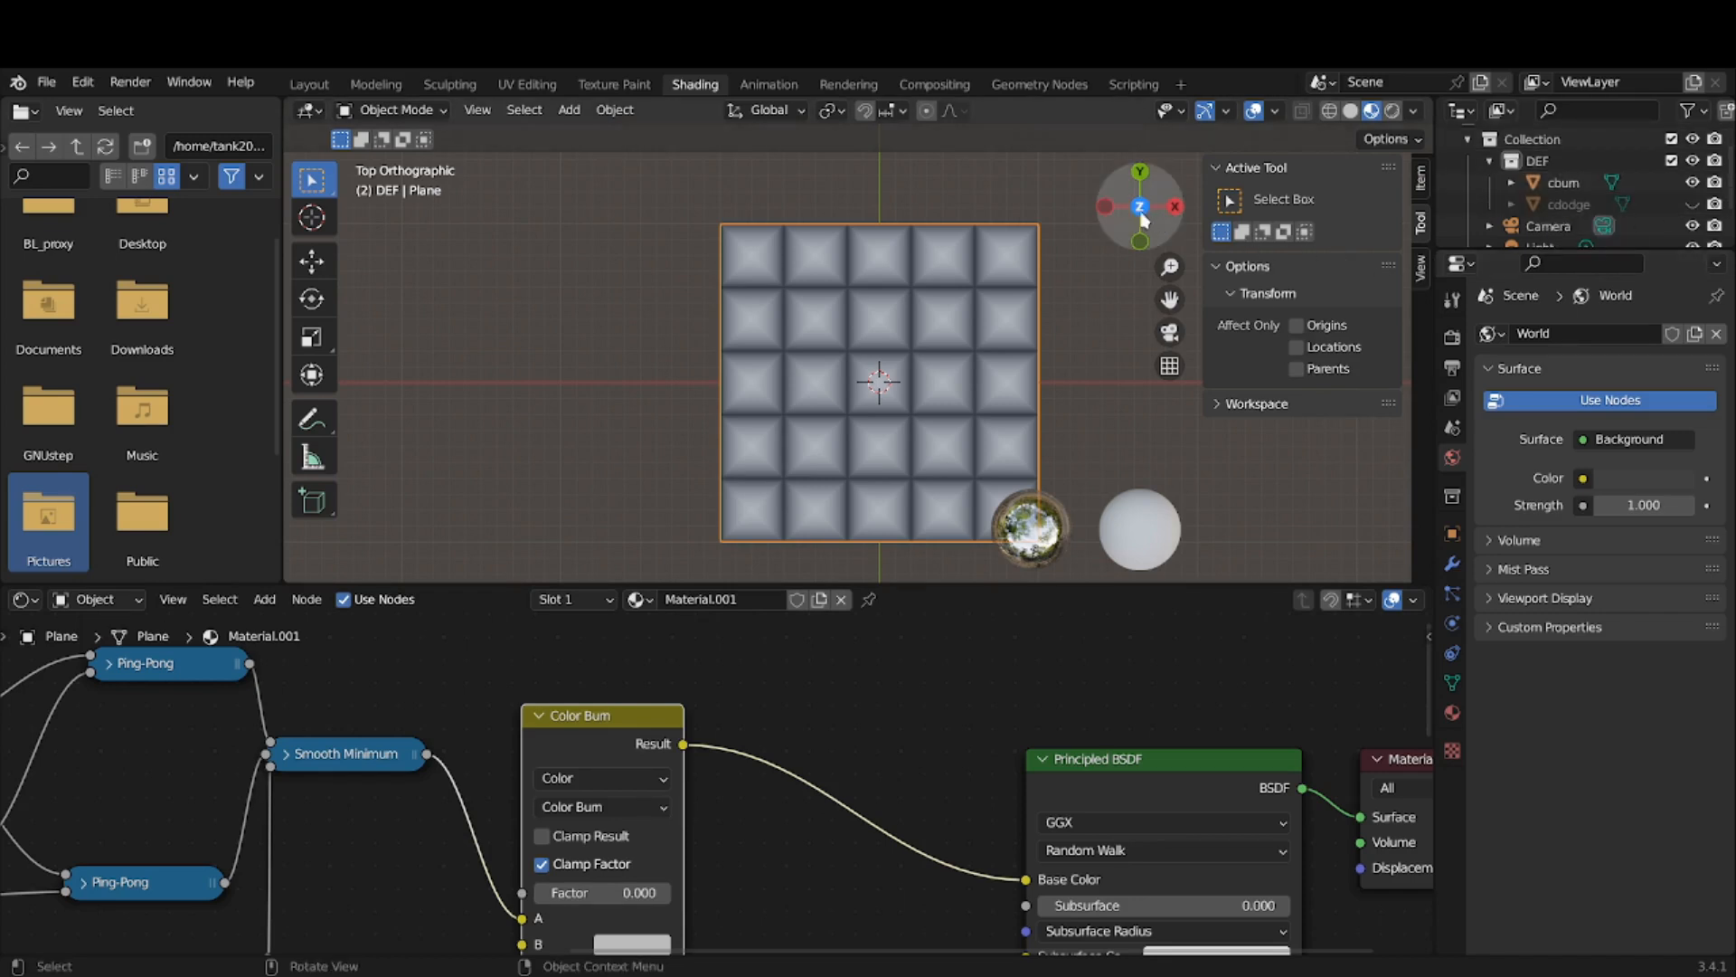
click(1175, 206)
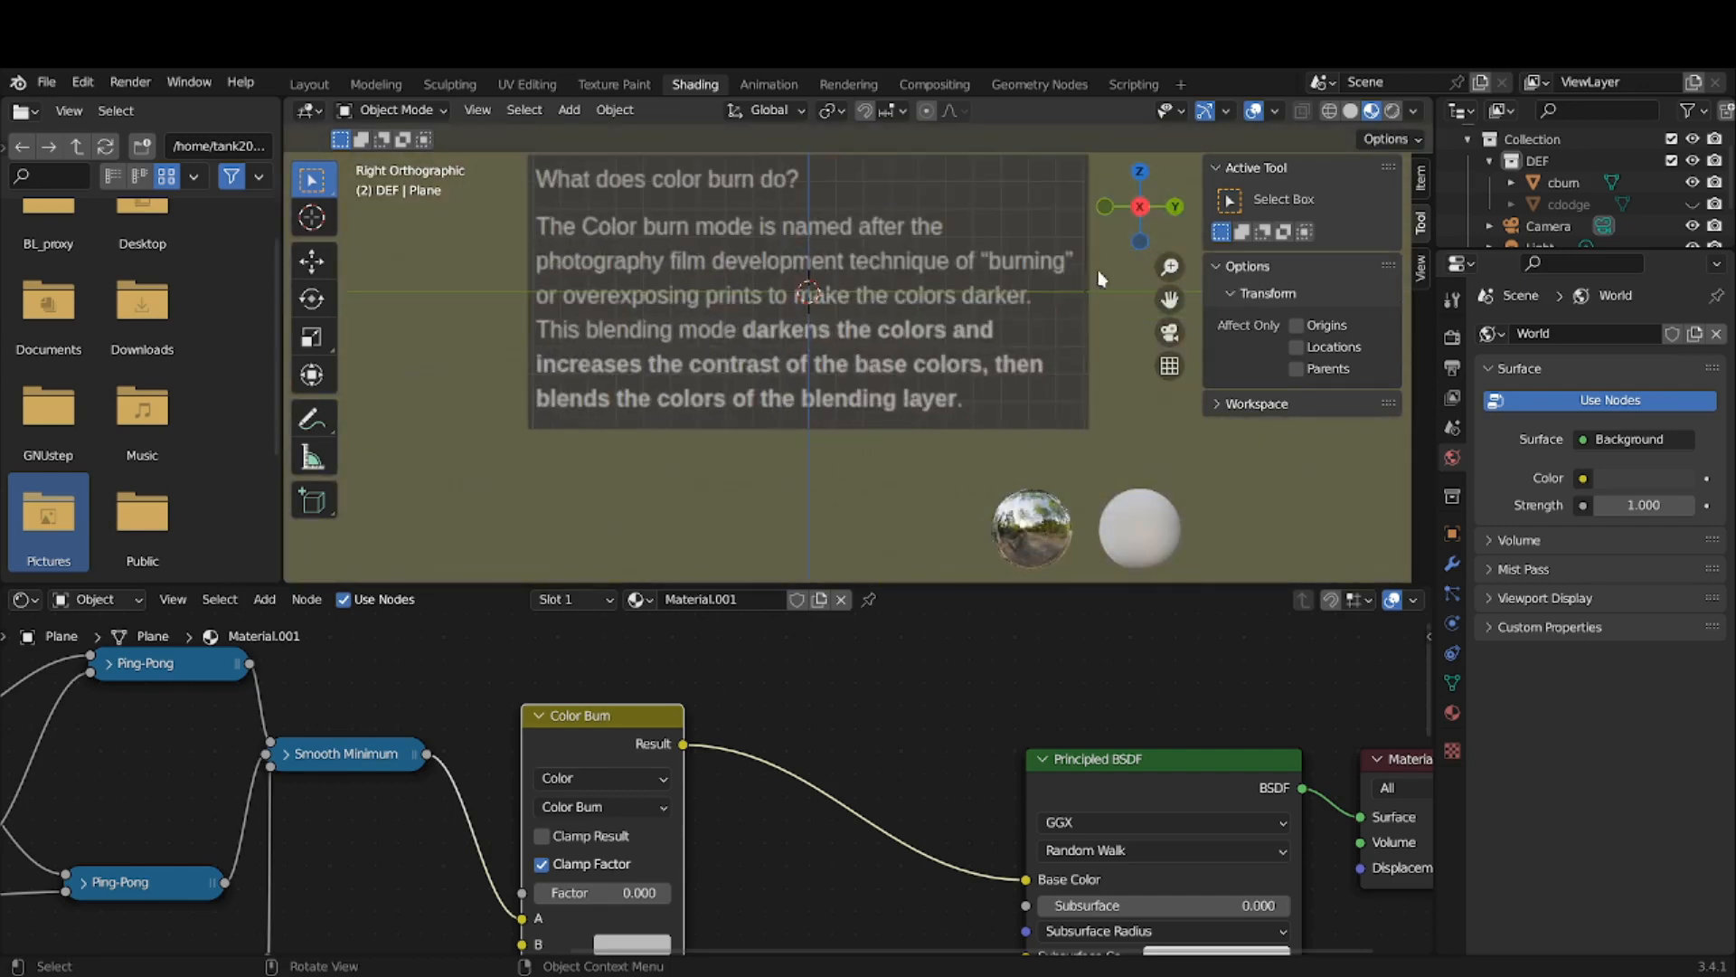
drag(1169, 298, 1133, 342)
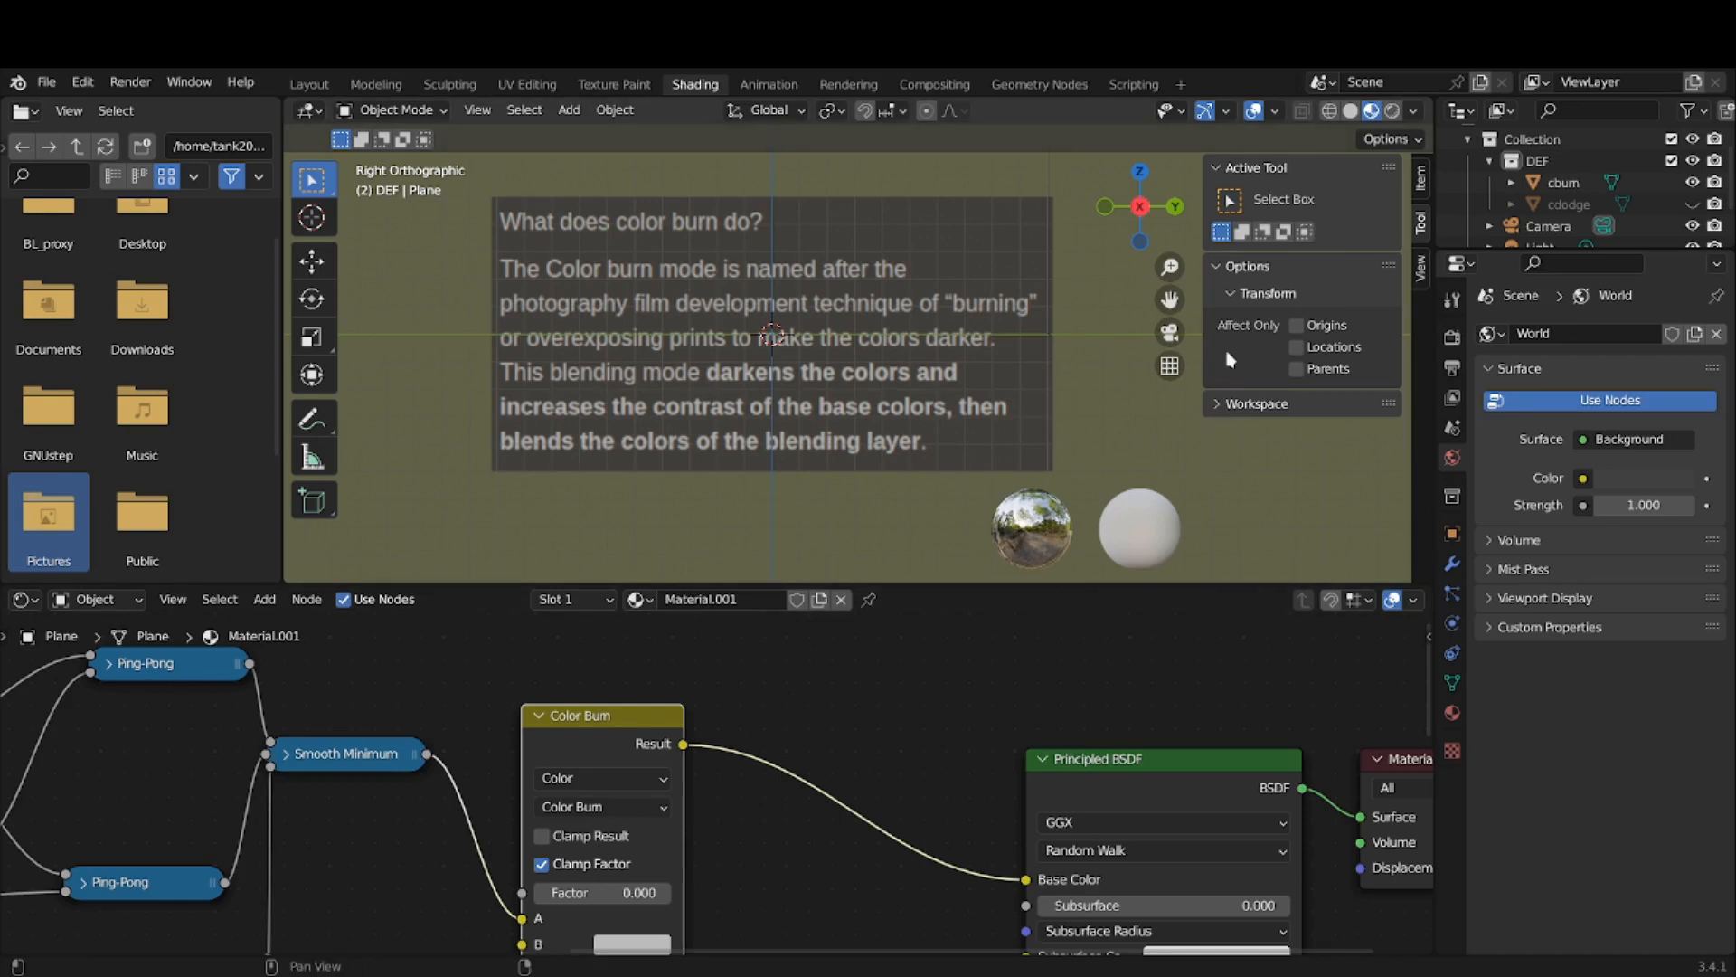
click(1692, 182)
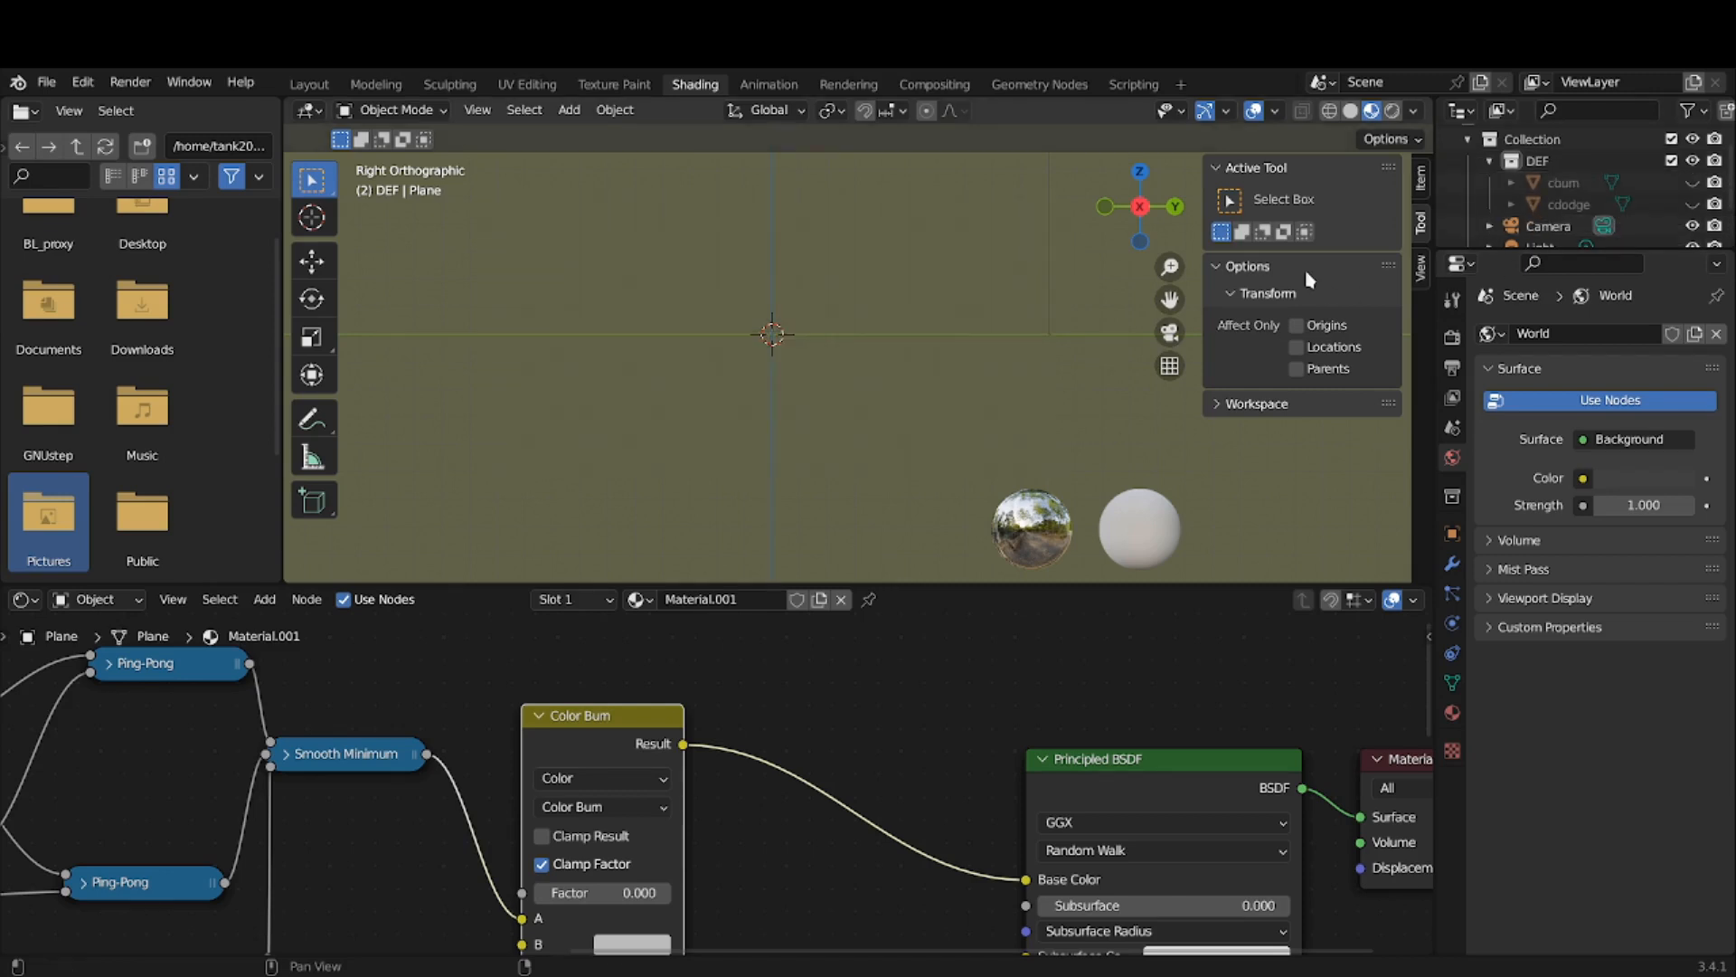
click(1143, 177)
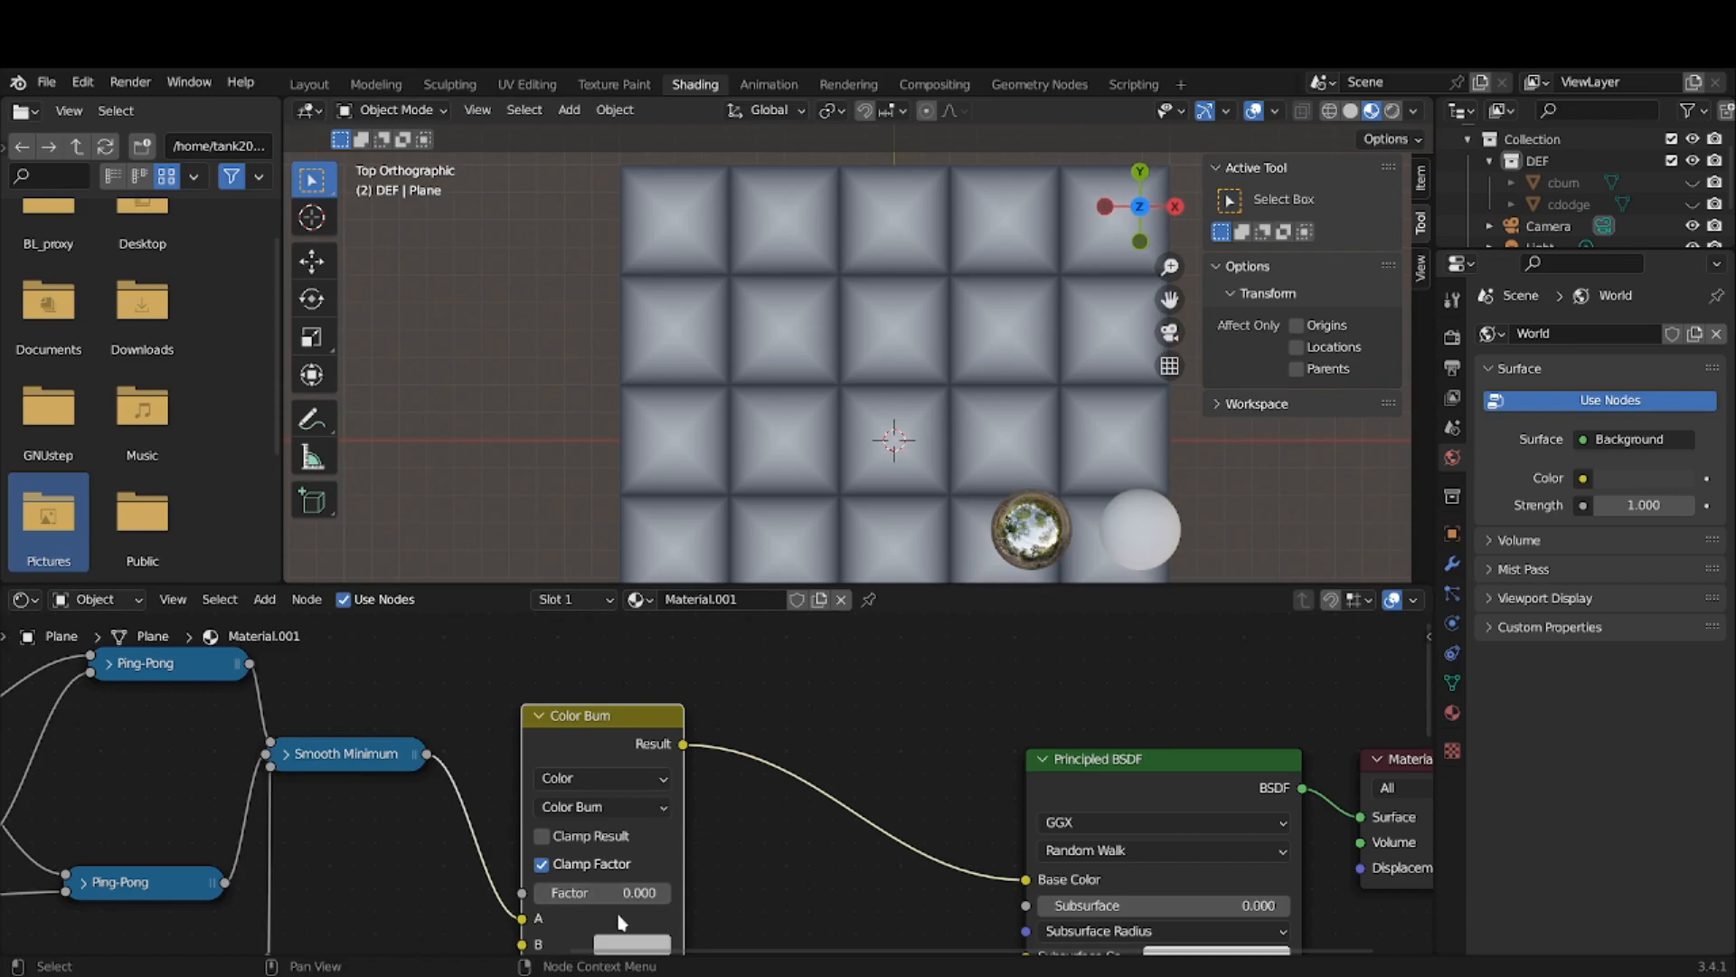
- Try a Factor of 0.738 on the Color Burn node and set it back to 0
middle_drag(700, 885, 708, 858)
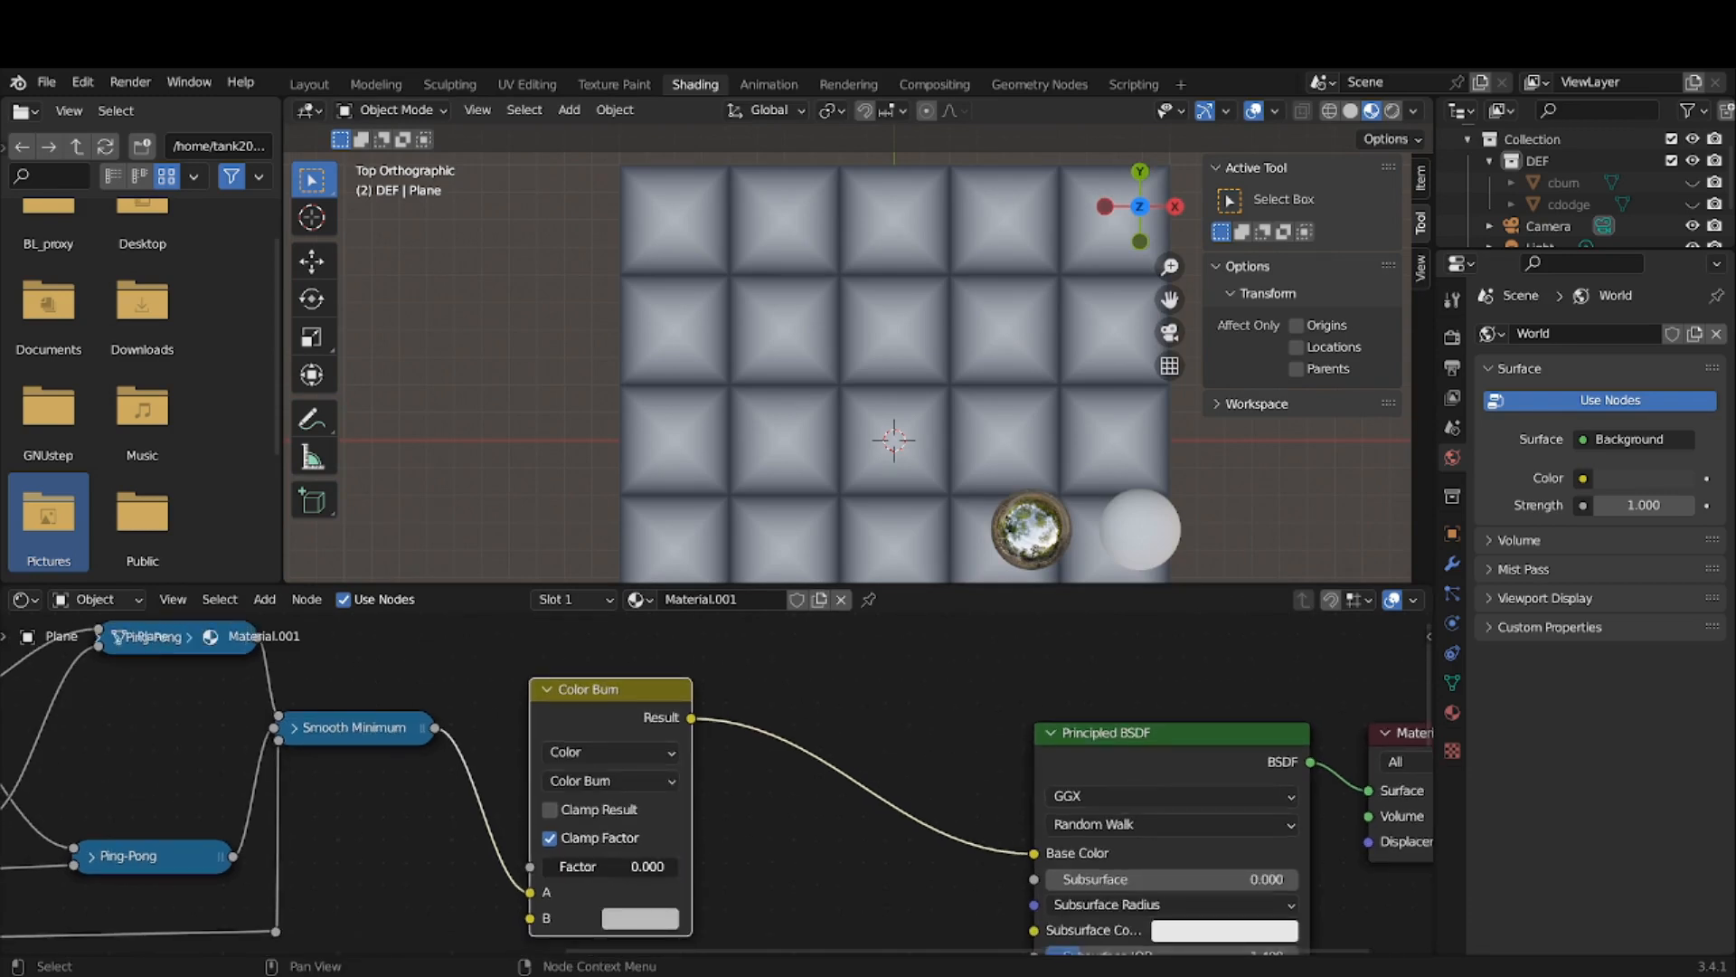
drag(610, 865, 708, 866)
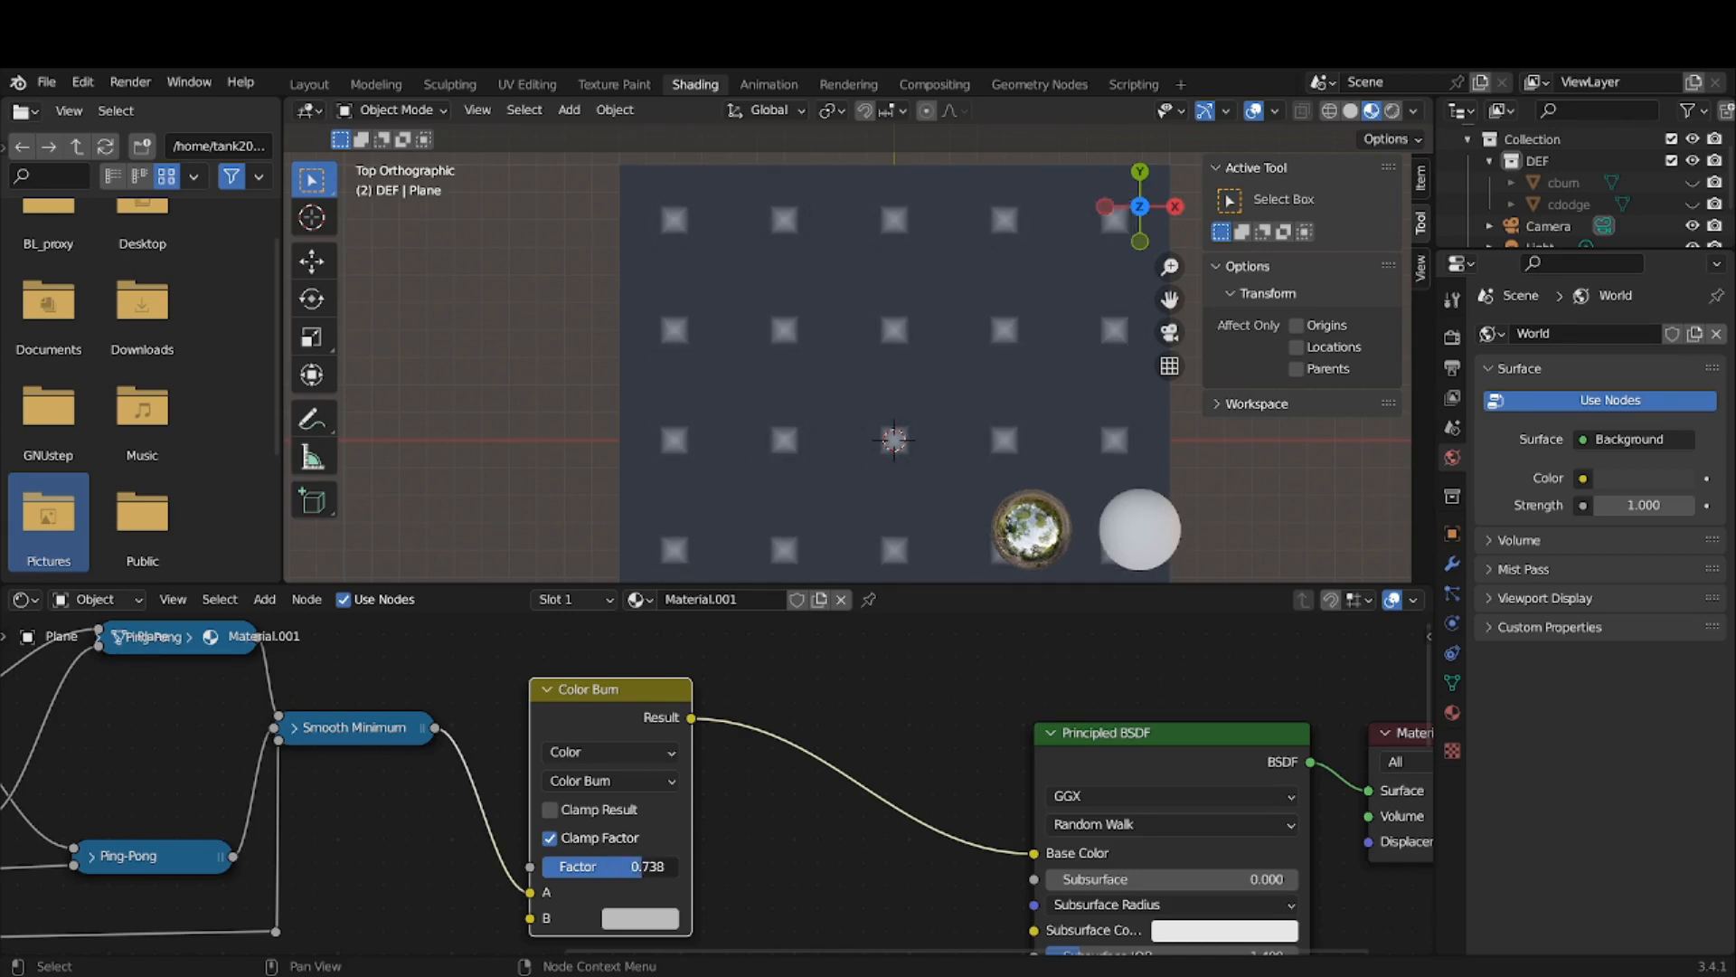
drag(709, 866, 638, 866)
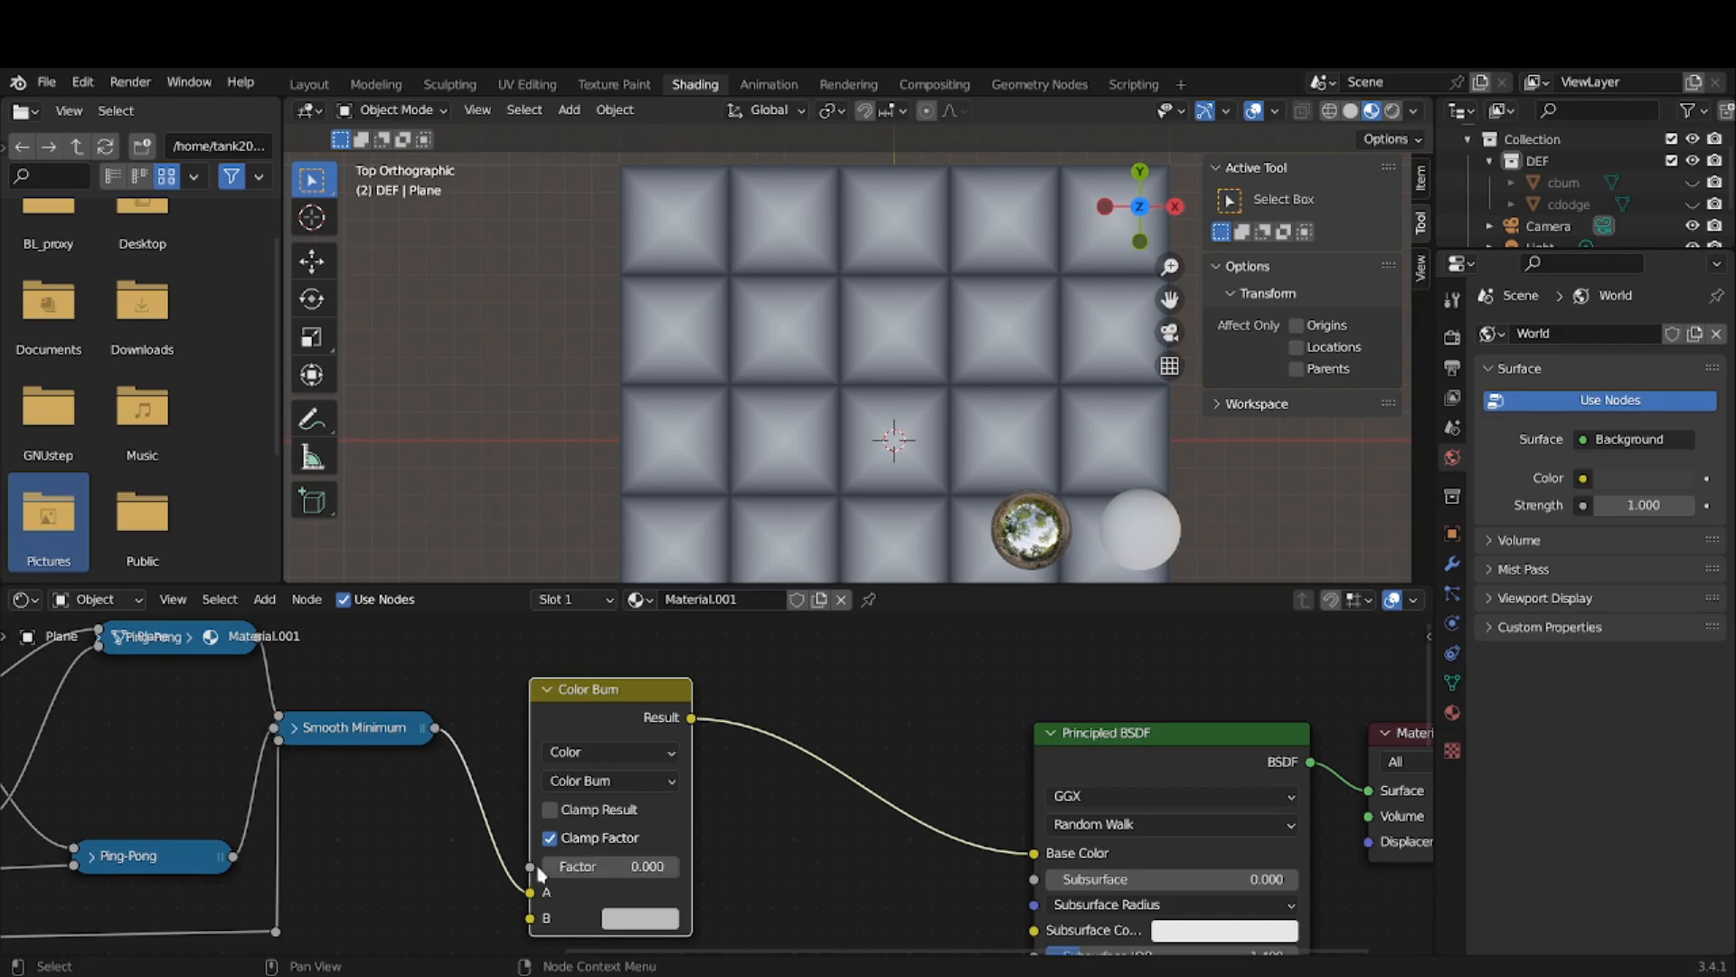
- Add a Value node below the Tile Shape node and connect it to the Color Burn node's Factor
scroll(540, 873, down, 4)
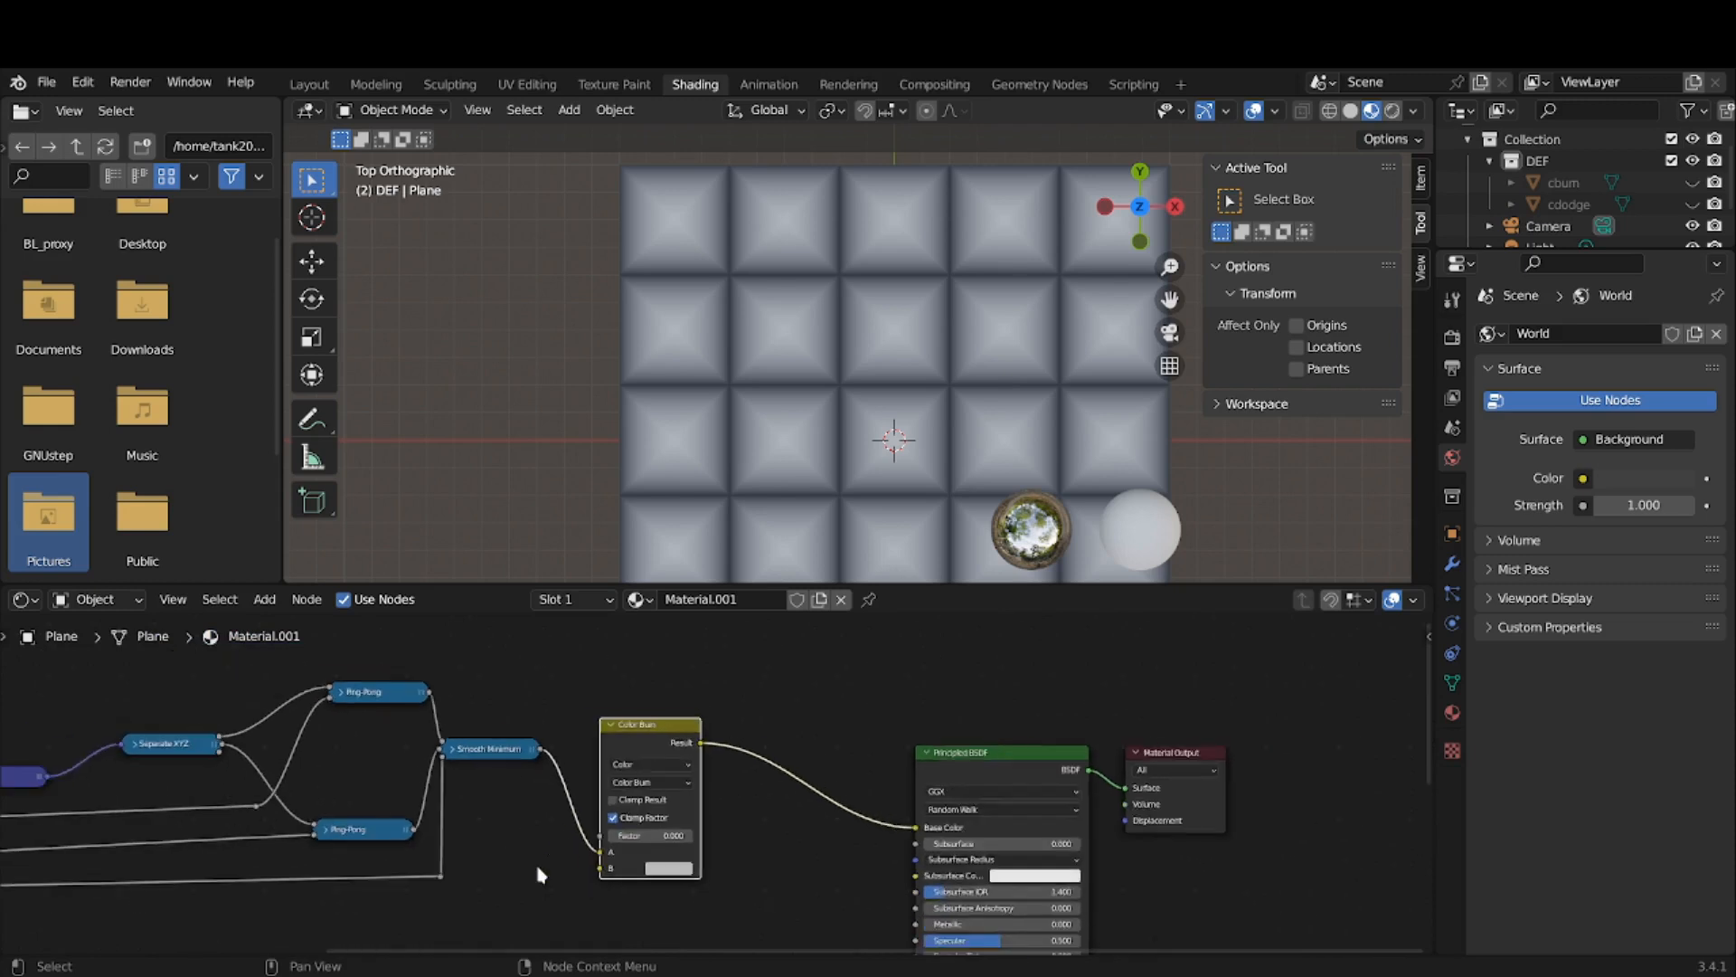
scroll(540, 873, up, 1)
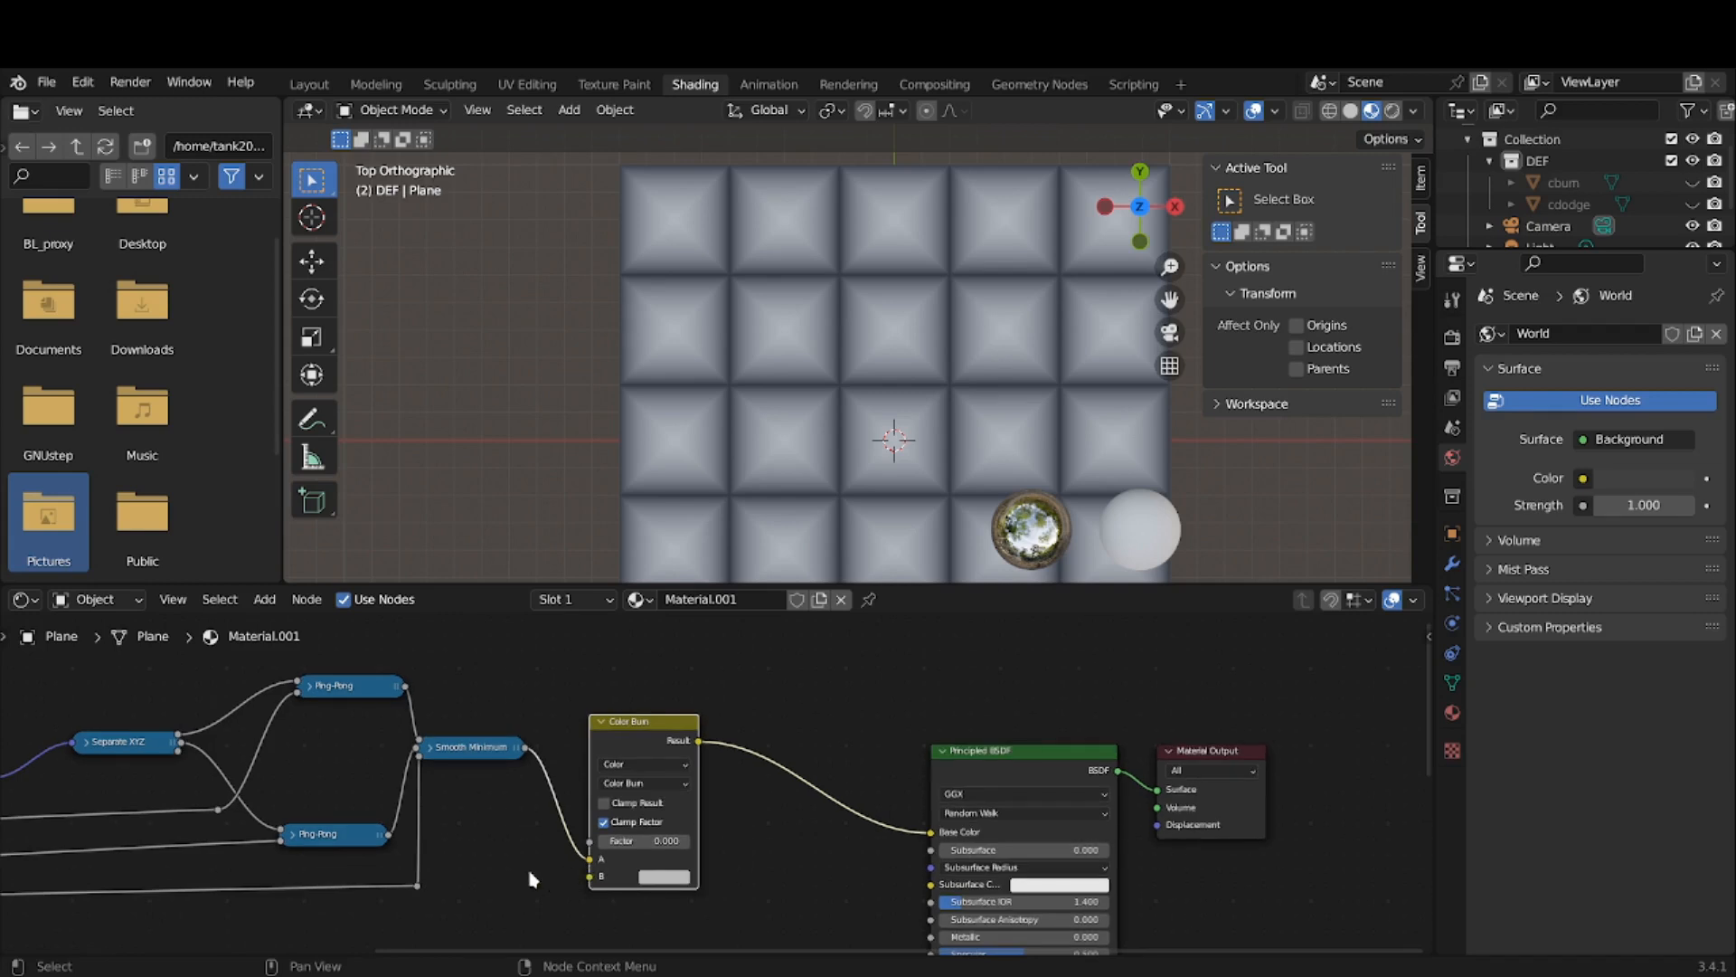
middle_drag(534, 879, 783, 814)
middle_drag(649, 871, 823, 825)
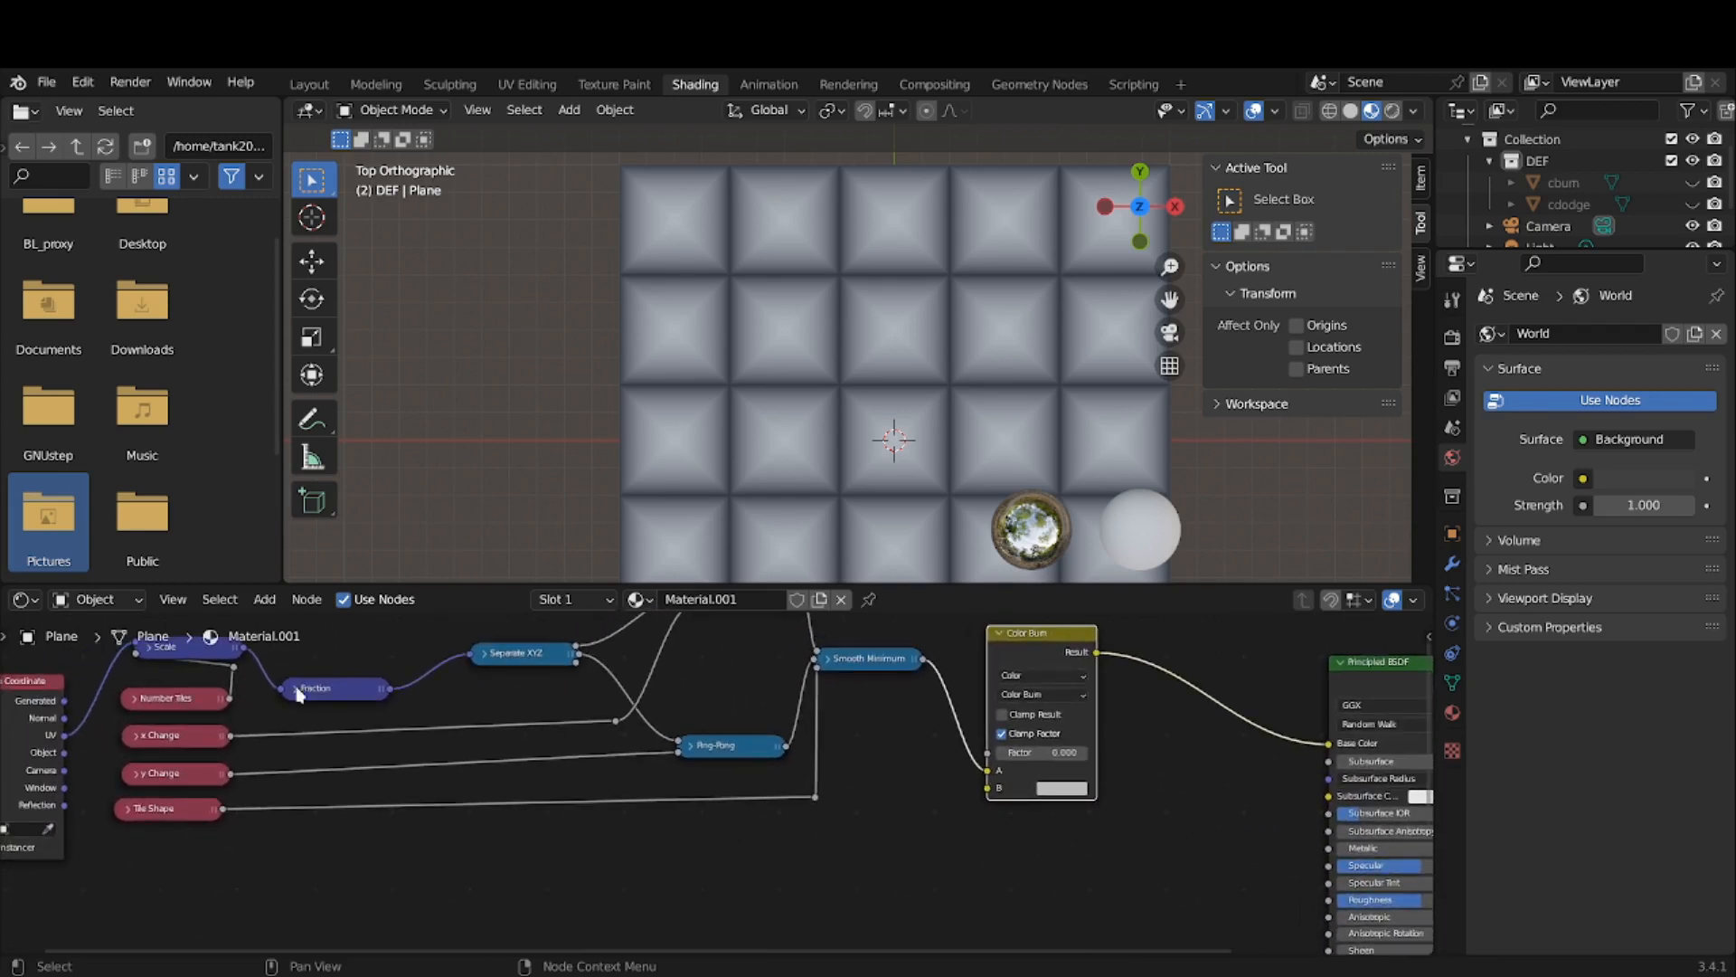
click(264, 599)
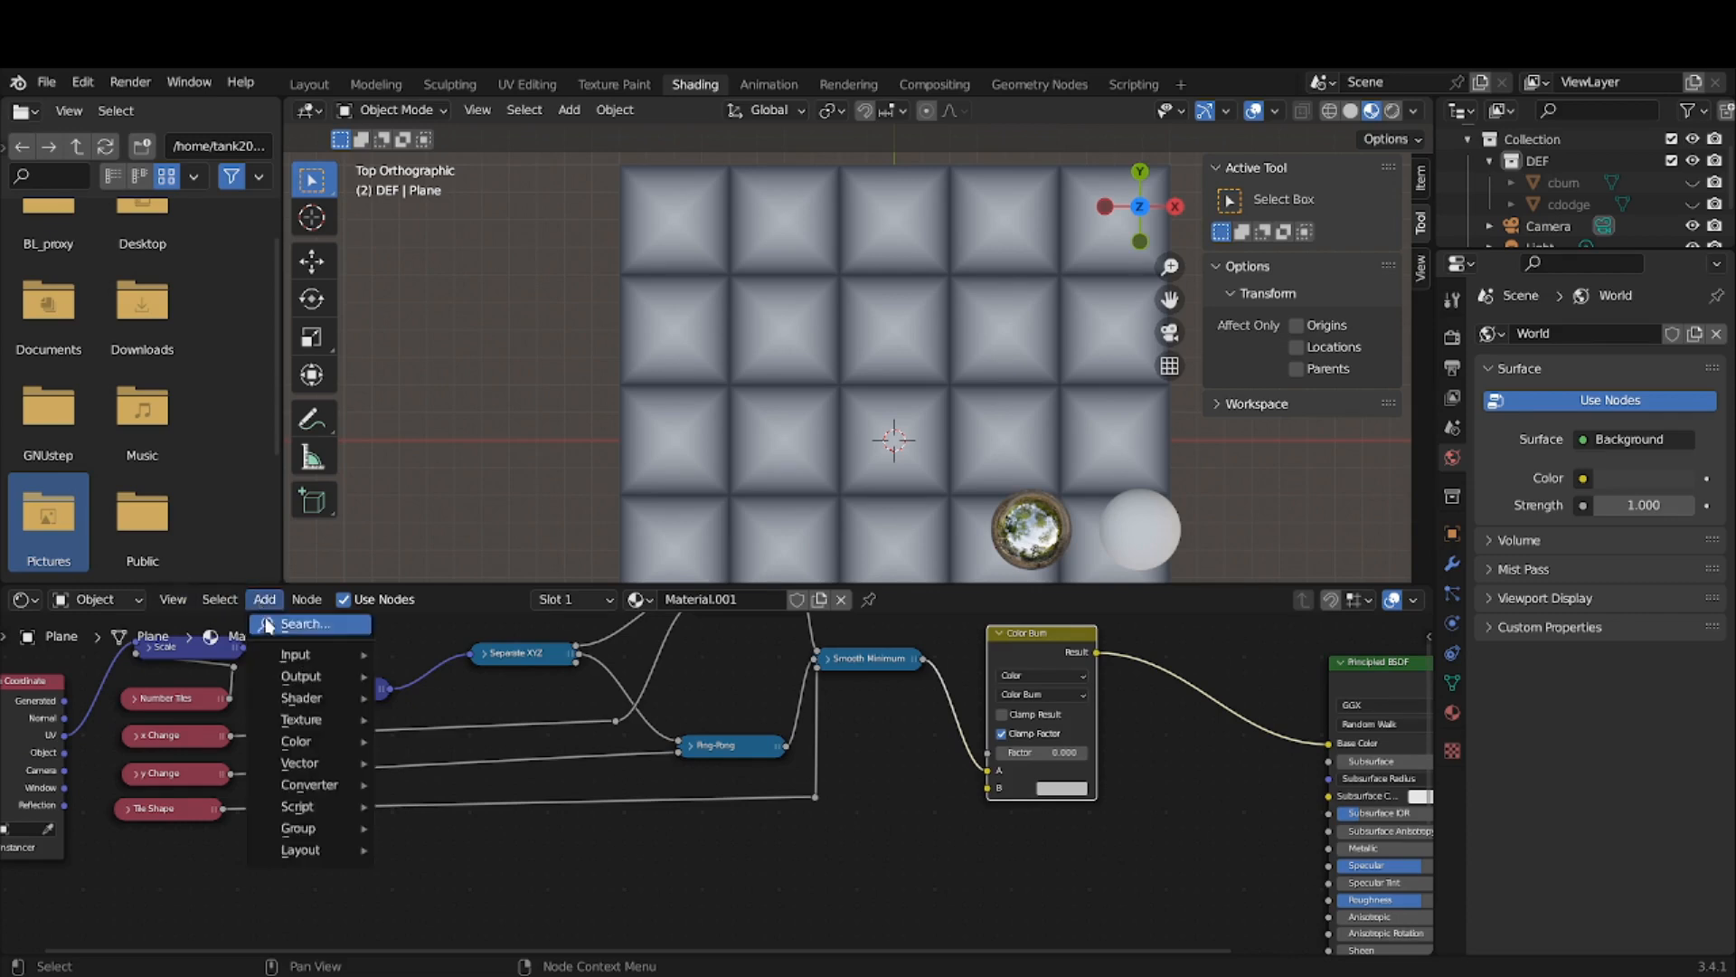
mouse_move(294, 658)
click(444, 602)
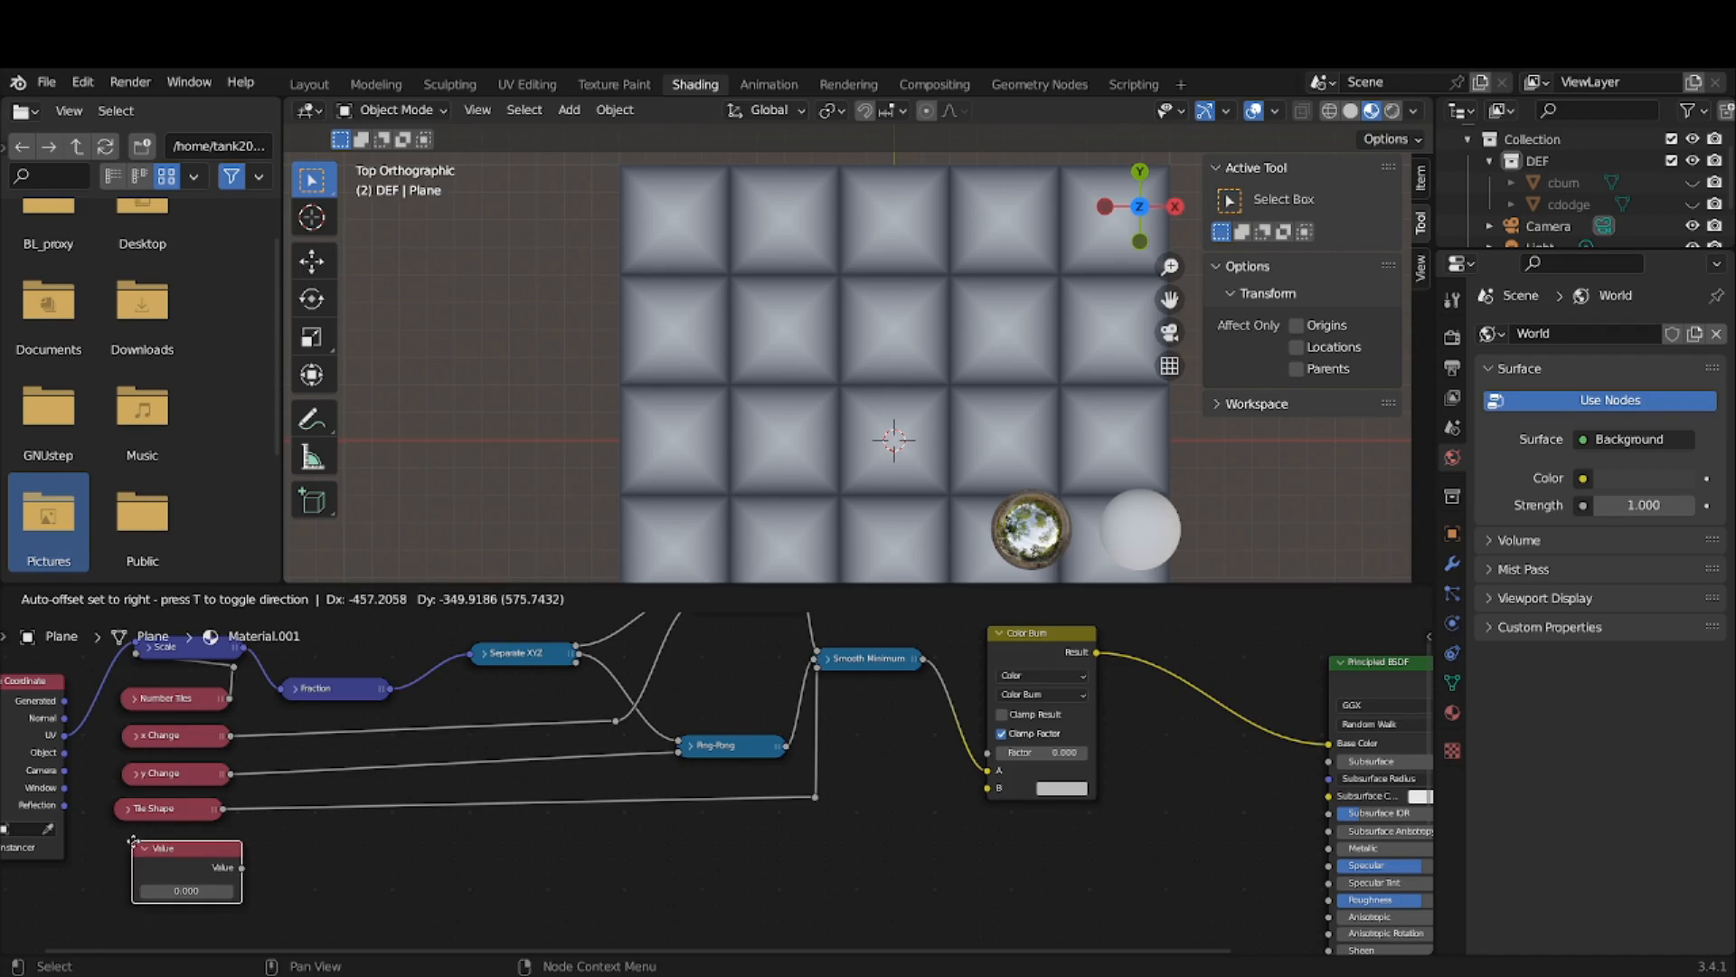
click(135, 847)
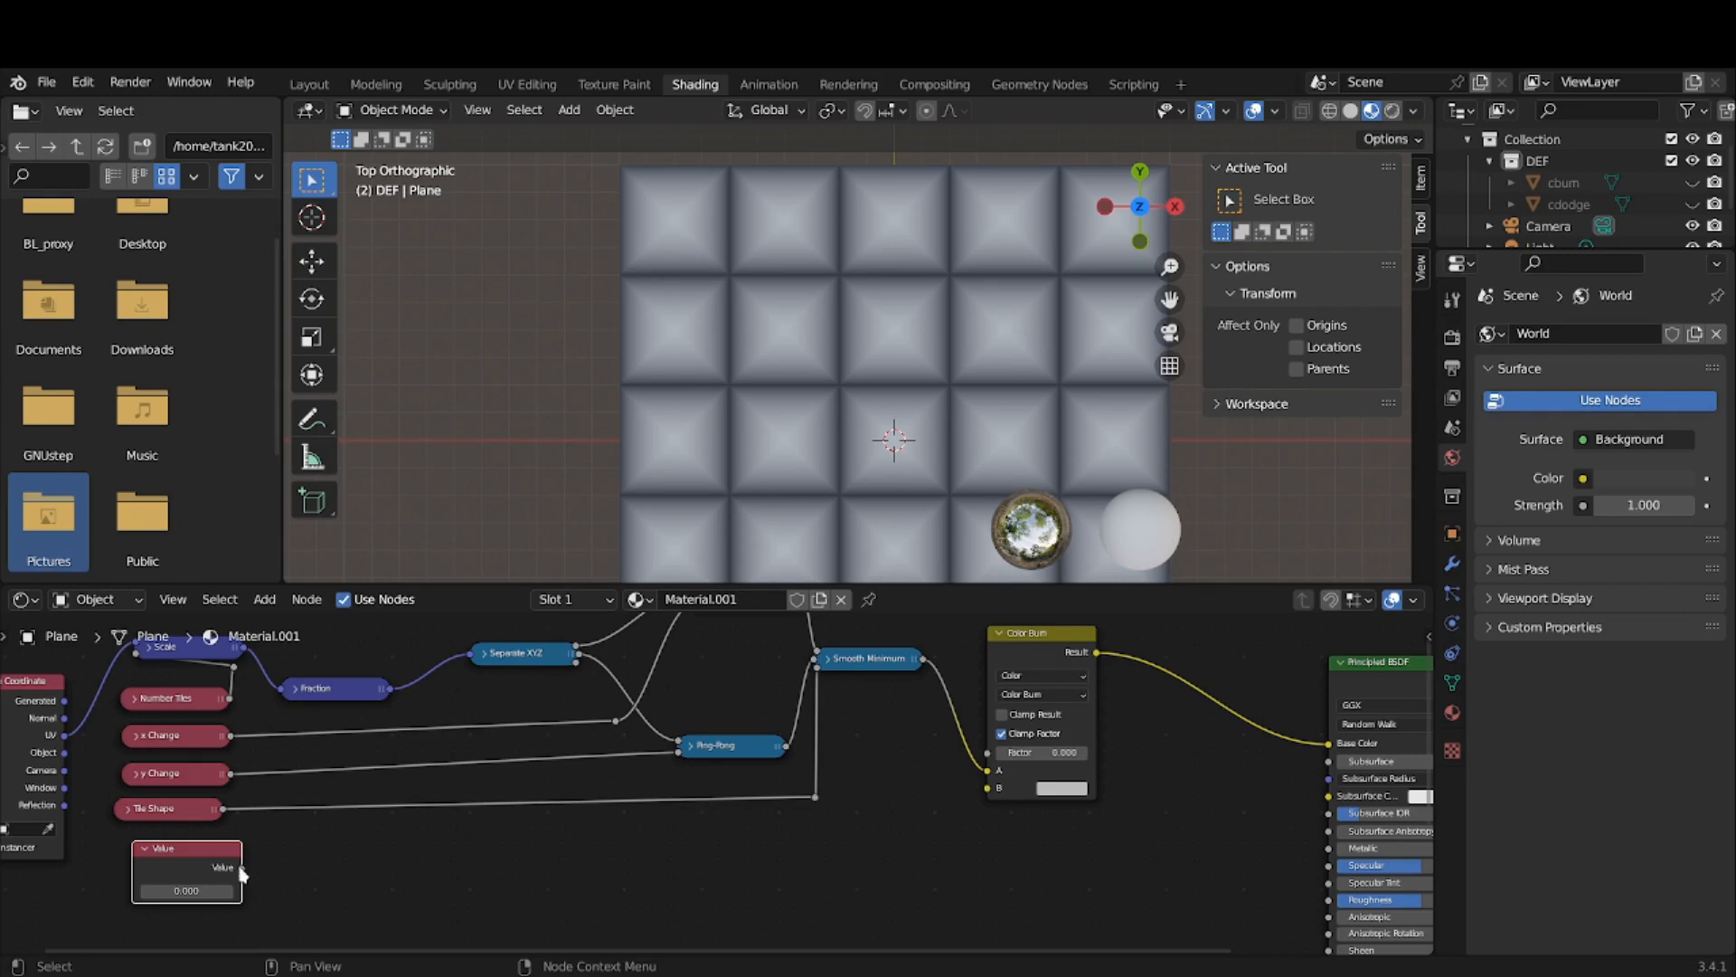
mouse_move(242, 869)
mouse_down()
mouse_move(317, 876)
mouse_move(684, 819)
mouse_move(887, 810)
mouse_move(994, 764)
mouse_up()
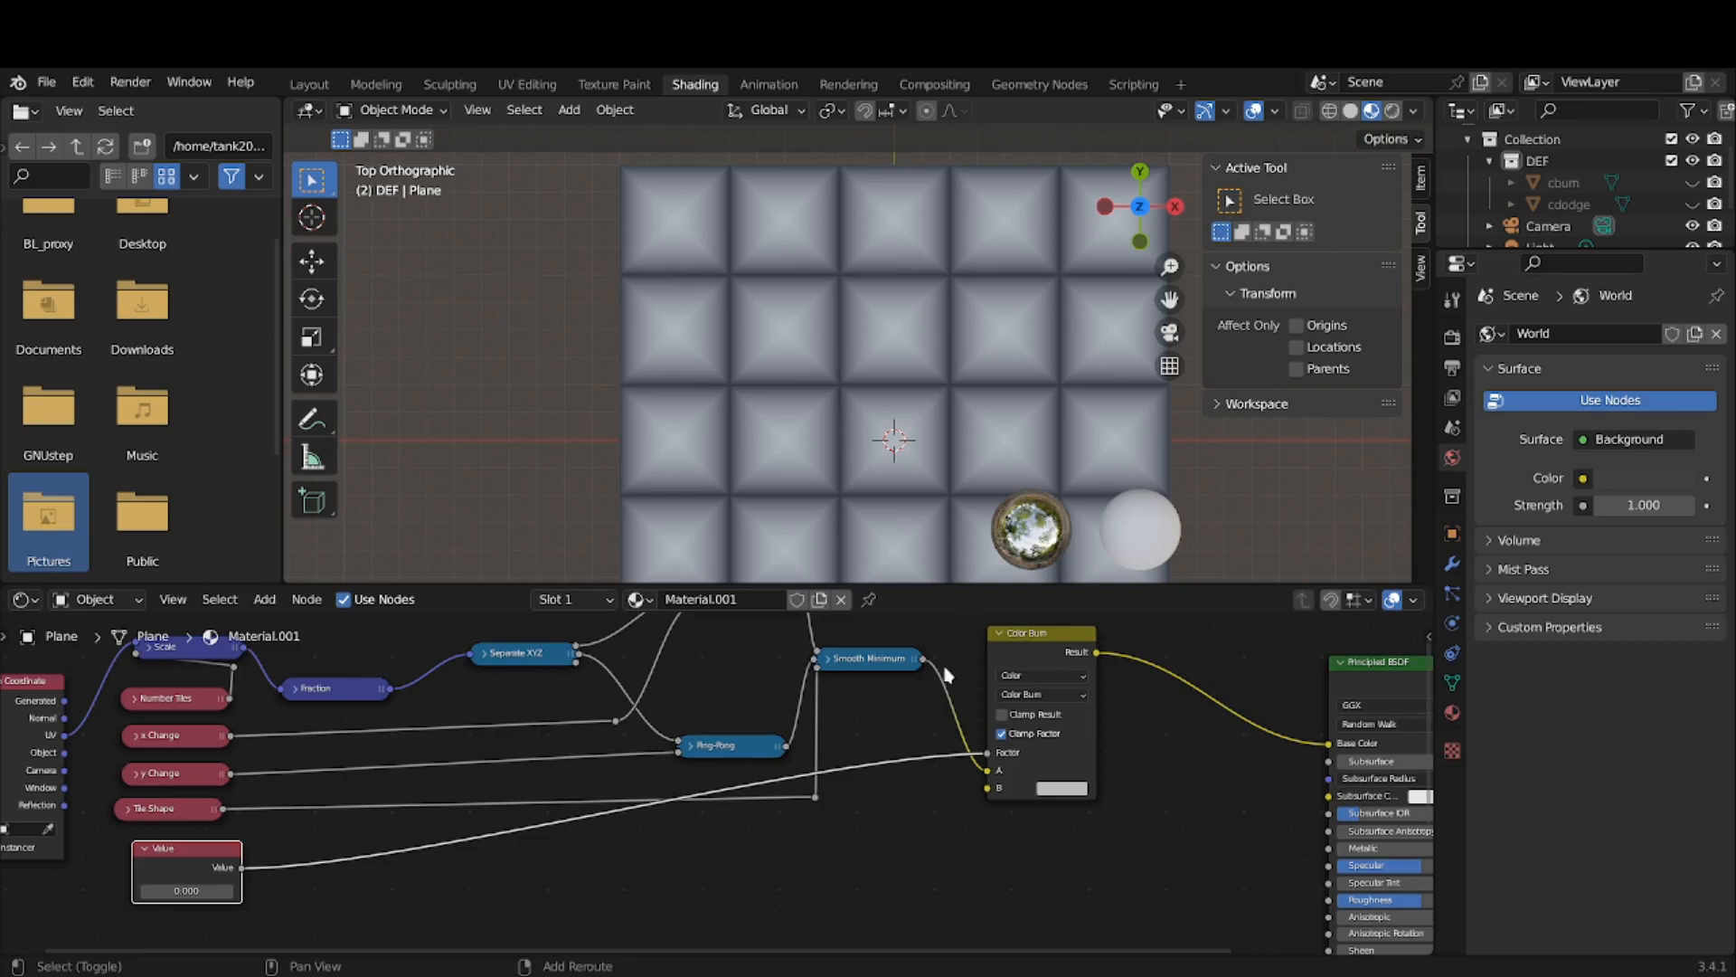
- Insert a reroute on the new Value link, place it below the Color Burn node, and collapse the Value node
shift+right_drag(874, 725, 897, 794)
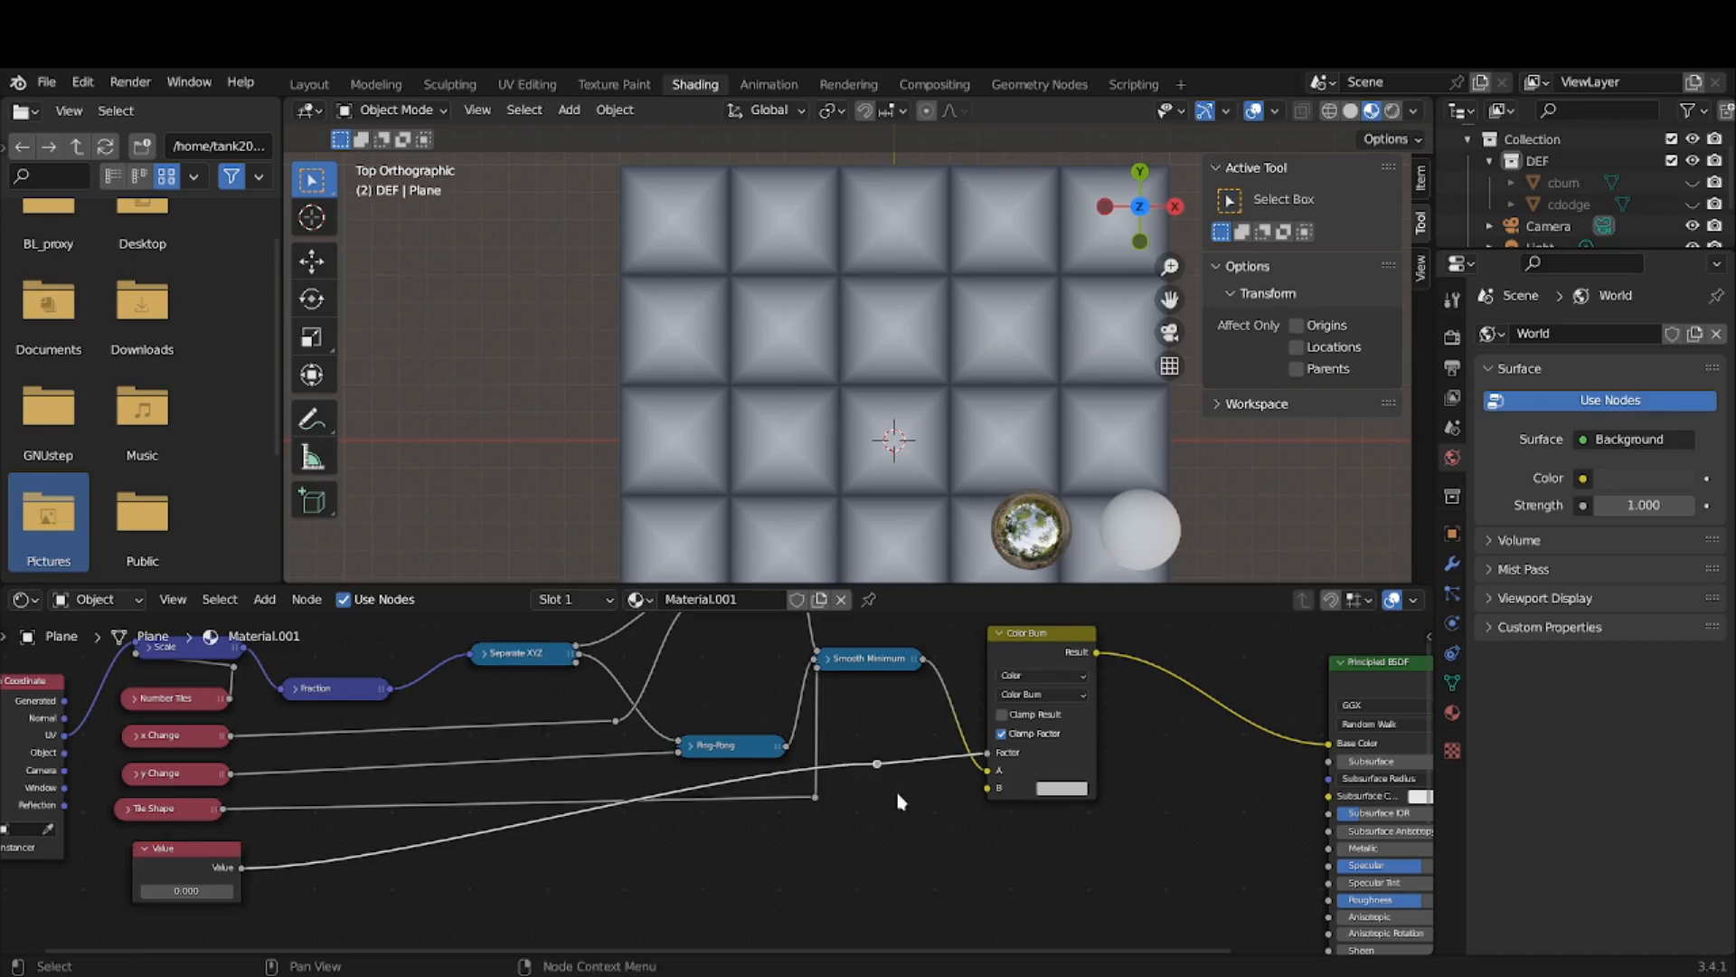
key(g)
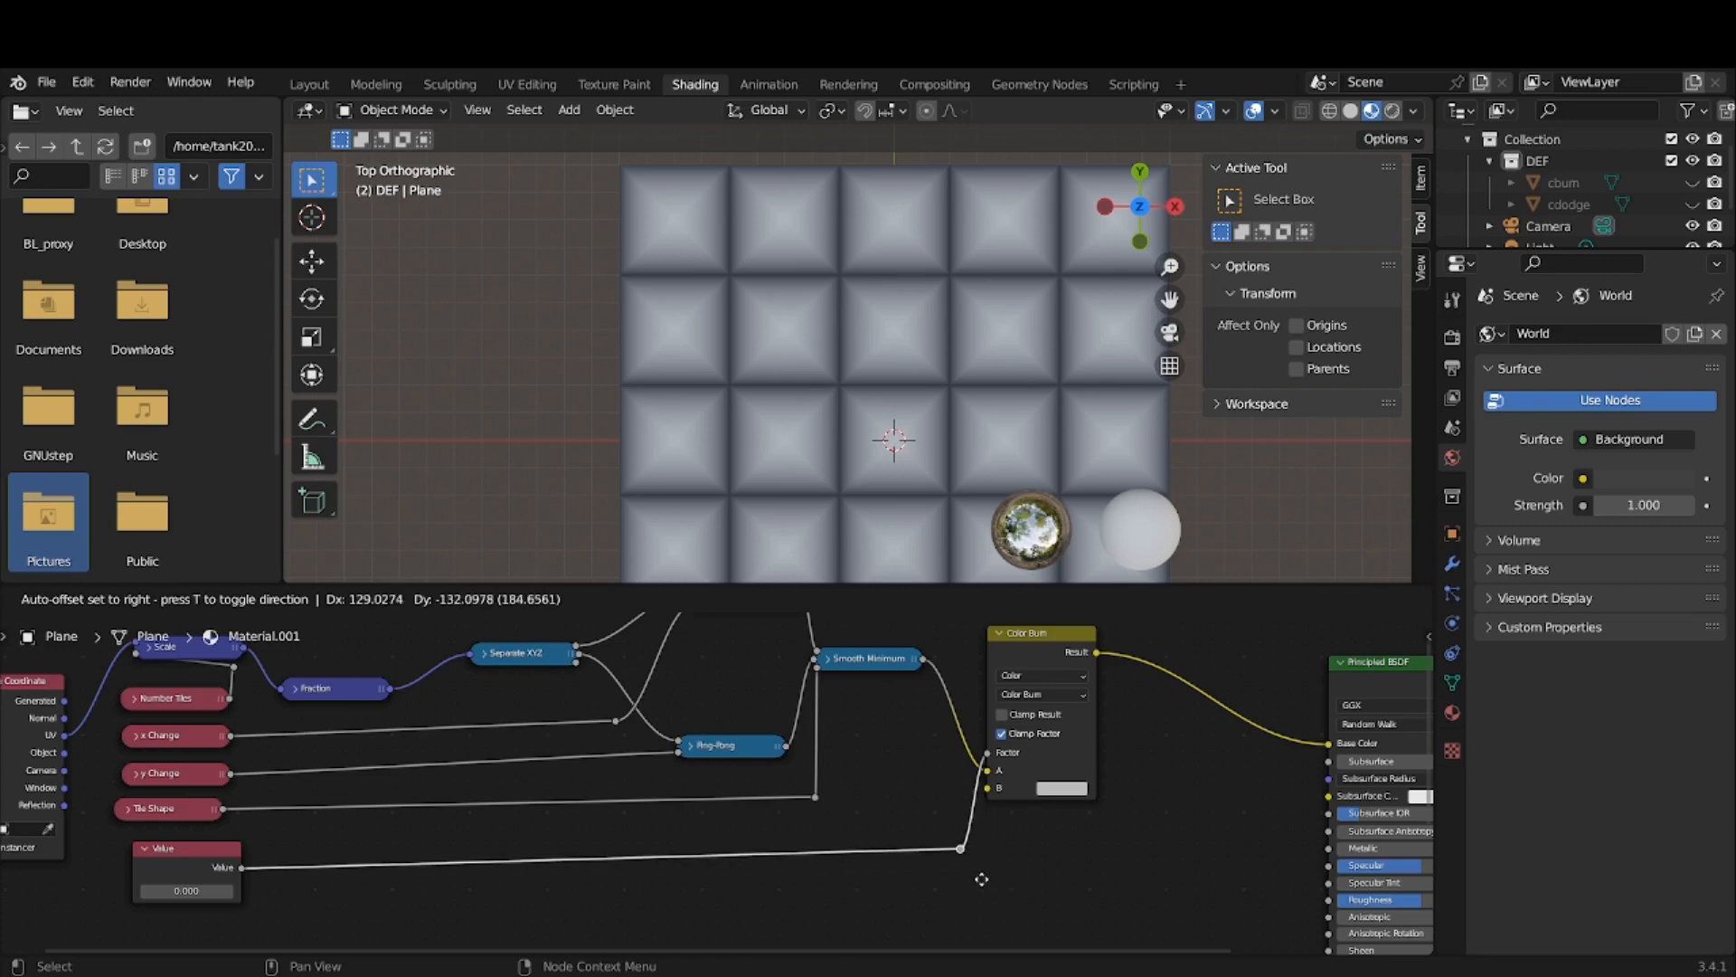
click(984, 886)
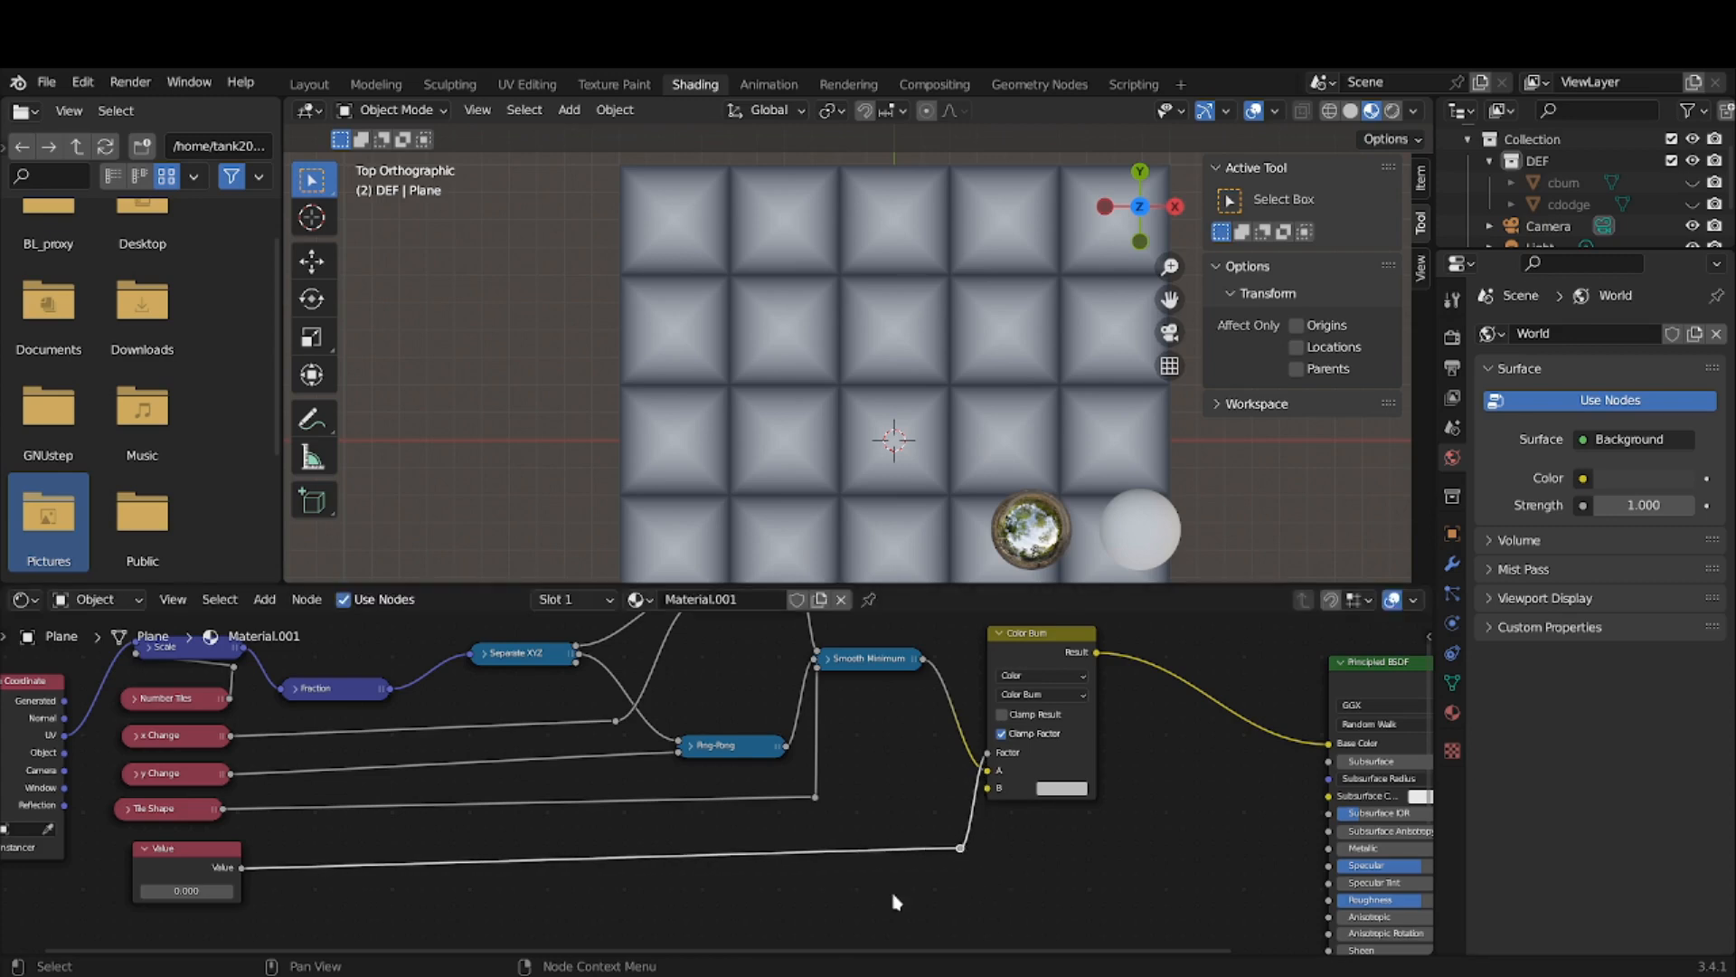
click(144, 851)
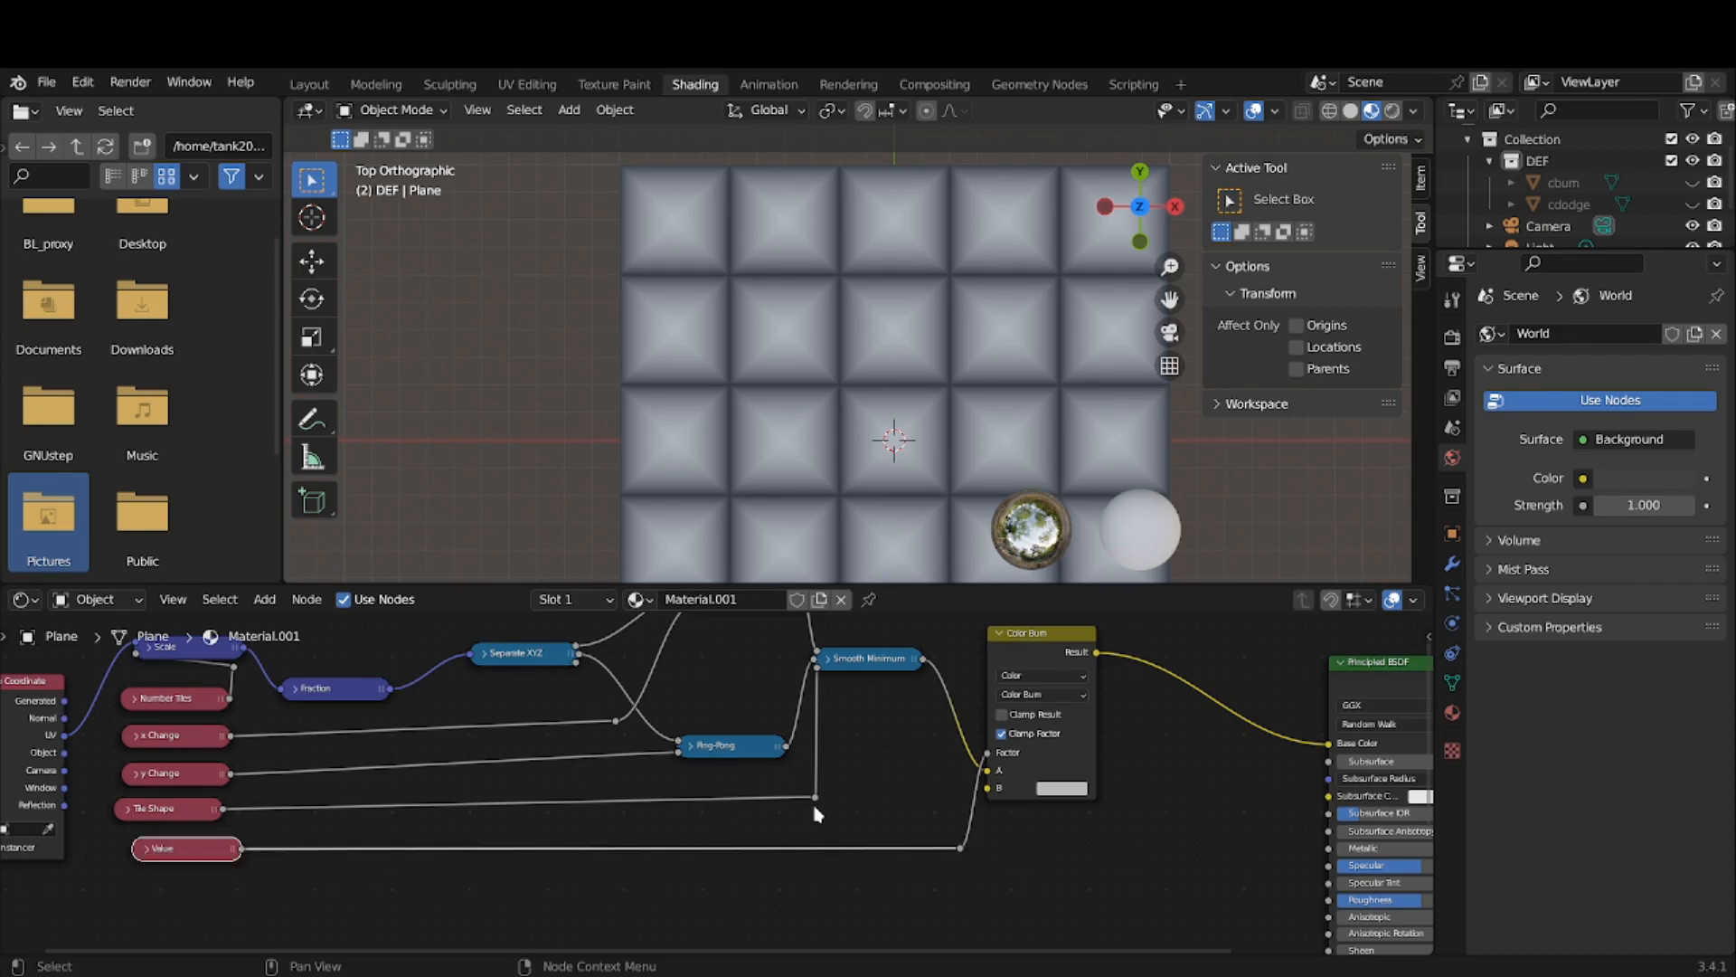
- Duplicate the Color Burn node and insert the copy on the link between it and the Principled BSDF's Base Color
scroll(818, 814, up, 2)
mouse_move(814, 819)
middle_down()
mouse_move(474, 867)
mouse_move(432, 904)
mouse_move(361, 912)
mouse_move(284, 880)
mouse_move(233, 893)
middle_up()
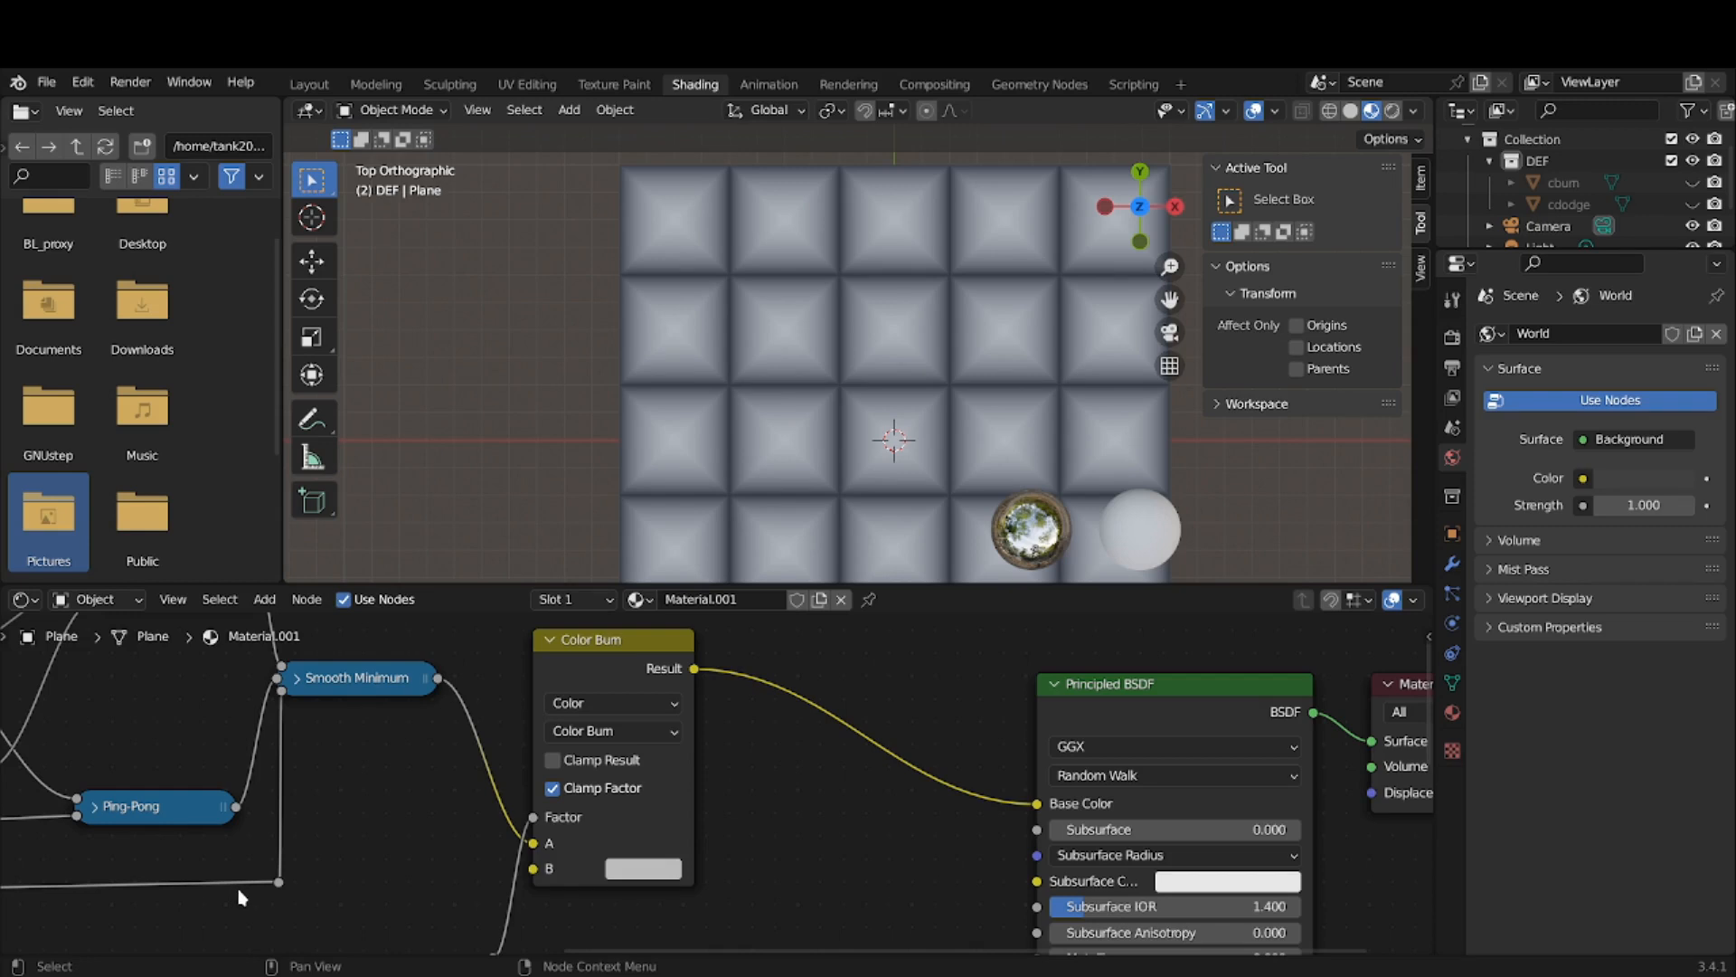
click(617, 667)
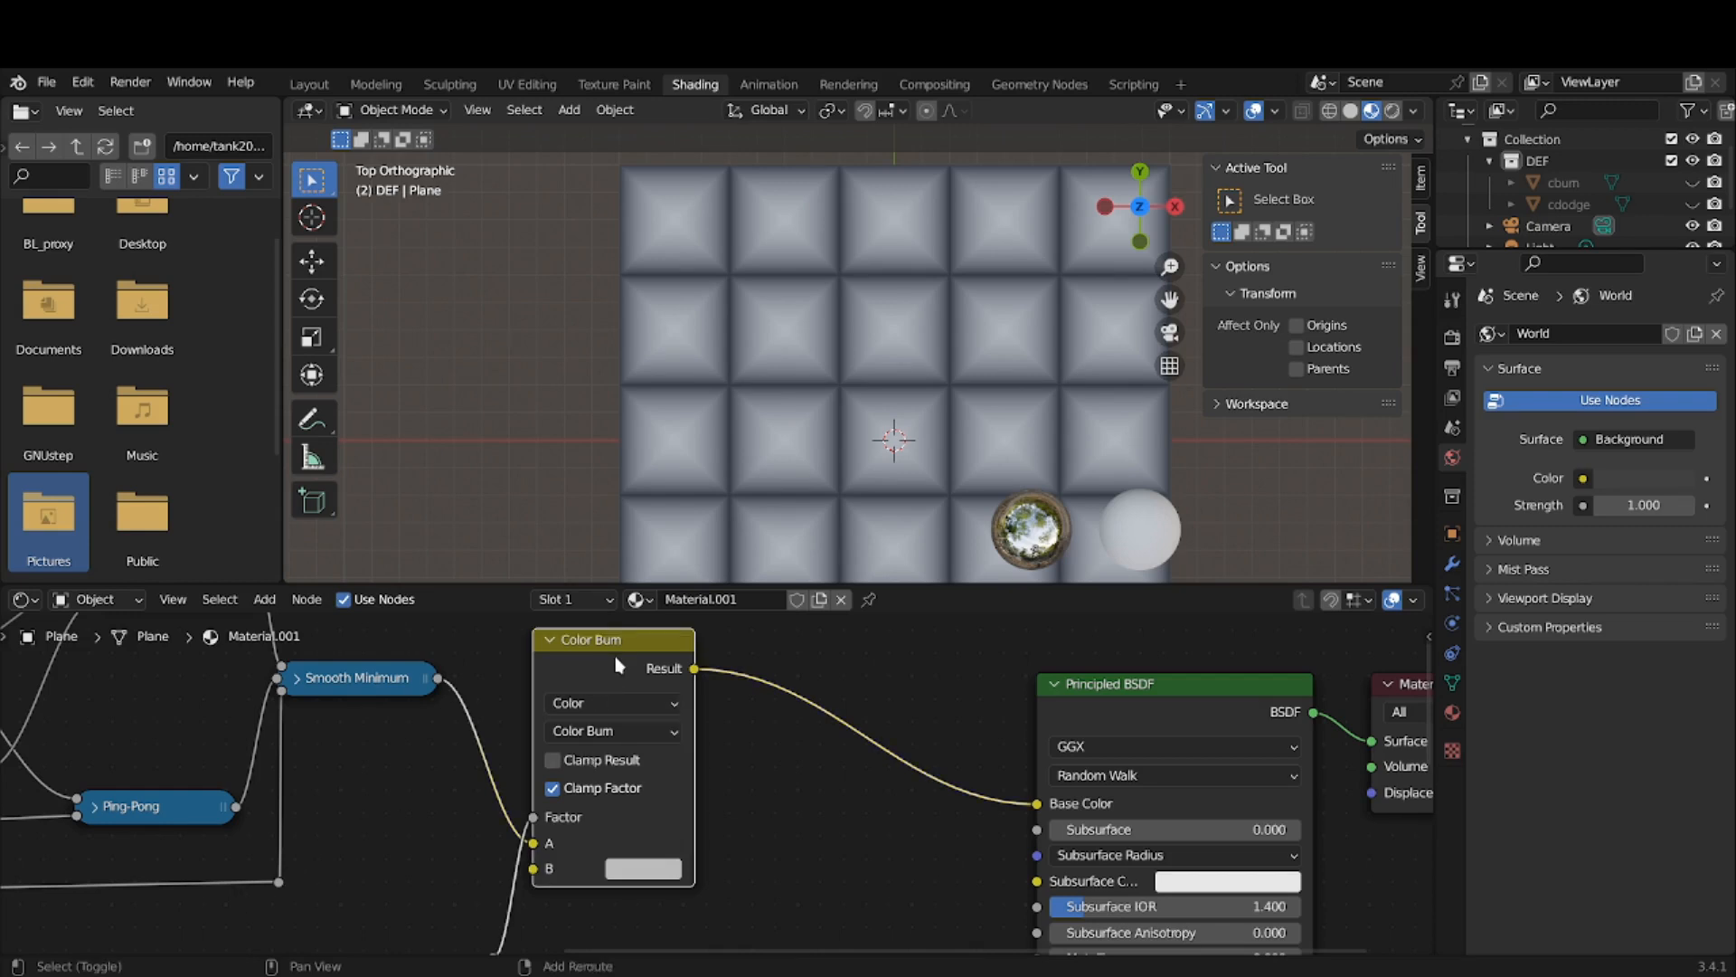
key(shift+d)
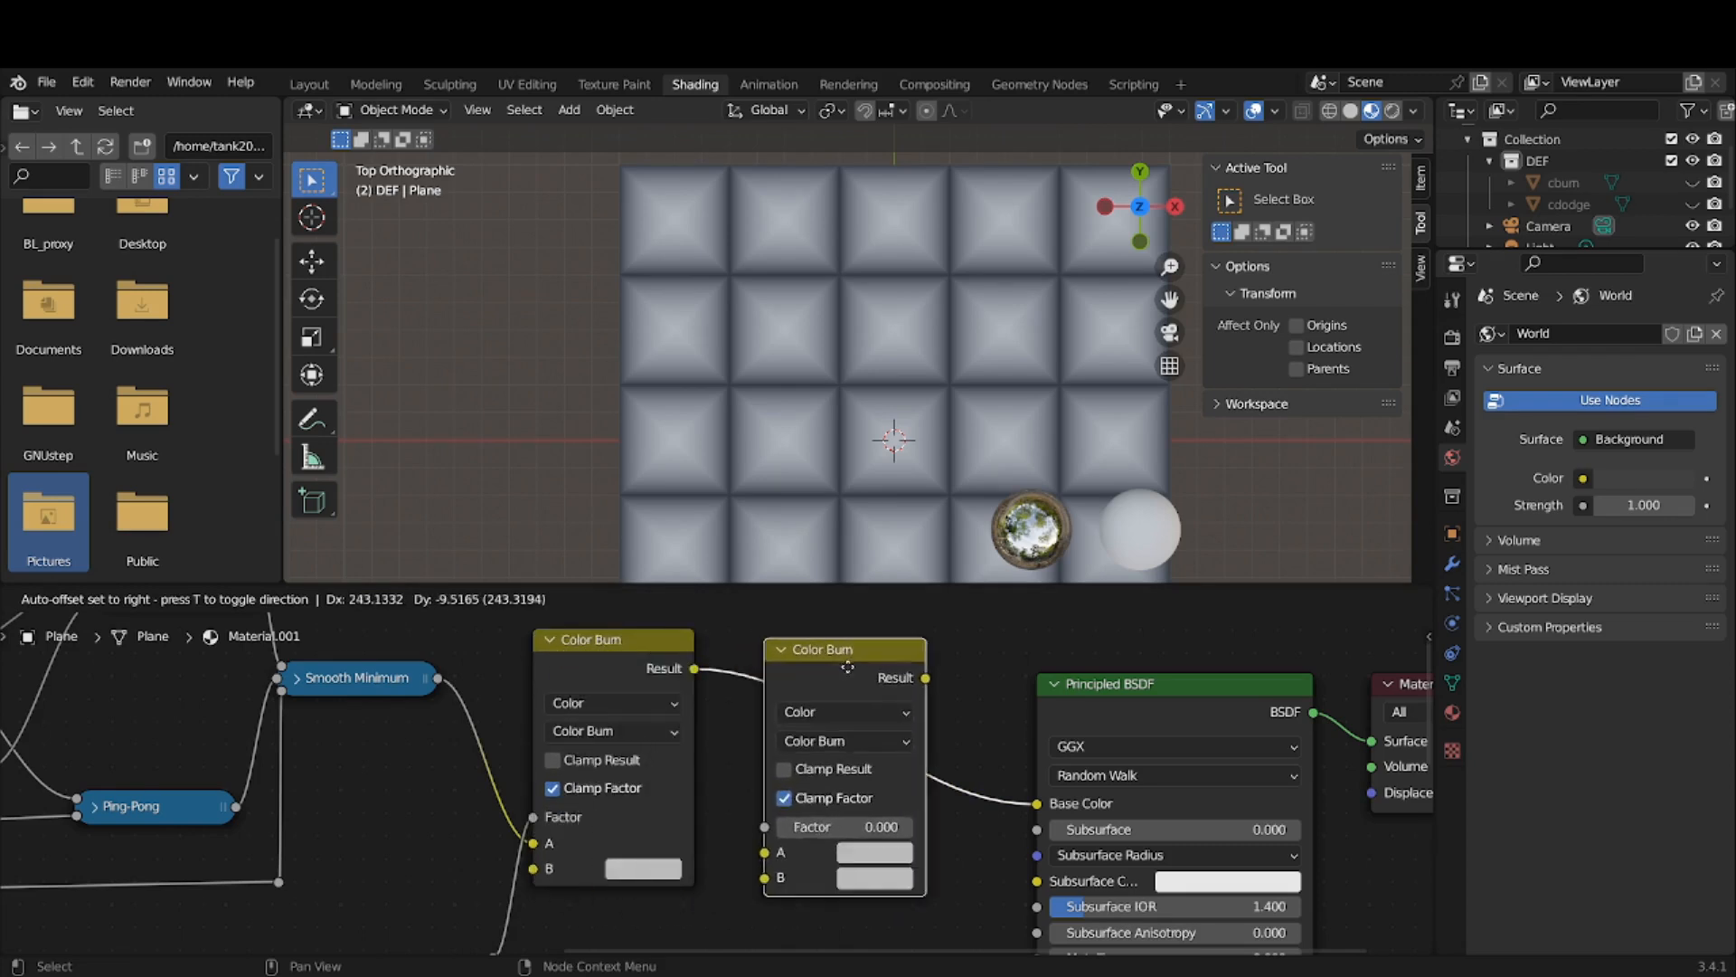
click(848, 669)
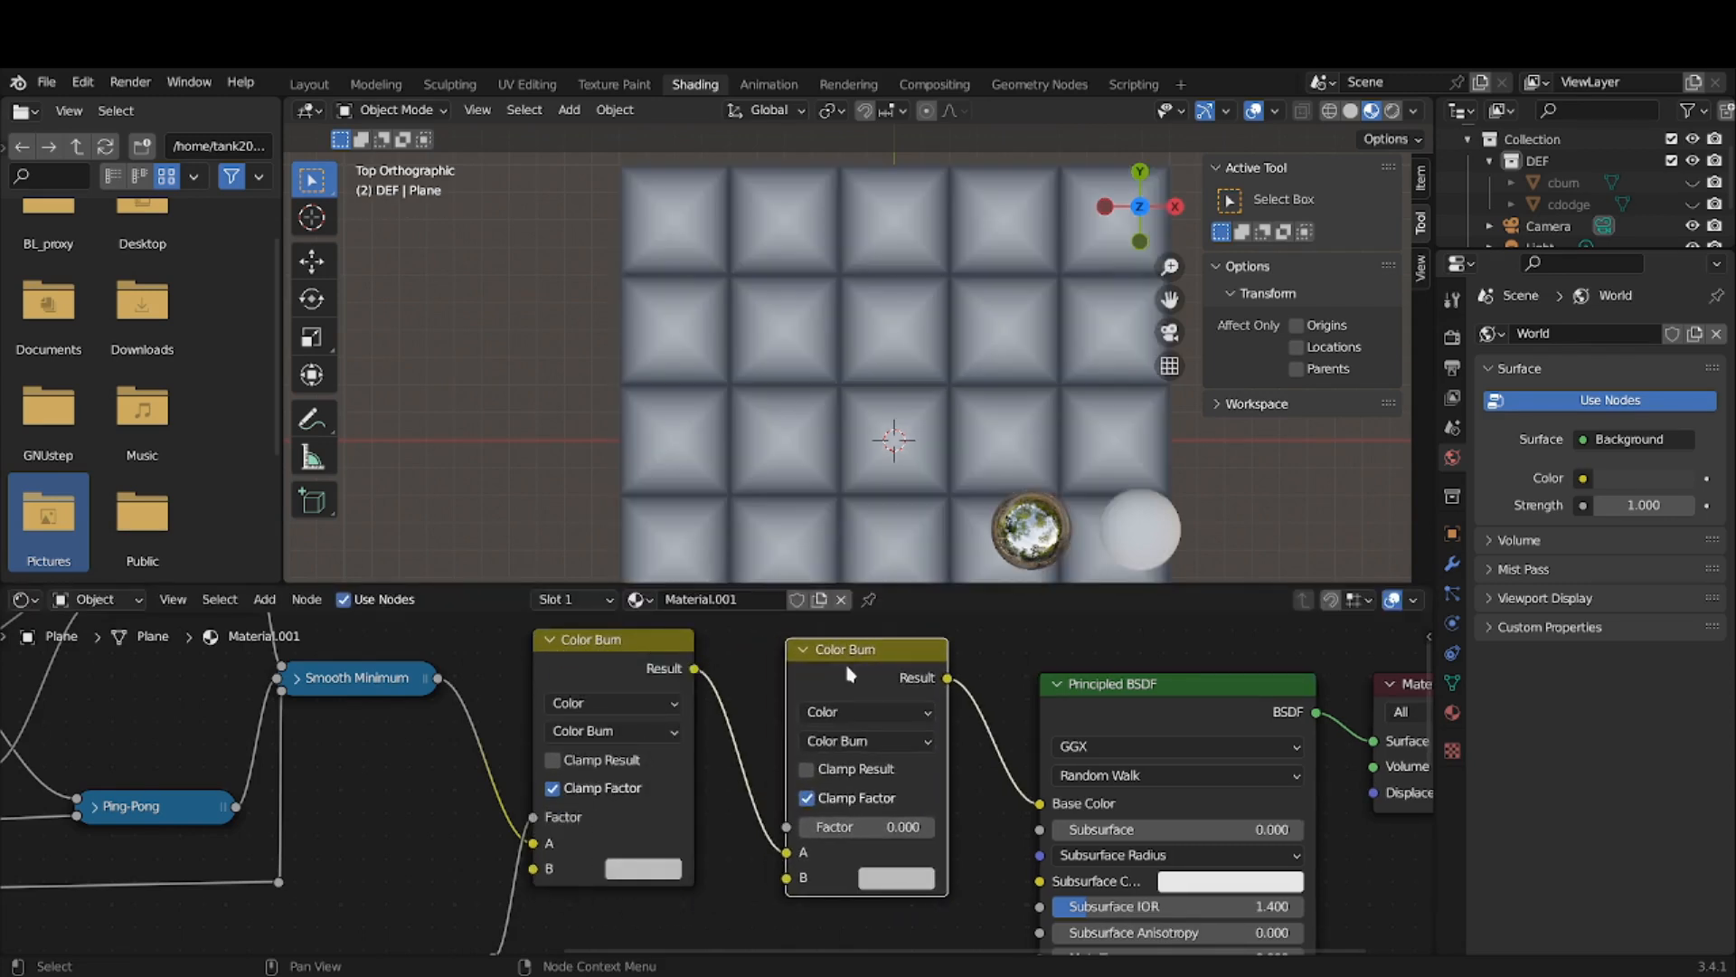
- Set the duplicated node's blending mode to Color Dodge, then collapse the Color Burn node and align it with Smooth Minimum
click(868, 742)
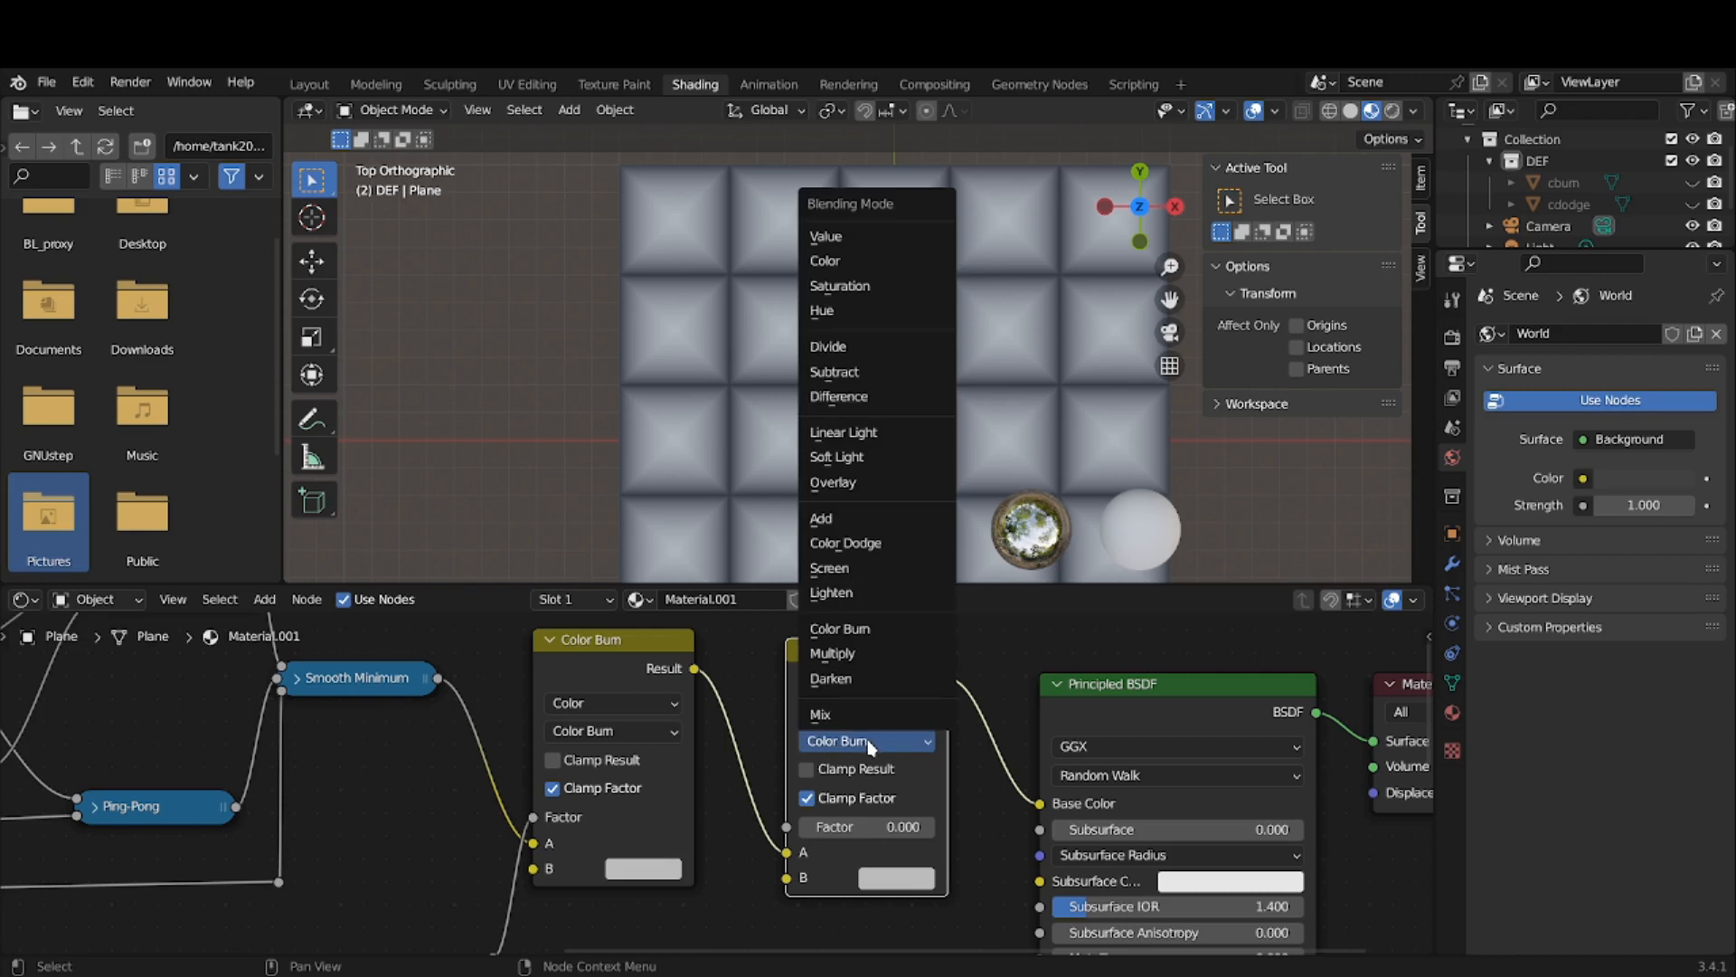
click(869, 545)
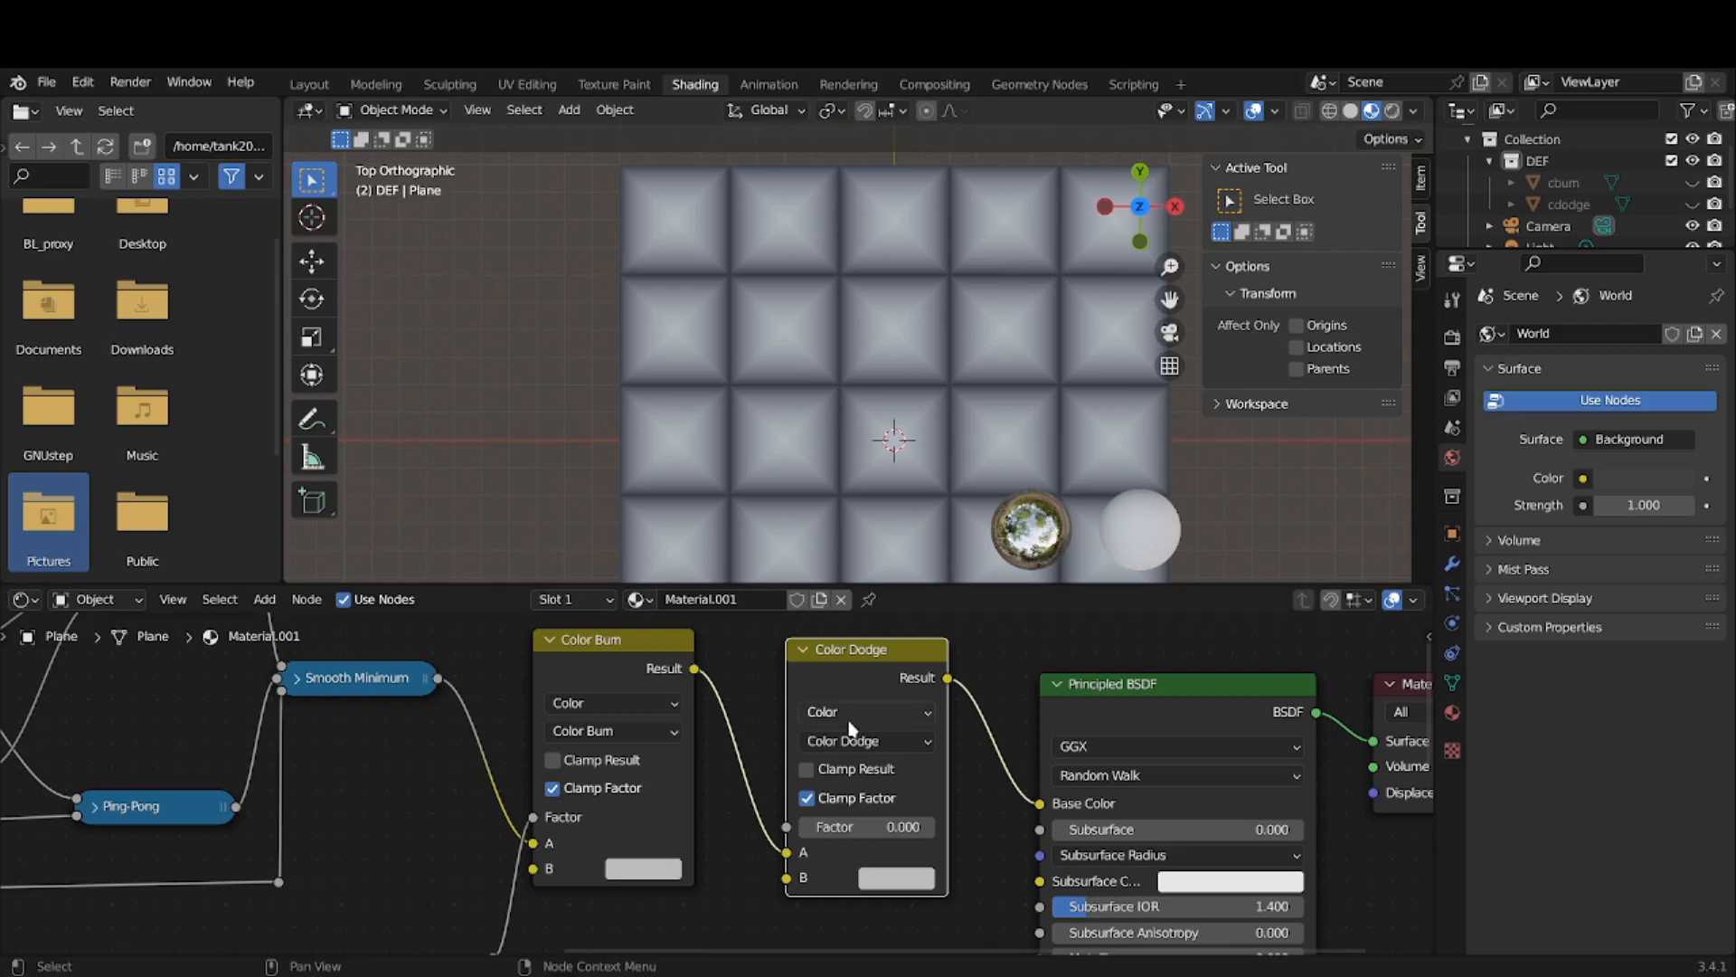
click(549, 639)
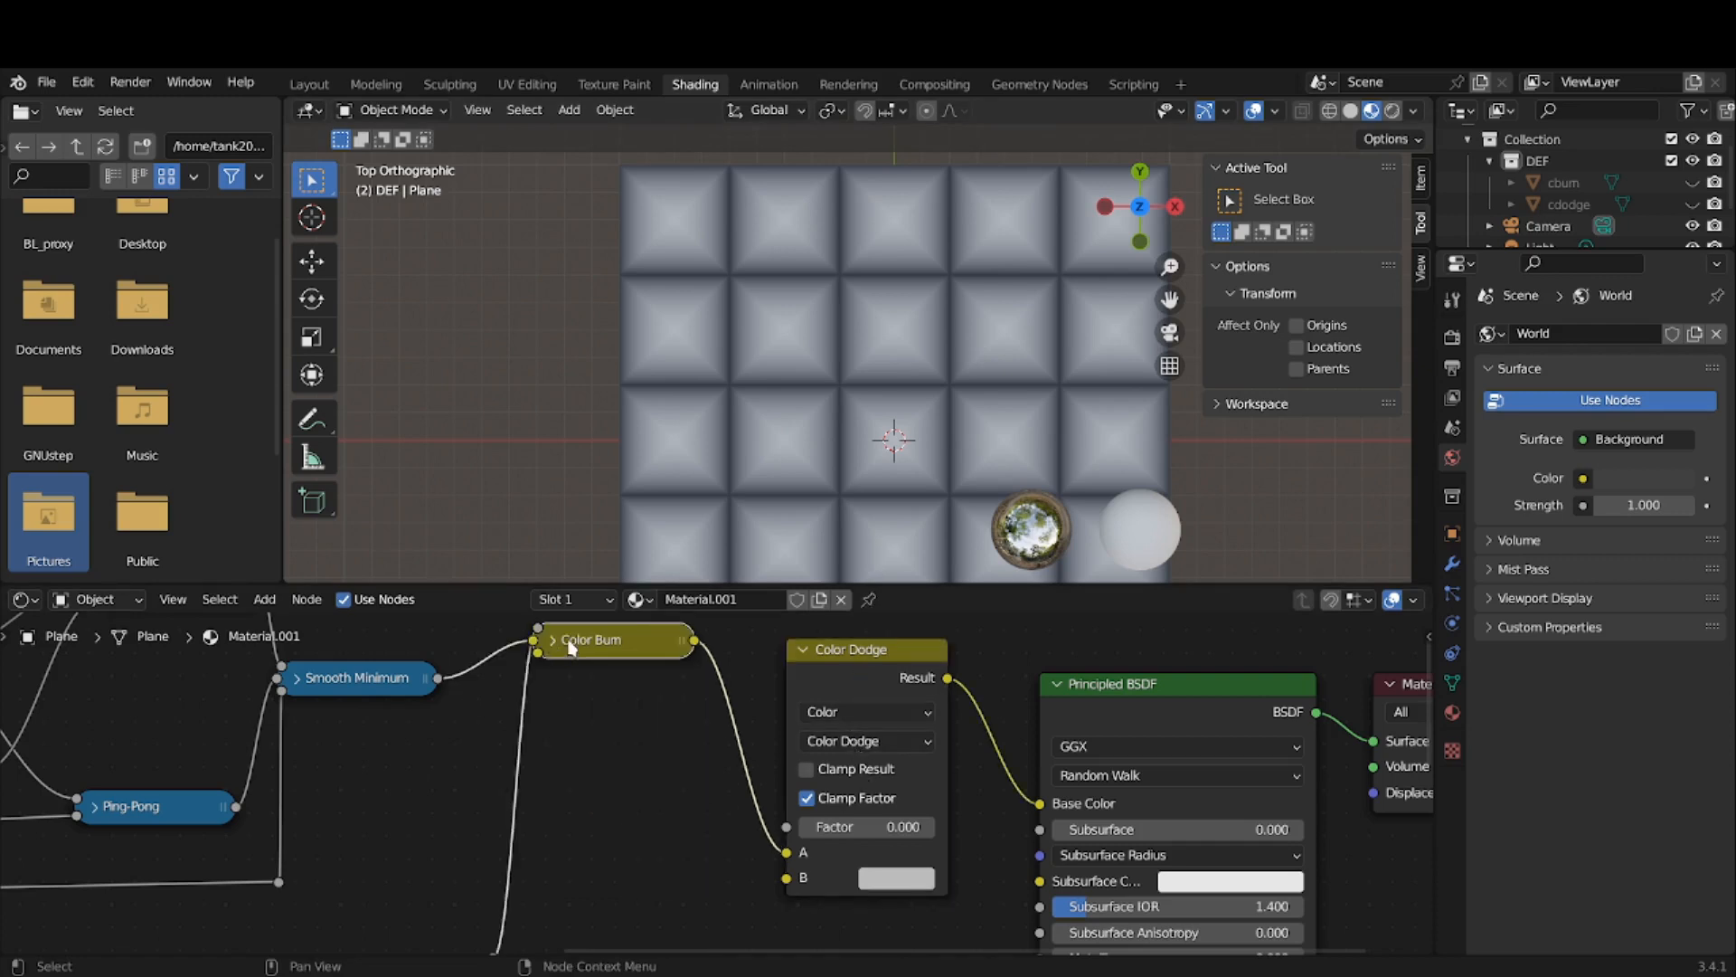
drag(572, 645, 586, 683)
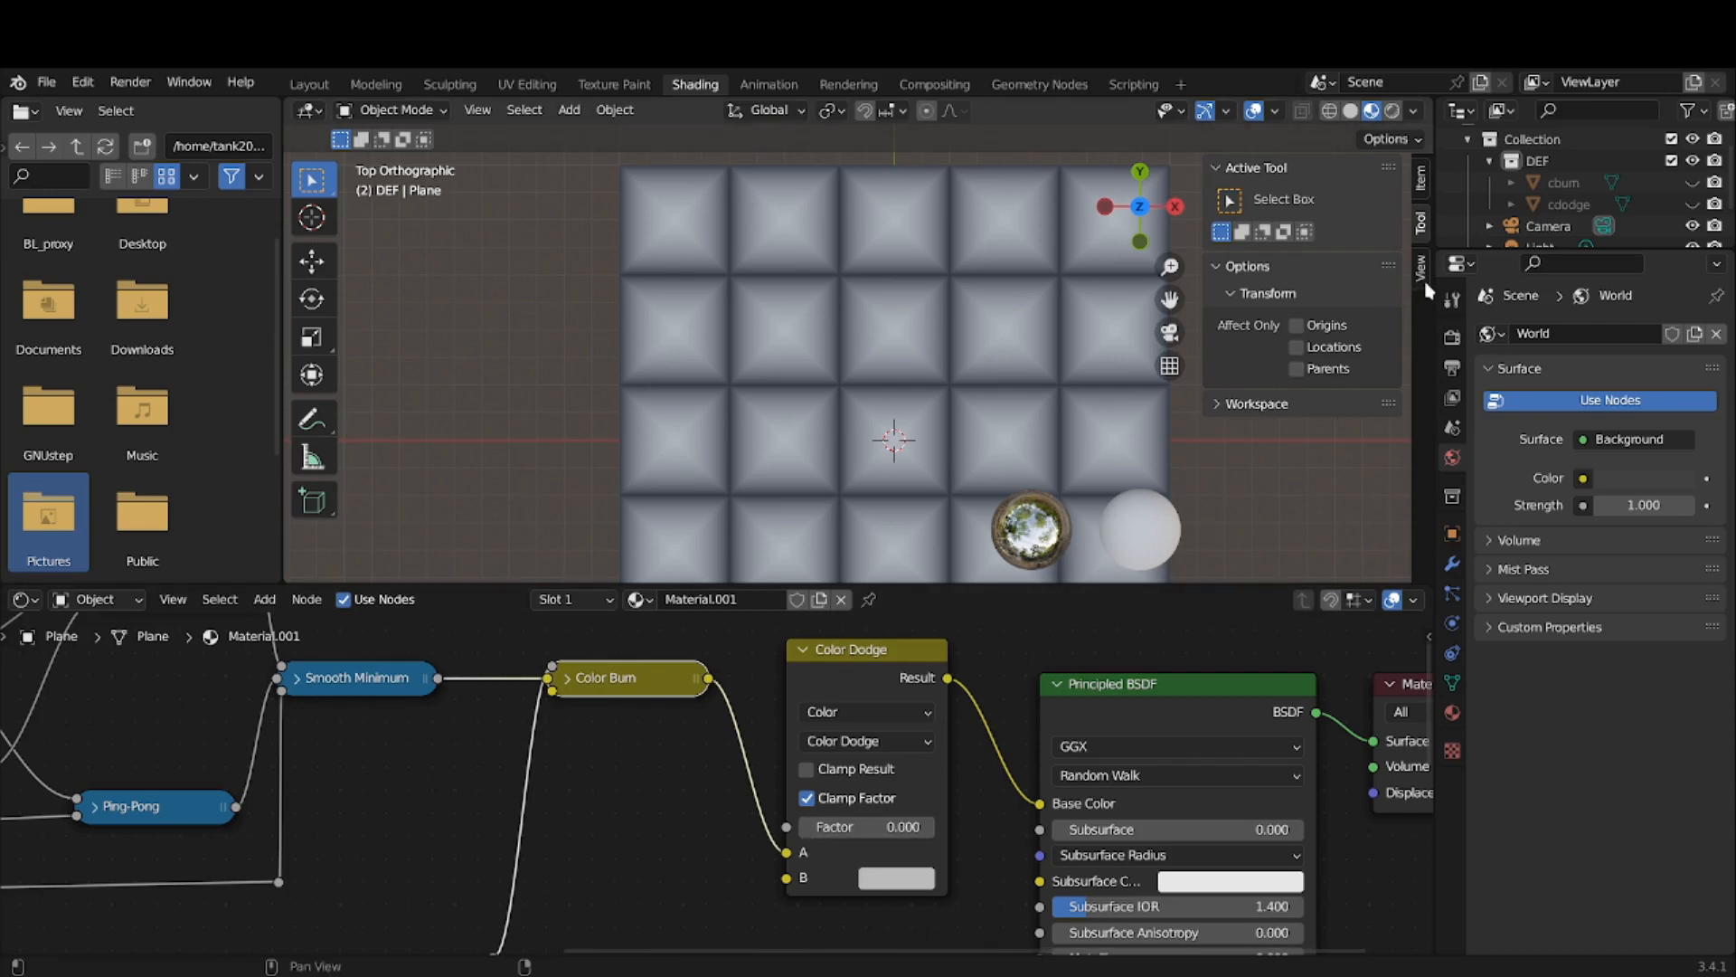
- Show the cdodge plane in the right orthographic view, hide the viewport side panels, and read its Dodge tool explanation
click(1692, 206)
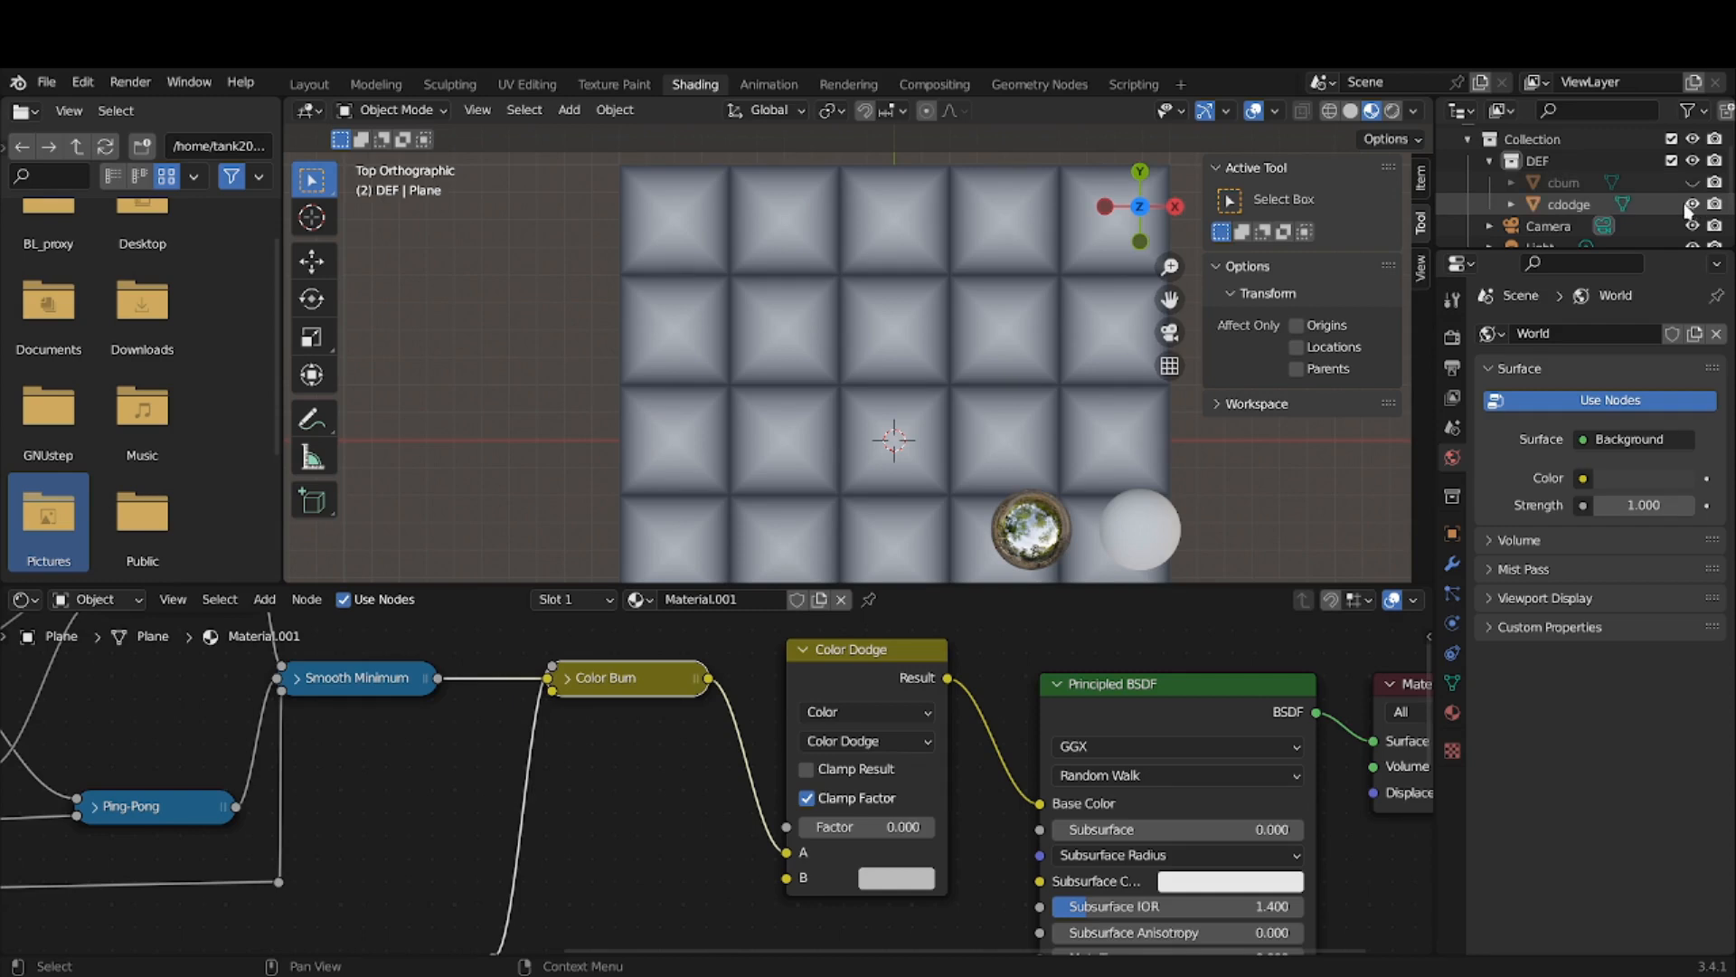
click(1175, 206)
scroll(863, 323, down, 3)
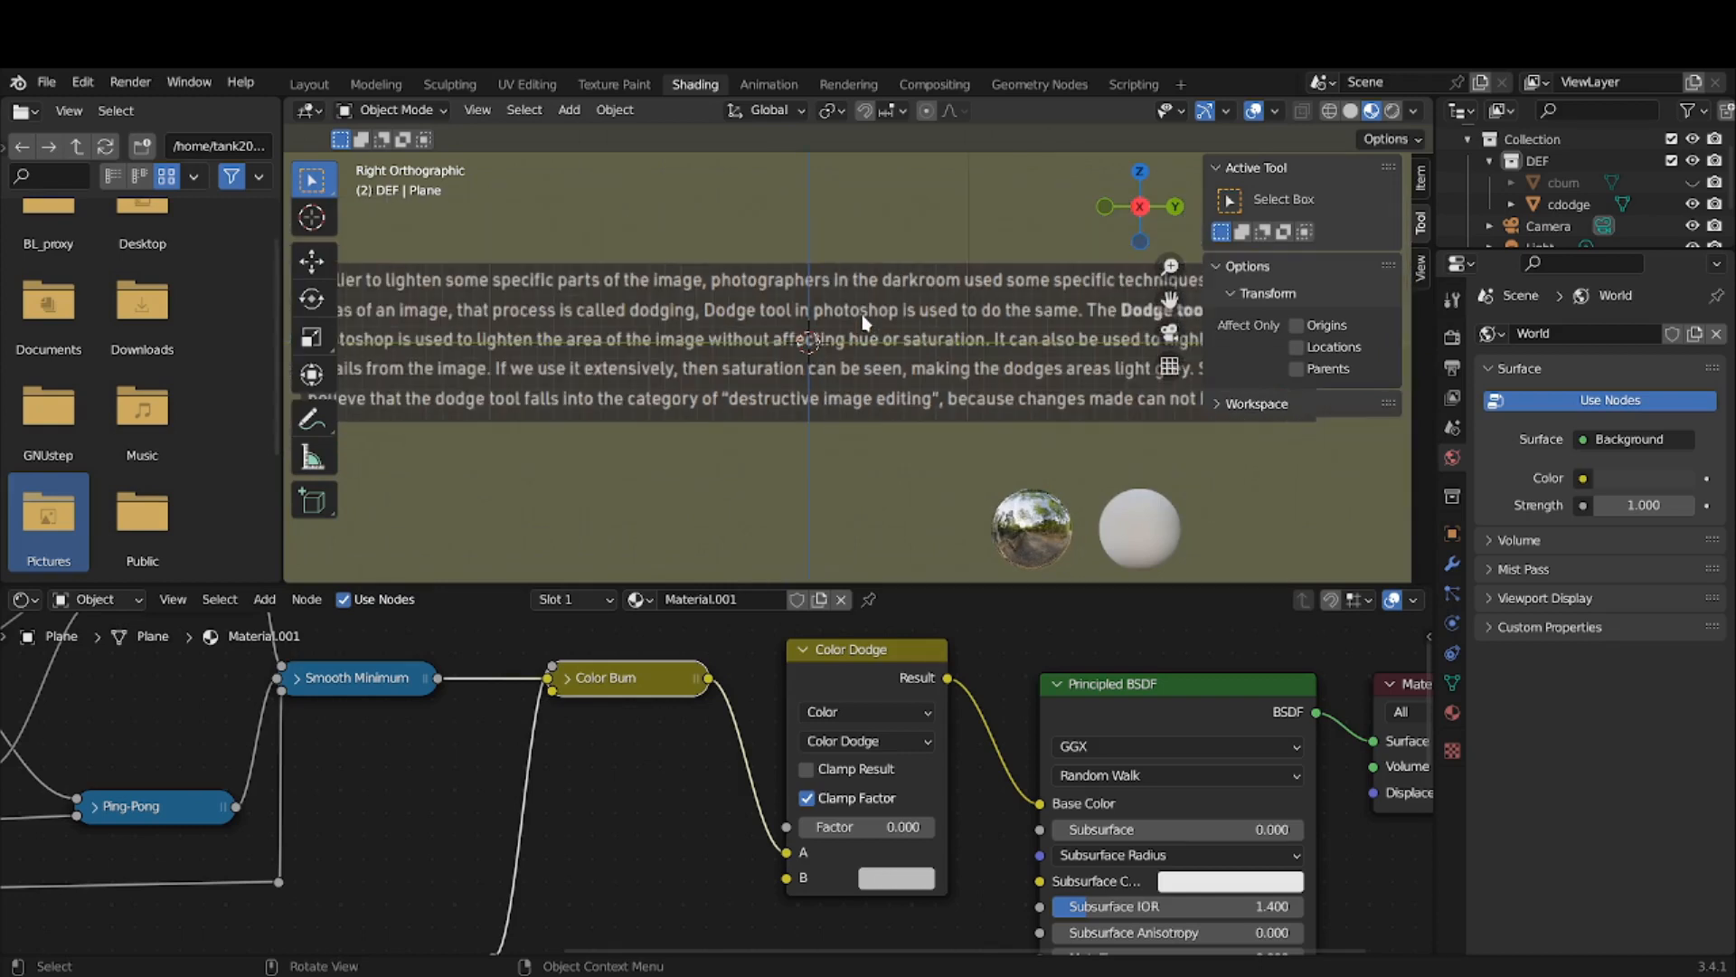
scroll(864, 323, down, 1)
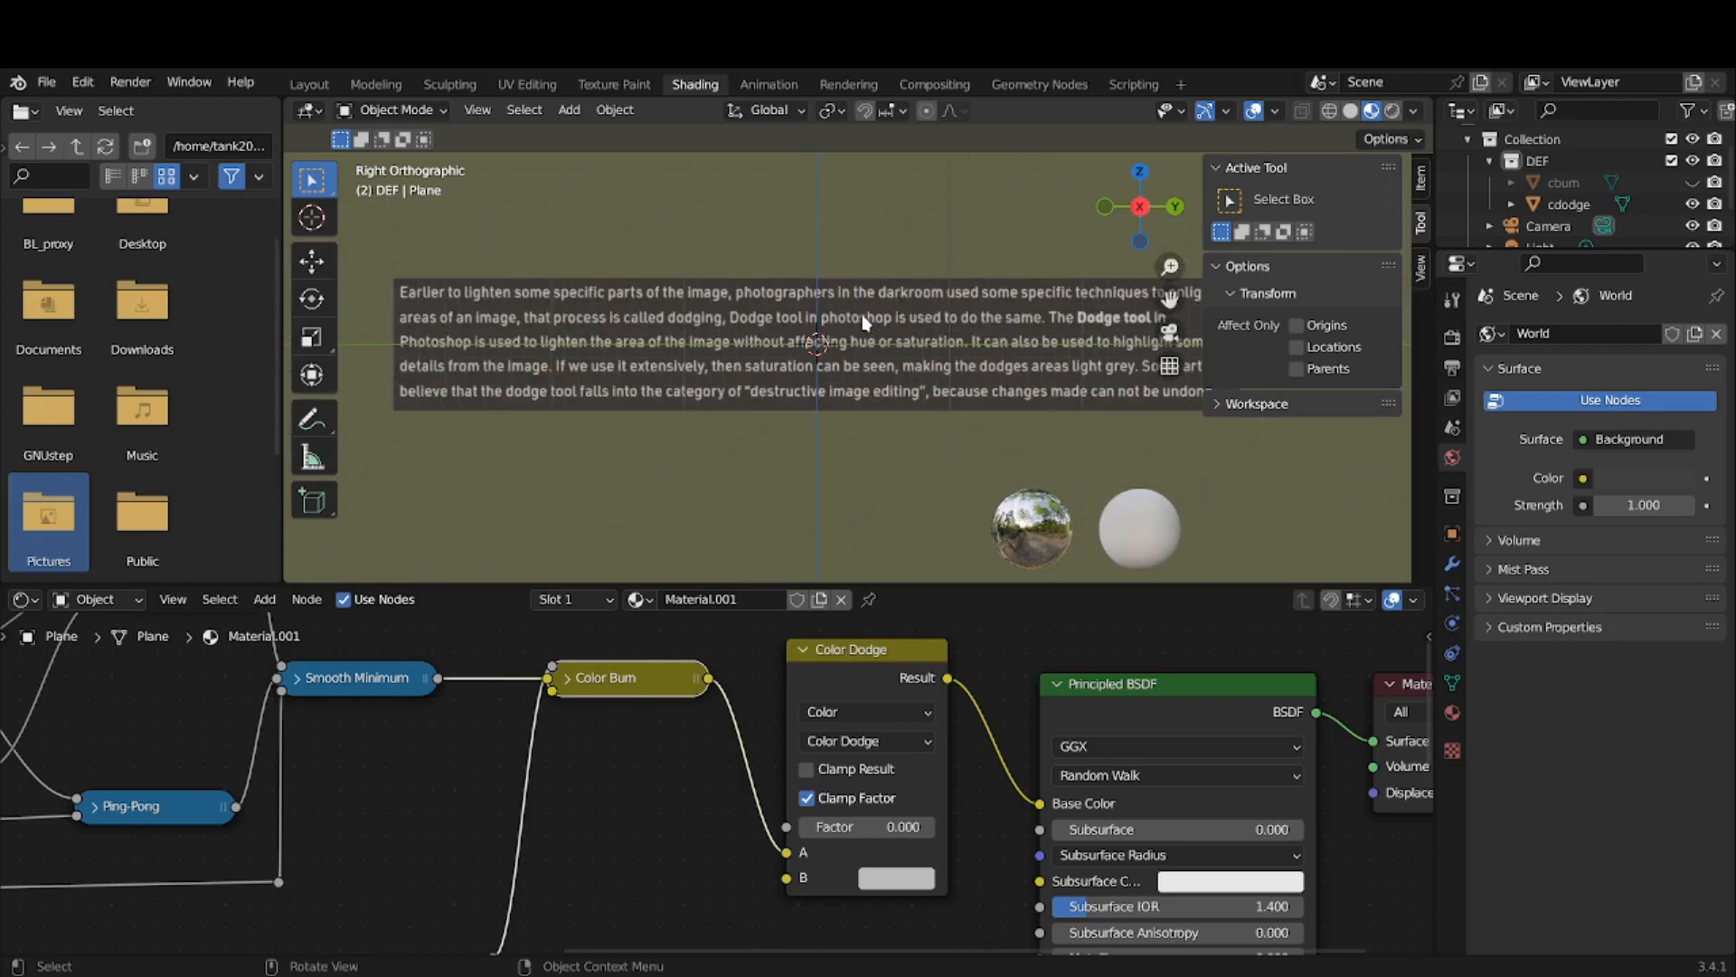
key(n)
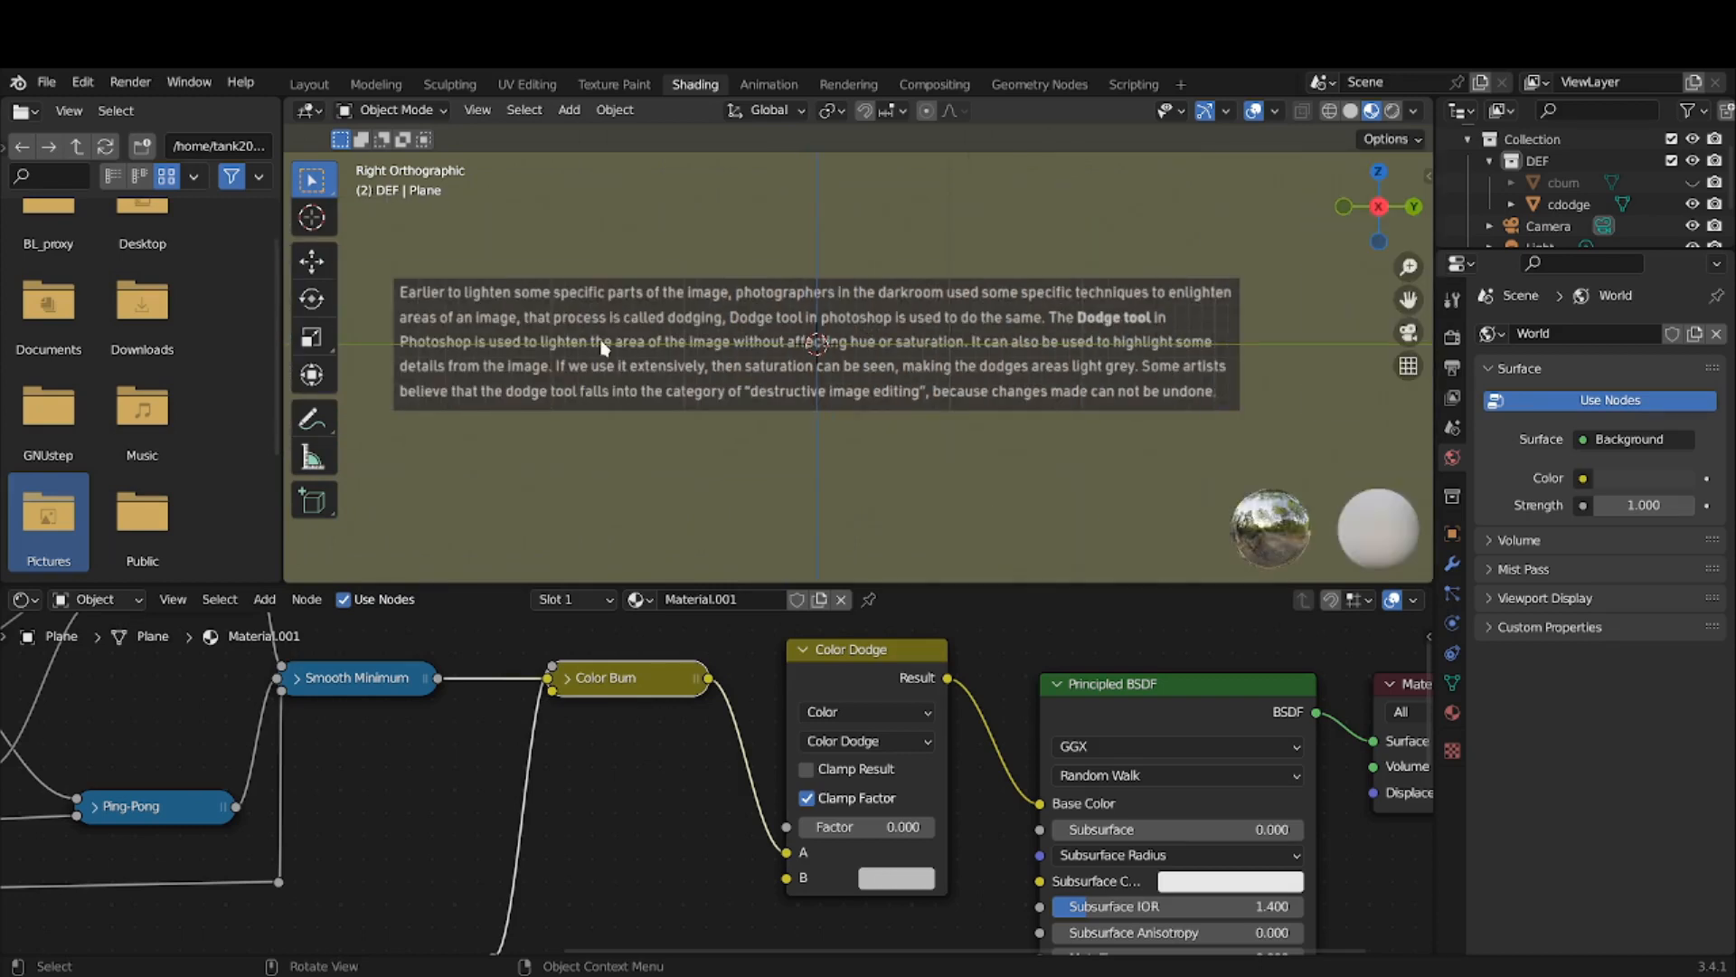
key(t)
scroll(604, 346, up, 2)
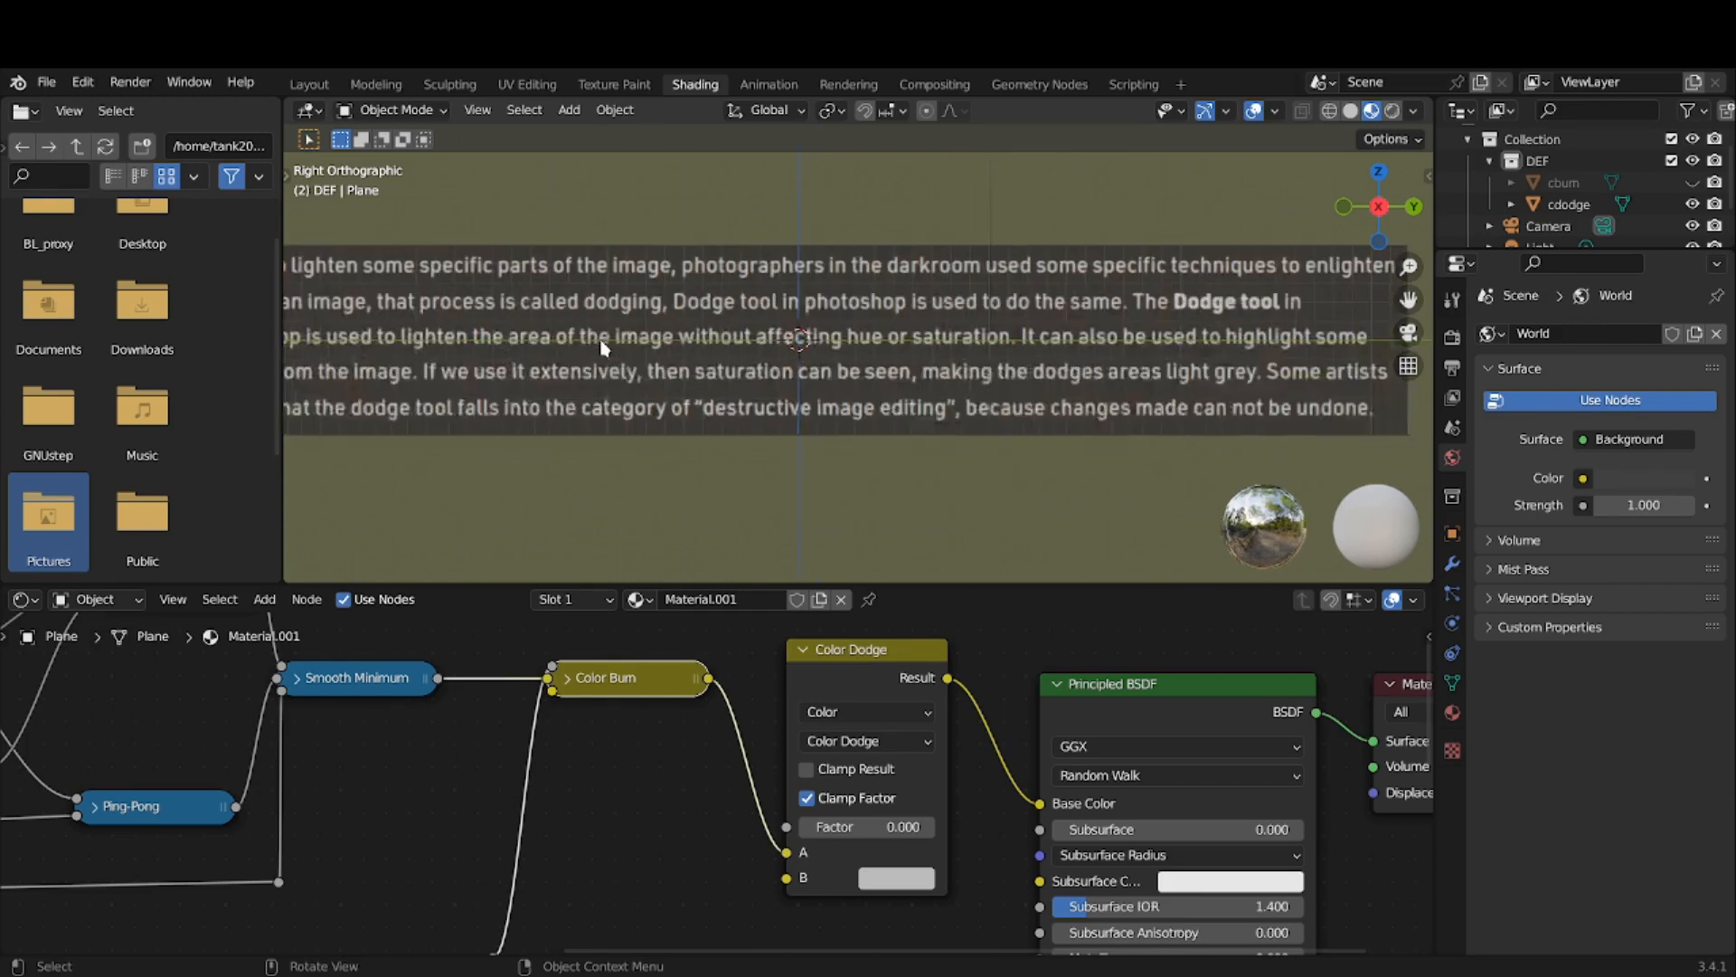
scroll(604, 347, down, 1)
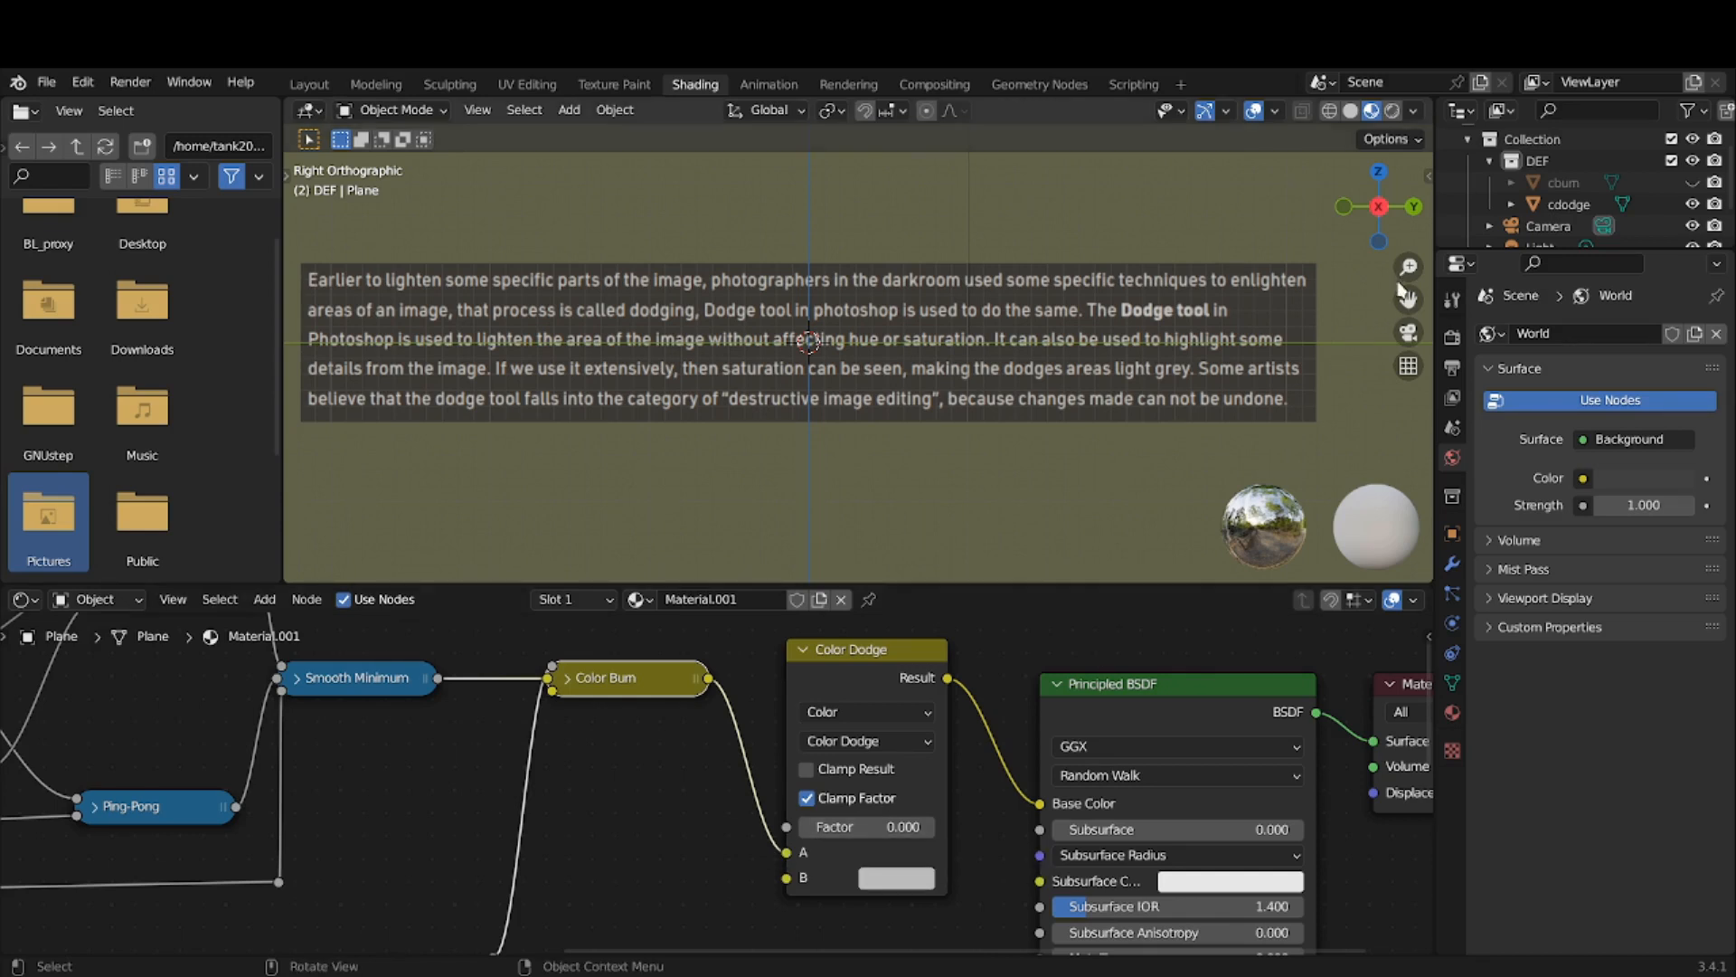
- Hide the DEF collection and return the viewport to the top view of the tile plane
click(1699, 160)
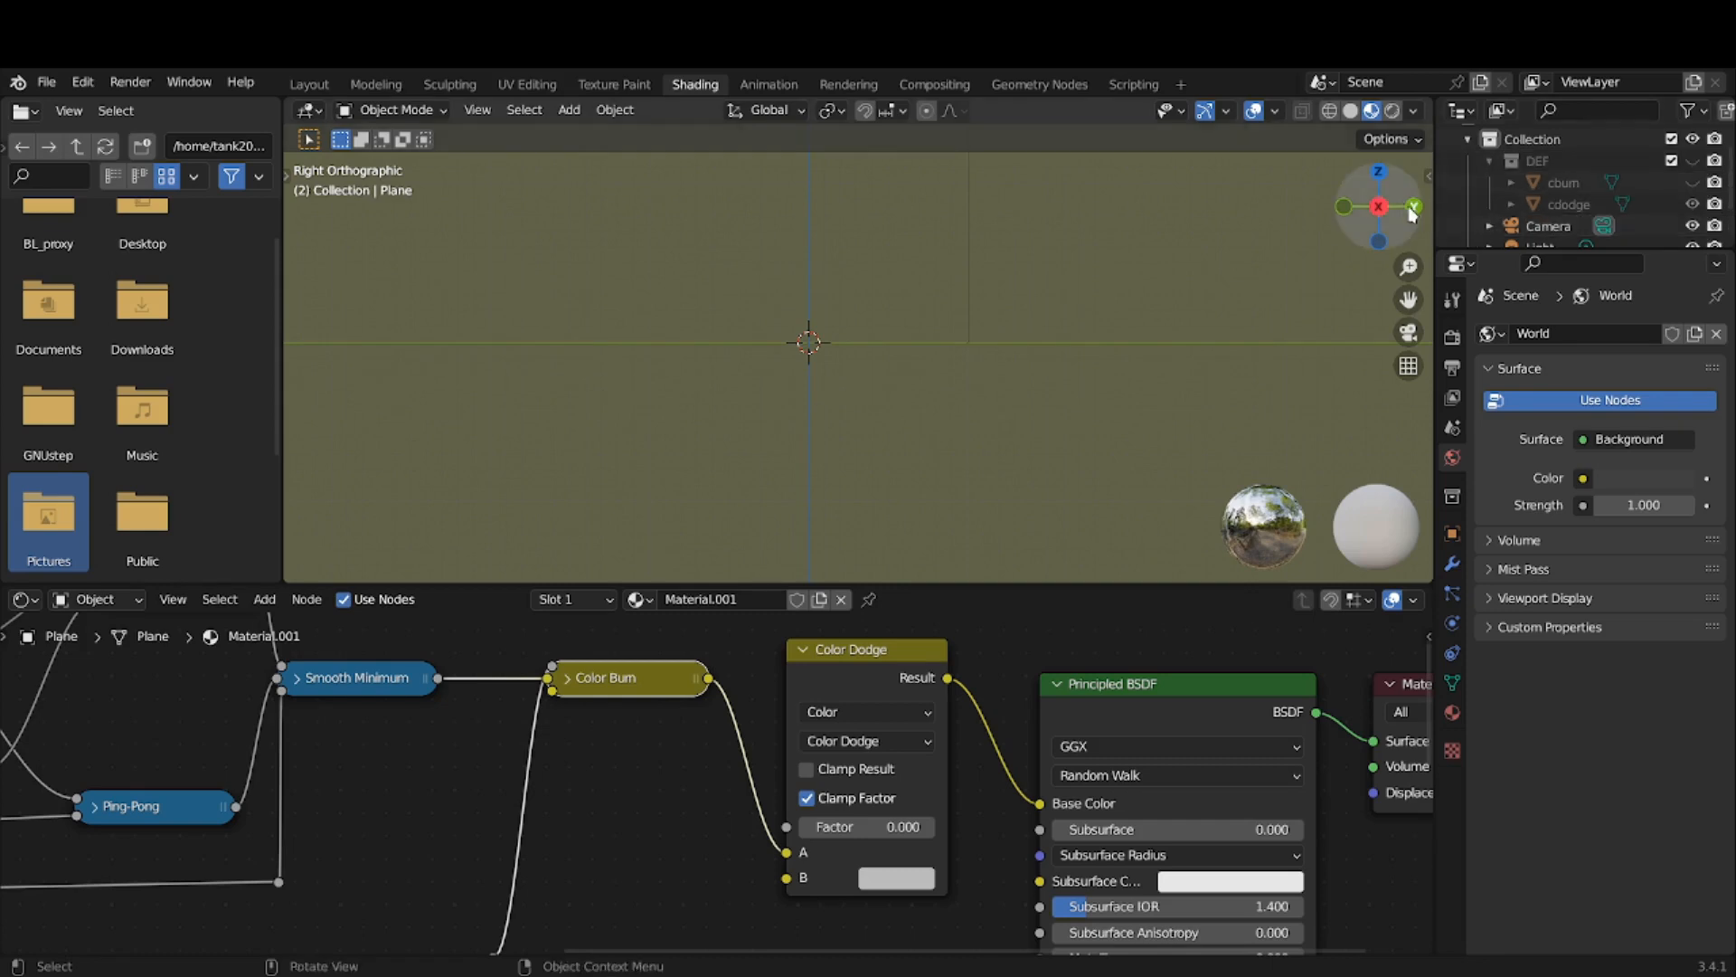
click(1380, 173)
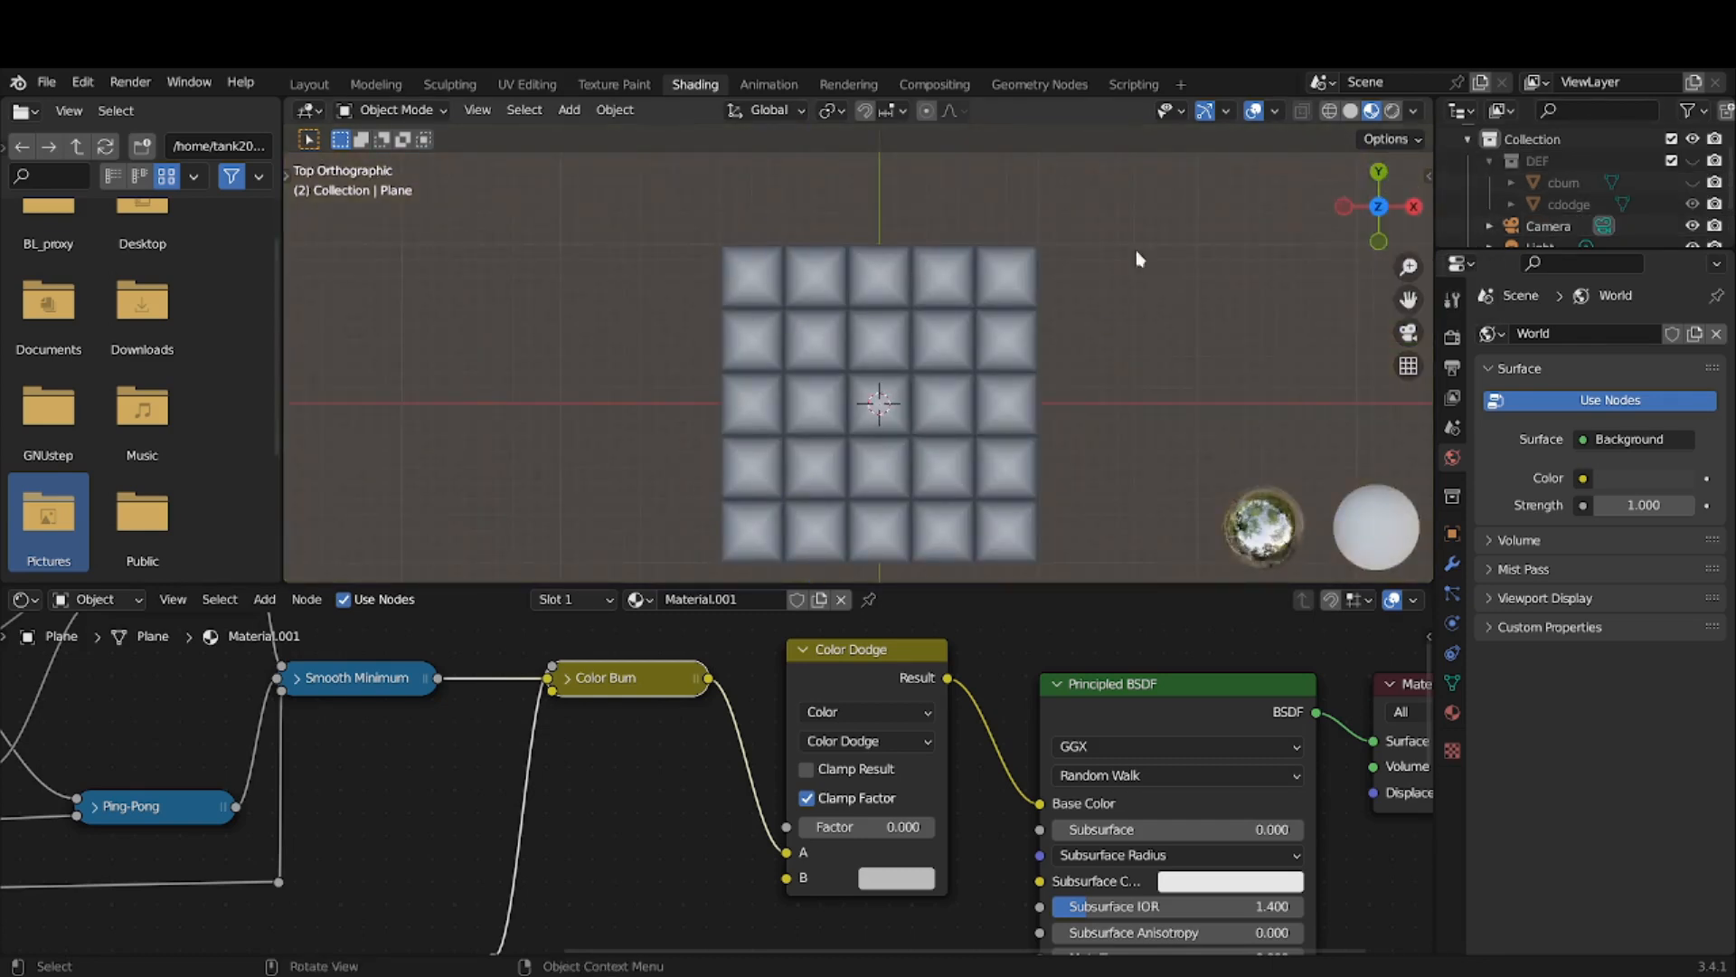
scroll(1104, 246, up, 2)
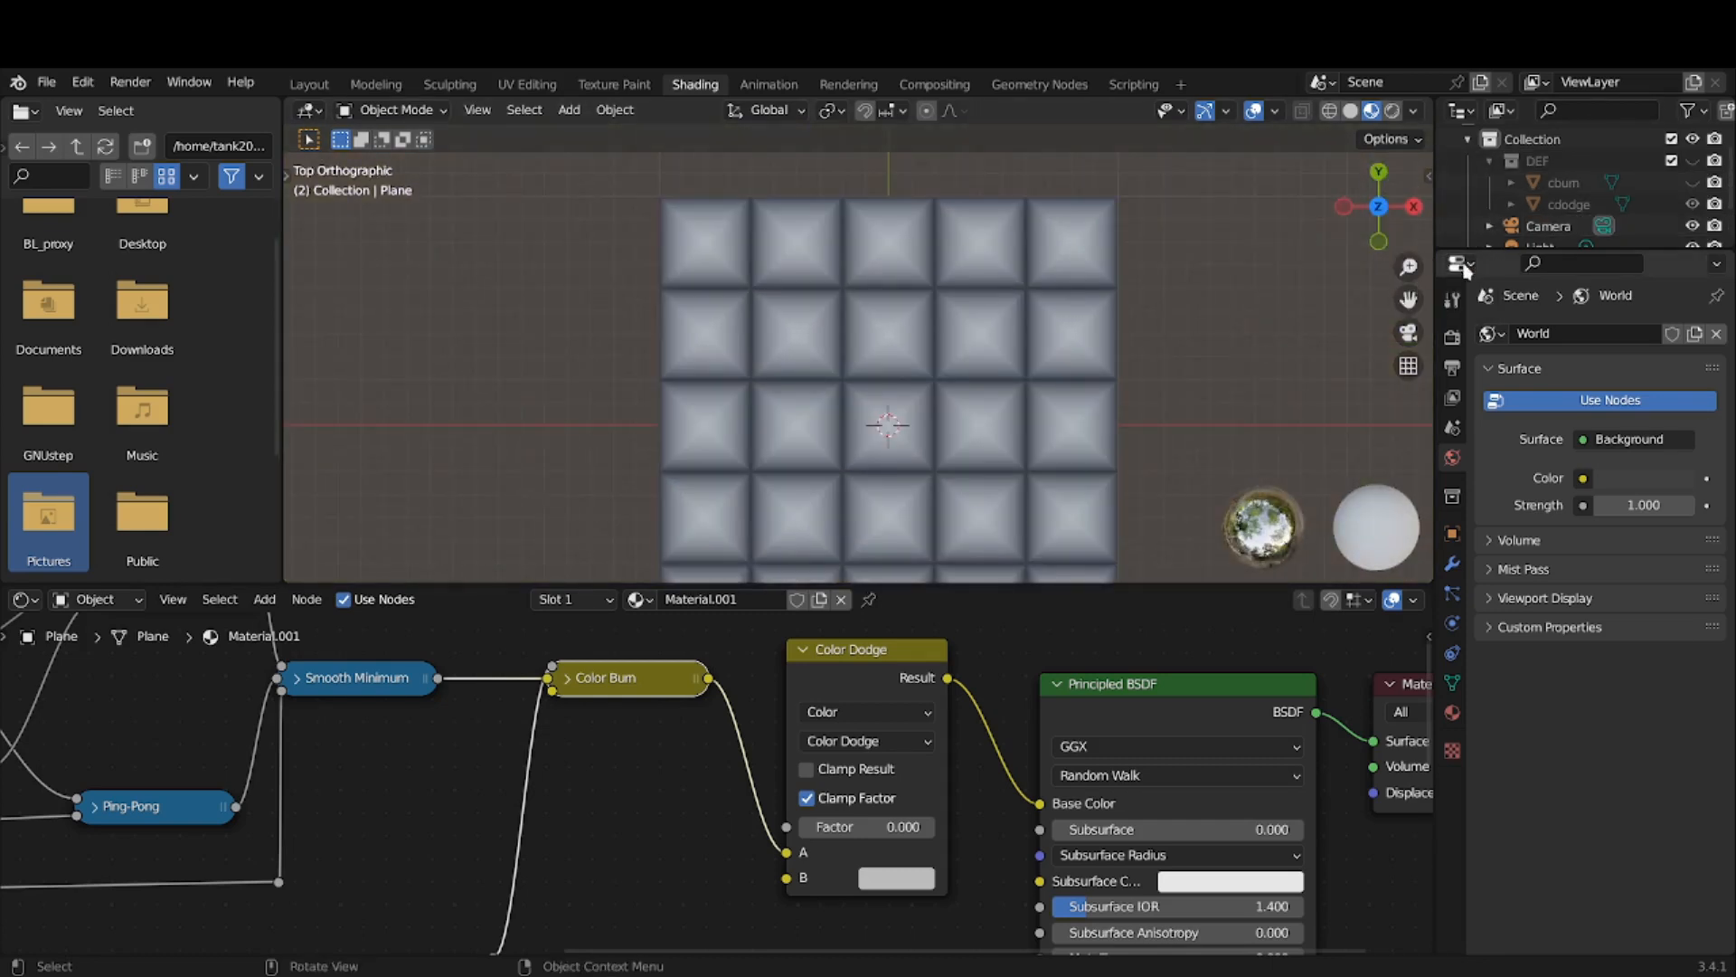
drag(1408, 299, 1397, 242)
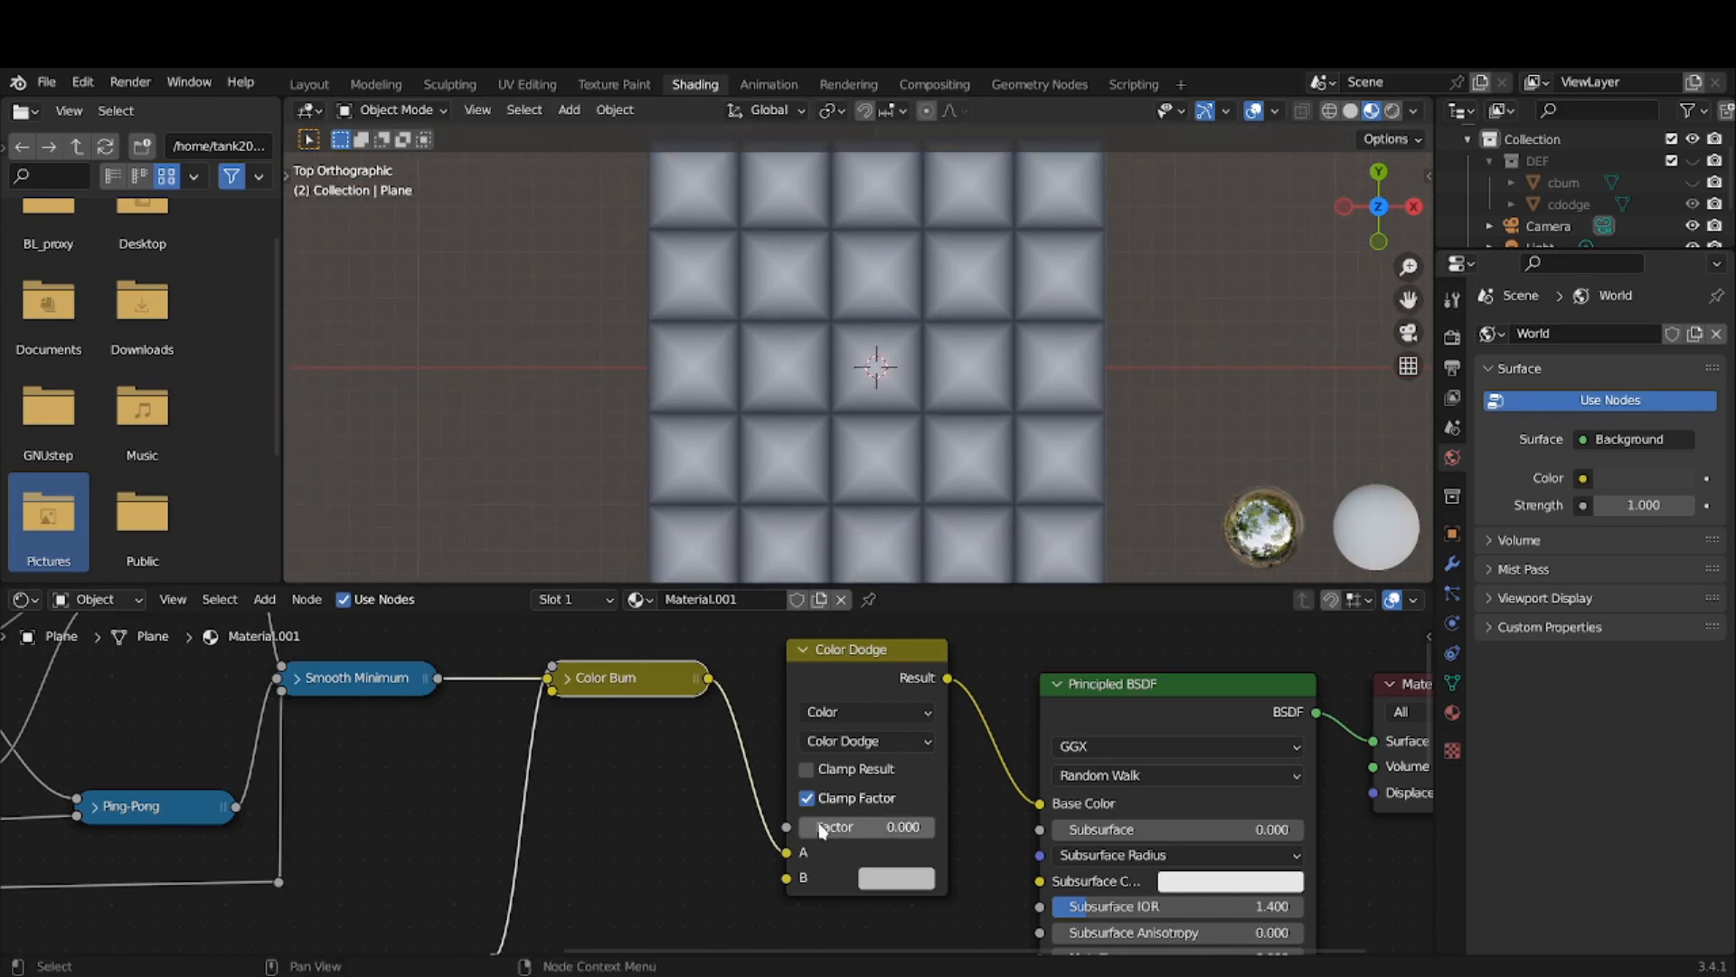
- Try a Factor of about 0.917 on the Color Dodge node and inspect the tiles at an angle and from above
mouse_move(823, 828)
mouse_down()
mouse_move(940, 828)
mouse_move(815, 828)
mouse_move(922, 828)
mouse_up()
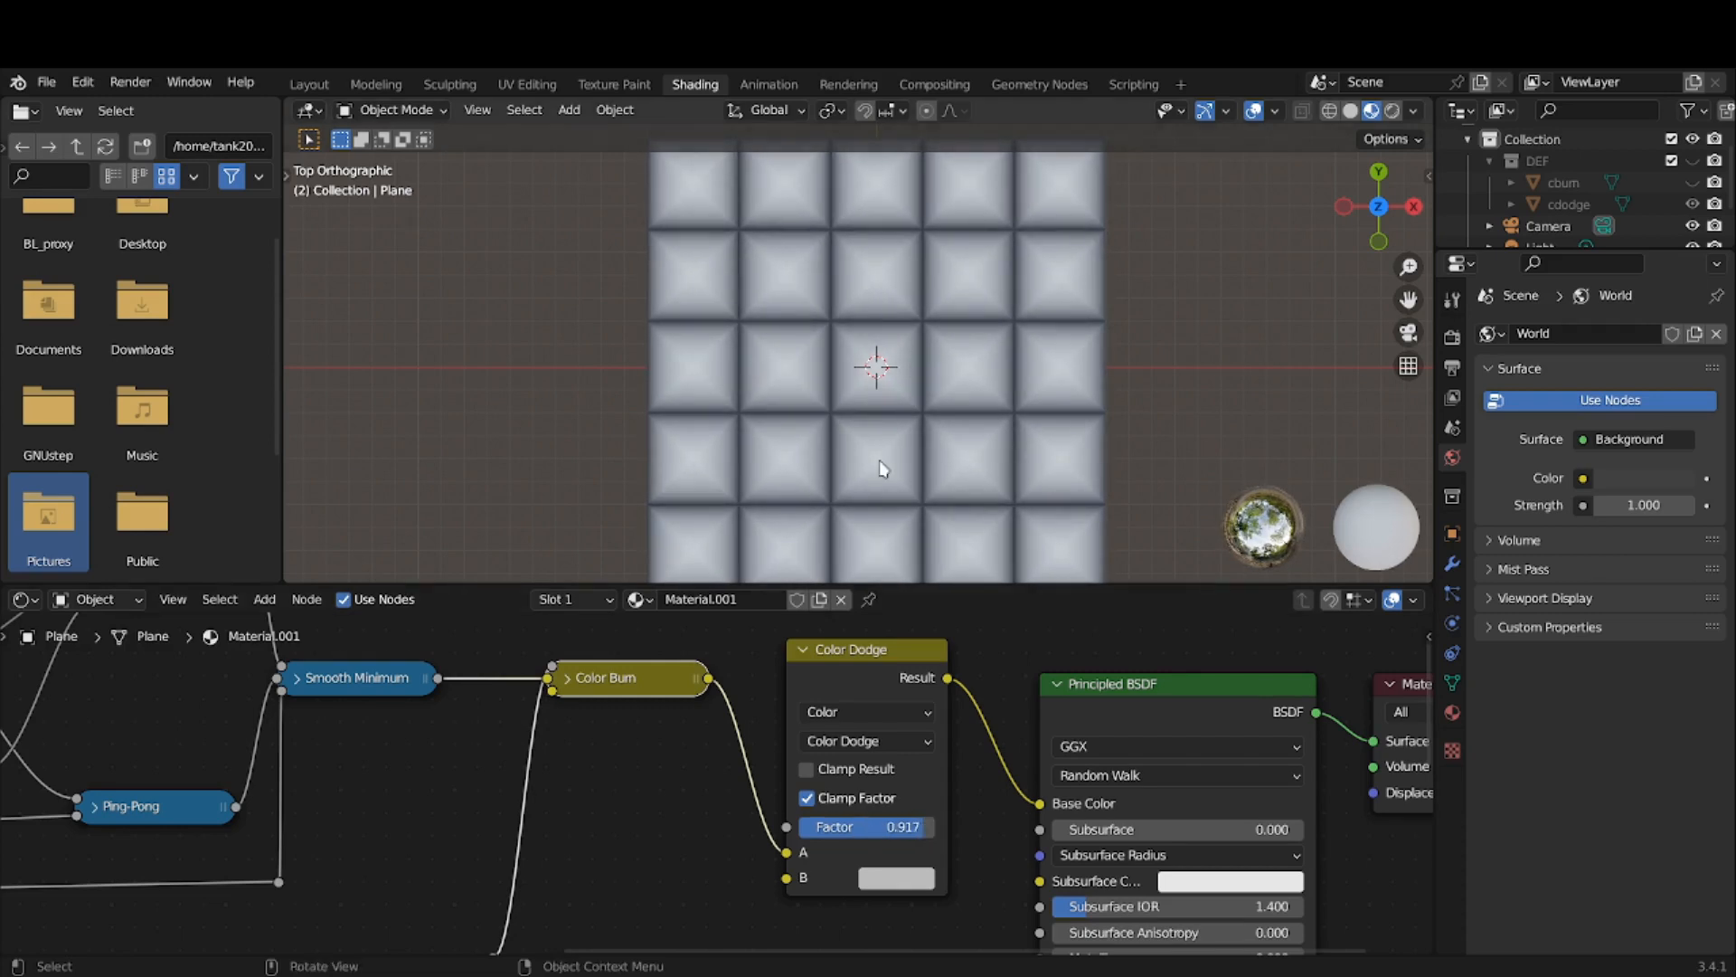
middle_drag(884, 469, 931, 327)
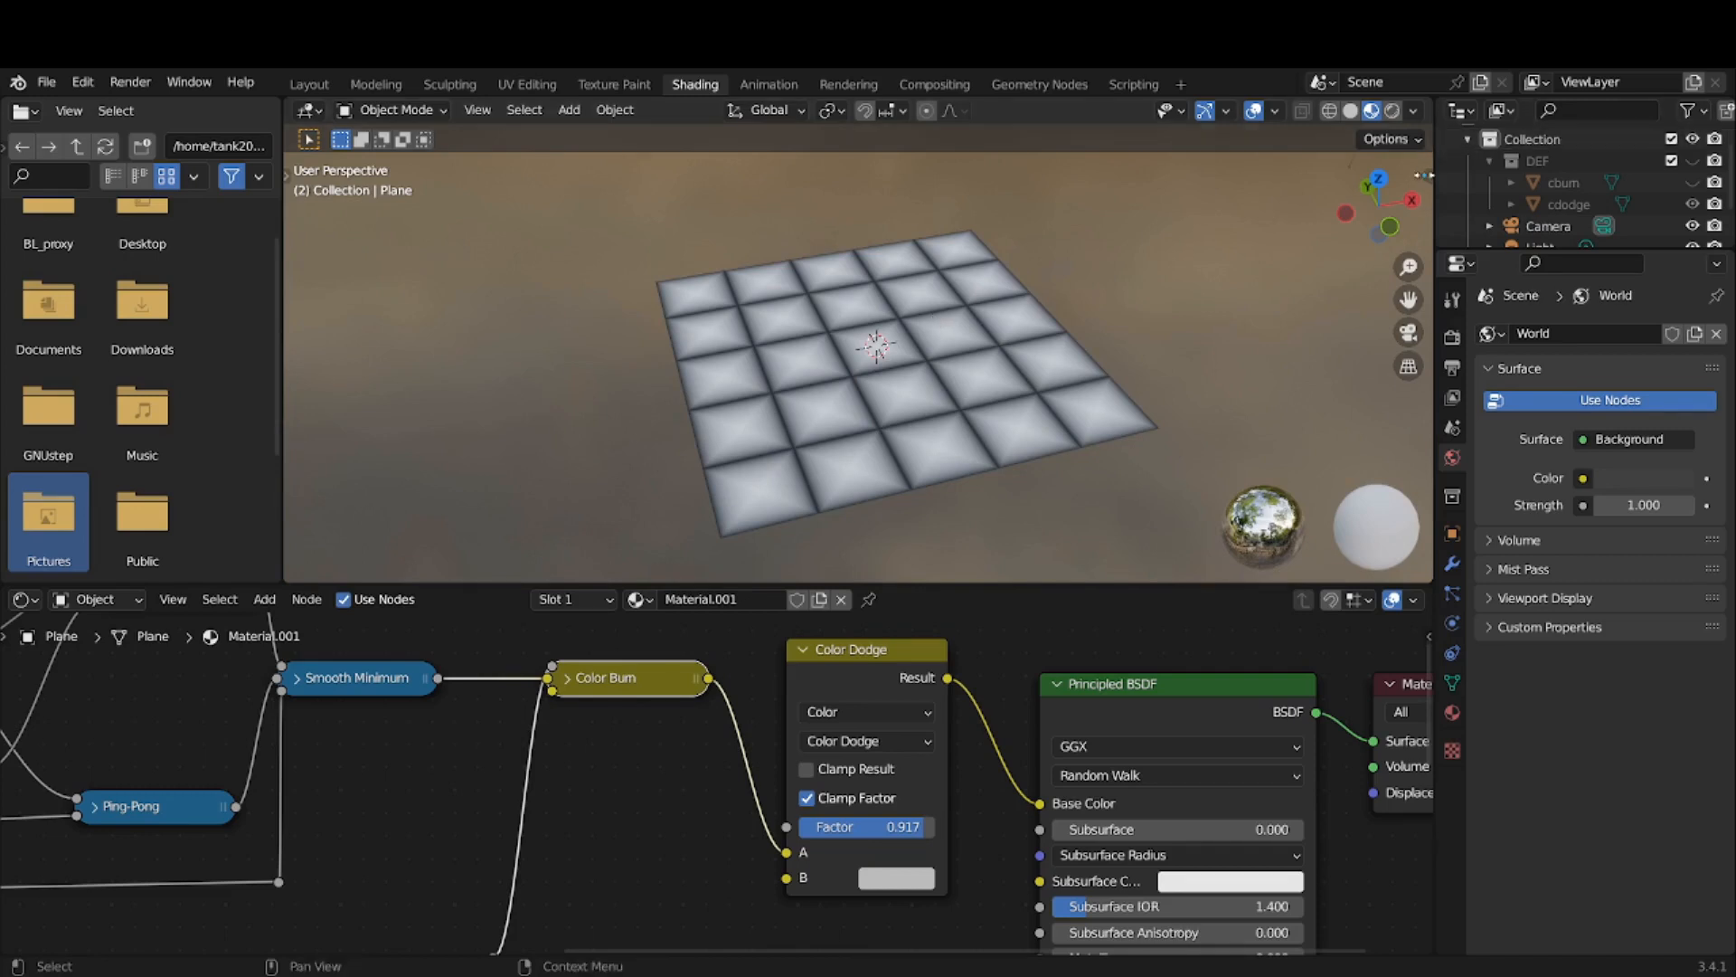
click(1379, 184)
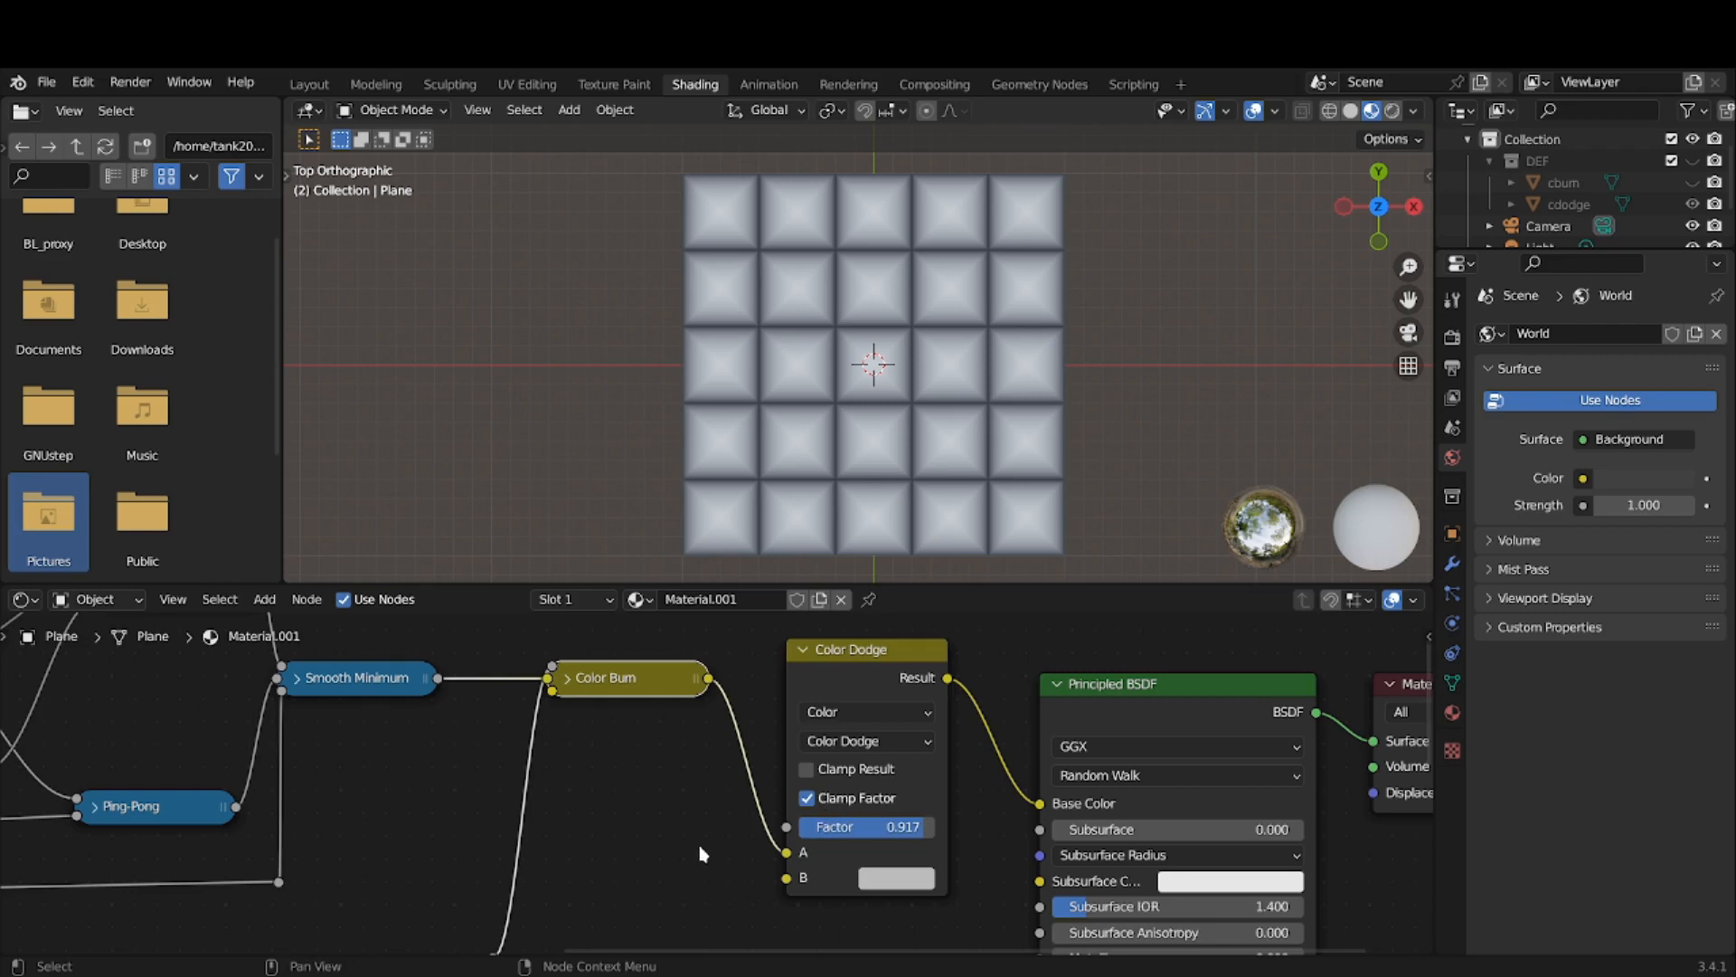
- Add another Value node below the existing column of Value nodes
scroll(701, 853, down, 4)
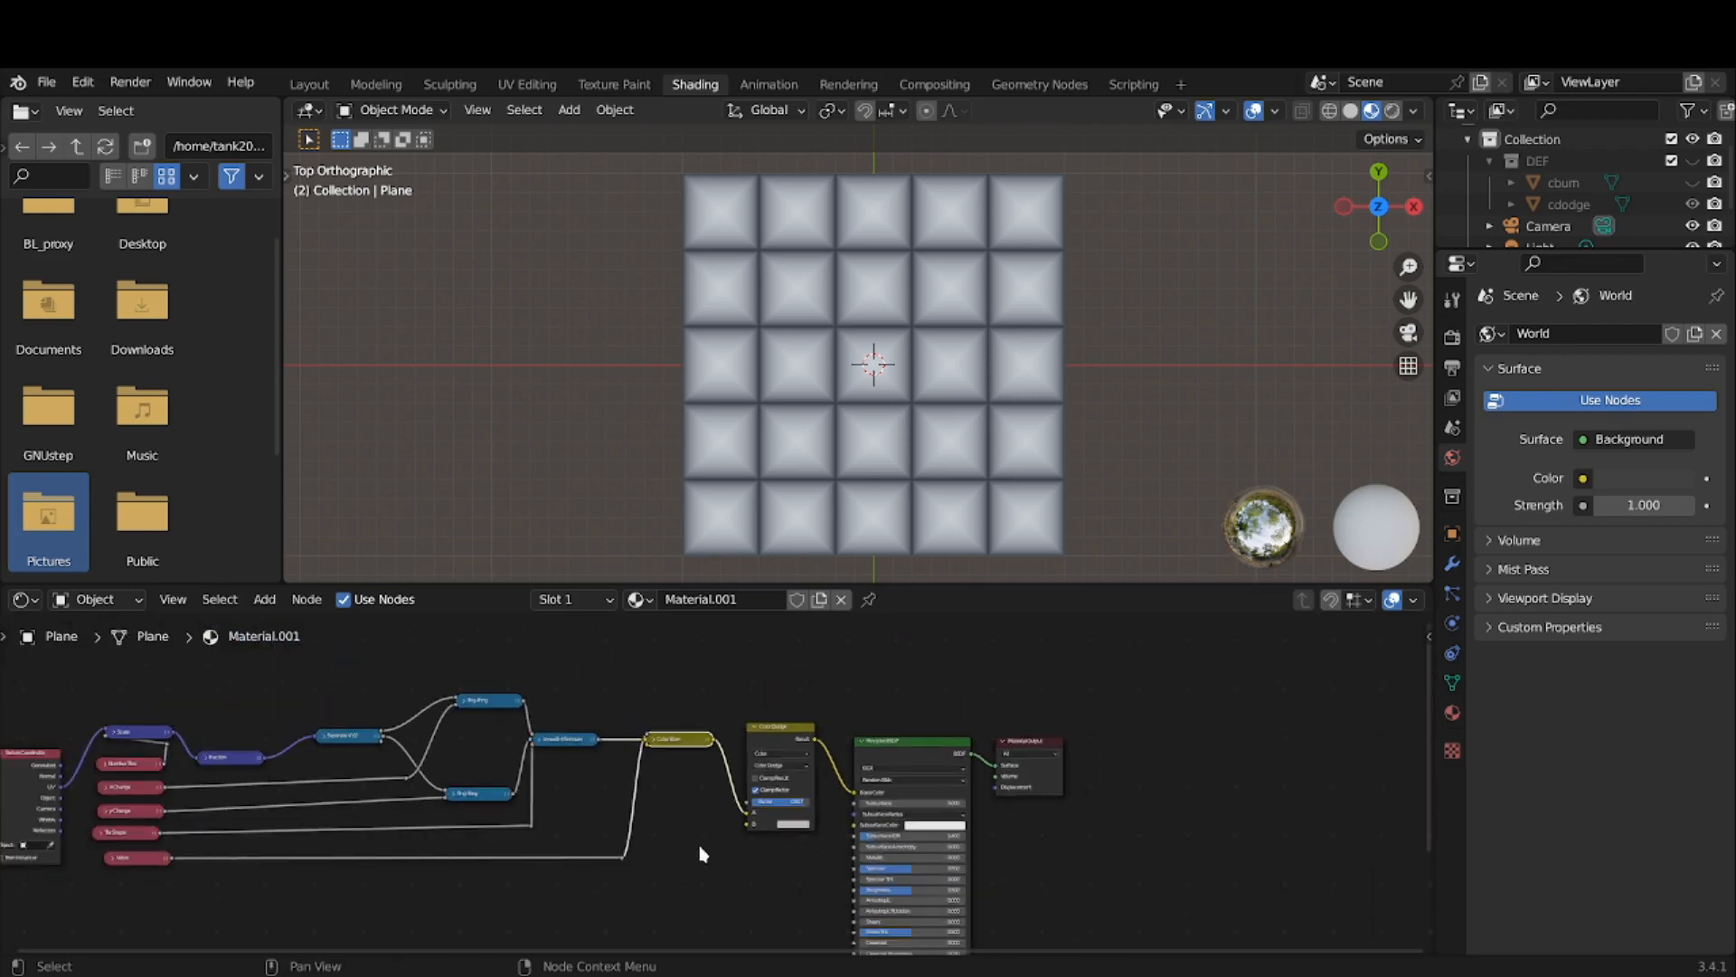
middle_drag(701, 853, 1012, 795)
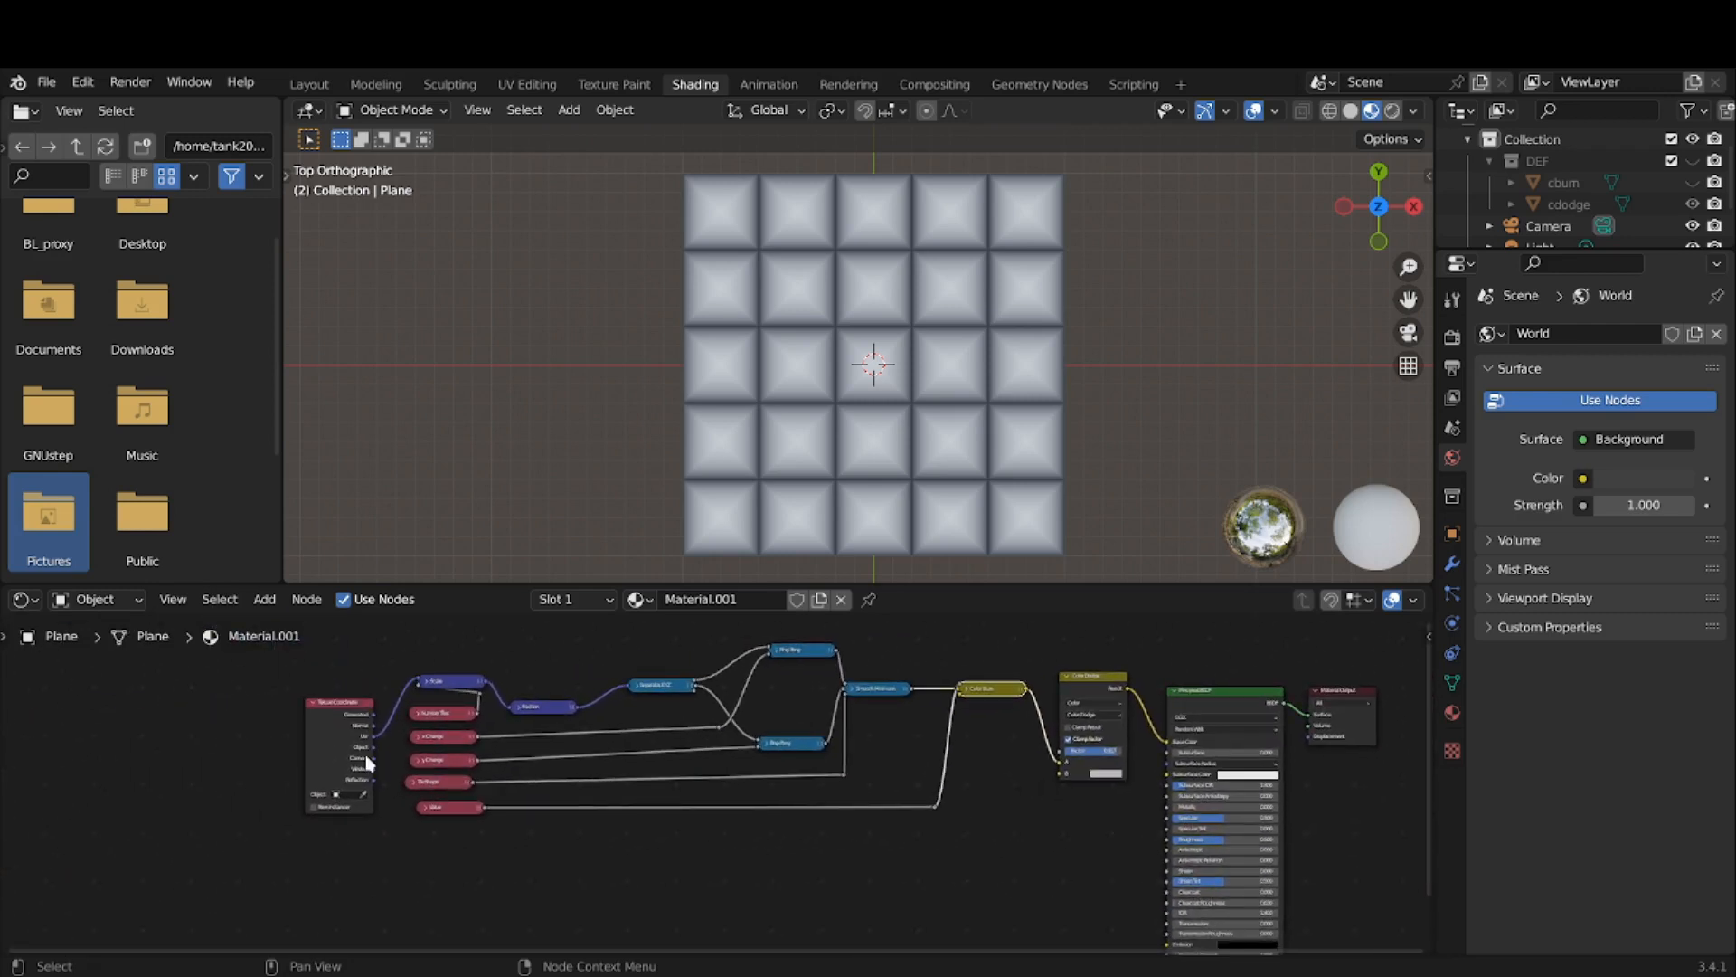
click(264, 599)
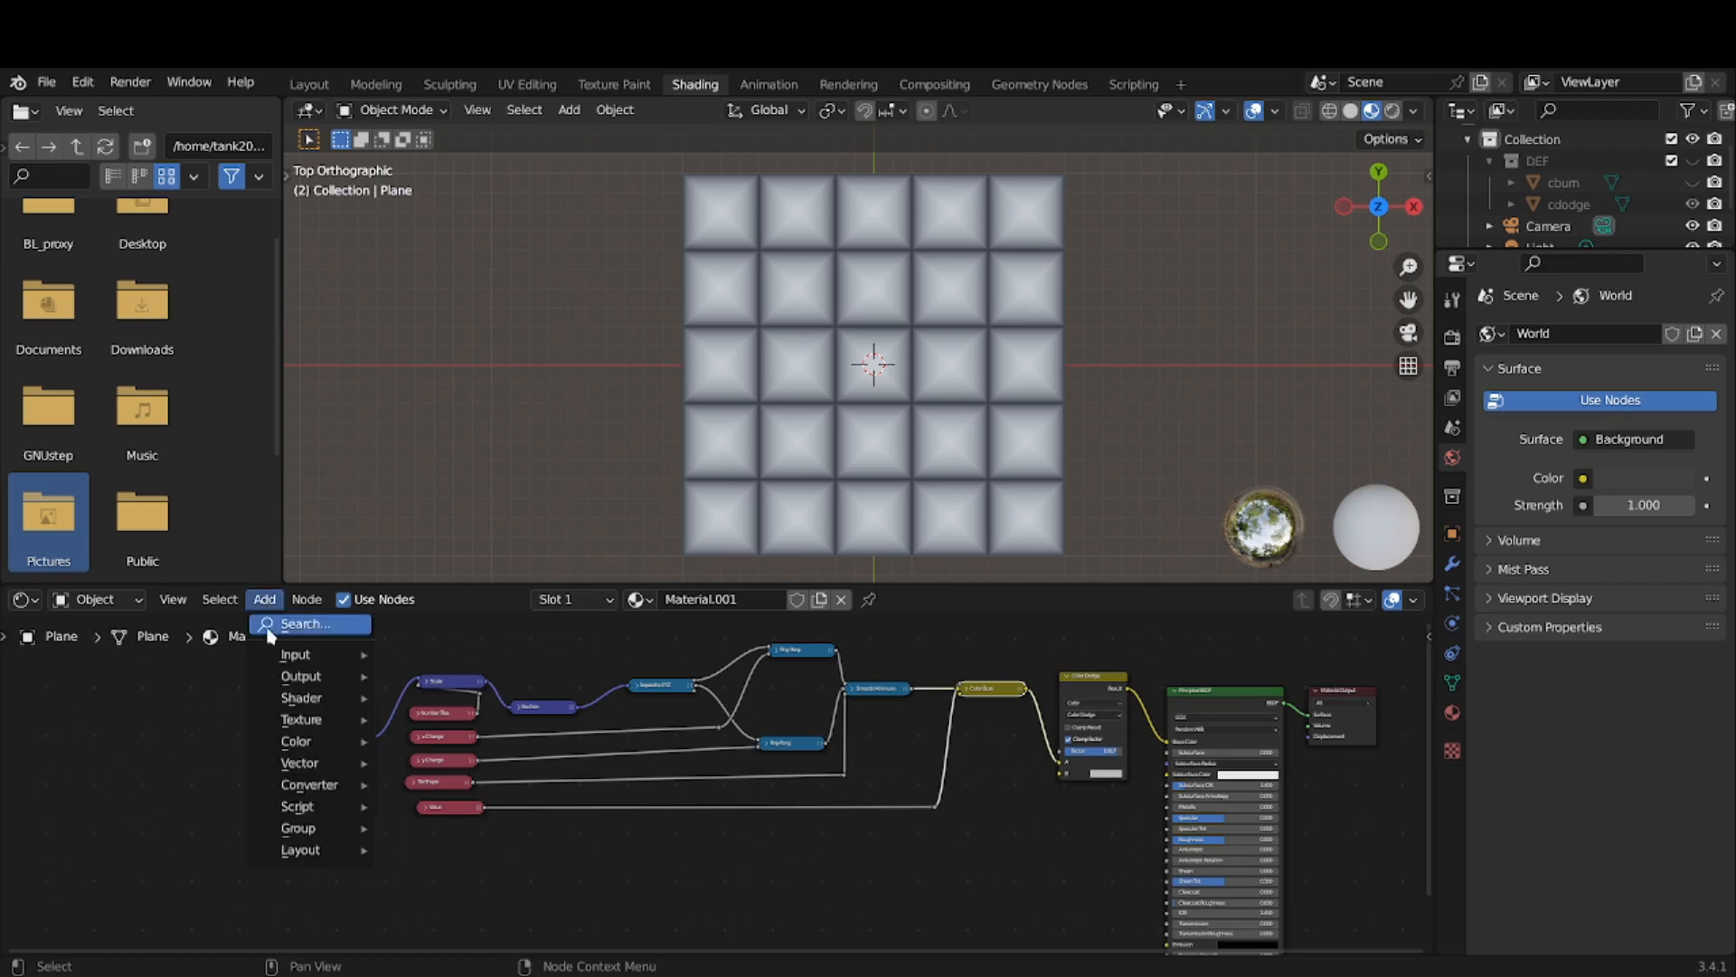
mouse_move(291, 654)
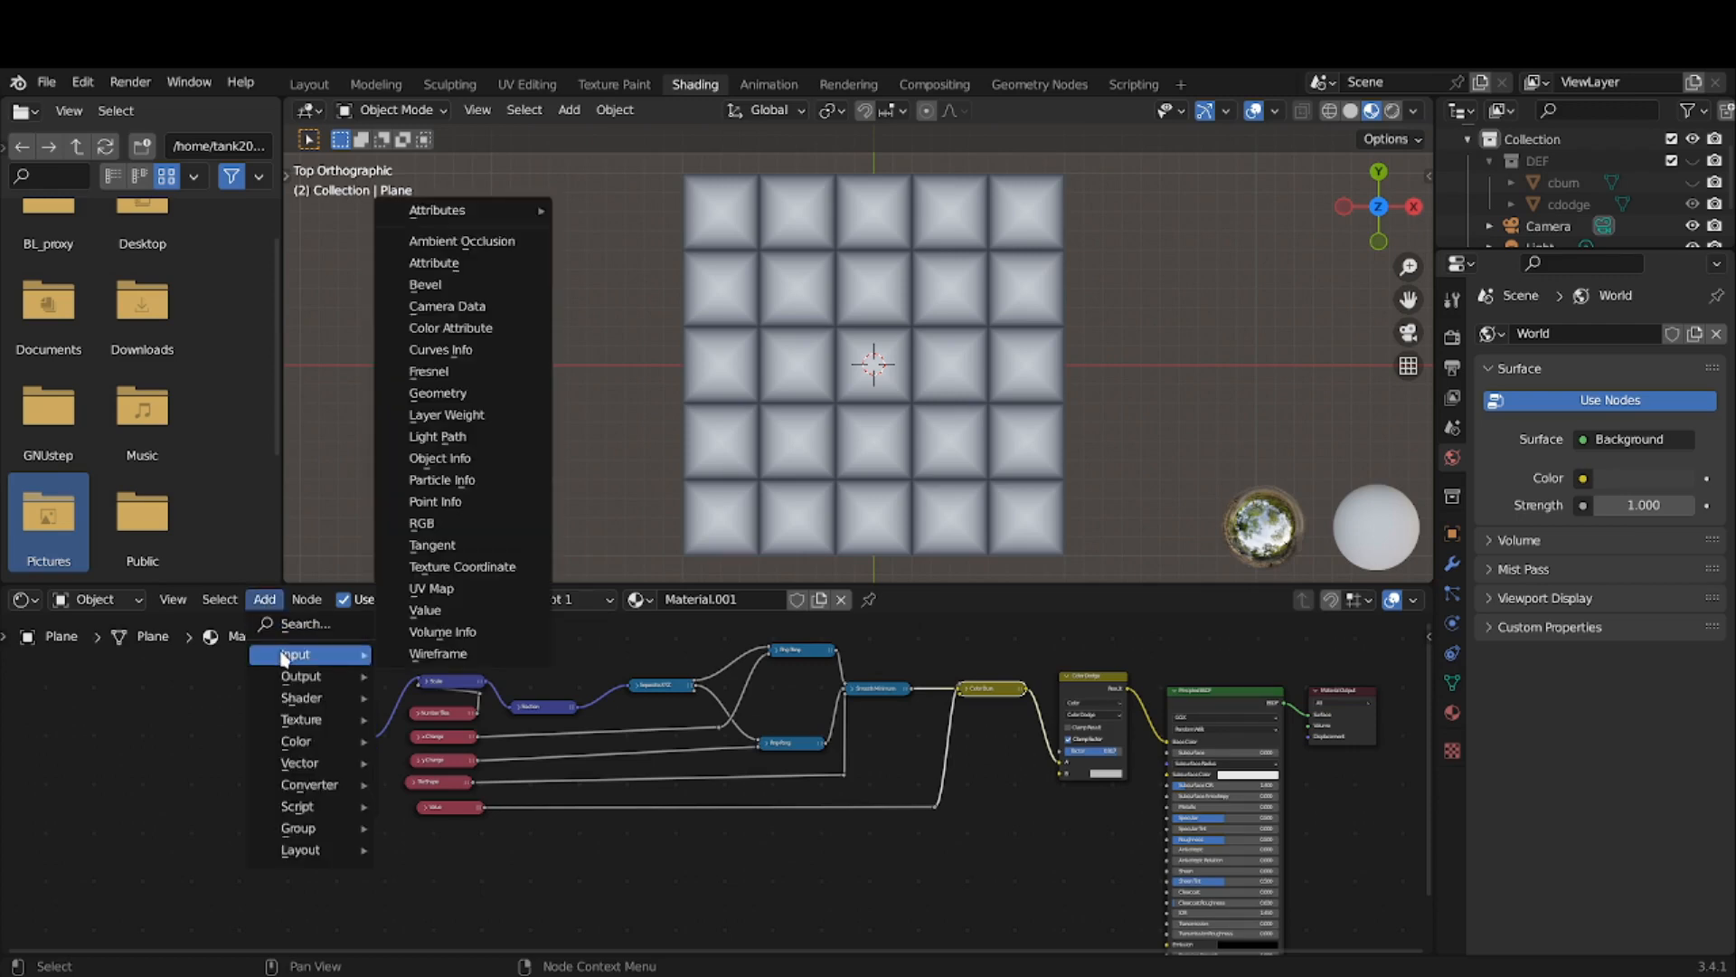
click(418, 610)
click(409, 837)
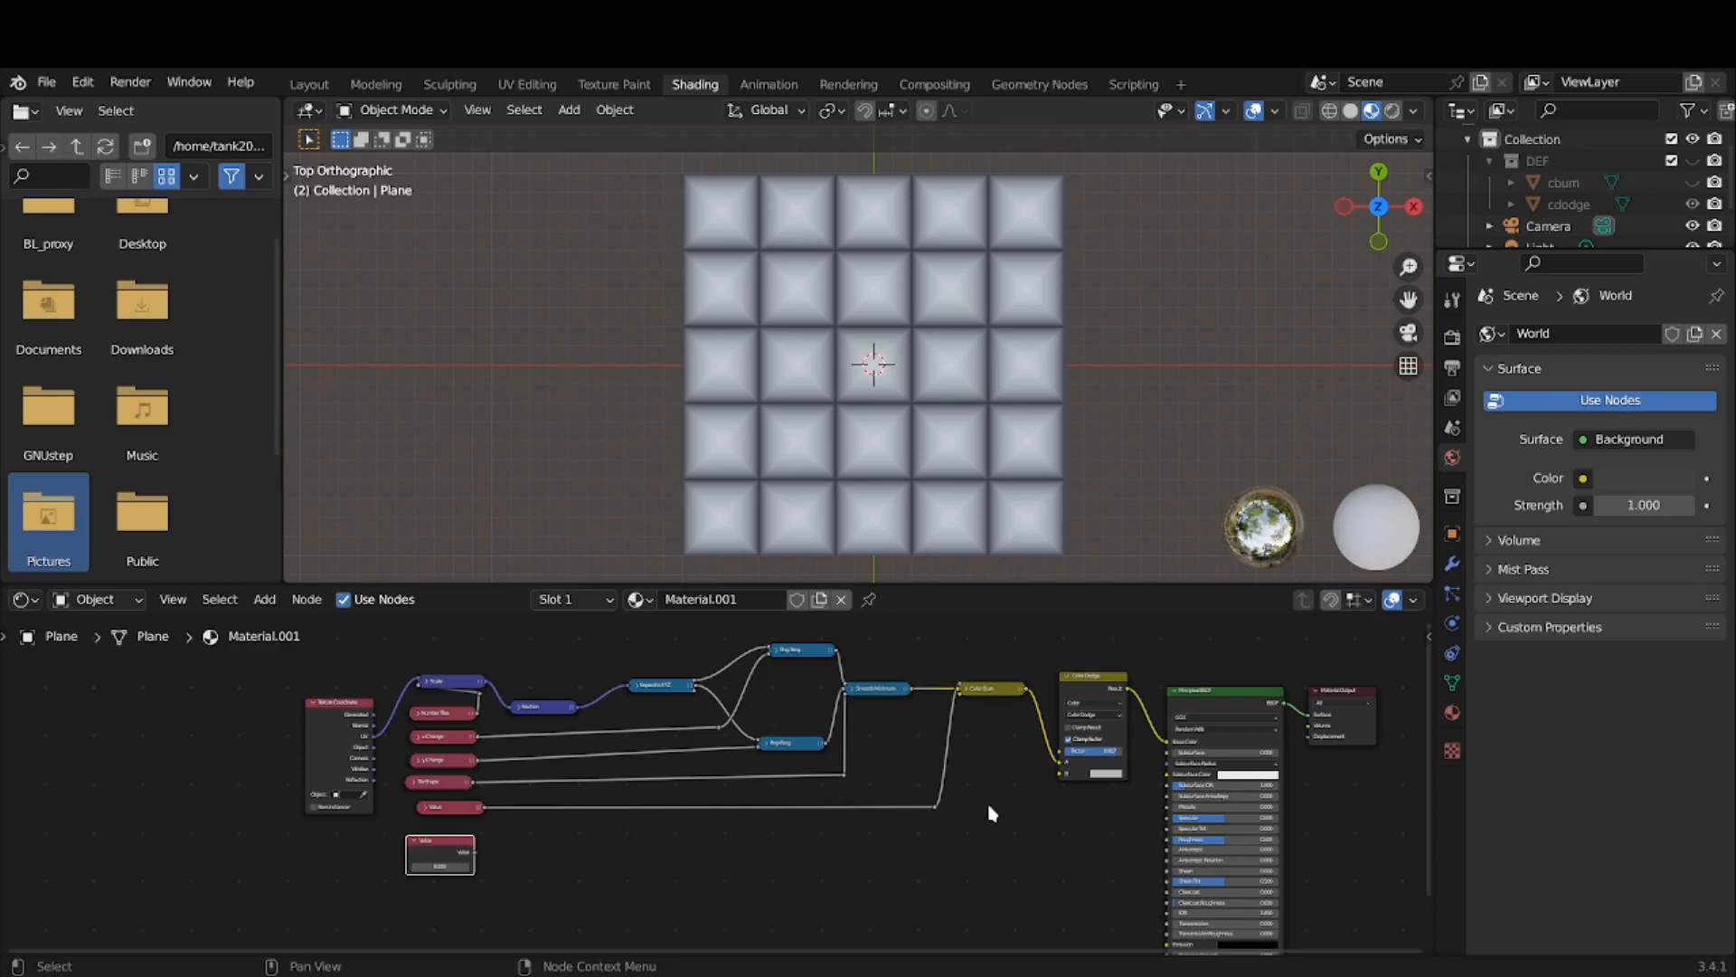
- Reset the Color Dodge node's Factor to 0 and connect the new Value node to that Factor
scroll(992, 814, up, 2)
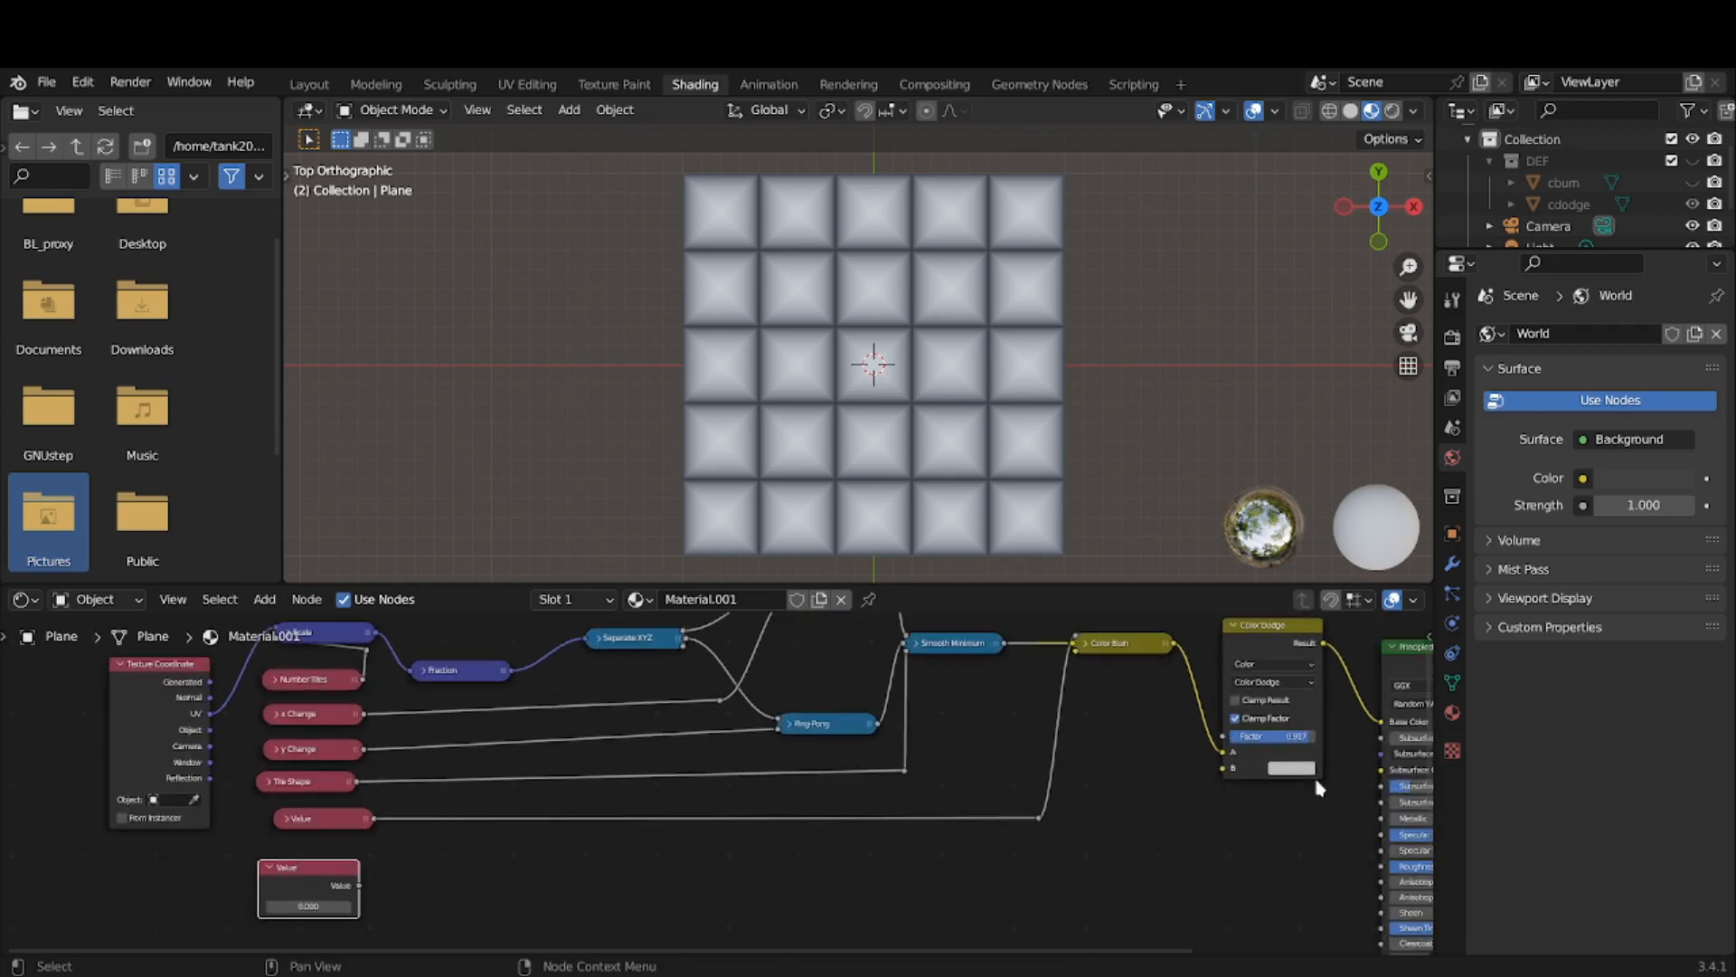
scroll(1319, 786, up, 2)
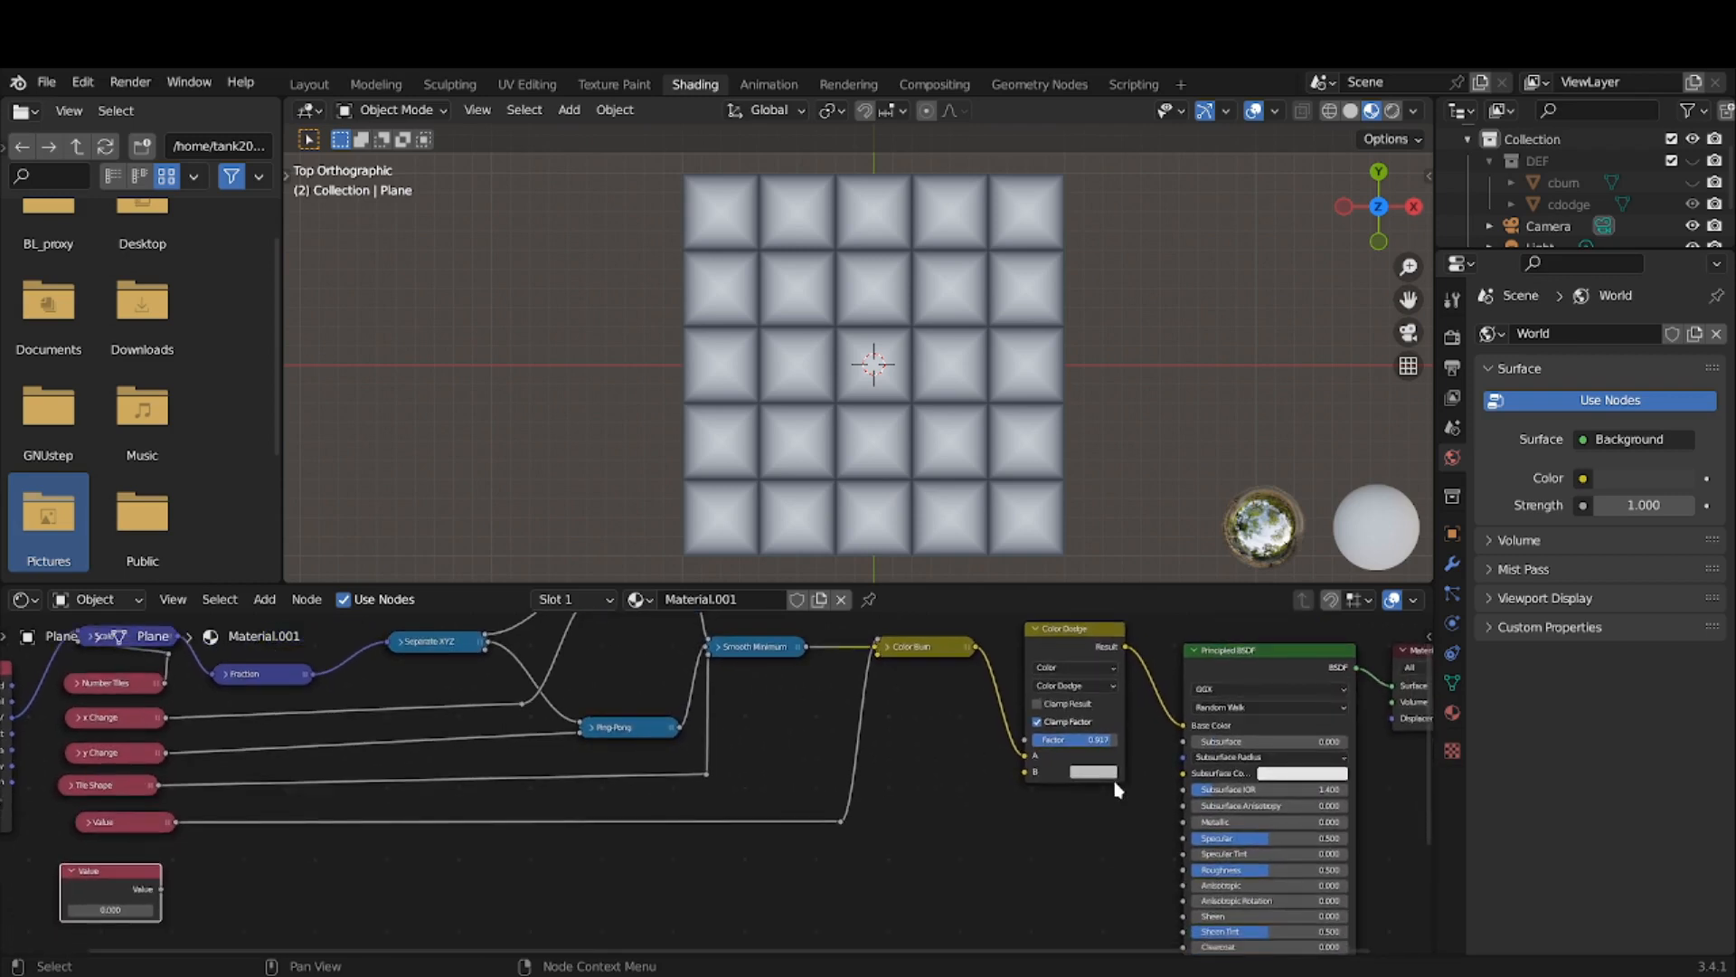
scroll(1121, 785, up, 1)
click(1194, 724)
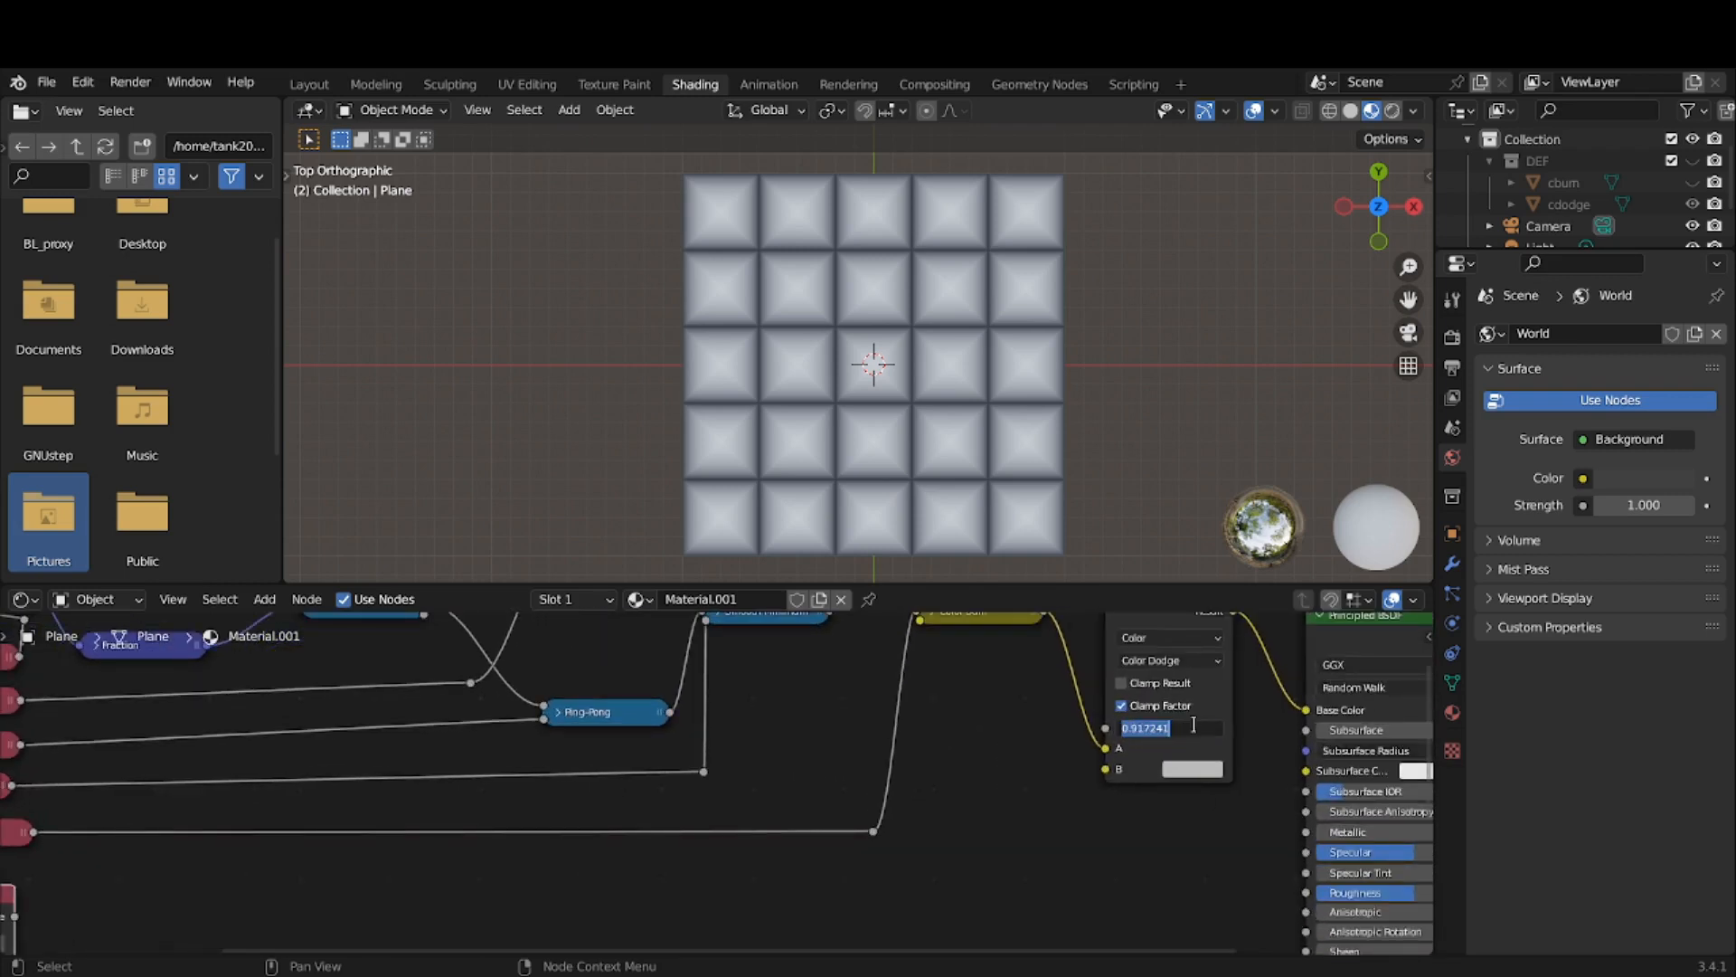
text(0.5)
key(Return)
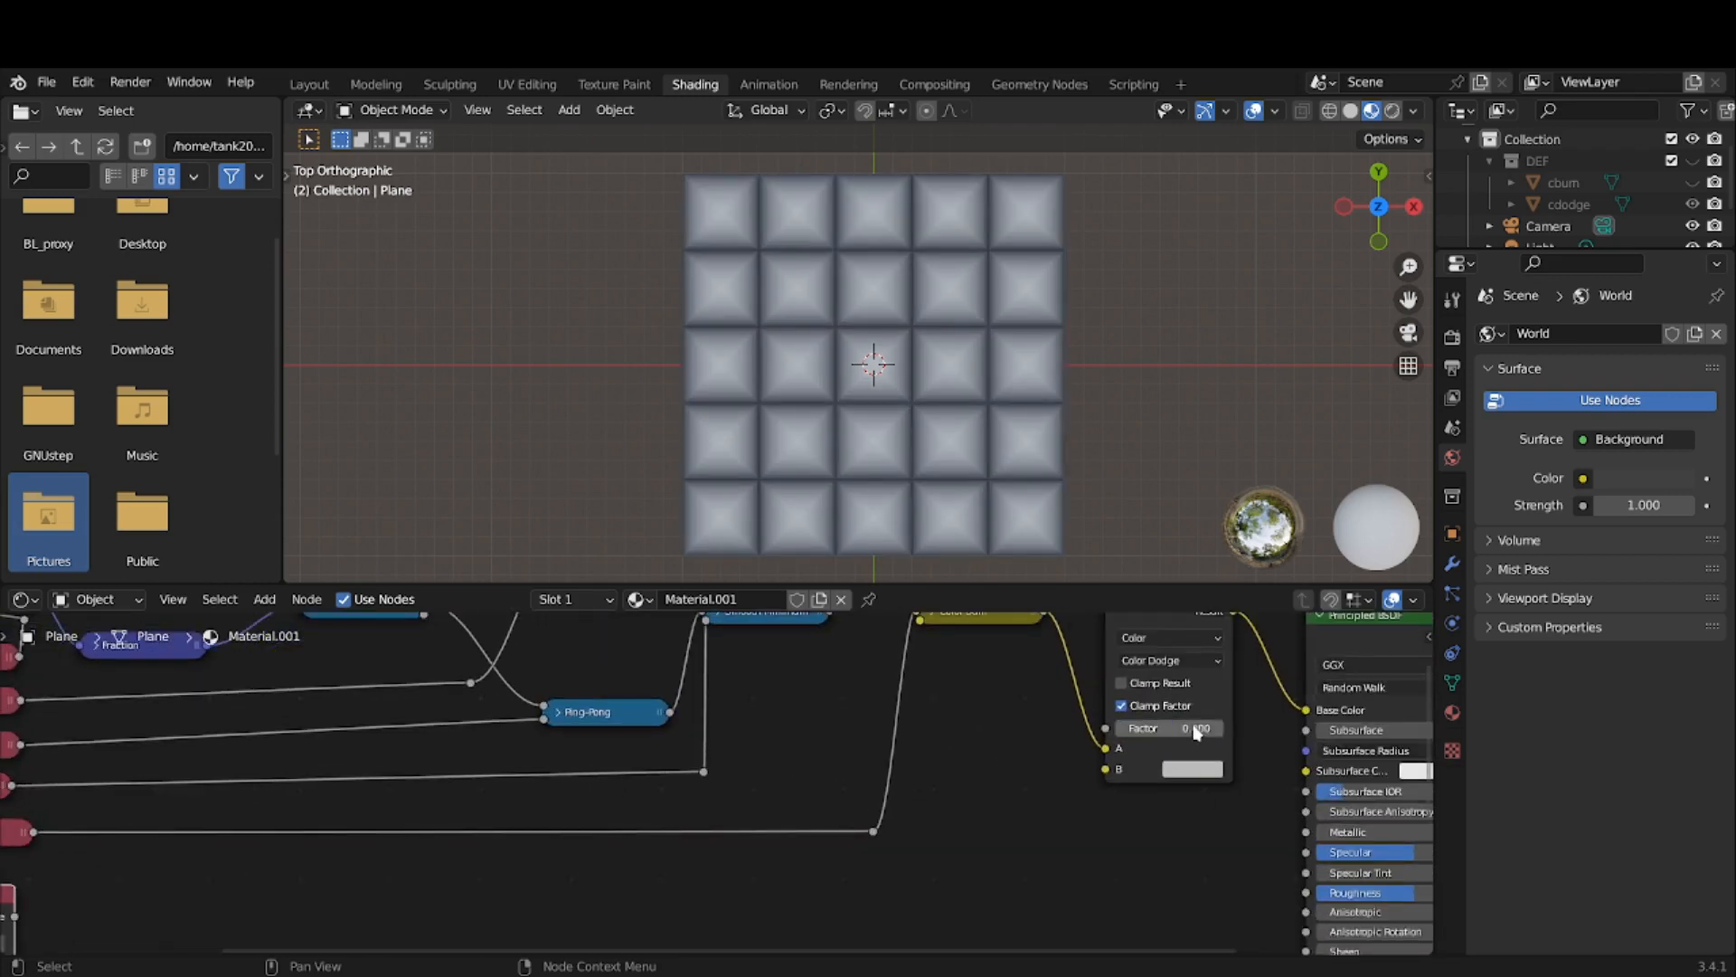
scroll(710, 749, down, 2)
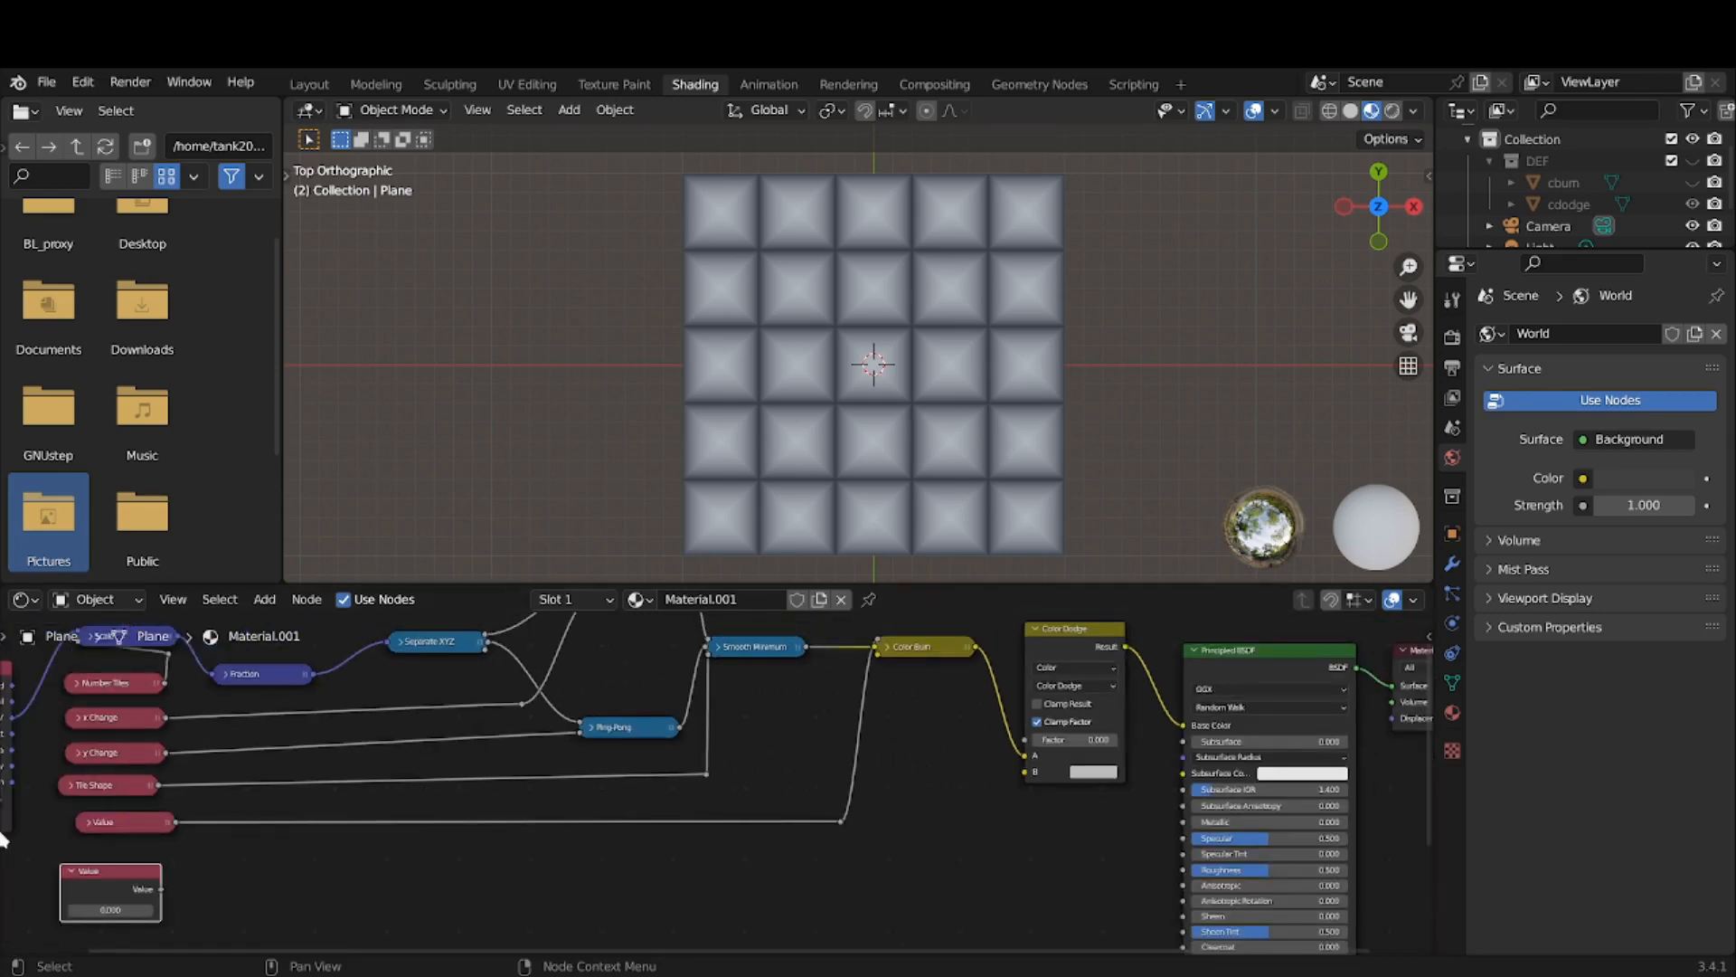
mouse_move(163, 890)
mouse_down()
mouse_move(796, 898)
mouse_move(961, 874)
mouse_move(1012, 800)
mouse_move(1025, 740)
mouse_up()
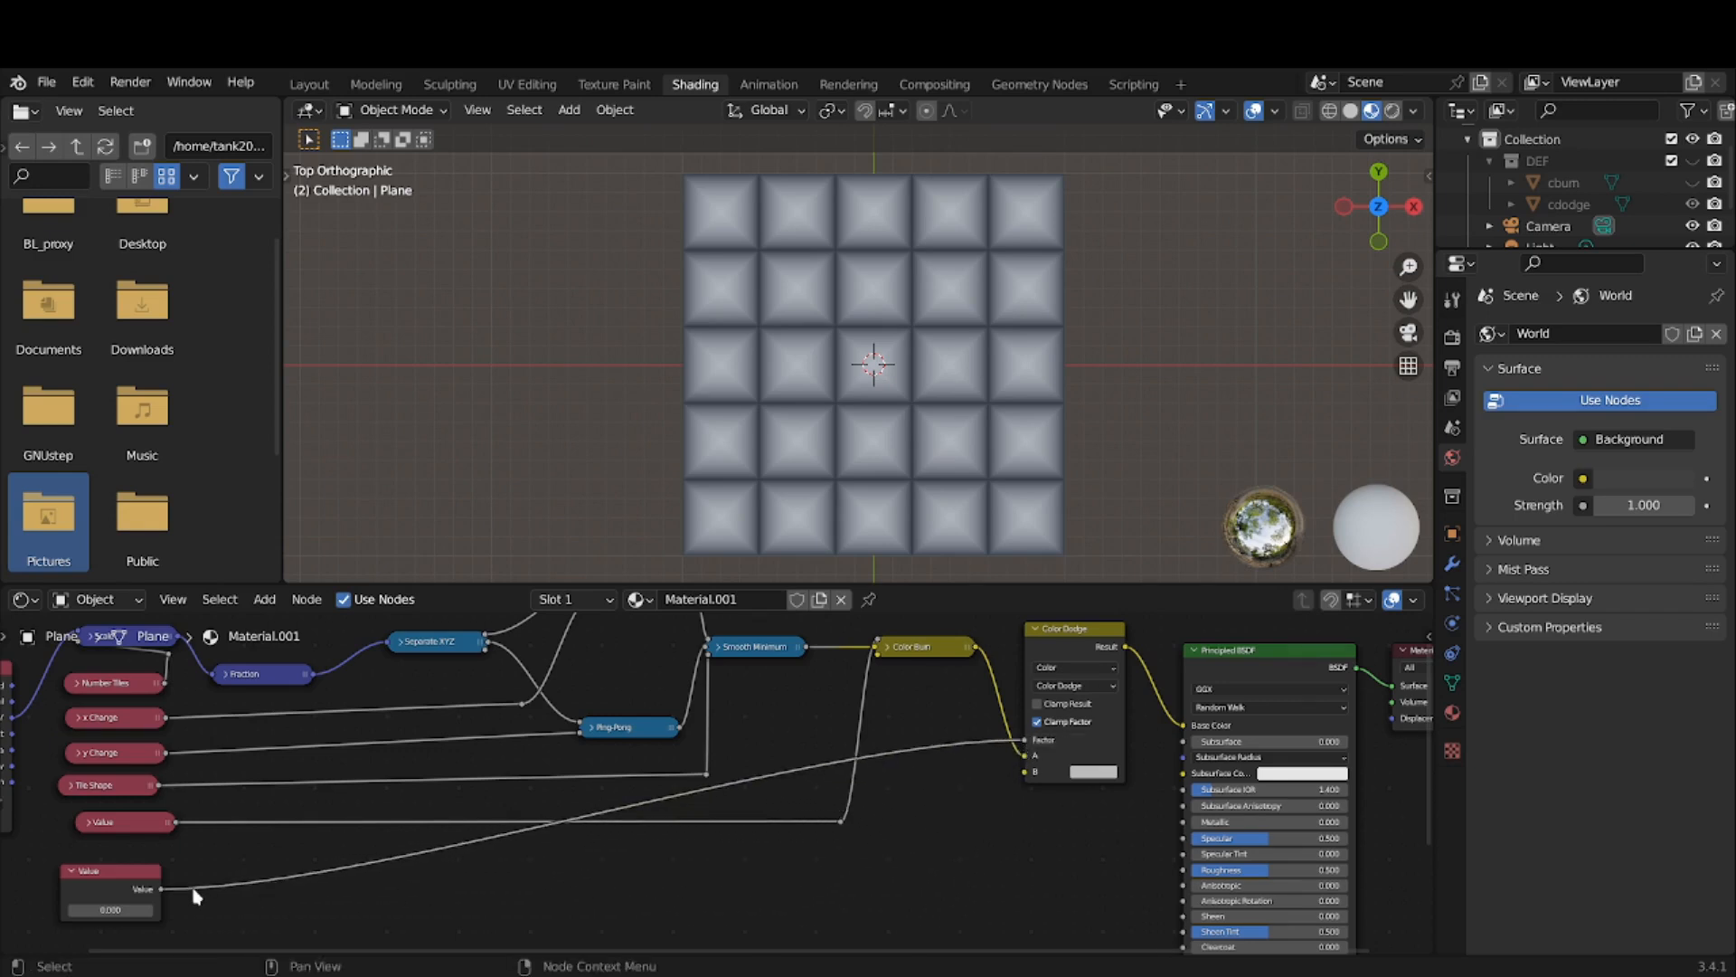
- Align the Color Burn Value node with the Tile Shape node above it and raise the reroute on its link
drag(136, 832, 116, 834)
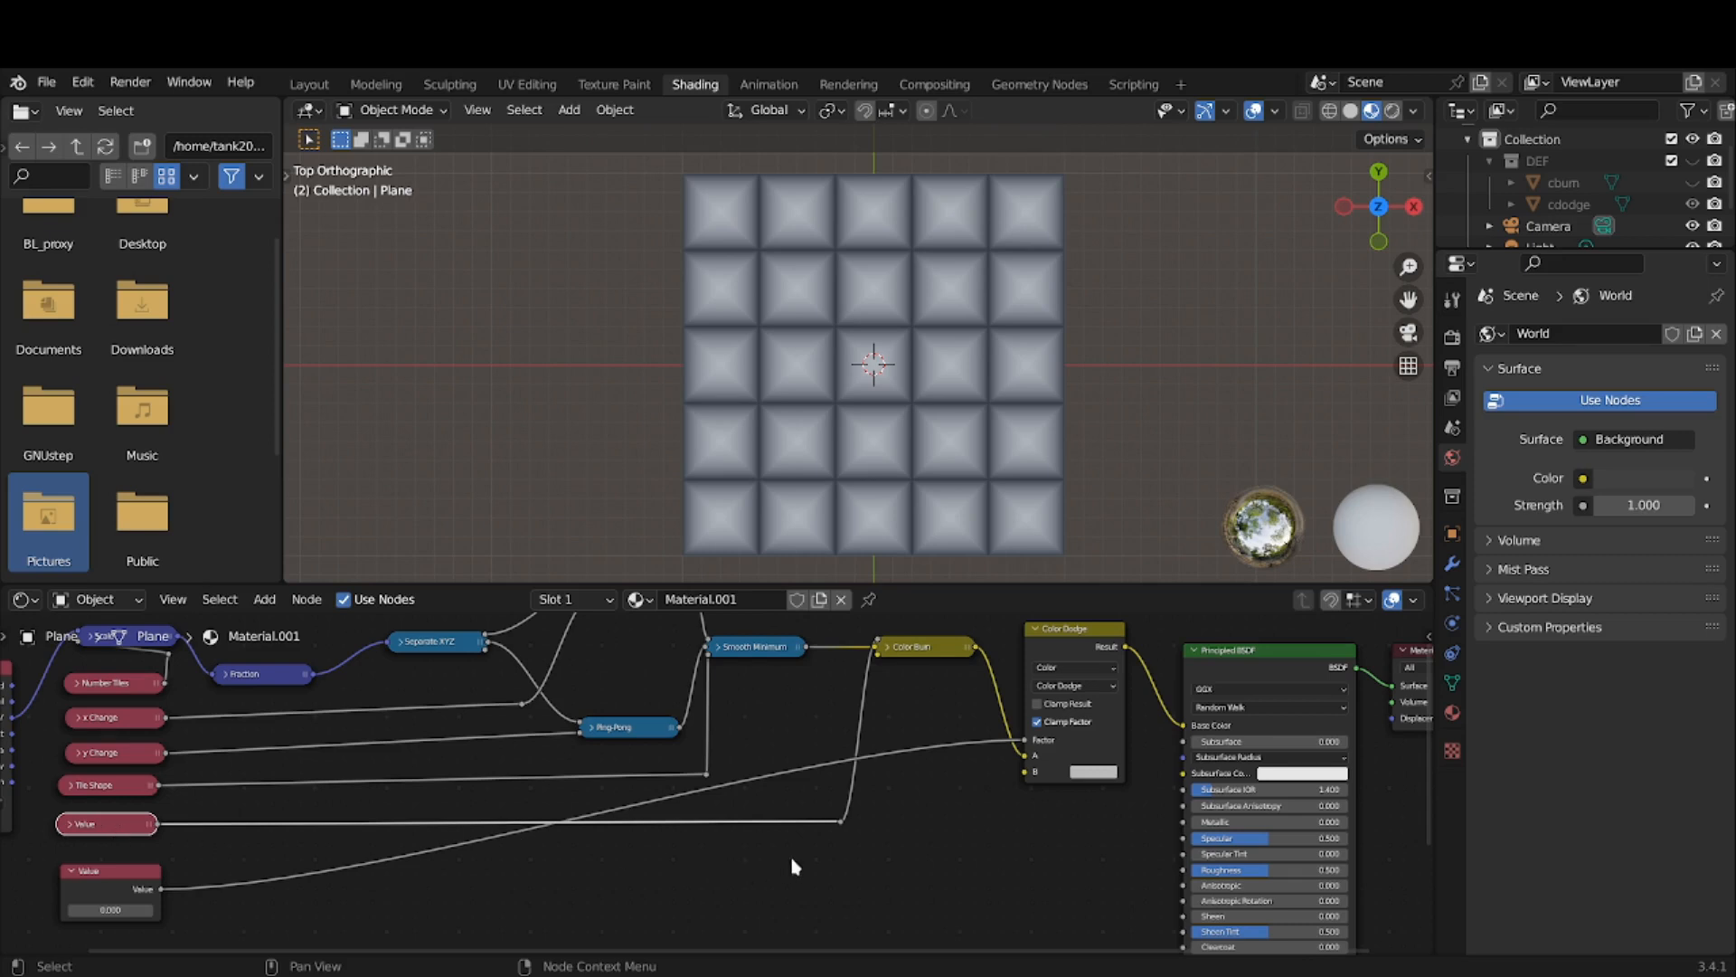
click(843, 822)
key(g)
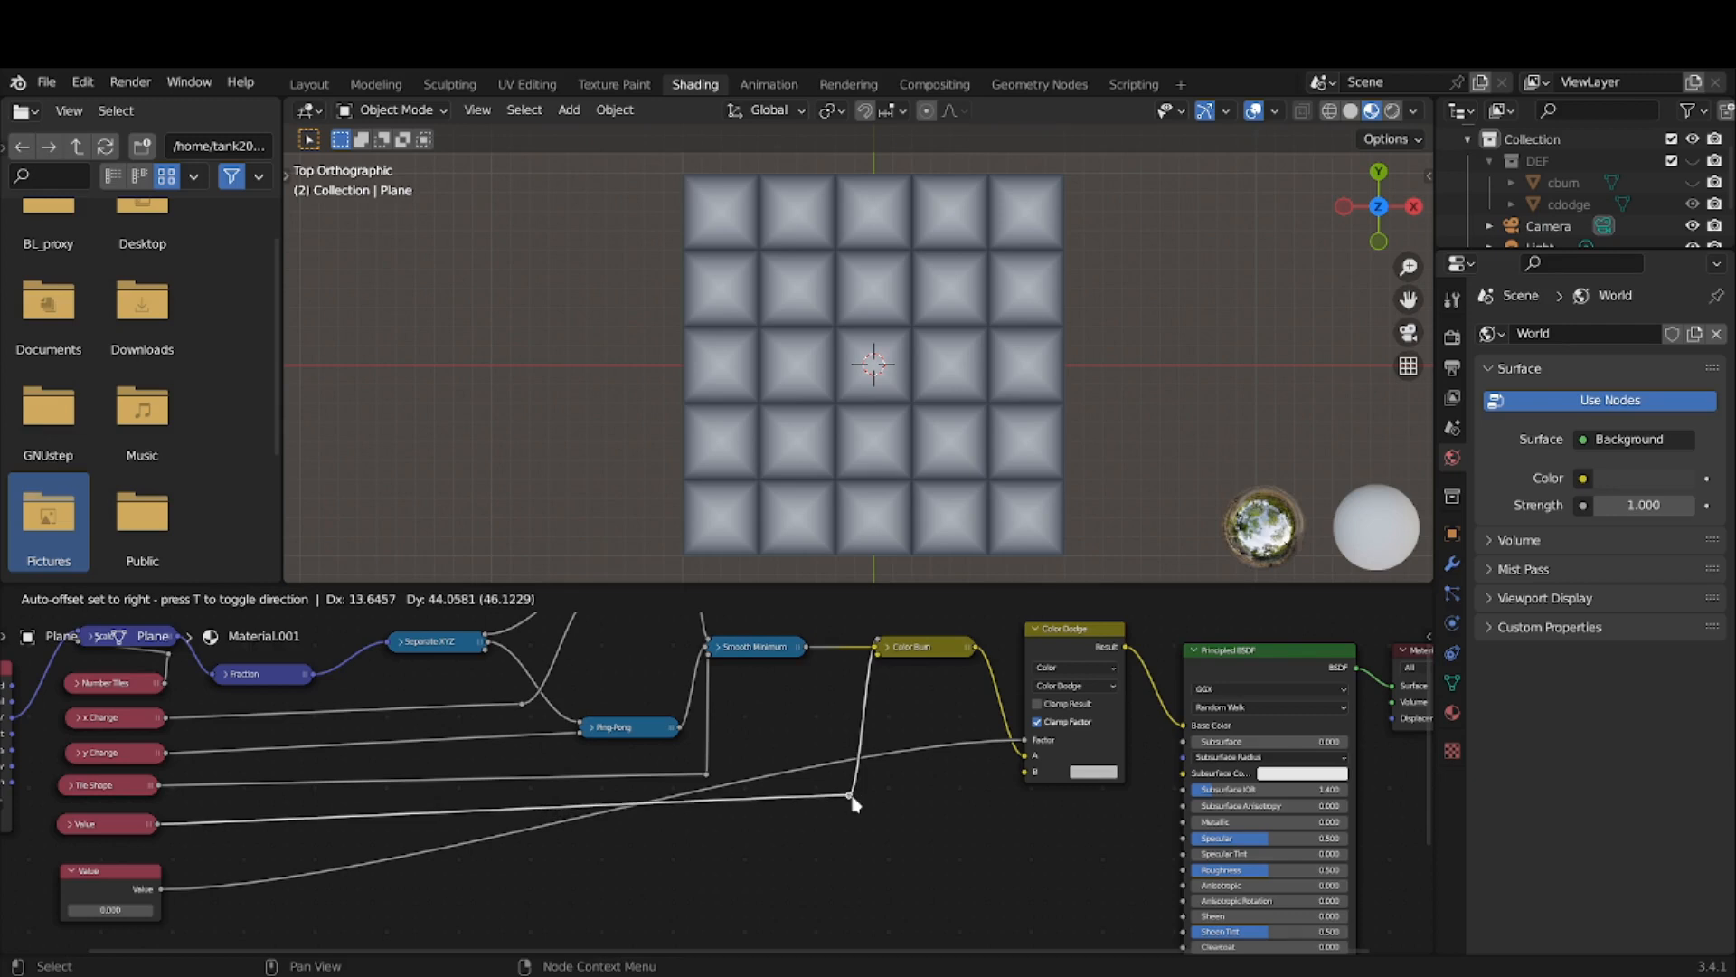
click(851, 797)
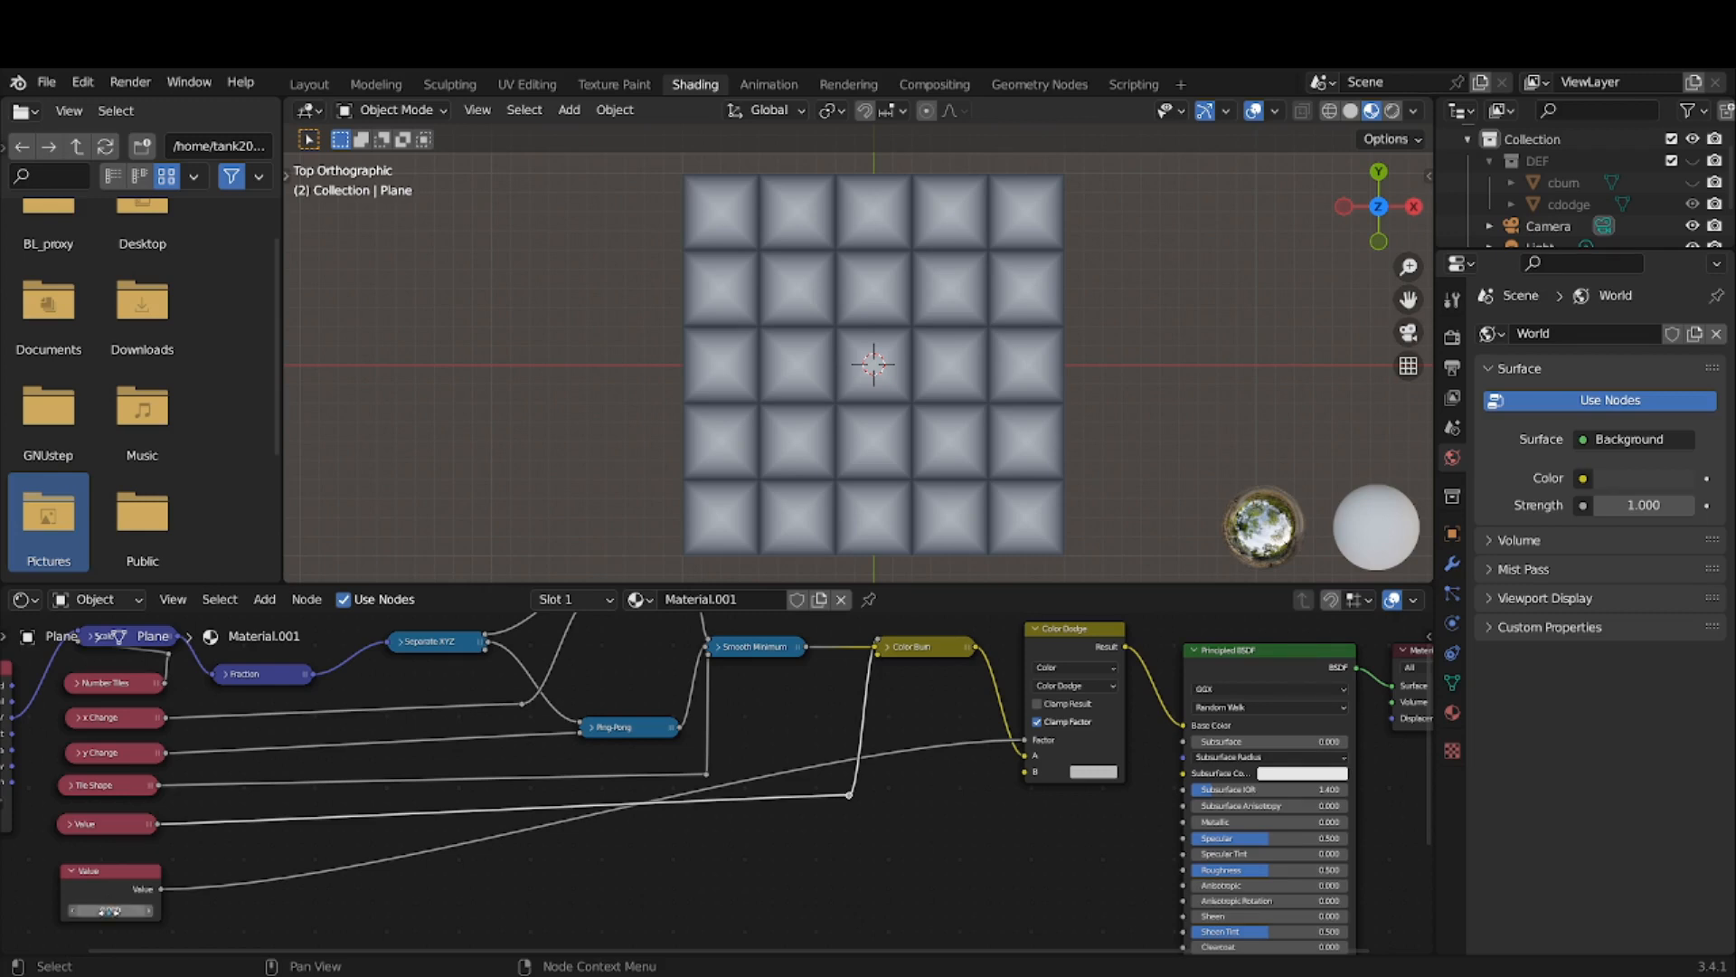
- Try a higher value on the new Value node to brighten the tiles, and reset it to 0
drag(109, 908, 181, 909)
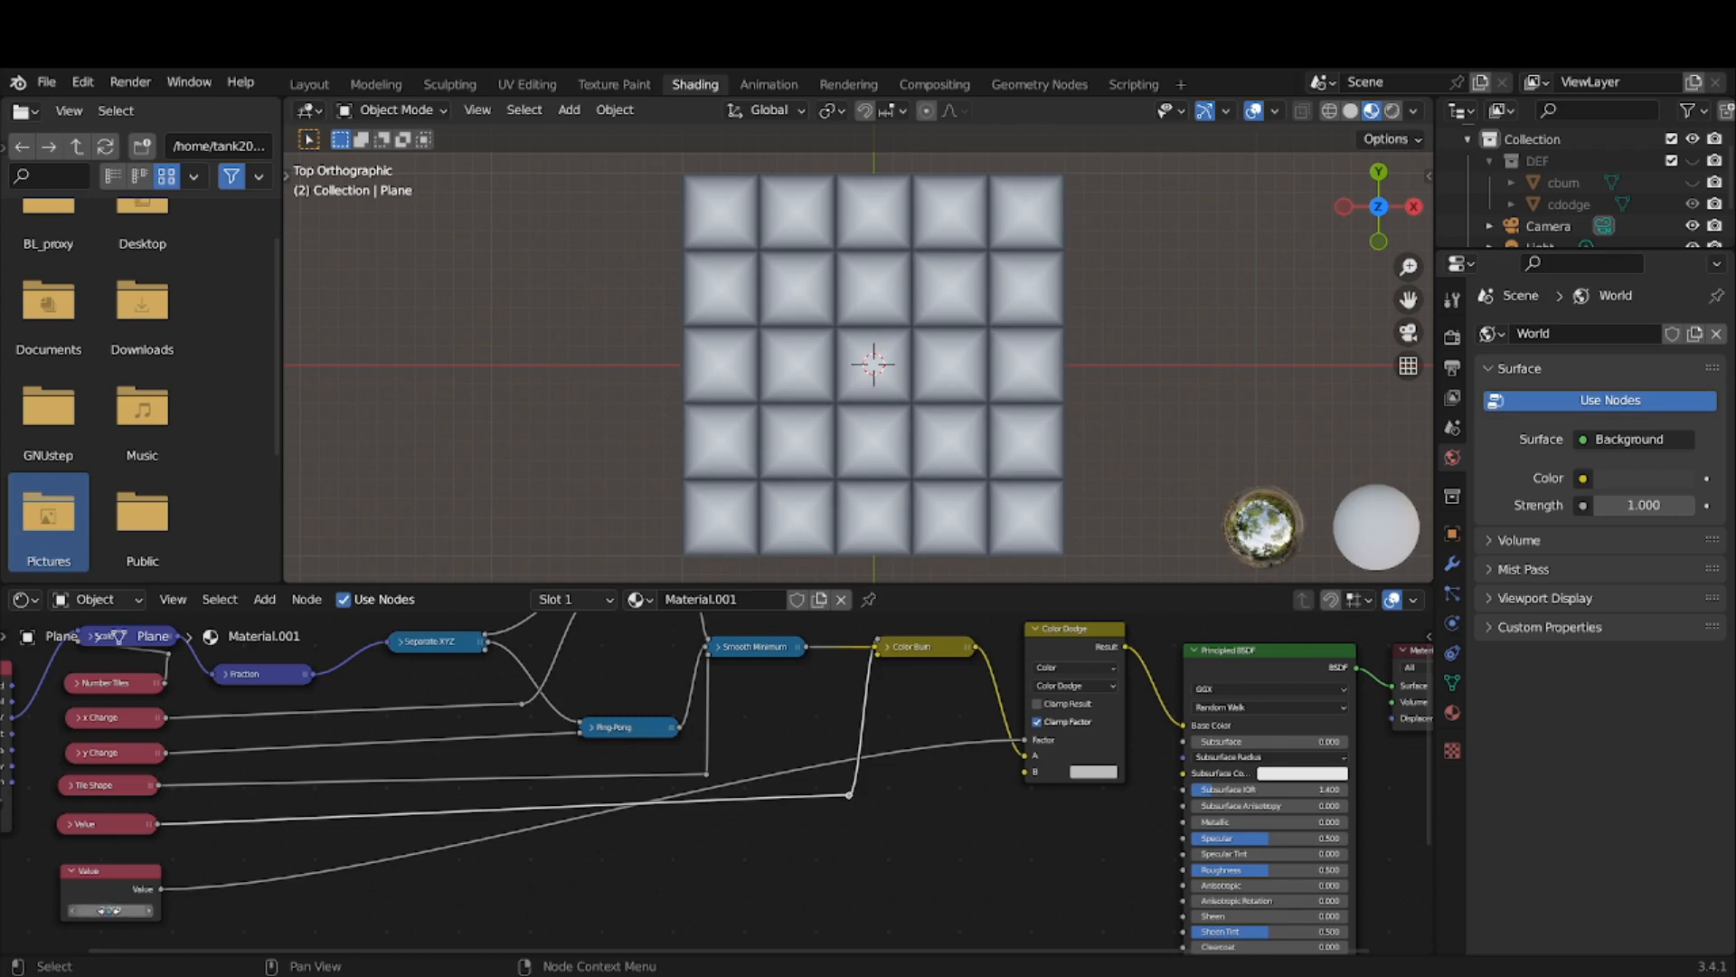
click(110, 909)
text(0)
key(Return)
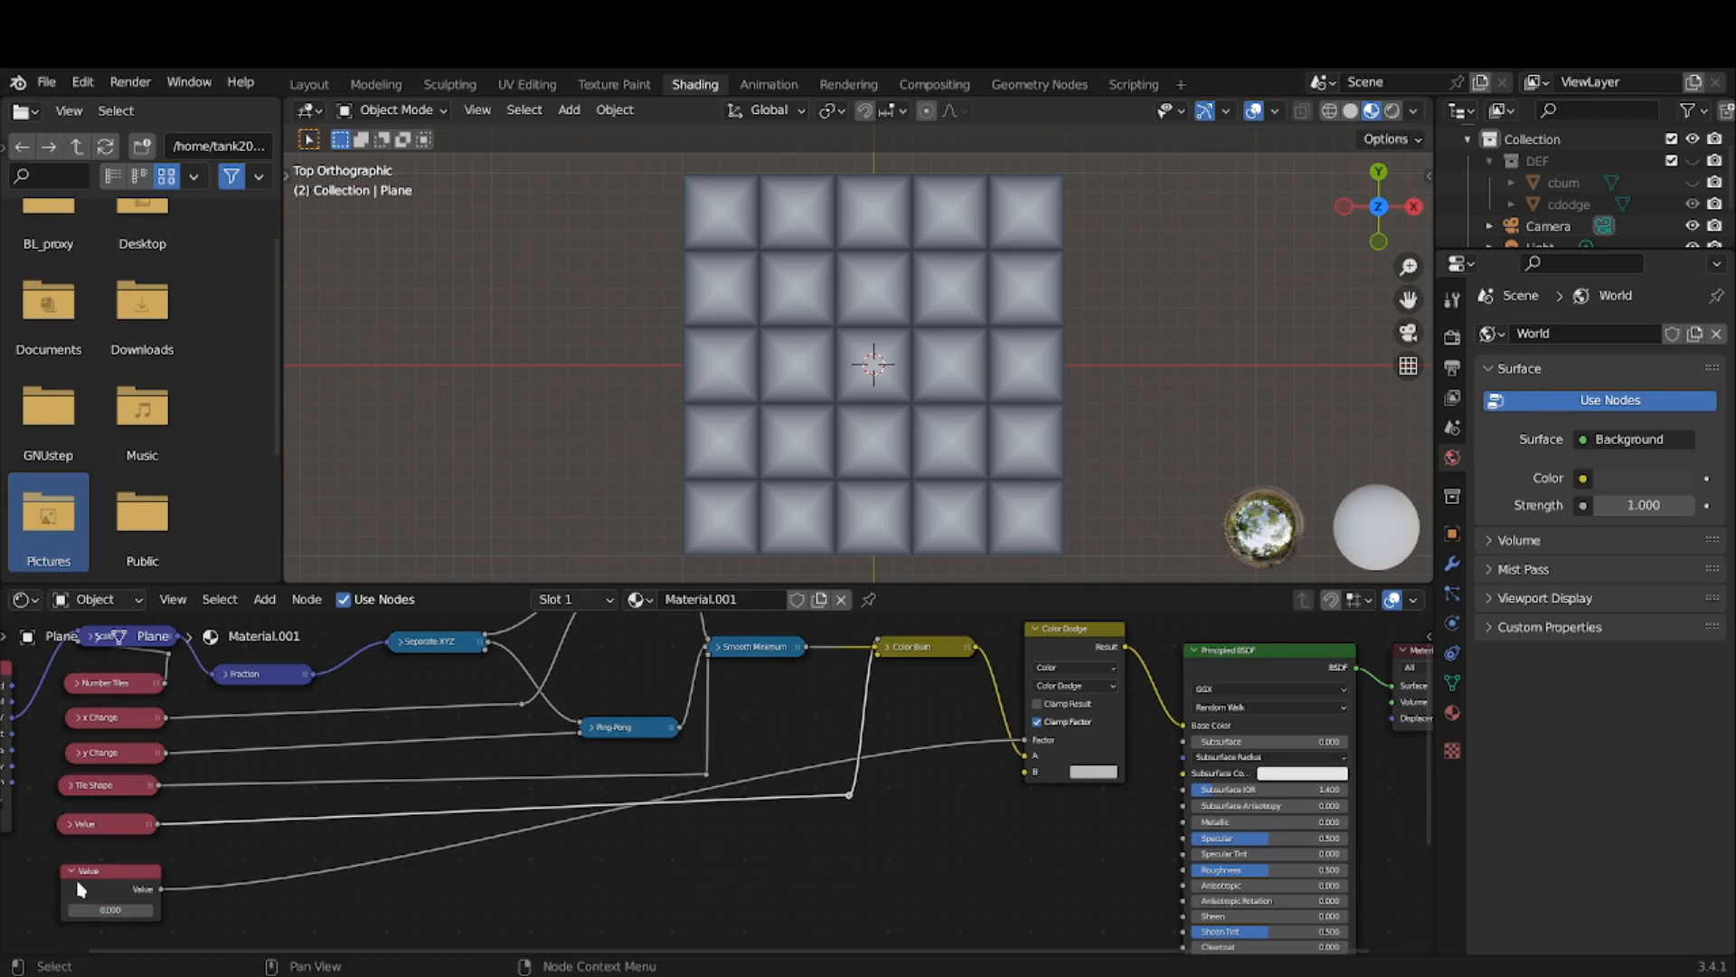
- Collapse the new Value node that drives the Color Dodge Factor
click(79, 877)
key(h)
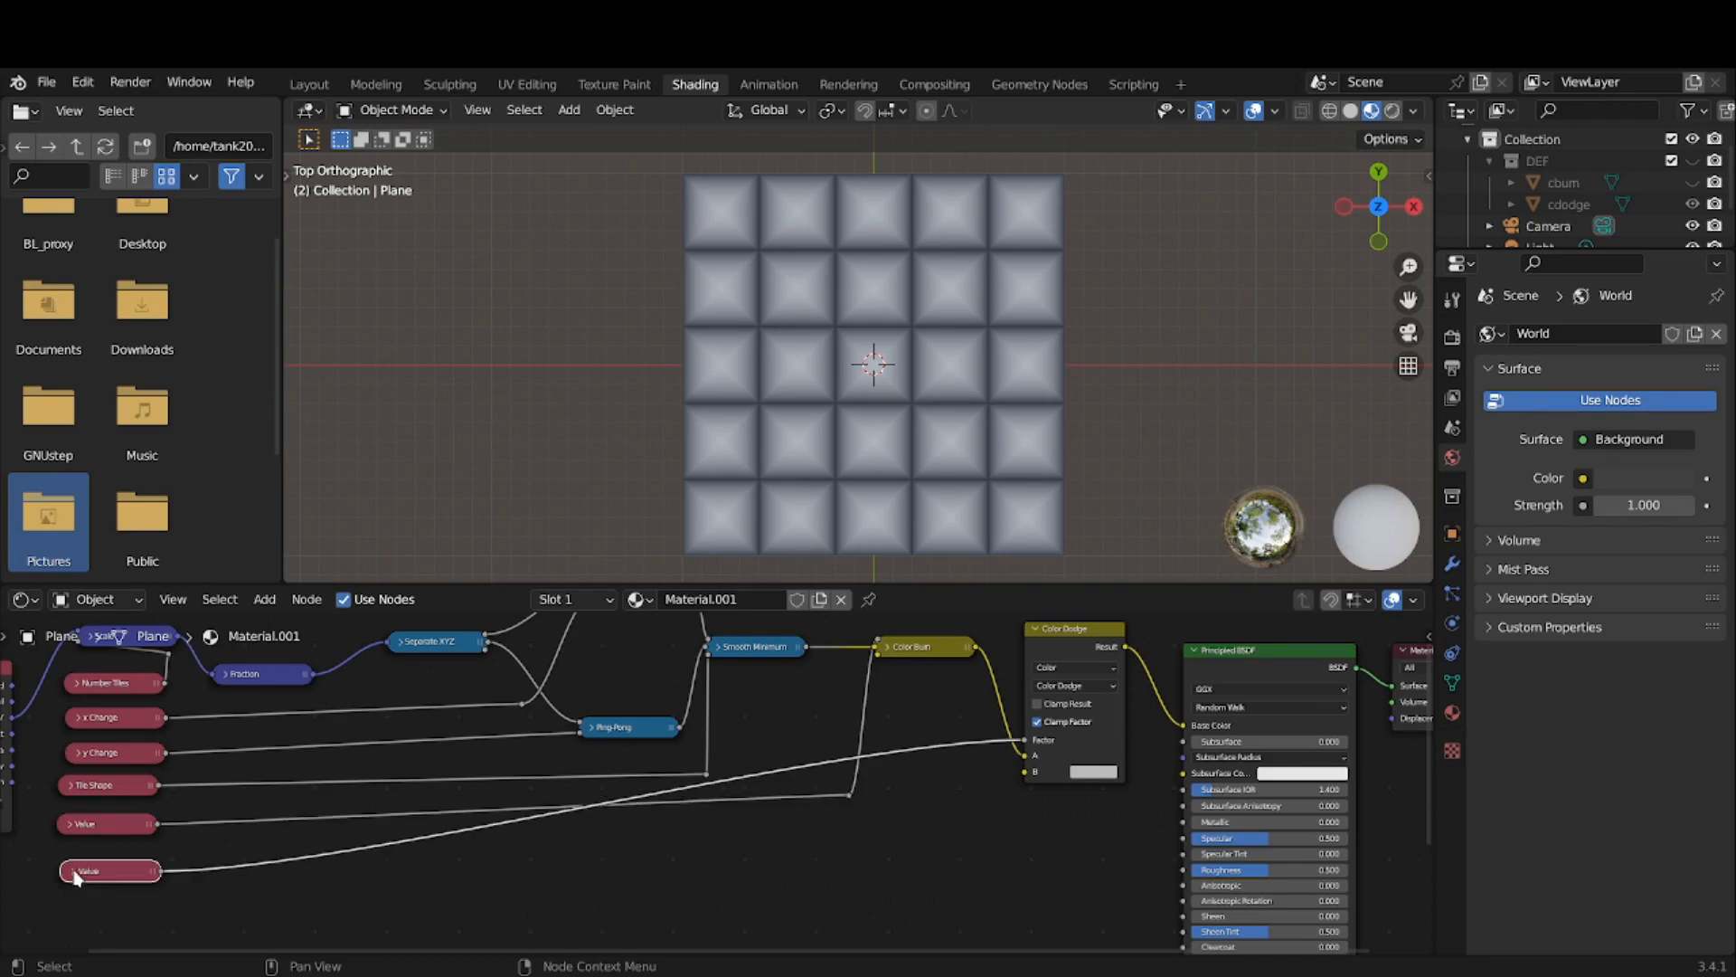
scroll(529, 800, up, 2)
scroll(529, 800, up, 1)
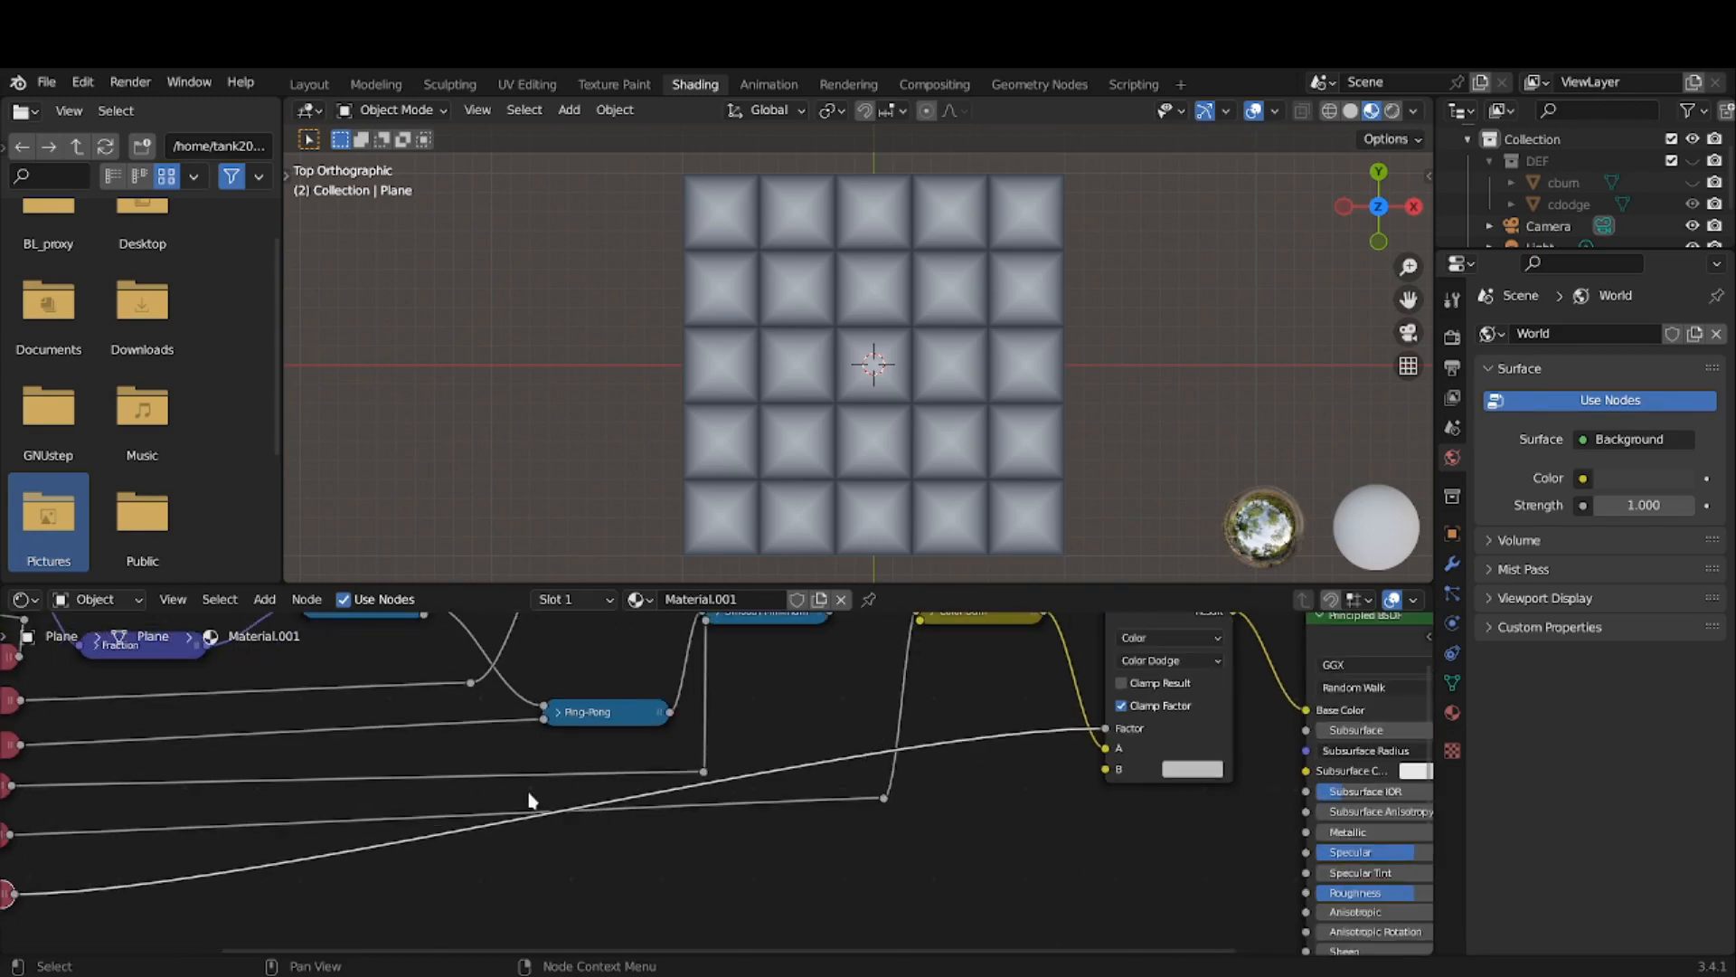
scroll(834, 792, down, 2)
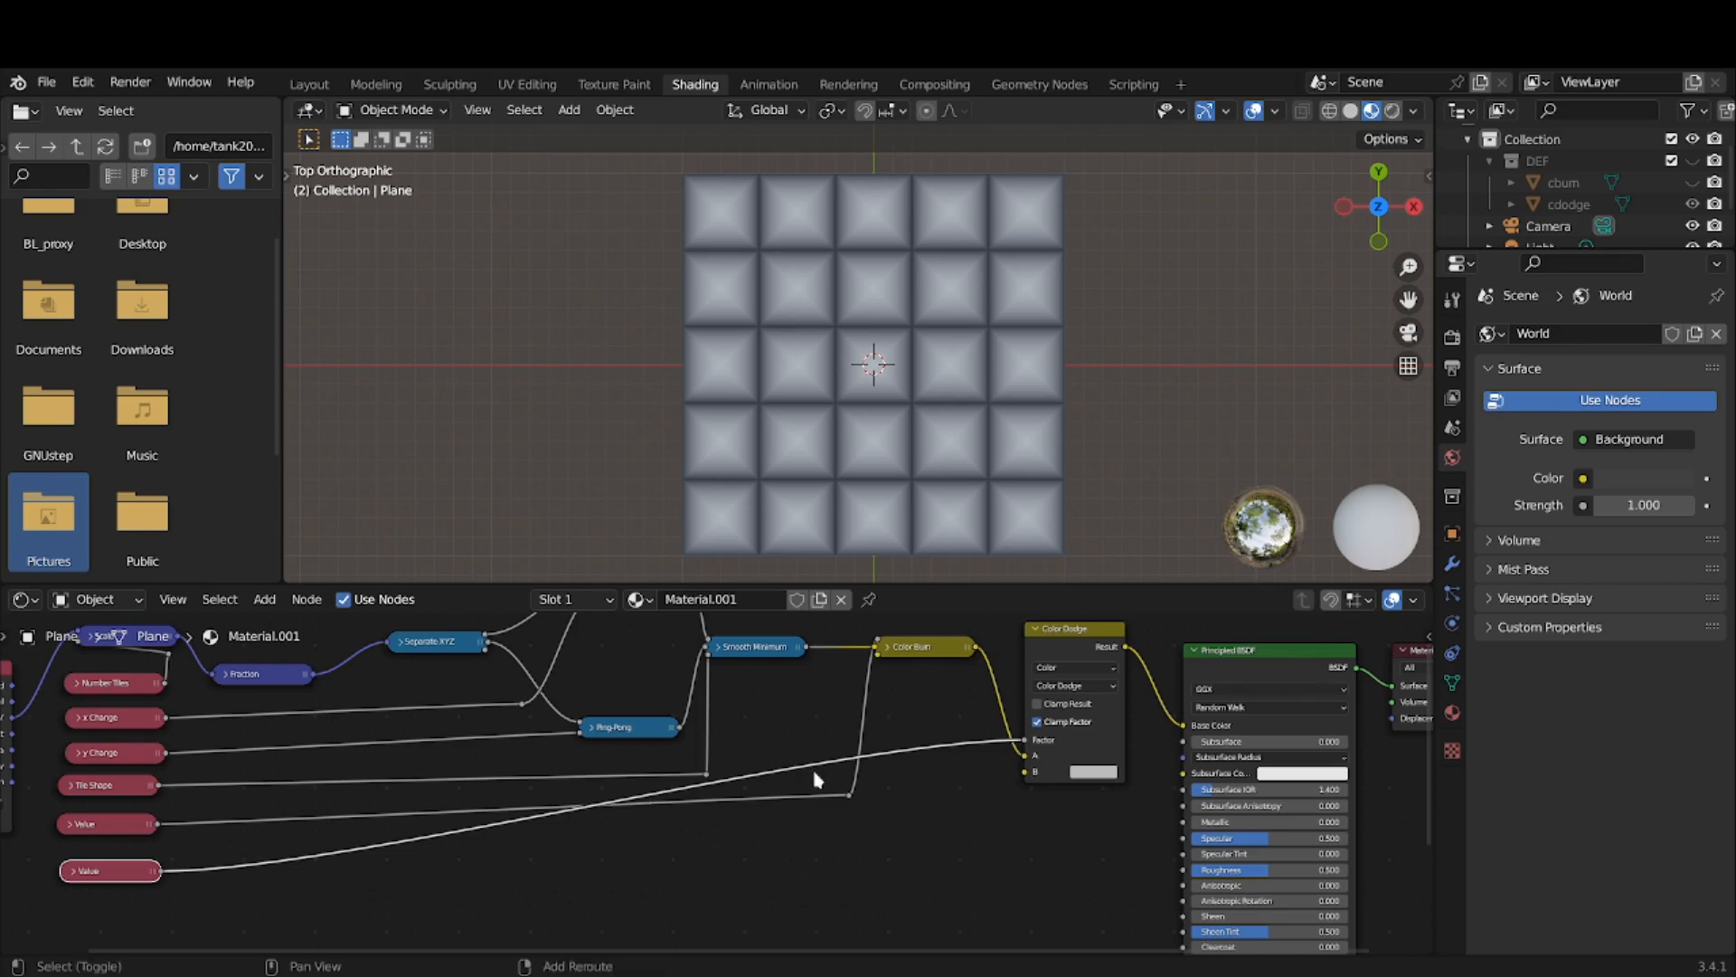
- Insert a reroute on the Color Dodge Factor link, place it below that node, and align the Color Burn reroute under its own node
shift+right_drag(767, 742, 794, 788)
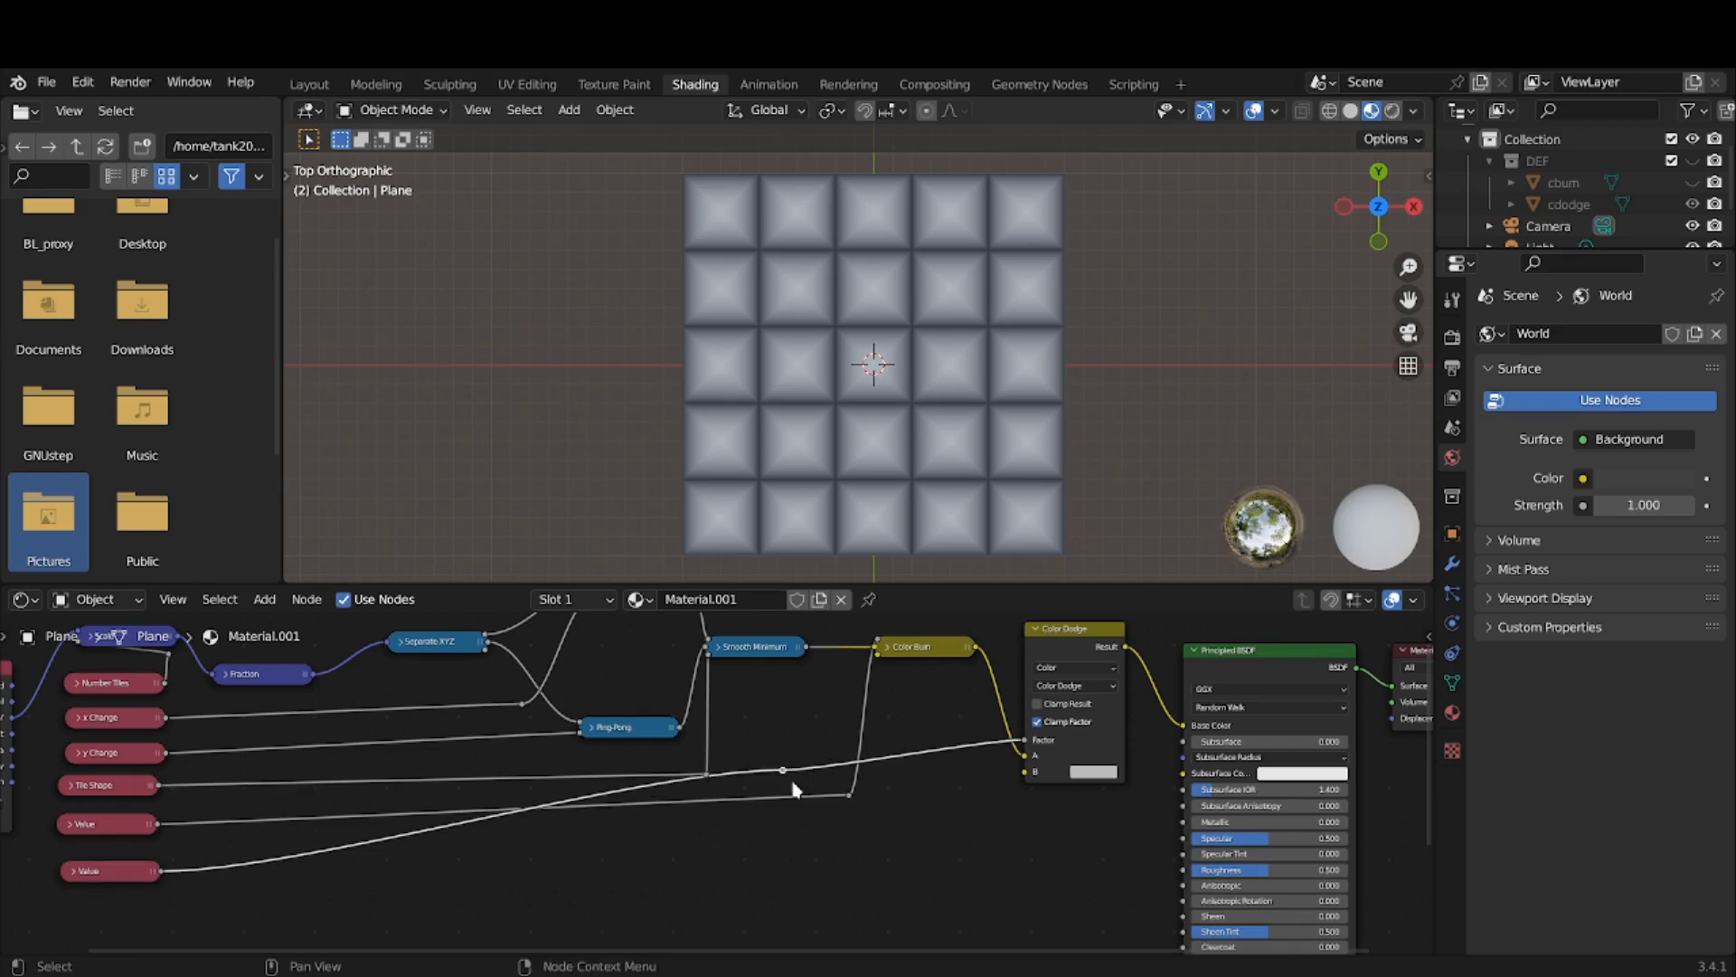
key(g)
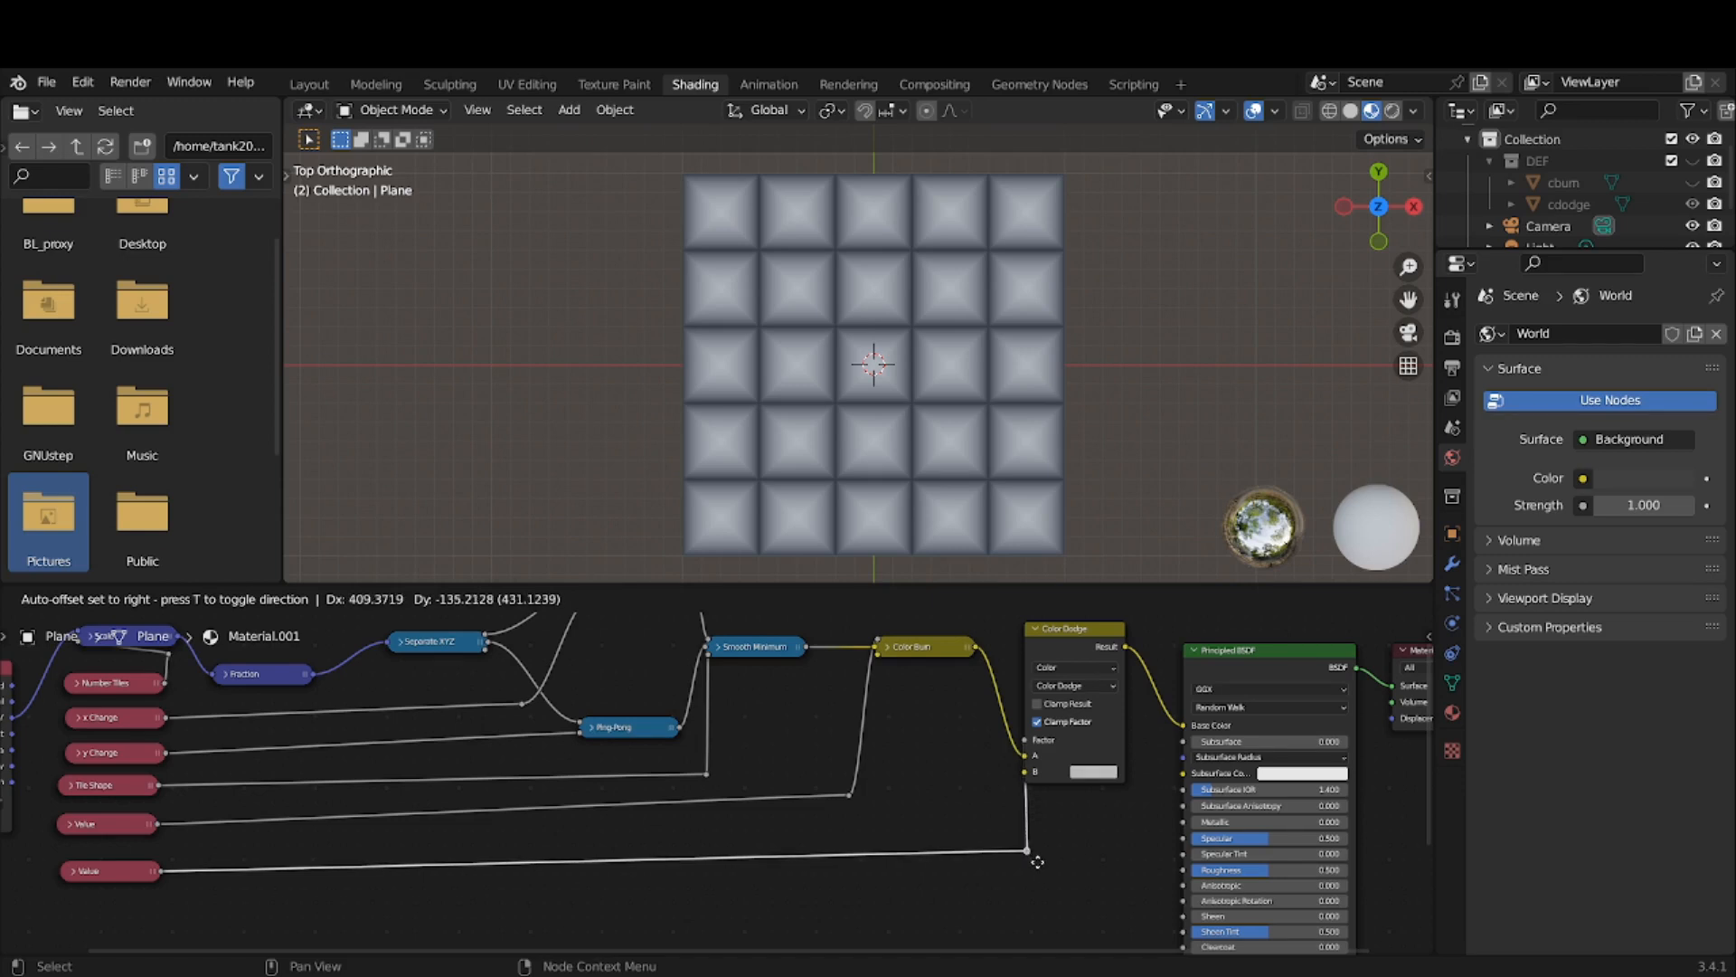
click(1036, 863)
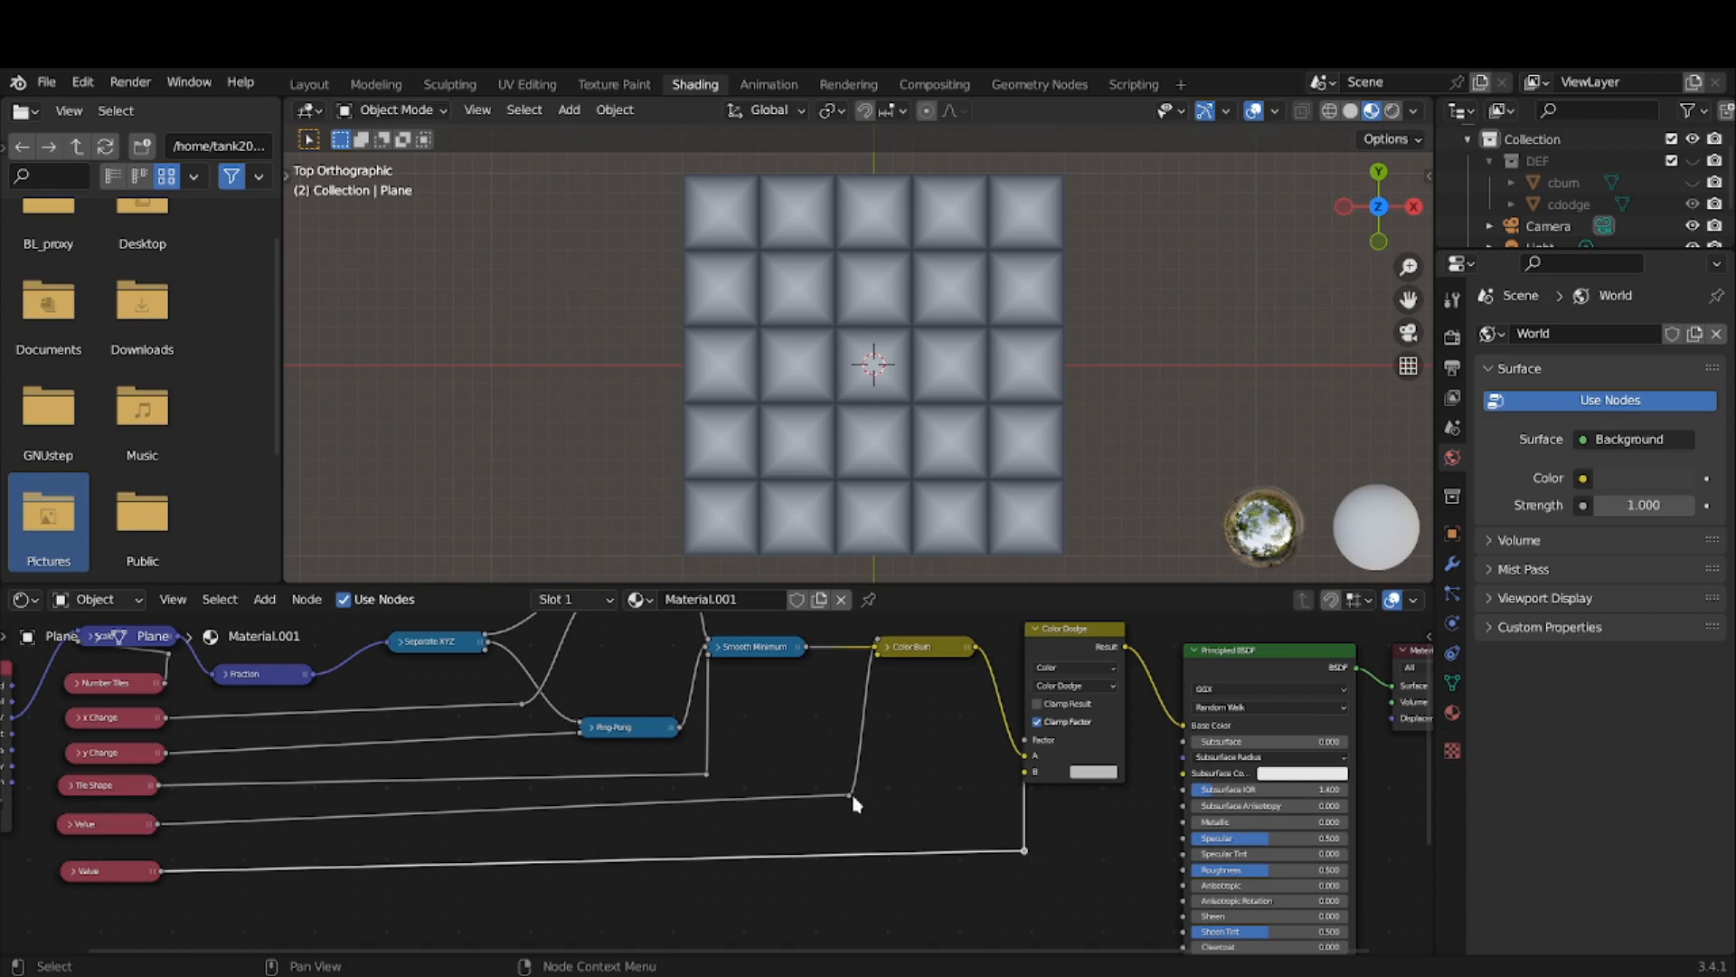
drag(851, 797, 871, 801)
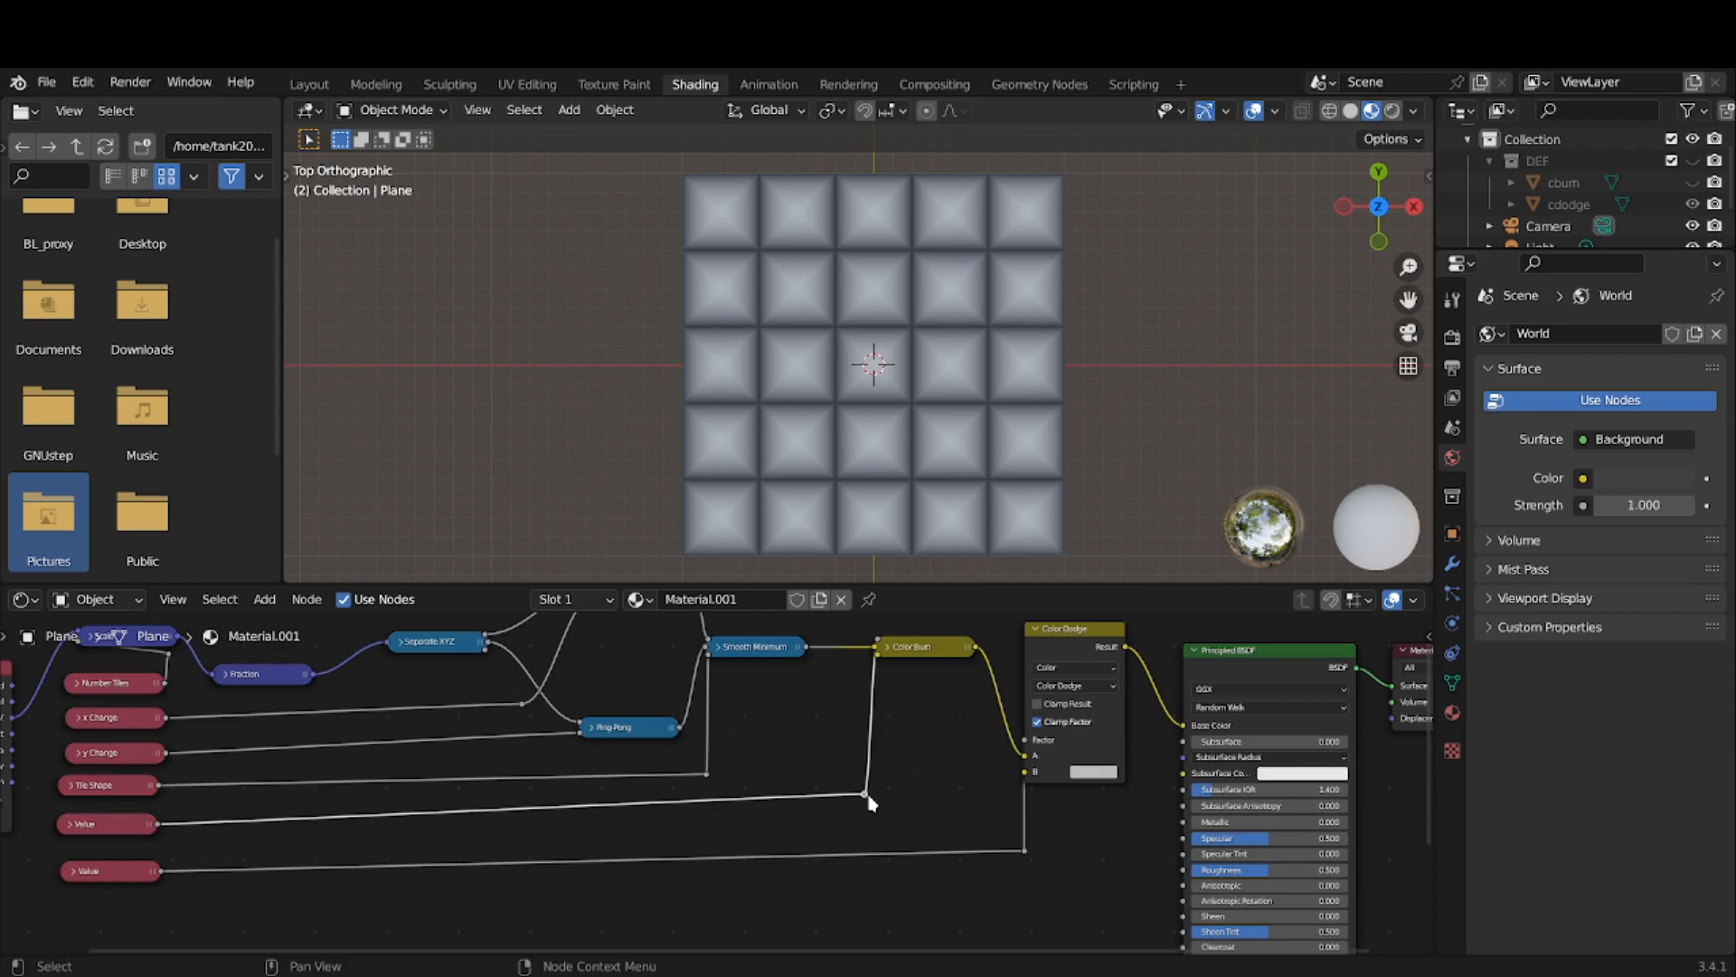
scroll(871, 803, down, 3)
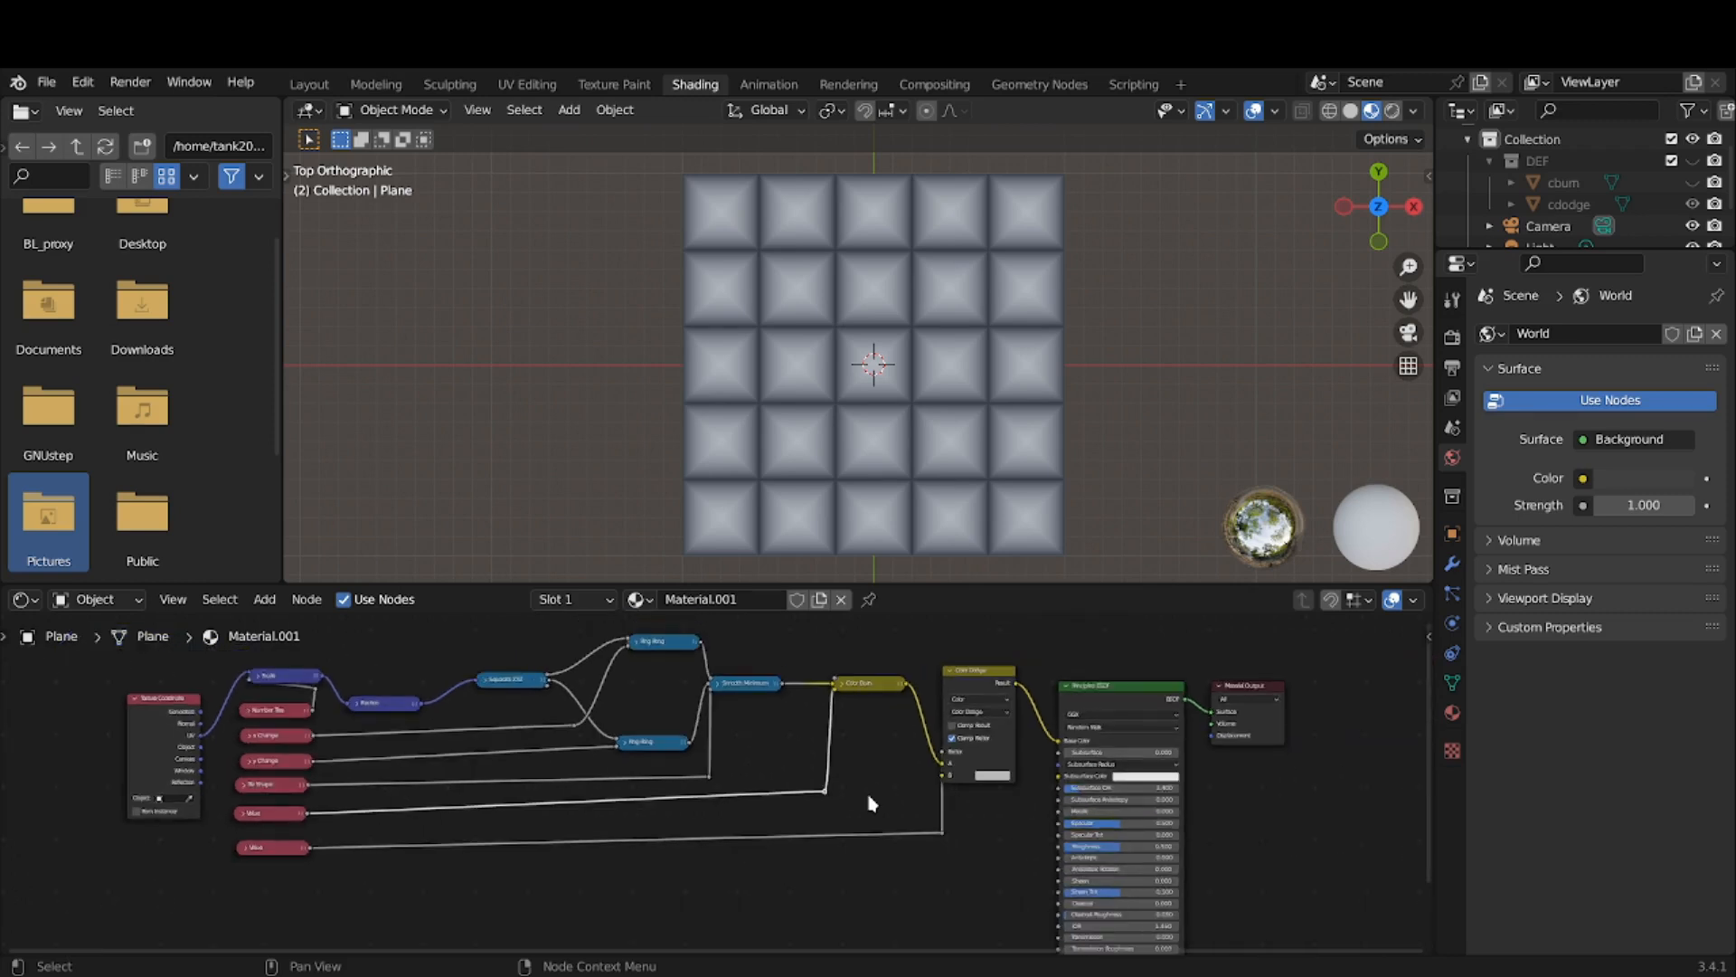